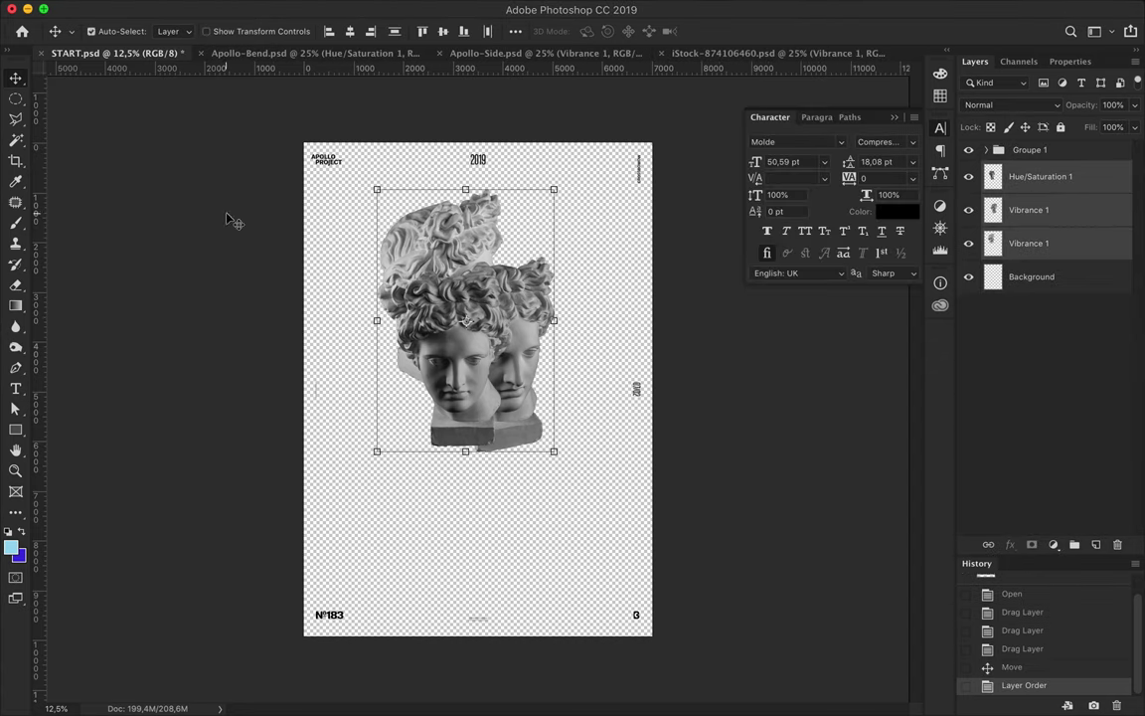
Step: Scale the selected Apollo heads up to 120% with Free Transform
key(ctrl+t)
mouse_move(537, 281)
mouse_down()
mouse_move(512, 320)
mouse_move(421, 328)
mouse_up()
key(Return)
Step: Trace an eye strip on the left head as a path and move it to the lower left as a new layer
key(p)
click(367, 395)
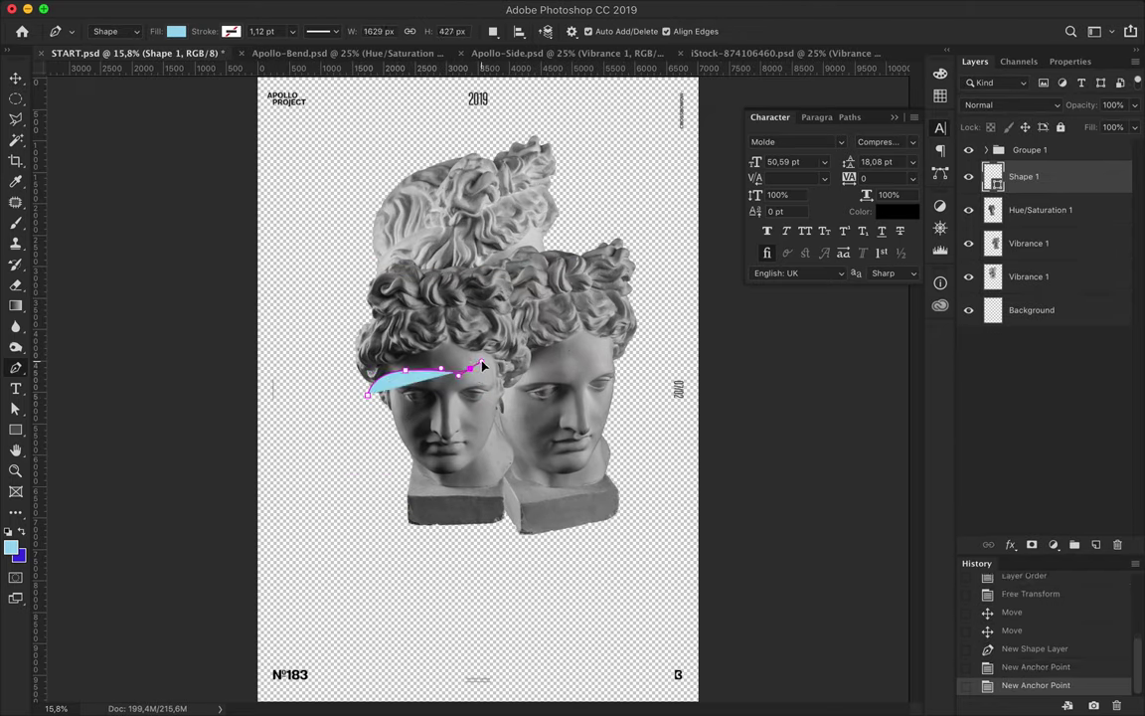
key(BackSpace)
key(BackSpace)
click(109, 31)
click(104, 51)
click(358, 396)
drag(396, 361, 429, 366)
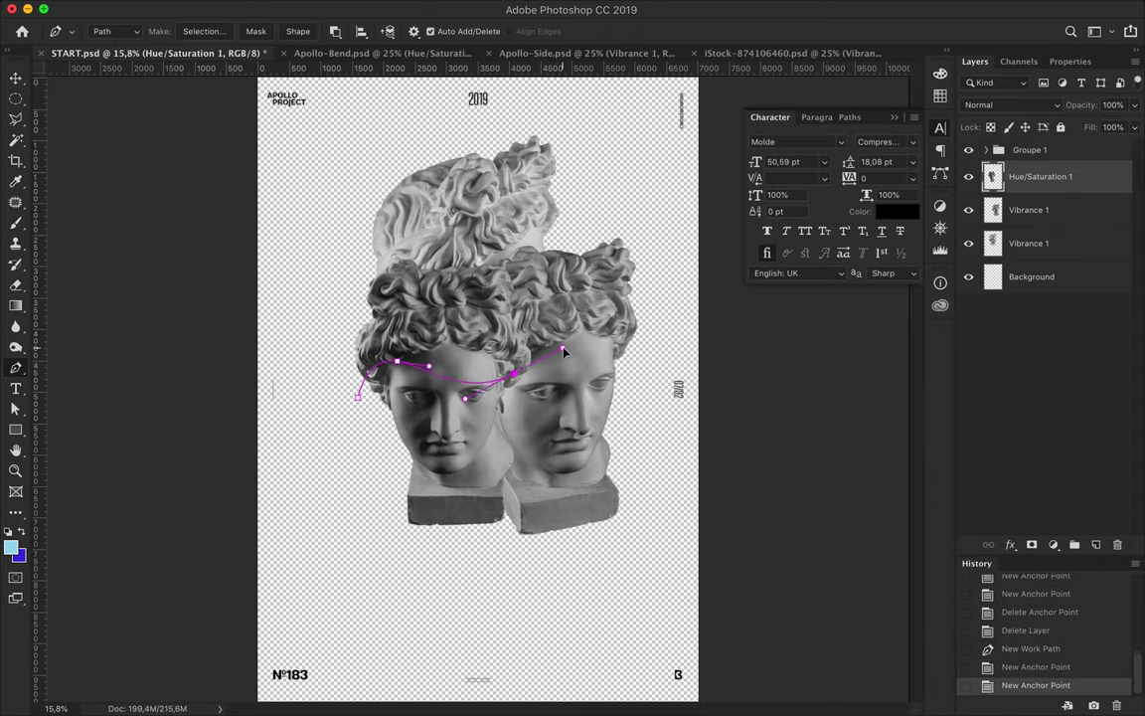
click(202, 31)
key(ctrl+c)
key(ctrl+v)
key(v)
drag(448, 405, 385, 565)
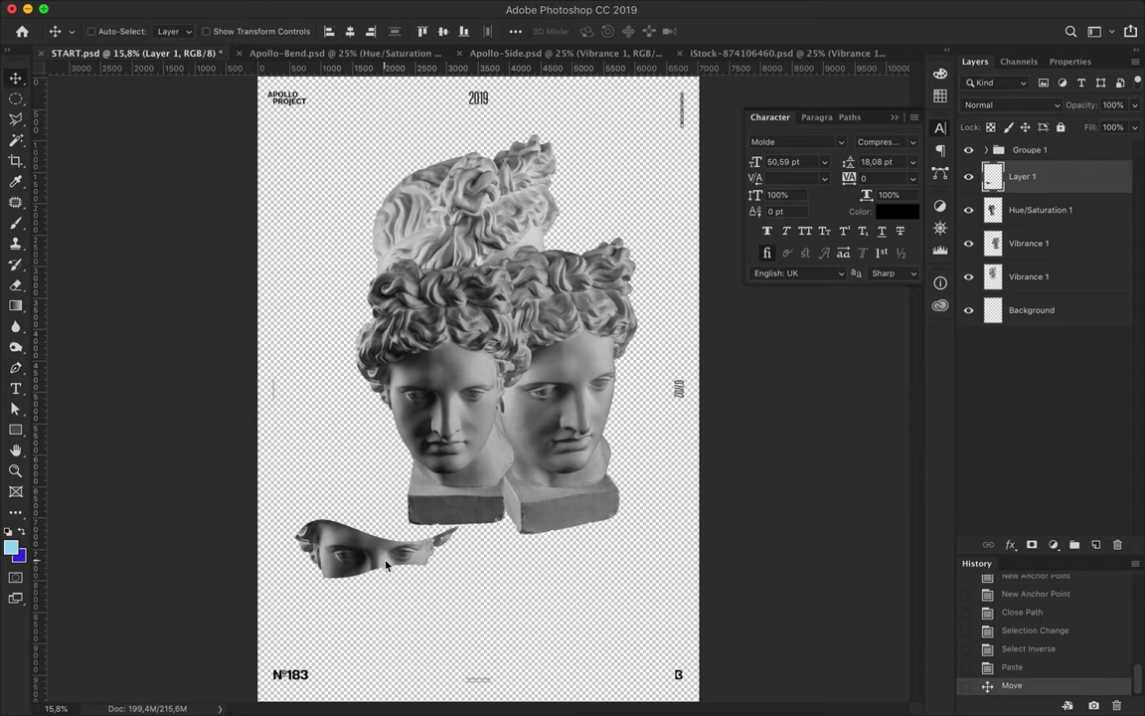
Step: Cut the right head's eye strip onto its own layer and move it to the upper right
ctrl+click(583, 374)
key(p)
mouse_move(584, 373)
mouse_down()
mouse_move(603, 413)
mouse_move(646, 422)
mouse_up()
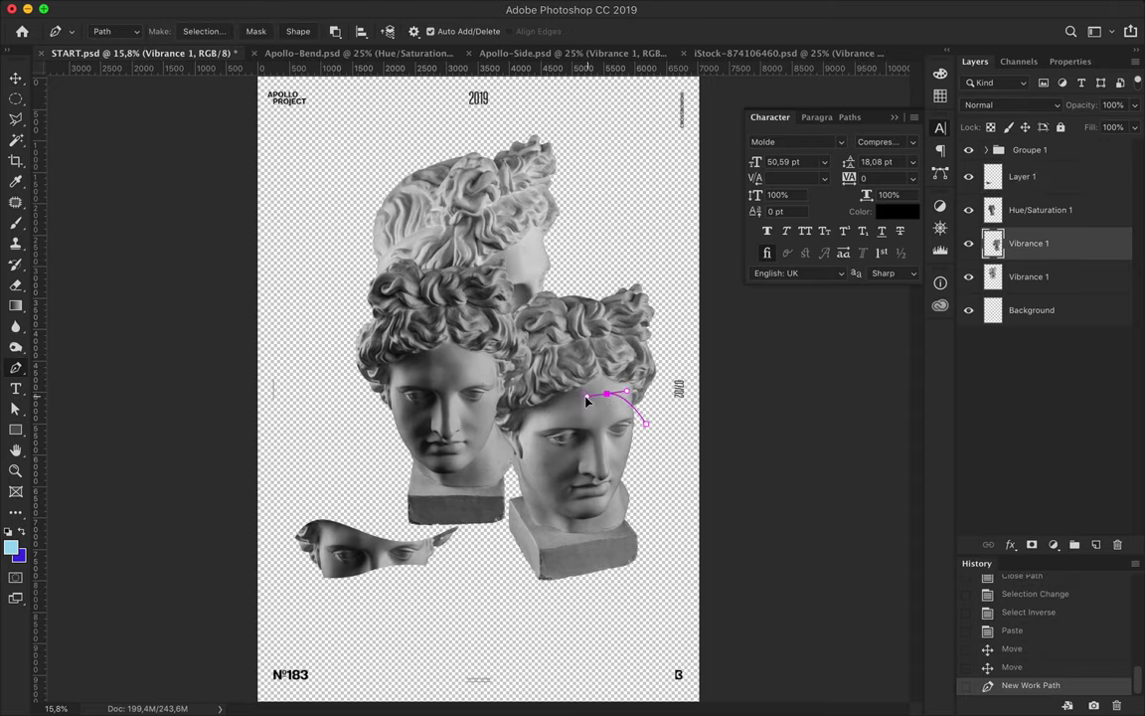
click(201, 31)
click(613, 281)
key(ctrl+c)
key(ctrl+v)
key(v)
drag(482, 437, 487, 220)
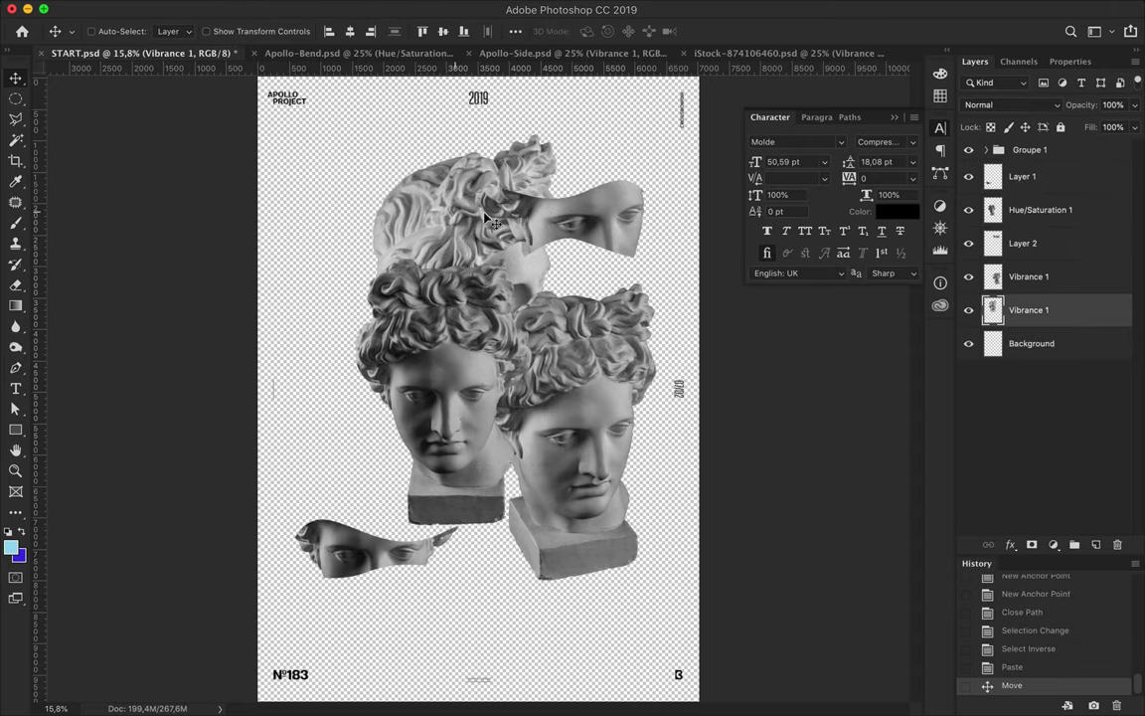
key(ctrl+bracketright)
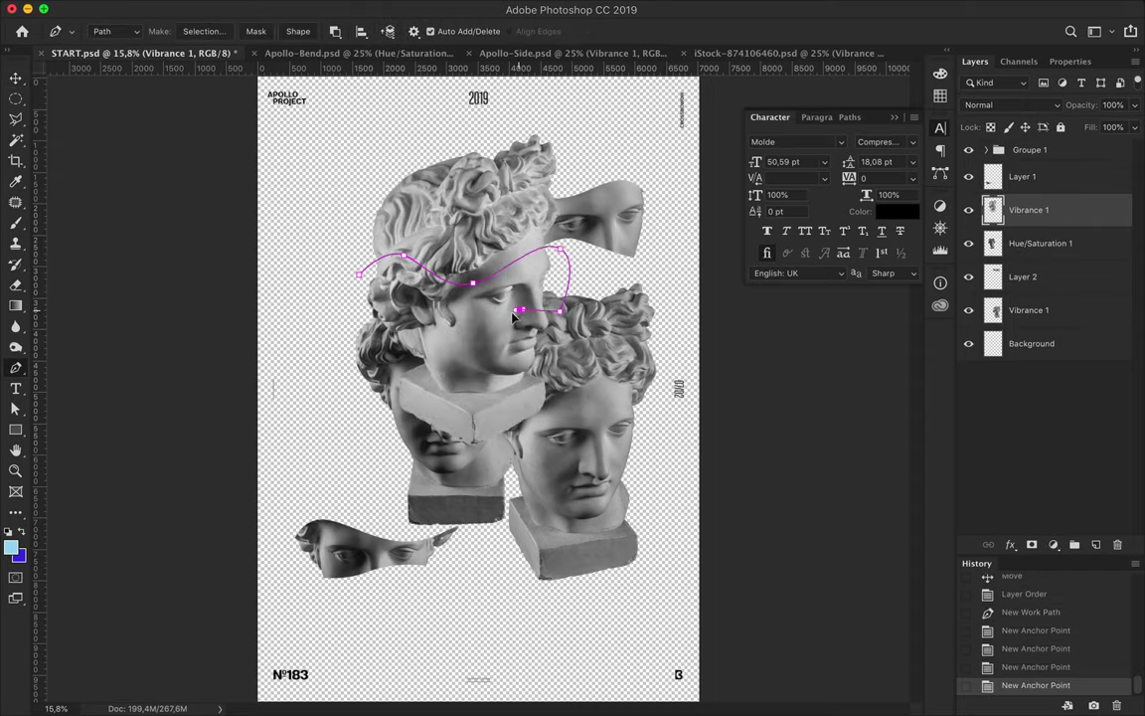
Step: Cut a hair strip toward the upper left and shift the middle head down-right
click(360, 285)
key(Return)
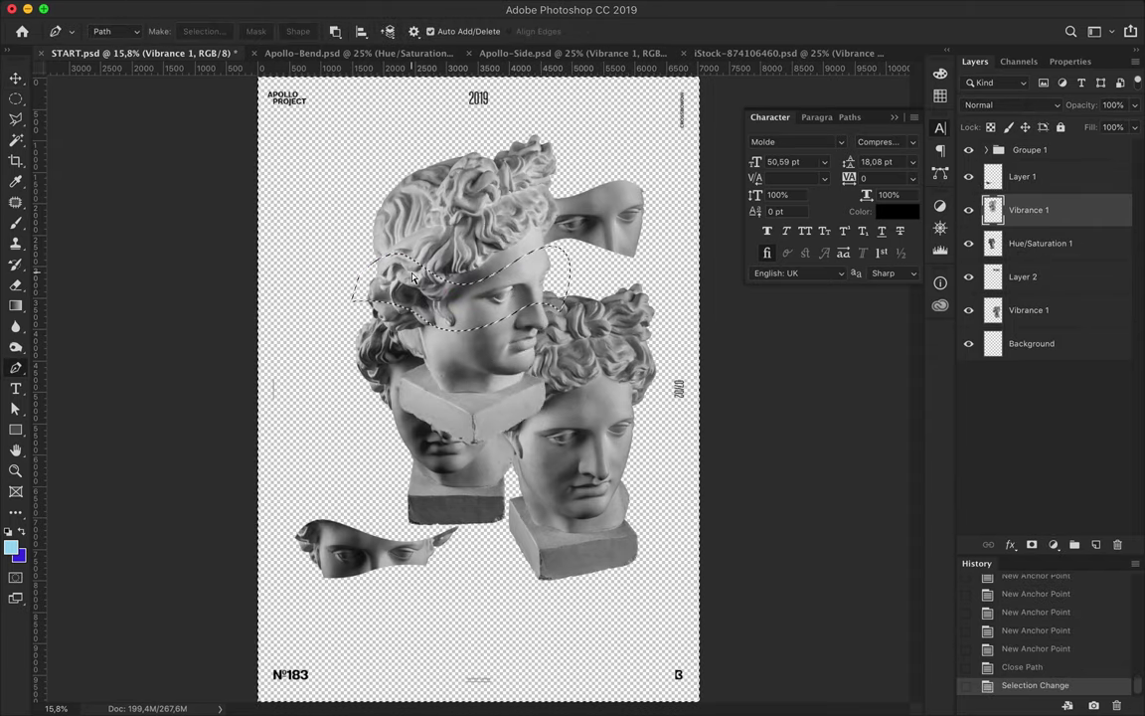
key(ctrl+c)
key(ctrl+v)
key(v)
drag(499, 296, 424, 256)
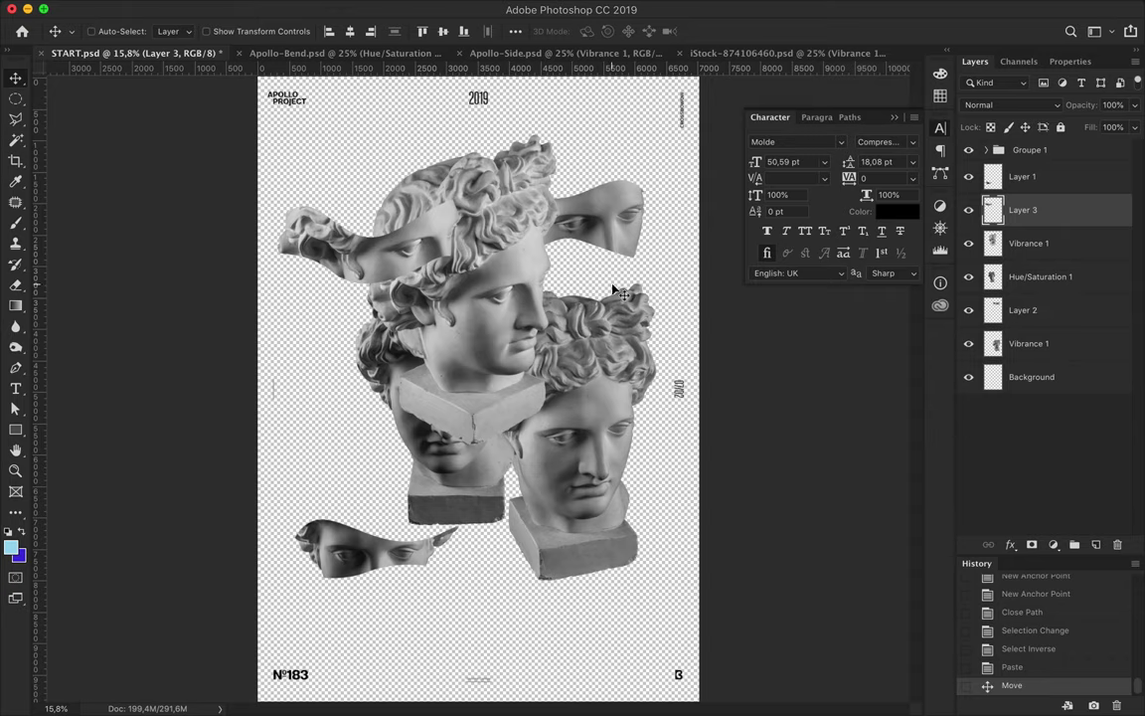
drag(502, 354, 507, 404)
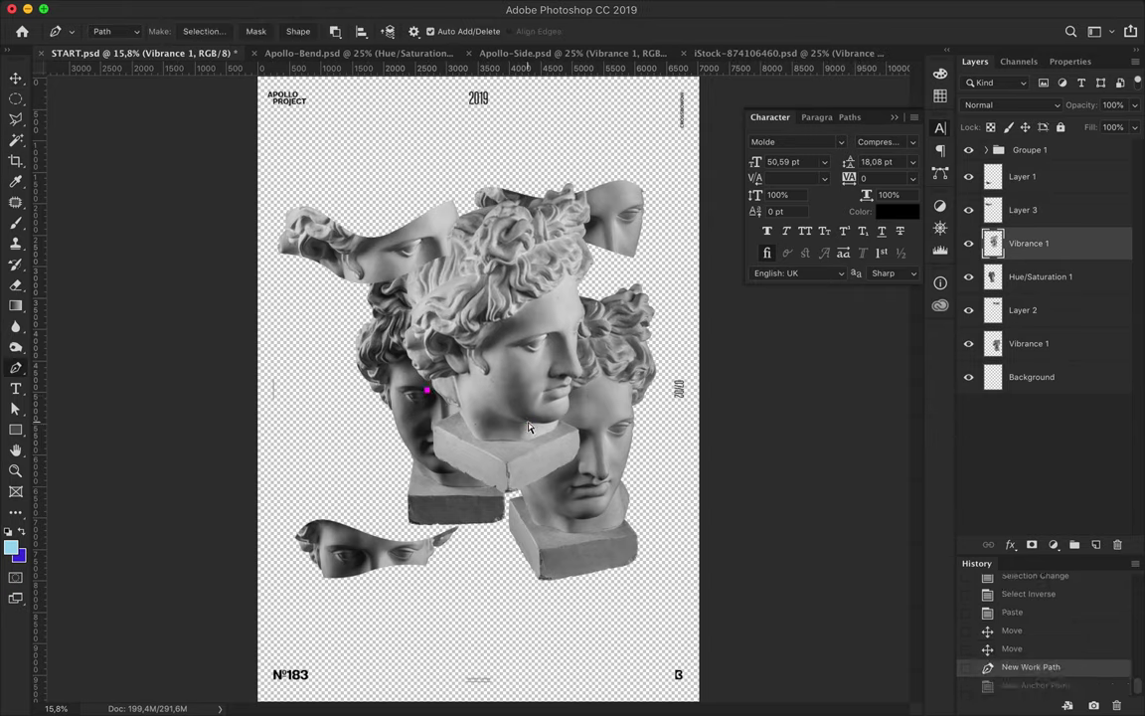
Step: Cut a pedestal piece onto a new layer and place it at the lower left
click(429, 396)
click(204, 31)
key(Return)
key(ctrl+c)
key(ctrl+v)
key(v)
mouse_move(487, 437)
mouse_down()
mouse_move(395, 612)
mouse_move(430, 622)
mouse_up()
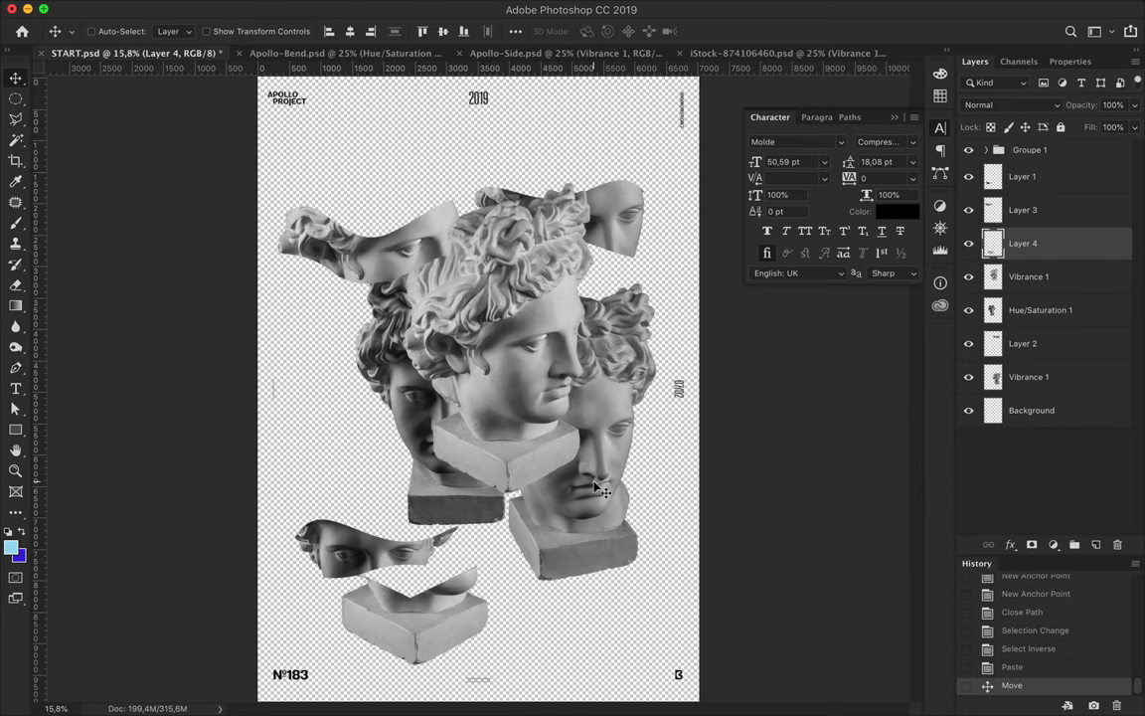
drag(542, 440, 552, 497)
Step: Cut a second pedestal piece onto a new layer and move it to the upper left
key(p)
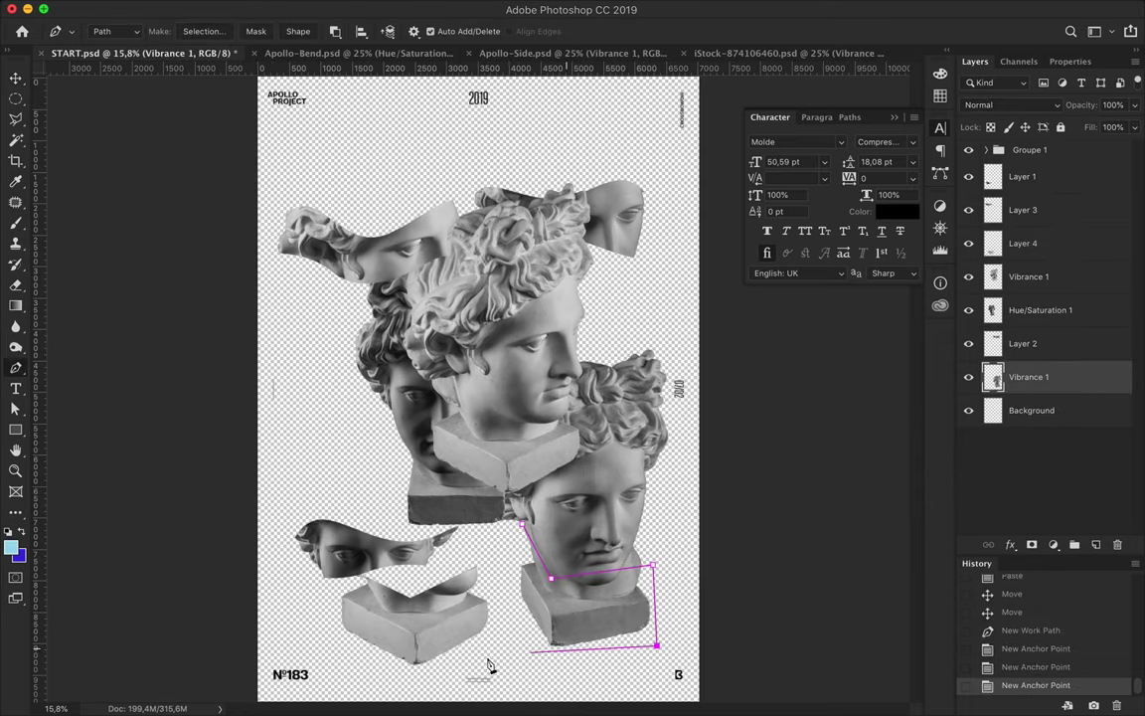
click(204, 30)
key(Return)
key(ctrl+shift+i)
key(ctrl+c)
key(ctrl+v)
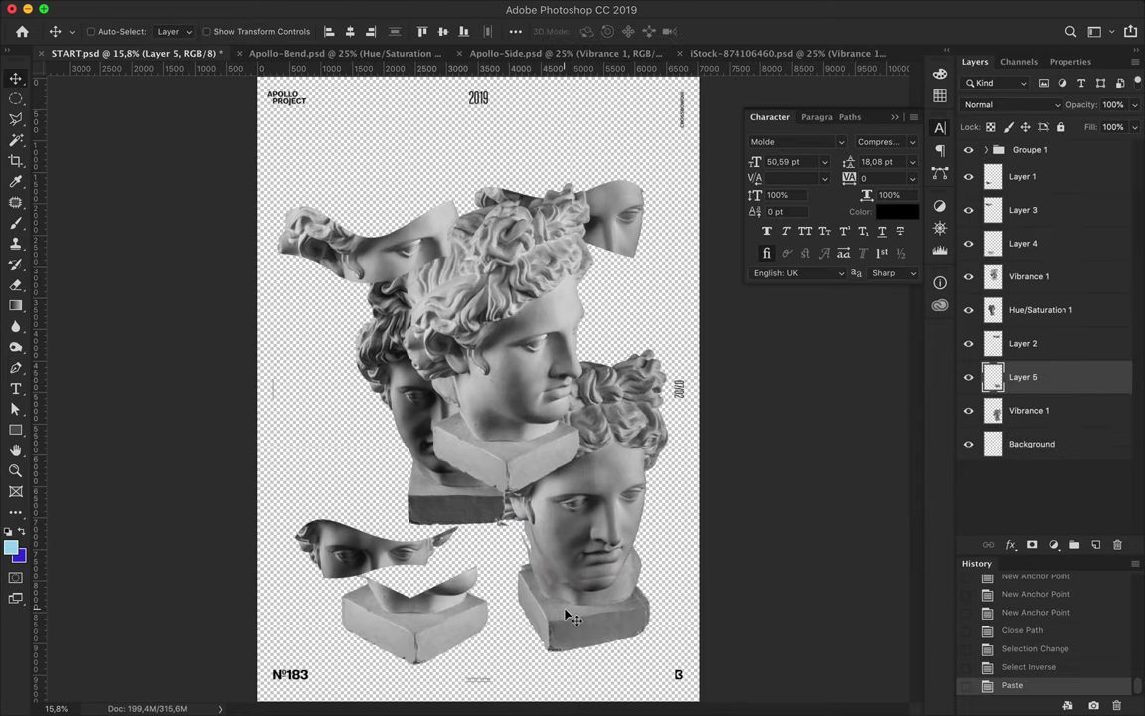
drag(544, 613, 338, 457)
key(e)
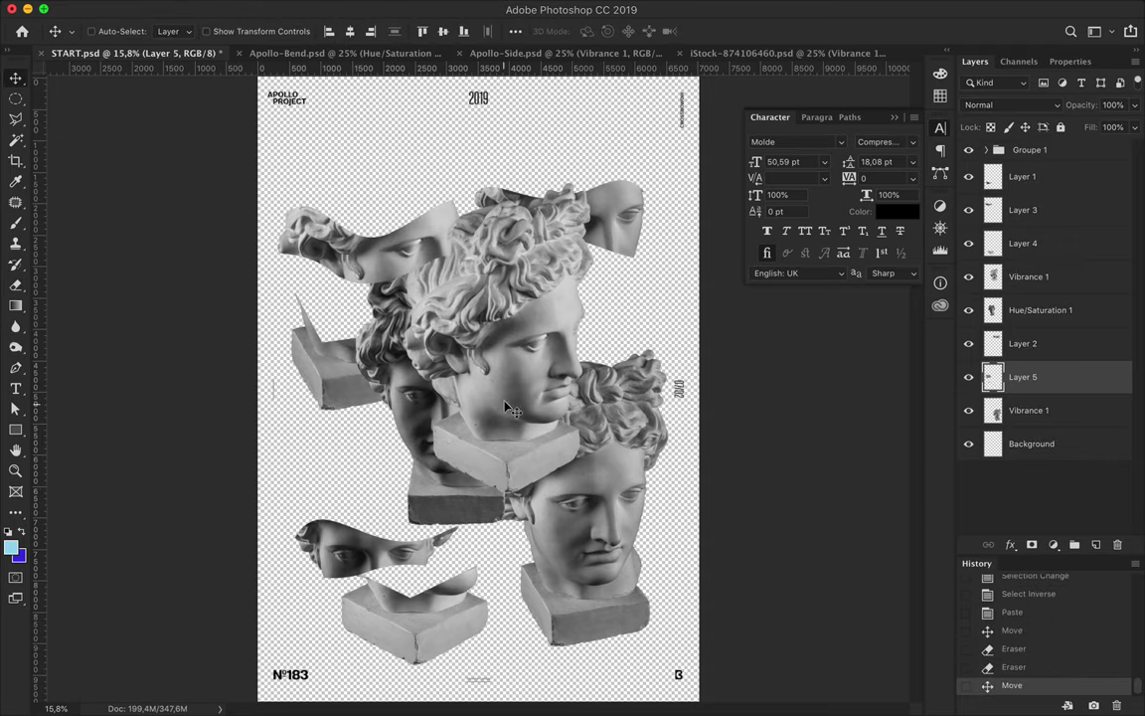
Step: Cut the chin and base piece to the upper right and move the left head onto the lower-right head
click(504, 409)
drag(420, 399, 320, 386)
key(p)
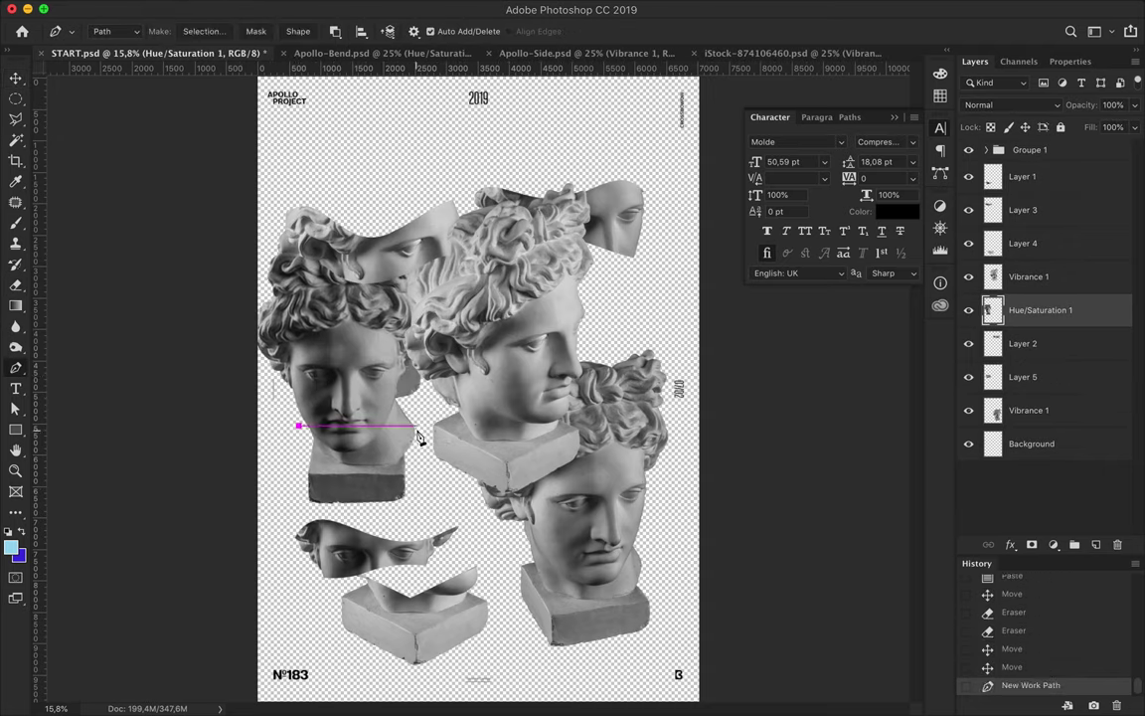
click(204, 31)
key(Return)
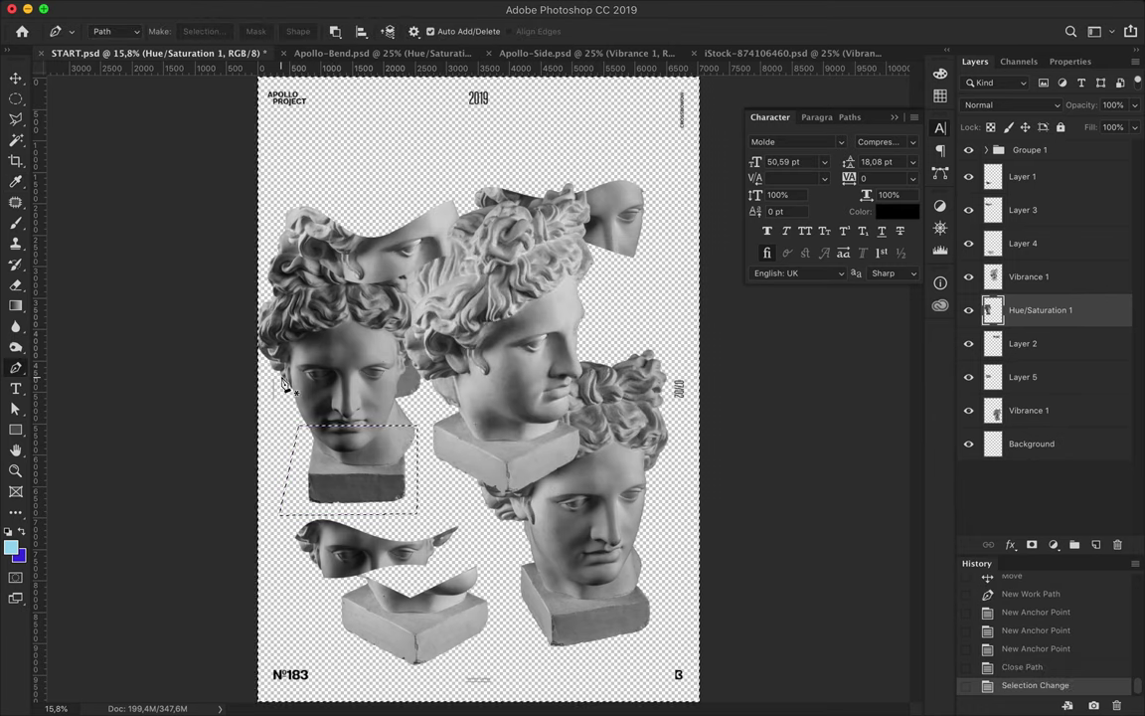
key(ctrl+c)
key(ctrl+shift+i)
key(ctrl+v)
key(v)
drag(348, 447, 627, 288)
drag(339, 350, 582, 502)
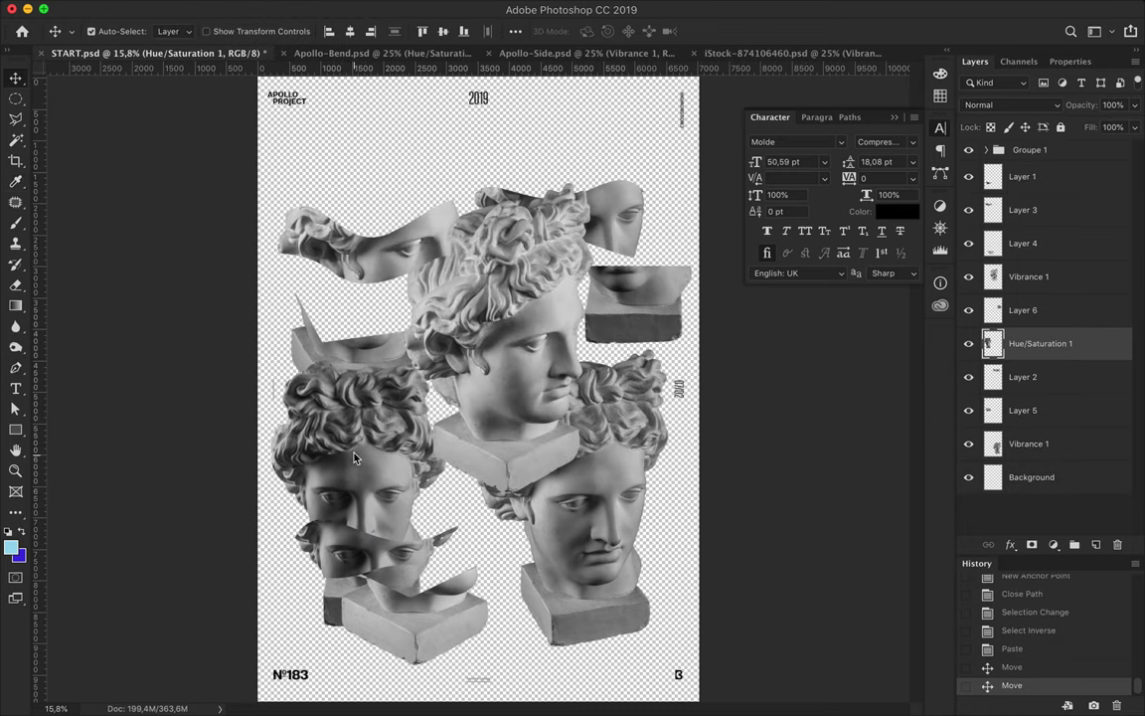
Step: Raise the whole-head layers above Hue/Saturation 1 and reposition the face piece and top head
drag(1029, 443, 1029, 328)
drag(1025, 377, 1017, 164)
drag(390, 252, 530, 410)
mouse_move(557, 223)
mouse_down()
mouse_move(398, 263)
mouse_move(349, 332)
mouse_move(359, 366)
mouse_move(509, 509)
mouse_up()
Step: Duplicate the left pedestal piece to the lower right and rotate the copy to about -104°
ctrl+click(352, 368)
key(ctrl+t)
key(Return)
key(ctrl+t)
mouse_move(557, 581)
mouse_down()
mouse_move(467, 634)
mouse_move(430, 608)
mouse_up()
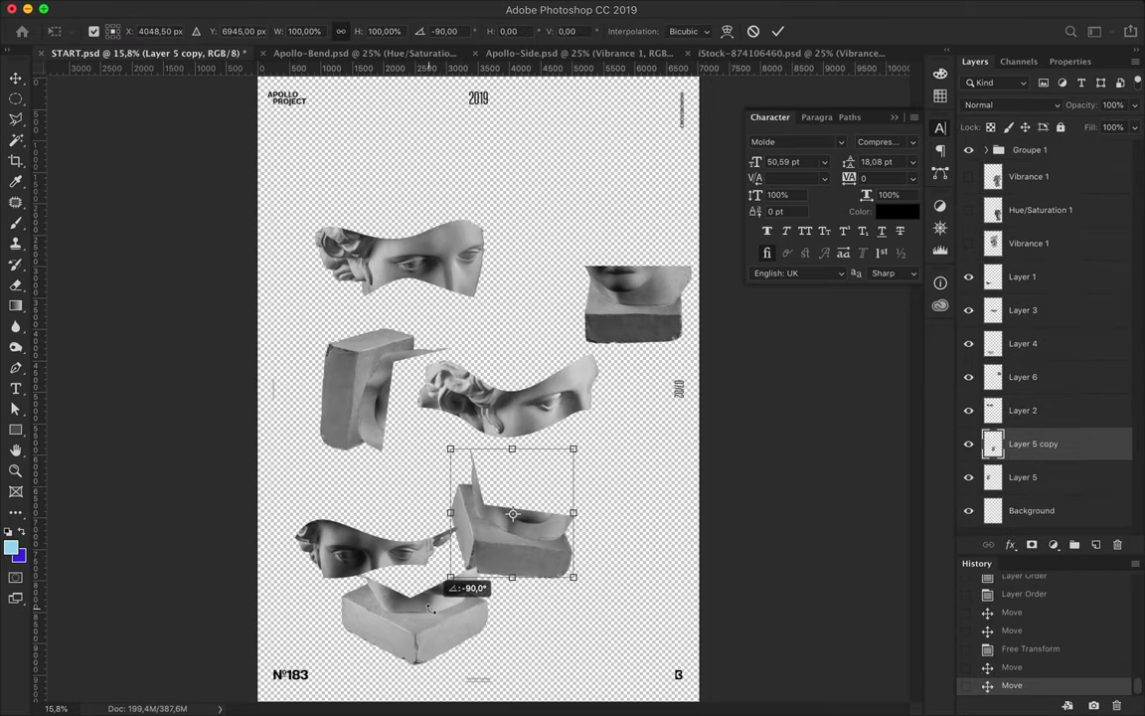
drag(492, 548, 557, 533)
drag(507, 417, 488, 433)
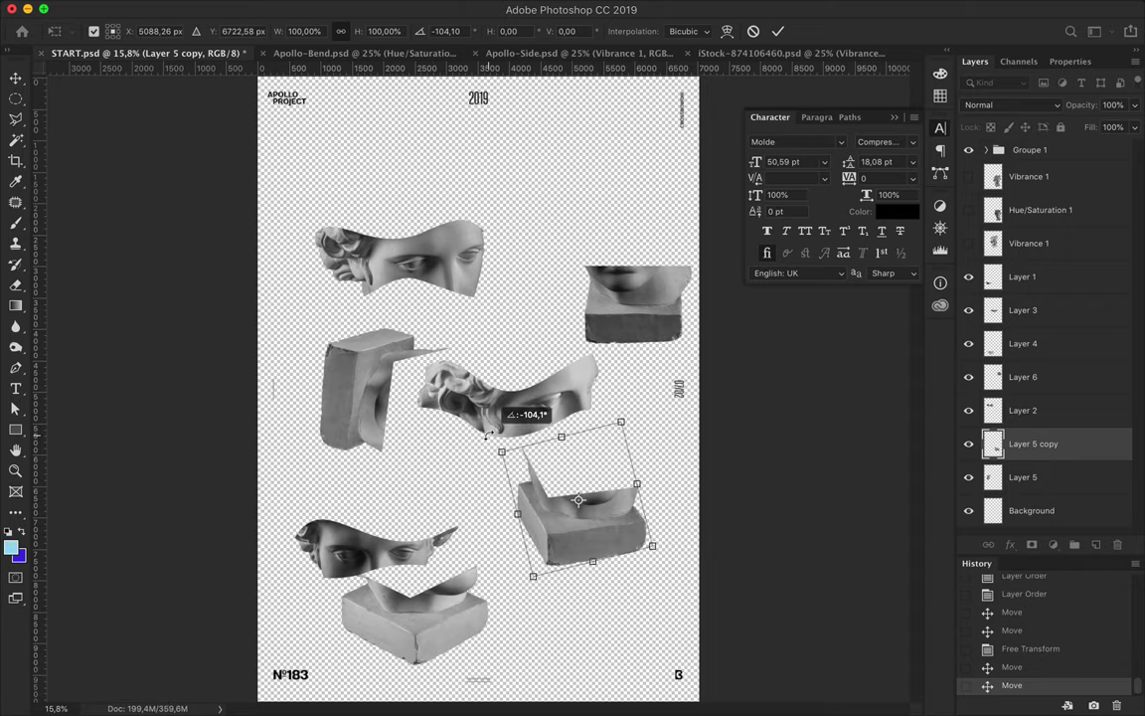
key(Return)
Step: Add another pedestal copy rotated 90° and duplicate the mouth block near the top
drag(576, 502, 559, 194)
key(ctrl+t)
mouse_move(452, 94)
mouse_down()
mouse_move(659, 85)
mouse_move(673, 290)
mouse_up()
key(Return)
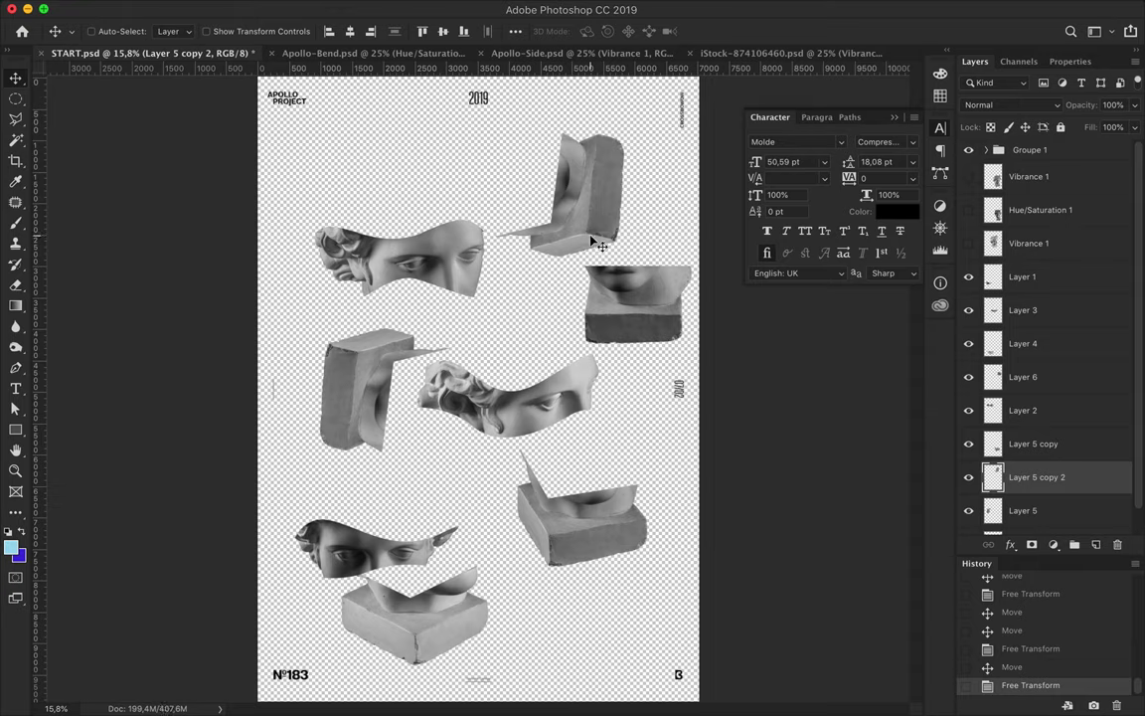
ctrl+click(636, 299)
mouse_move(636, 299)
mouse_down()
mouse_move(544, 305)
mouse_move(427, 149)
mouse_move(442, 186)
mouse_move(405, 192)
mouse_up()
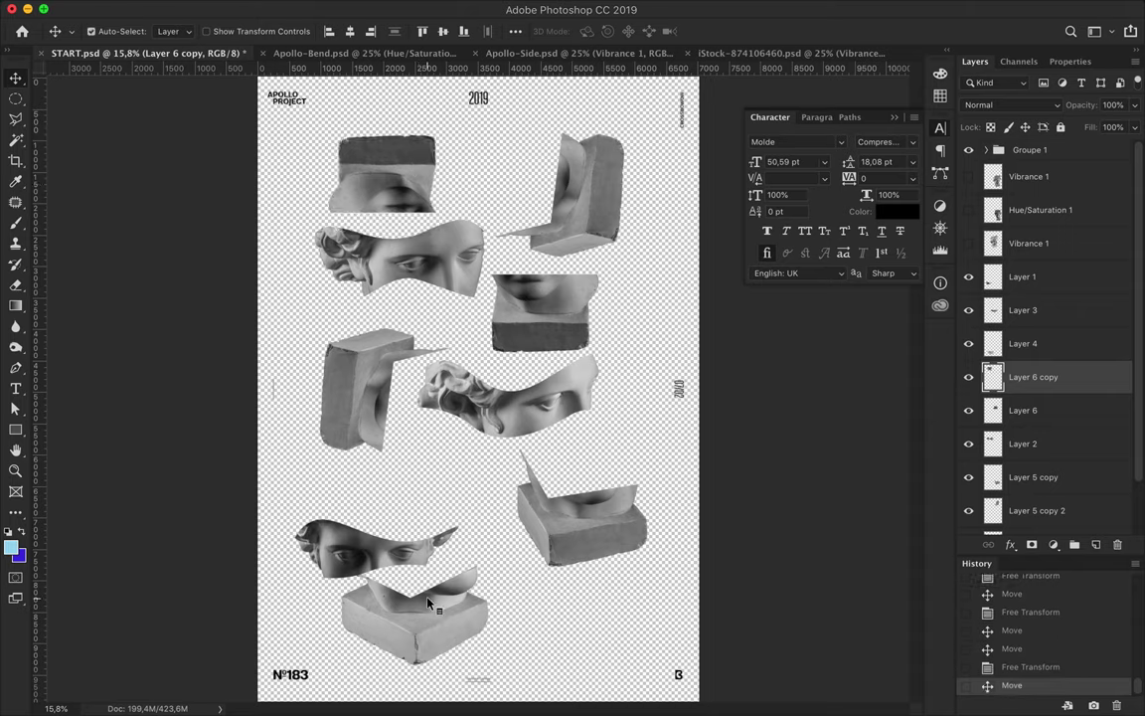
Step: Duplicate the bottom box up-right rotated -105°, raise Layer 6, and reposition the head and chin pieces
drag(427, 600, 617, 366)
key(ctrl+t)
drag(568, 417, 643, 416)
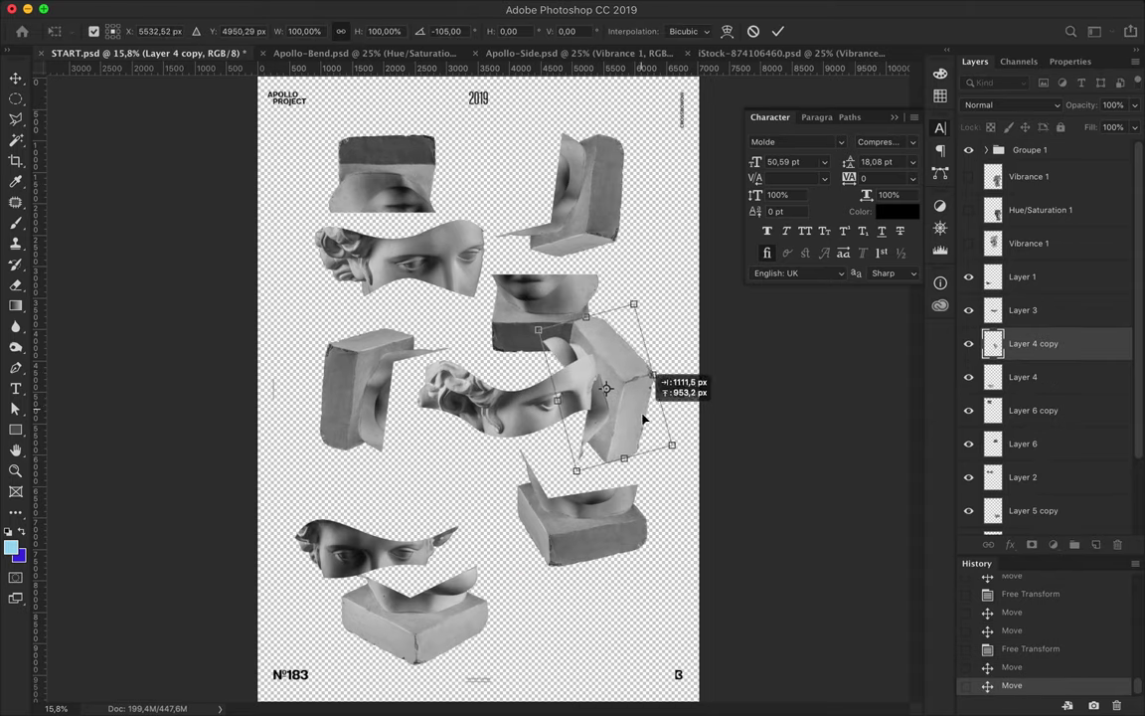
key(Return)
mouse_move(1022, 443)
mouse_down()
mouse_move(1060, 402)
mouse_move(1022, 340)
mouse_up()
mouse_move(561, 404)
mouse_down()
mouse_move(614, 373)
mouse_move(489, 355)
mouse_up()
mouse_move(545, 280)
mouse_down()
mouse_move(533, 563)
mouse_move(552, 383)
mouse_move(549, 417)
mouse_up()
Step: Duplicate the eye and crumpled head pieces and rotate a lower-left block about -103°
drag(407, 537, 604, 200)
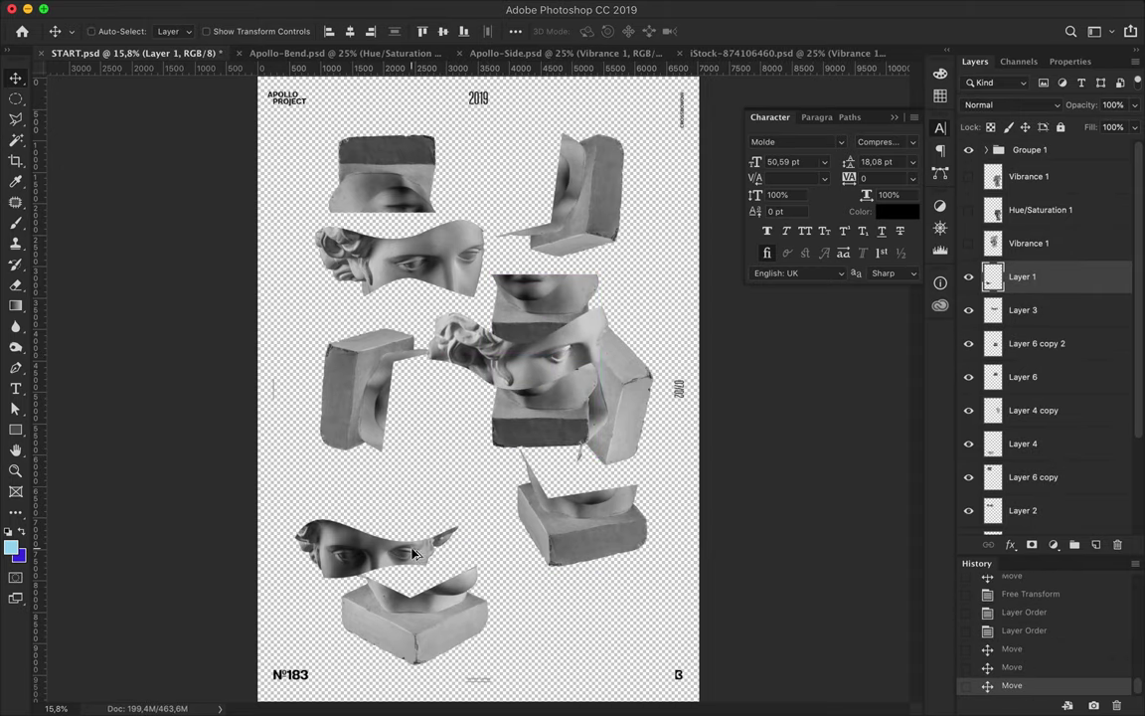
drag(393, 263, 459, 570)
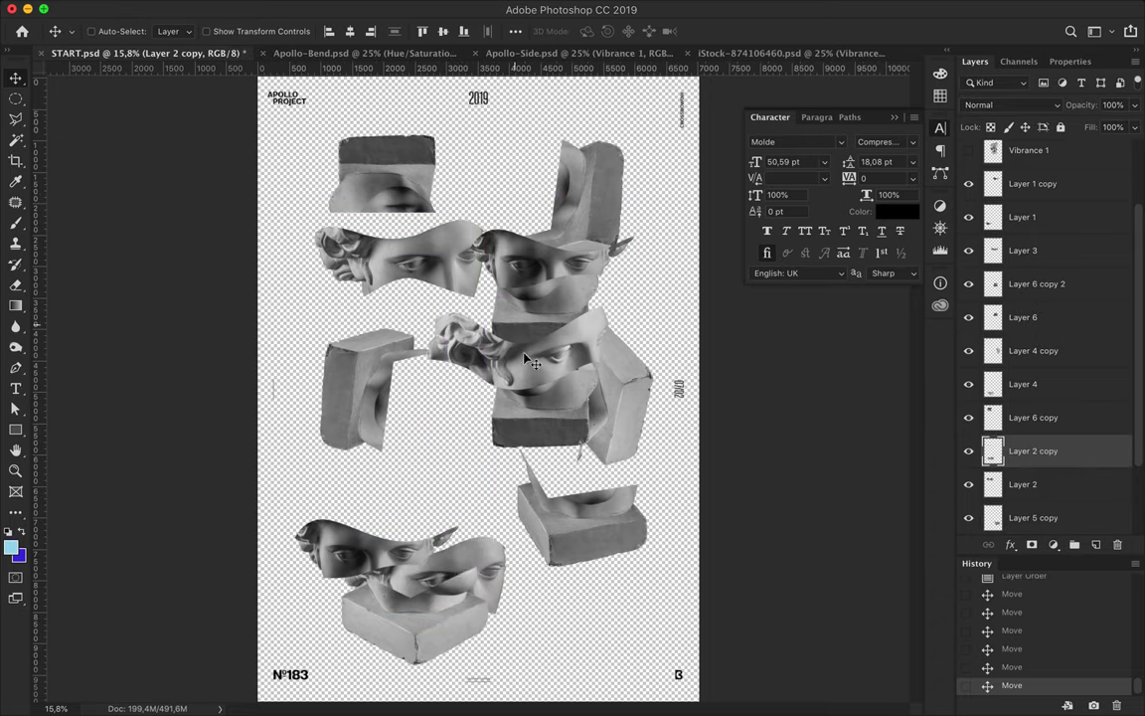
drag(518, 330, 471, 532)
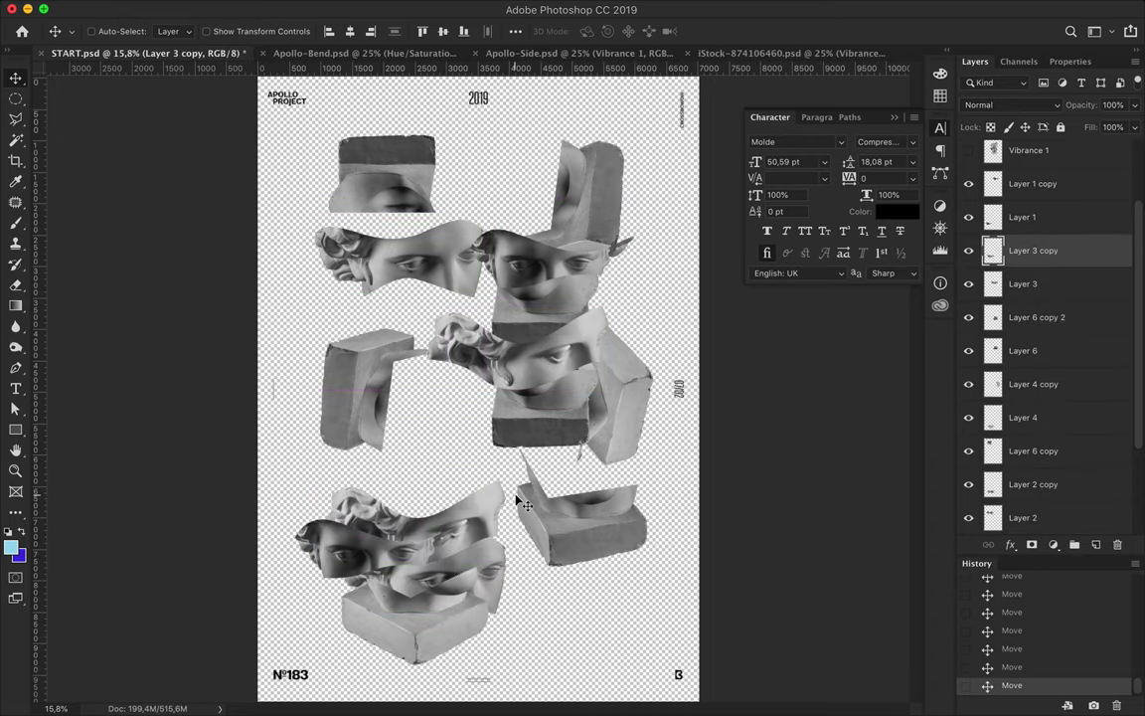
drag(1064, 423, 1065, 515)
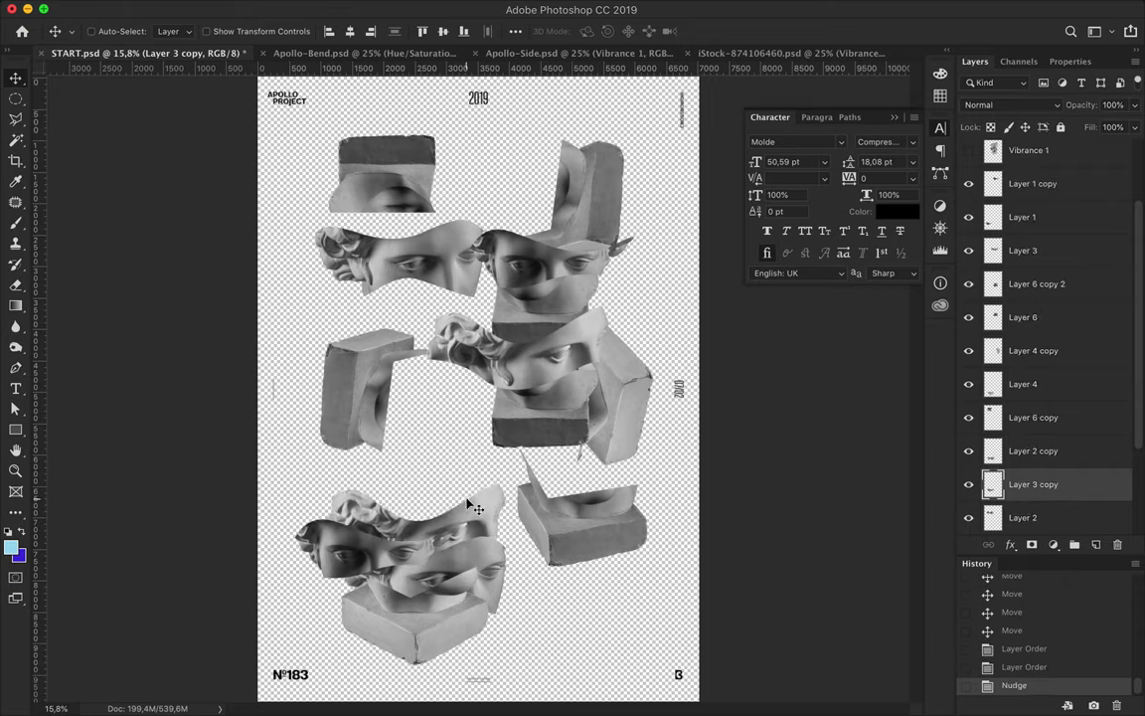
drag(369, 358, 318, 527)
drag(583, 540, 485, 587)
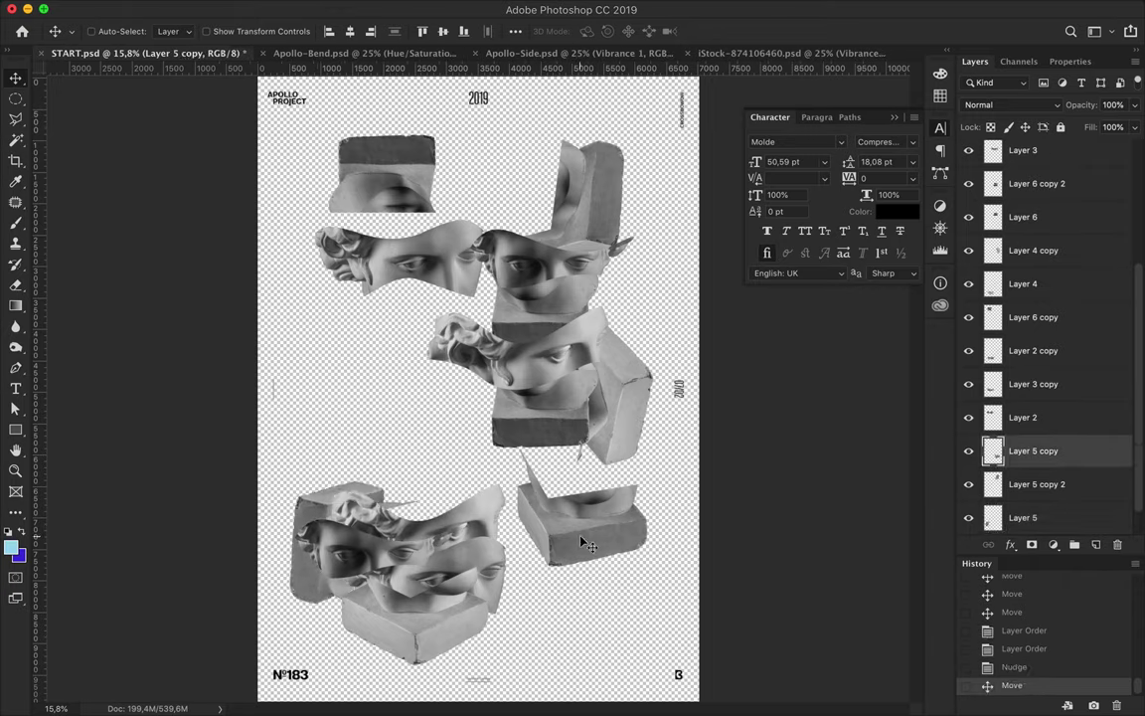
drag(573, 466, 318, 450)
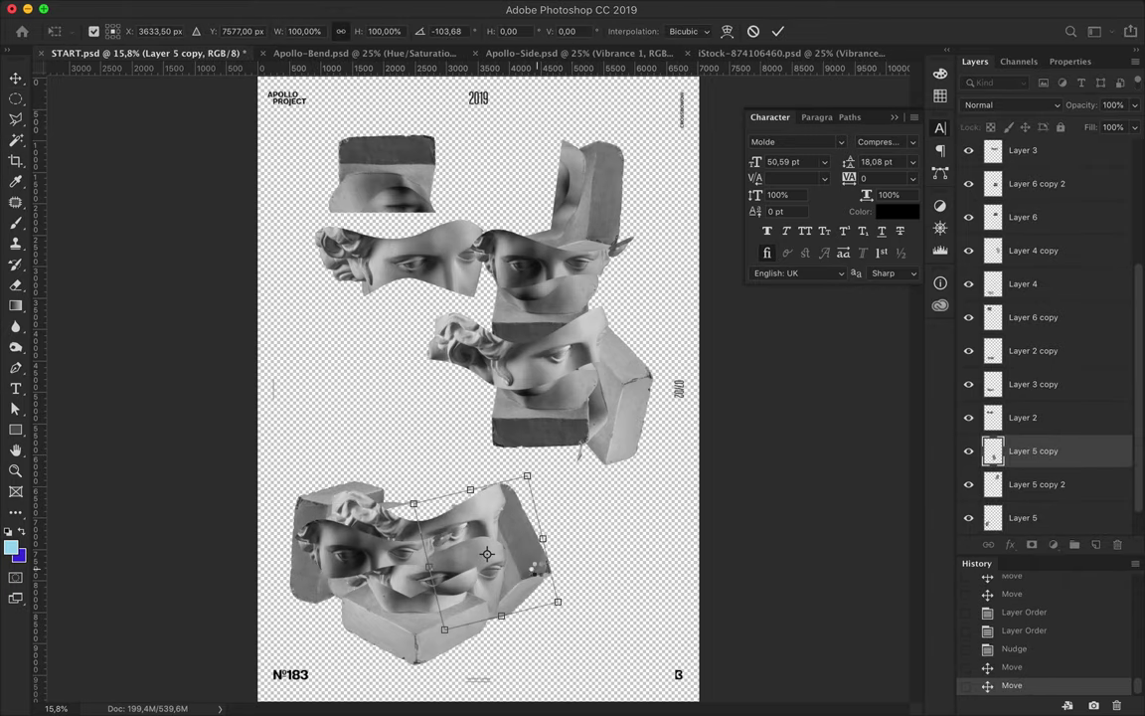
key(Return)
Step: Gather the hair-face and face pieces onto the lower cluster and rotate one piece 90°
drag(575, 348, 471, 481)
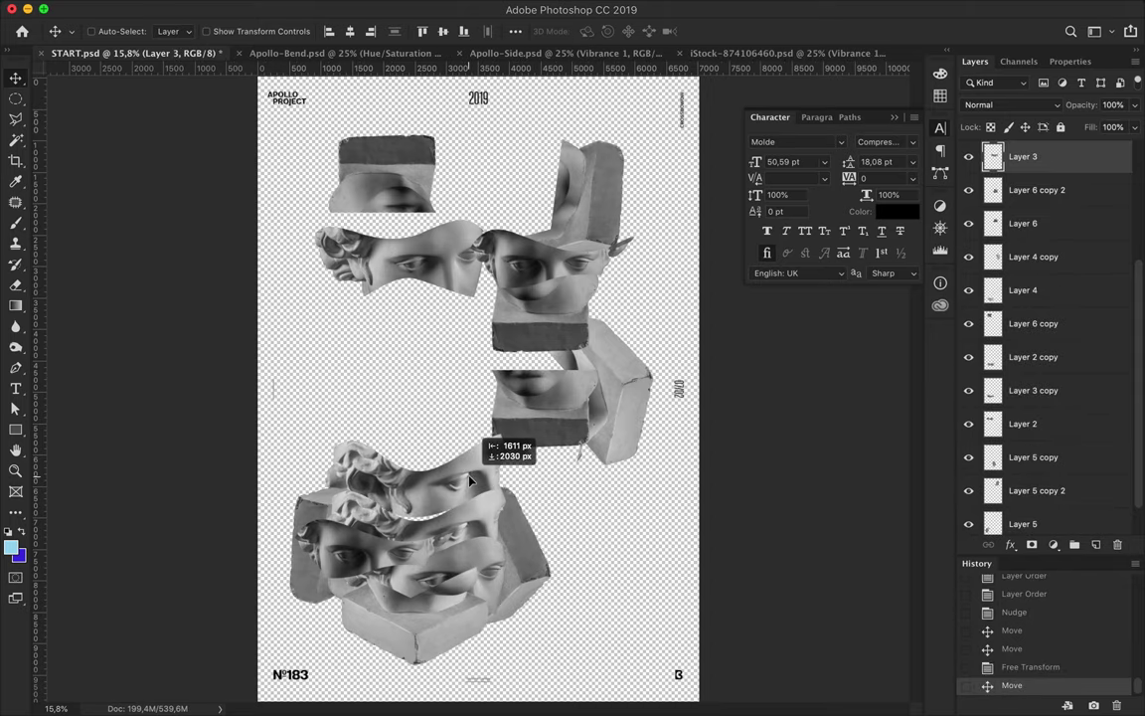
drag(557, 410, 375, 469)
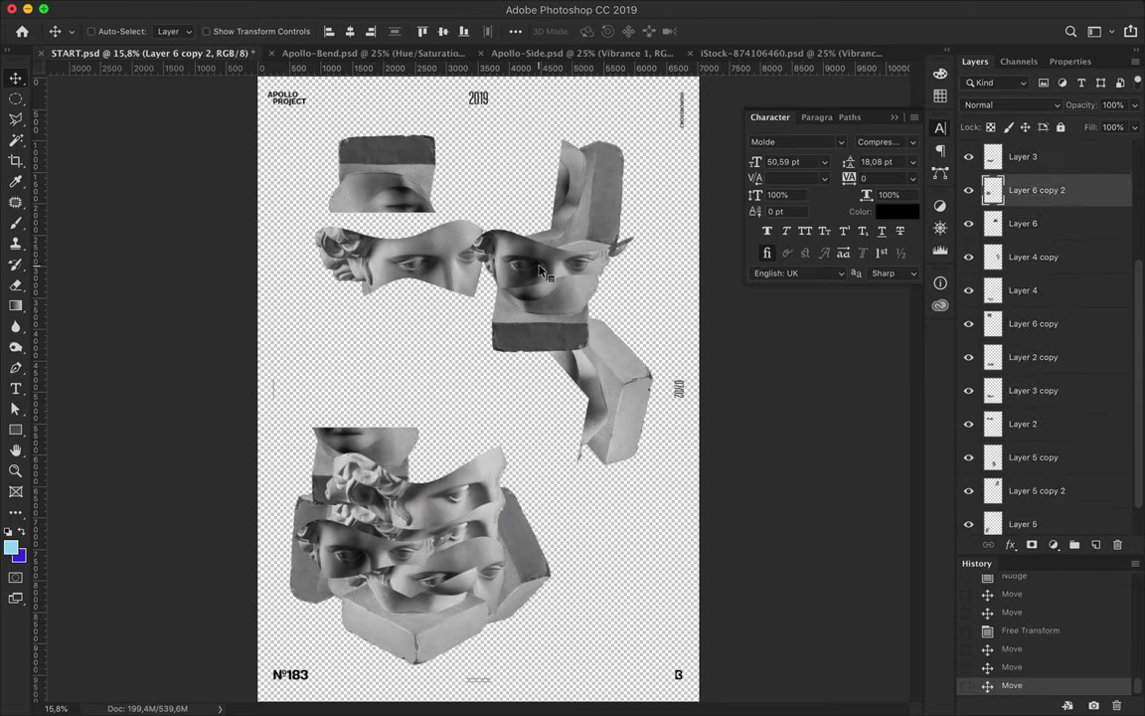
drag(540, 271, 481, 468)
drag(1059, 249, 1051, 472)
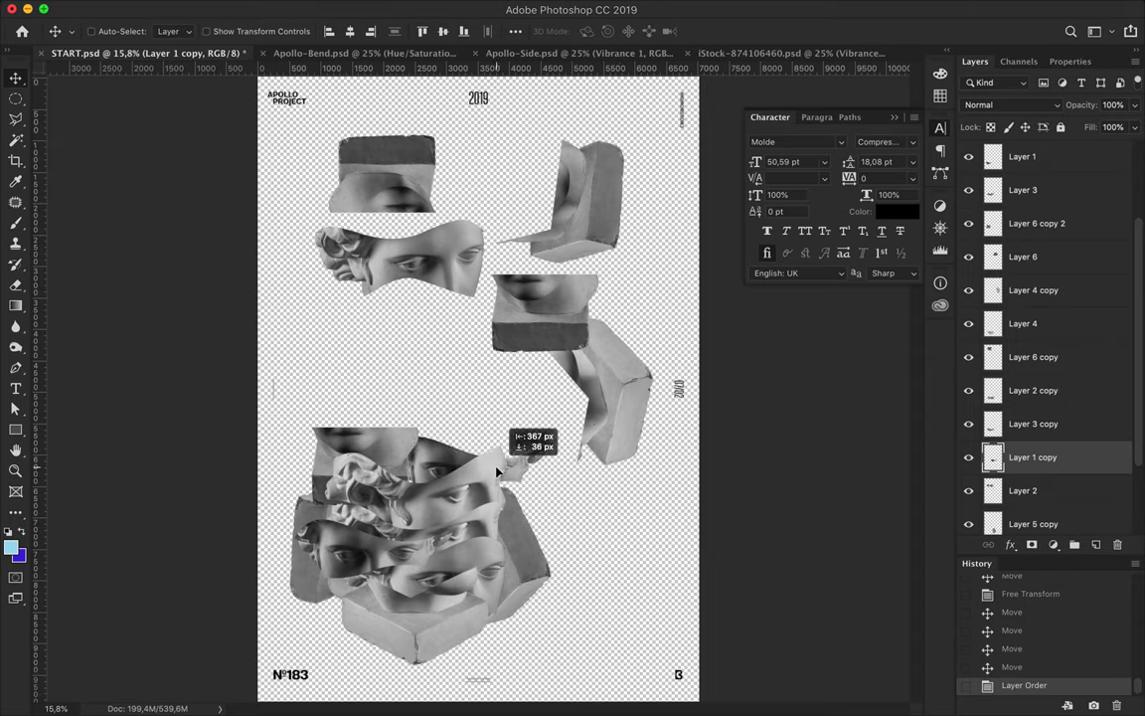
mouse_move(417, 420)
mouse_down()
mouse_move(532, 386)
mouse_move(526, 413)
mouse_up()
key(Return)
drag(596, 408, 527, 467)
Step: Place Layer 4 copy below Layer 5 copy 2, shift the chin piece left, and put Layer 2 below Layer 5
drag(1033, 290, 1034, 473)
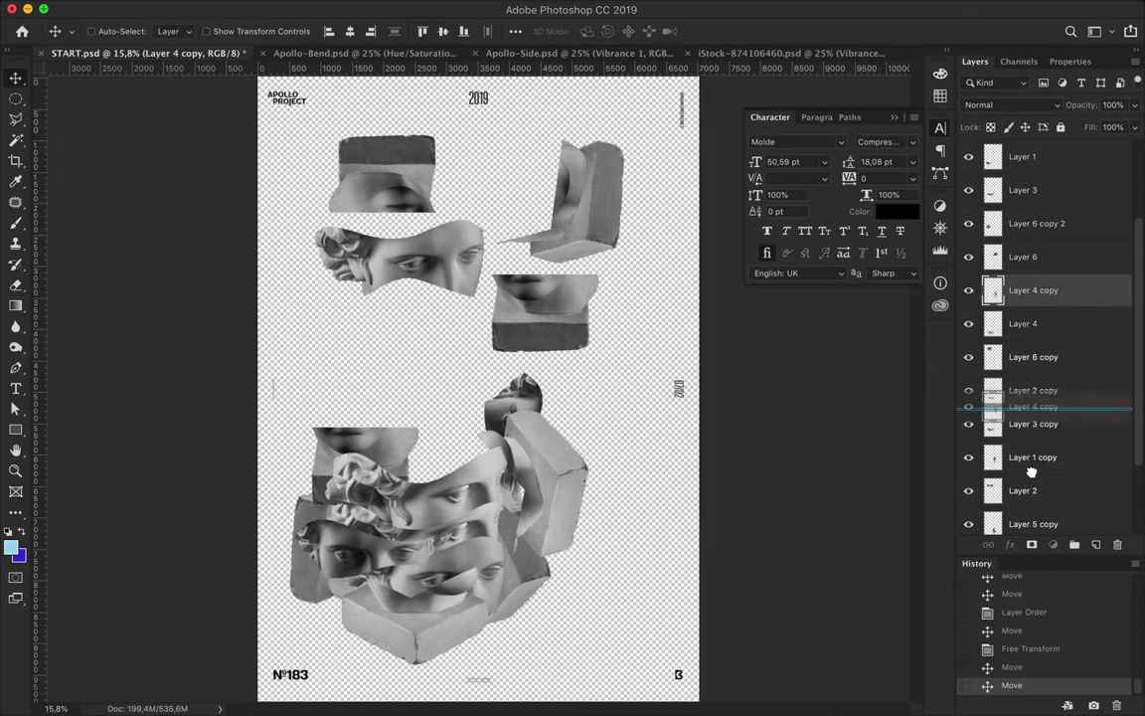
double_click(1055, 349)
key(Escape)
drag(1033, 350, 1034, 467)
drag(608, 227, 573, 379)
drag(563, 296, 407, 282)
drag(427, 174, 448, 326)
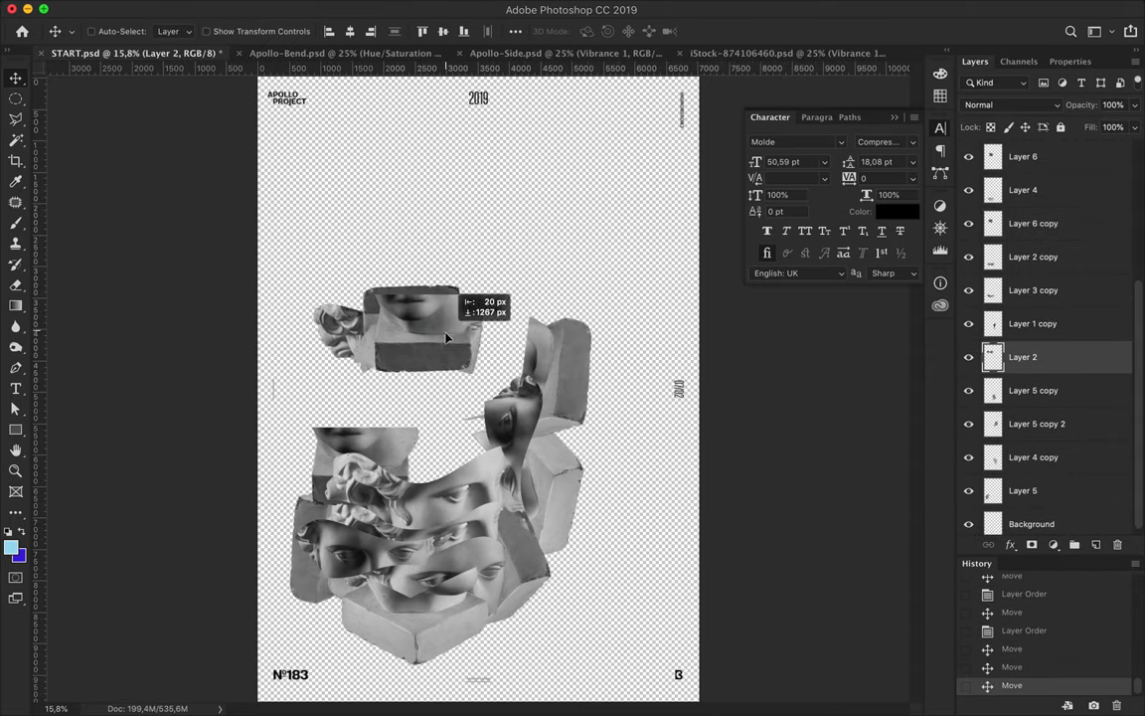
drag(1023, 357, 1031, 487)
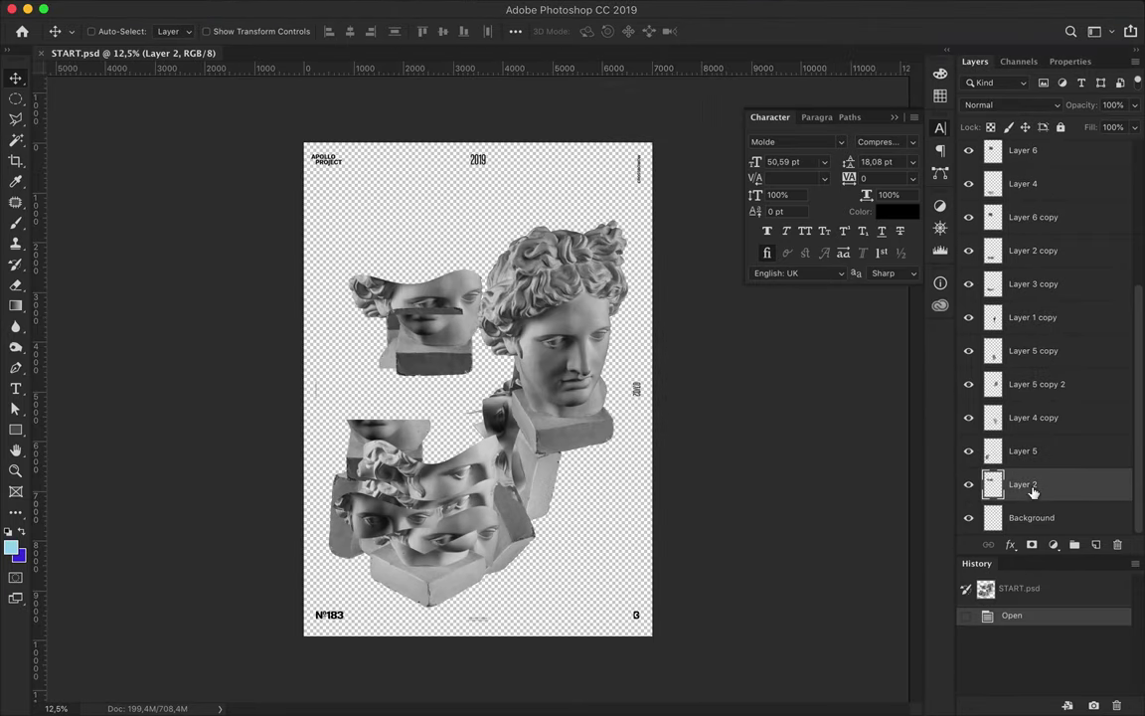
Step: Smear the Layer 2 piece into swirling ribbons with Liquify Forward Warp
click(529, 10)
click(422, 159)
mouse_move(309, 236)
mouse_down()
mouse_move(230, 282)
mouse_move(119, 232)
mouse_up()
mouse_move(235, 273)
mouse_down()
mouse_move(567, 205)
mouse_move(107, 218)
mouse_move(587, 279)
mouse_move(87, 316)
mouse_up()
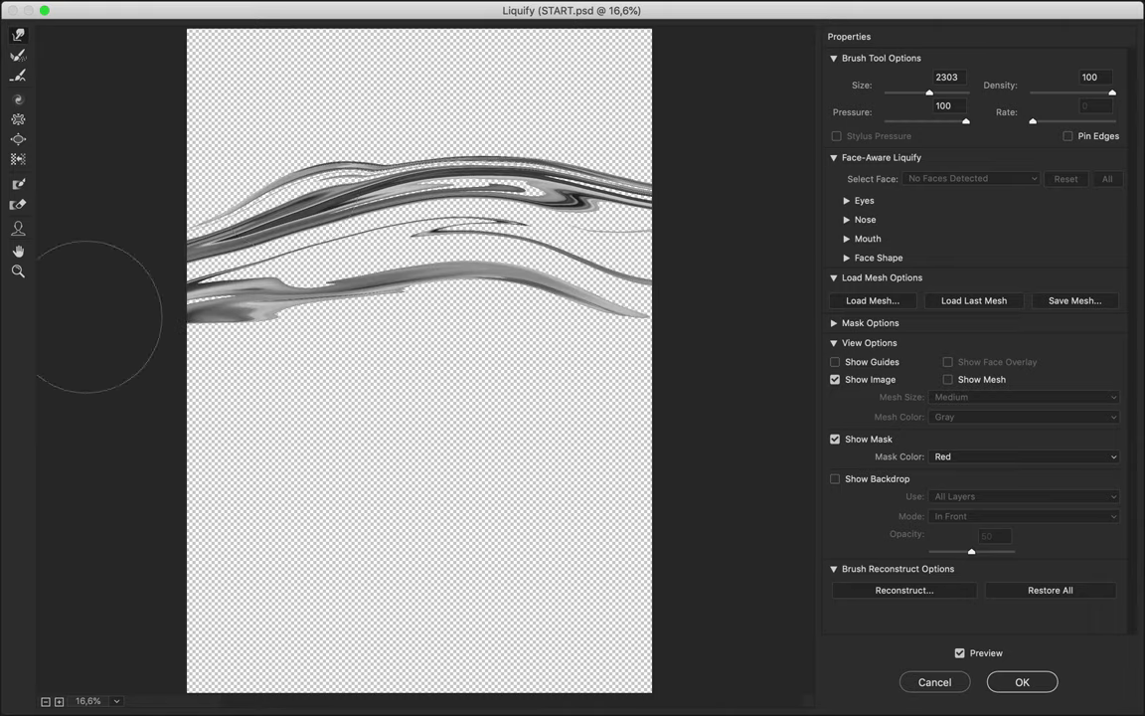
click(1024, 682)
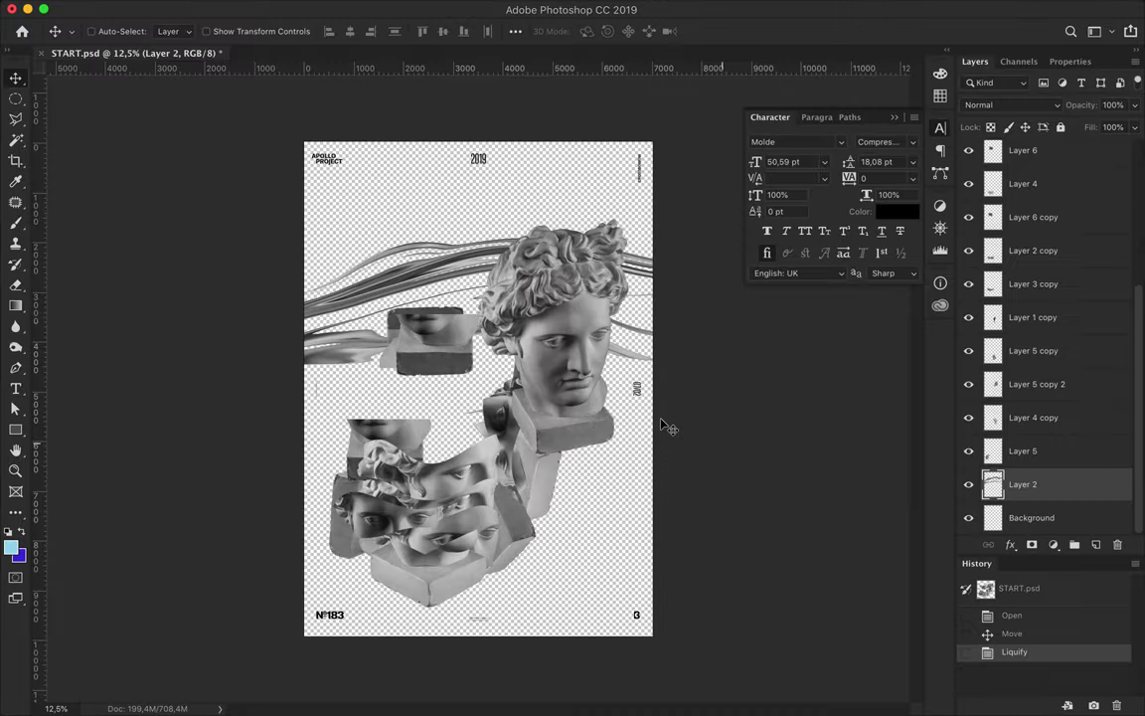
Step: Draw a rectangle over the ribbons and clip it to the ribbon layer
drag(286, 220, 674, 396)
key(ctrl+alt+g)
click(1012, 105)
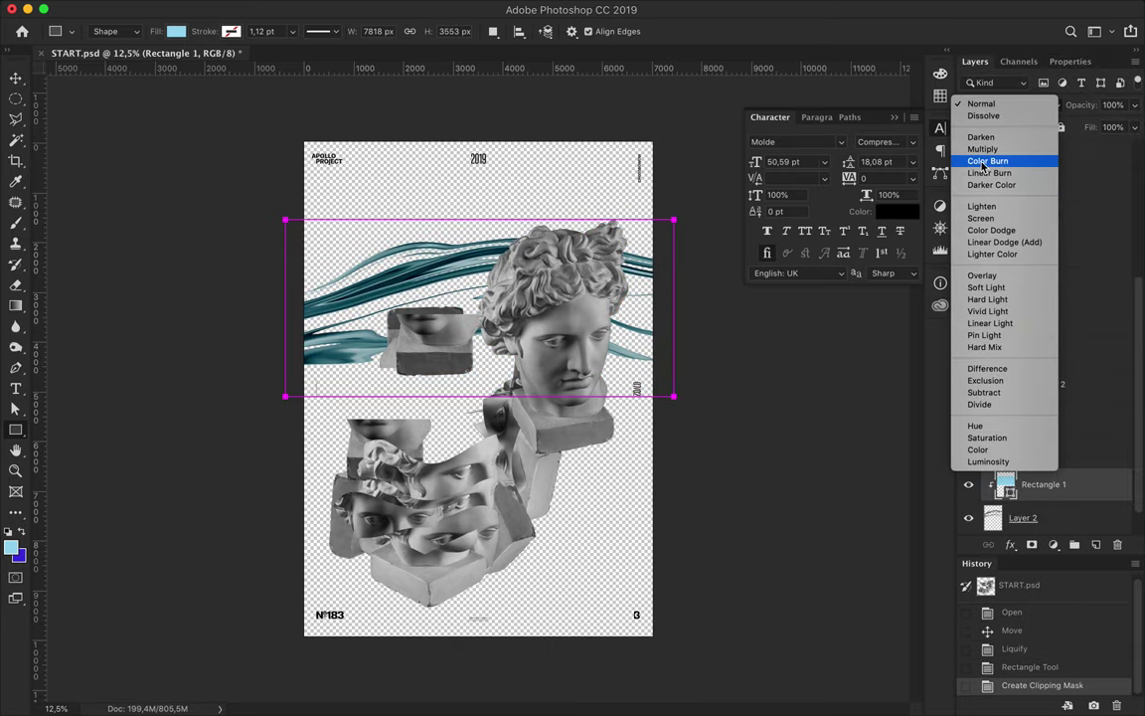
Step: Set the rectangle to Color Burn, merge a copy, and apply a 45.8 px Gaussian Blur
click(988, 160)
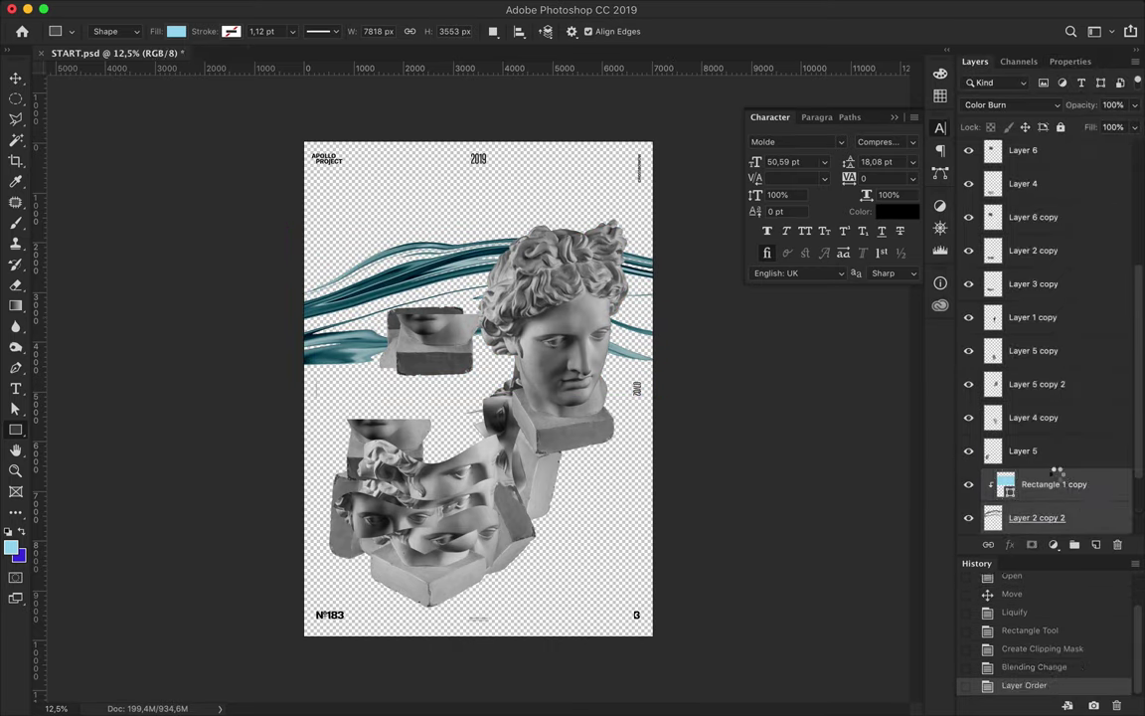
key(ctrl+e)
click(391, 9)
mouse_move(417, 212)
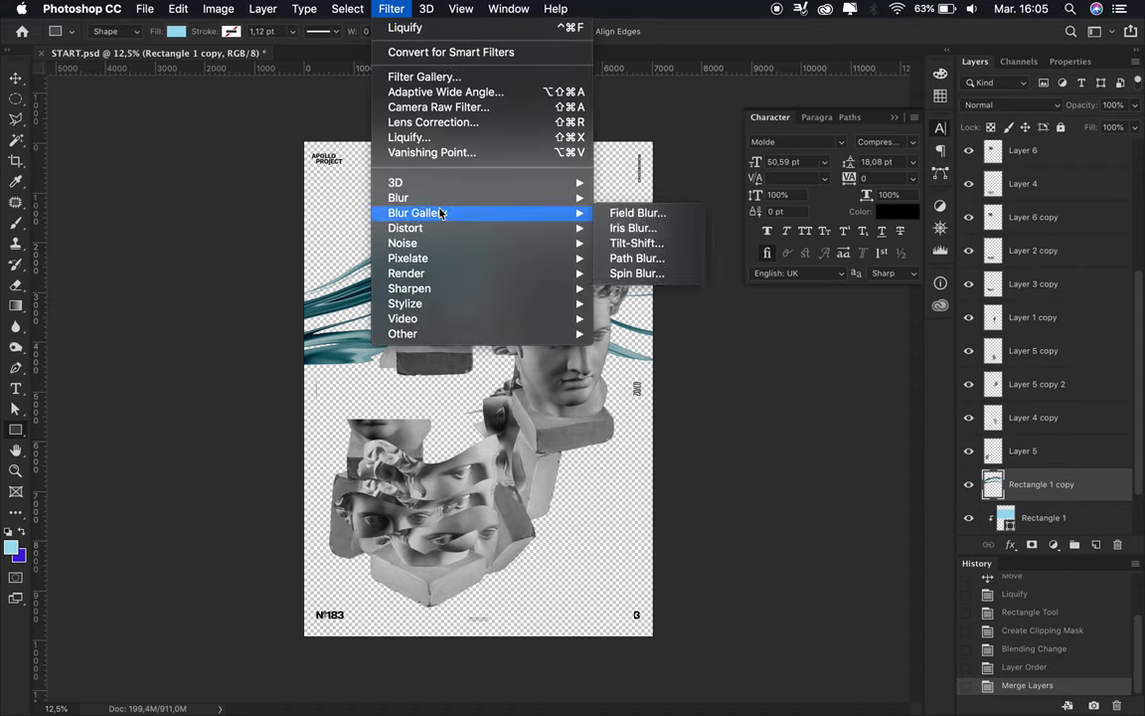
click(636, 251)
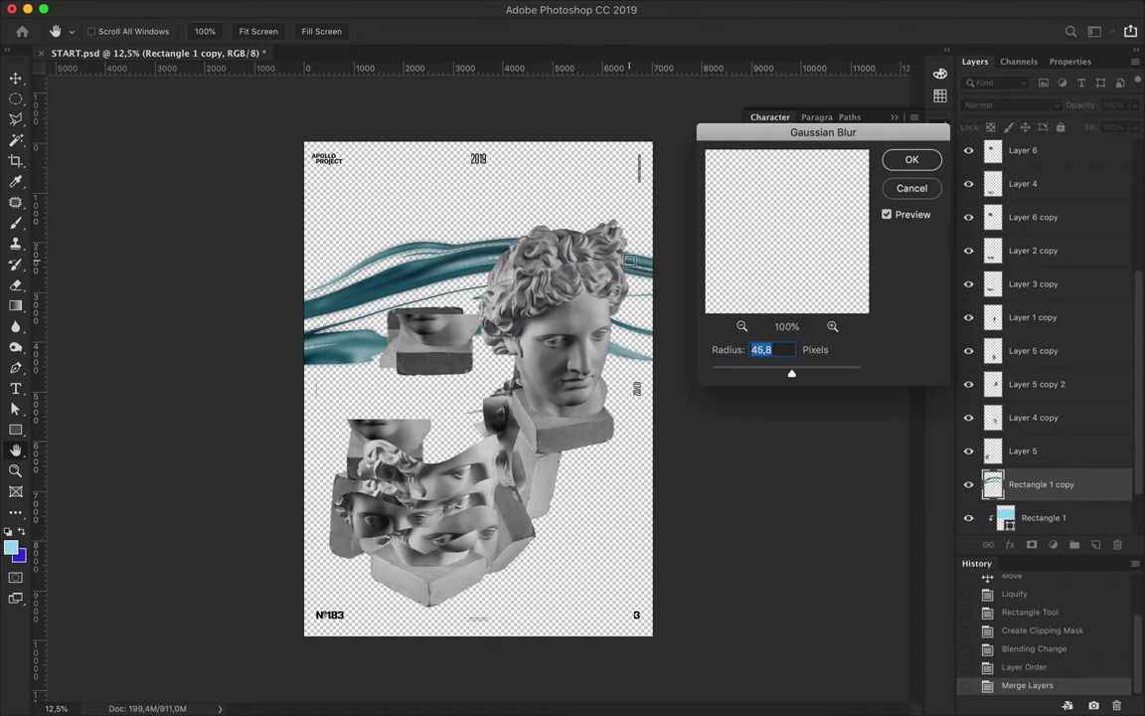
click(907, 159)
Step: Set the blurred ribbon copy to Linear Dodge (Add) and group the ribbon layers
click(1004, 104)
click(1023, 380)
scroll(1097, 367, down, 1)
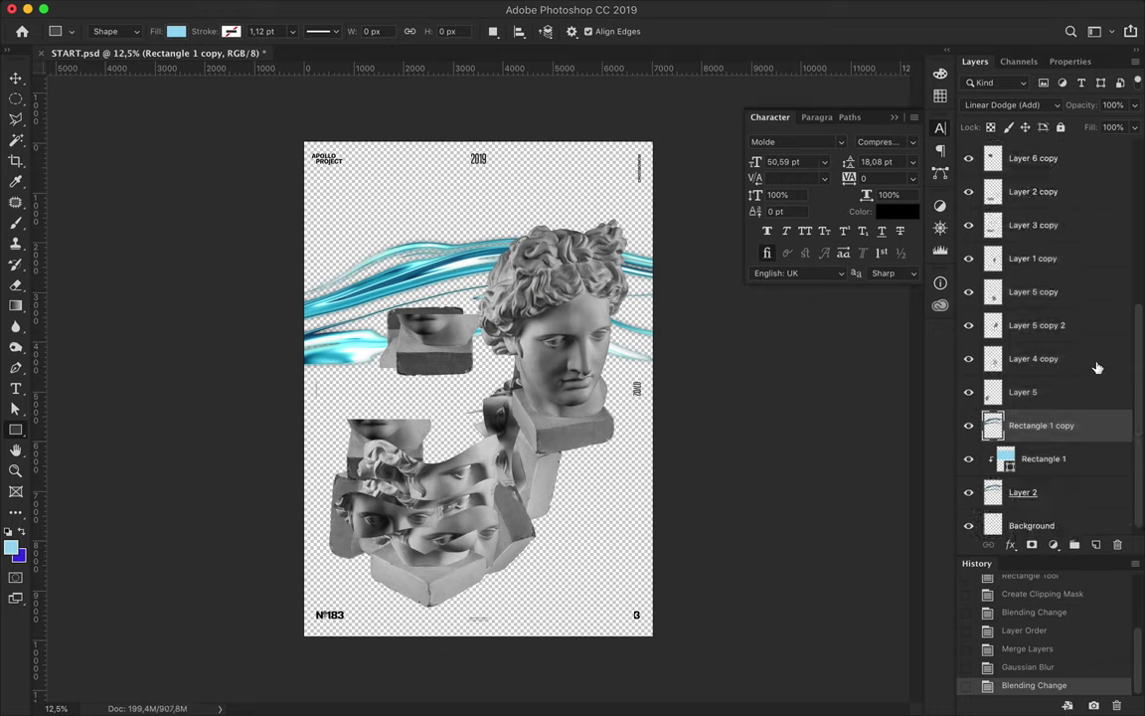
key(ctrl+g)
Step: Reorder the layers inside Group 1, change the copy's blend mode, and collapse the group
drag(1054, 417, 1053, 512)
click(1007, 106)
click(983, 43)
click(986, 390)
Step: Move Layer 5 upward and Liquify it into long grey streaks
click(1023, 464)
key(v)
mouse_move(412, 480)
mouse_down()
mouse_move(456, 422)
mouse_move(456, 343)
mouse_up()
click(460, 10)
click(417, 130)
mouse_move(537, 186)
mouse_down()
mouse_move(192, 242)
mouse_move(378, 115)
mouse_move(556, 219)
mouse_move(648, 174)
mouse_move(537, 279)
mouse_up()
click(1029, 682)
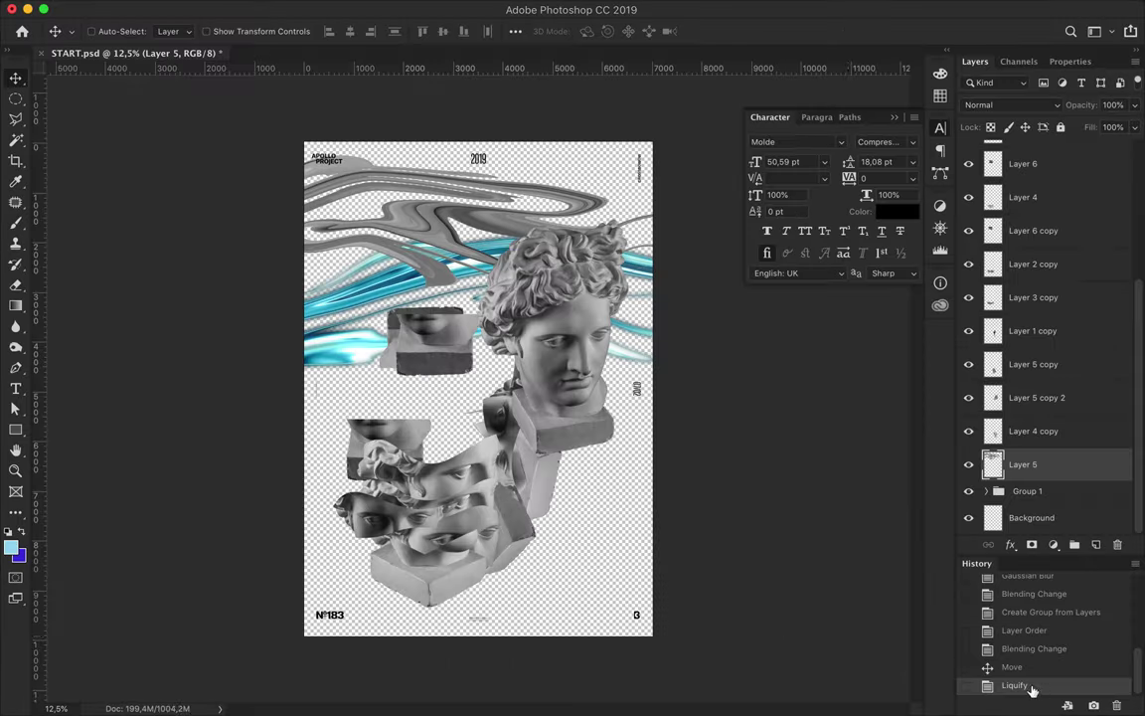
drag(438, 220, 436, 238)
Step: Draw a pink rectangle over the grey streaks, clip it to Layer 5, and group them
key(u)
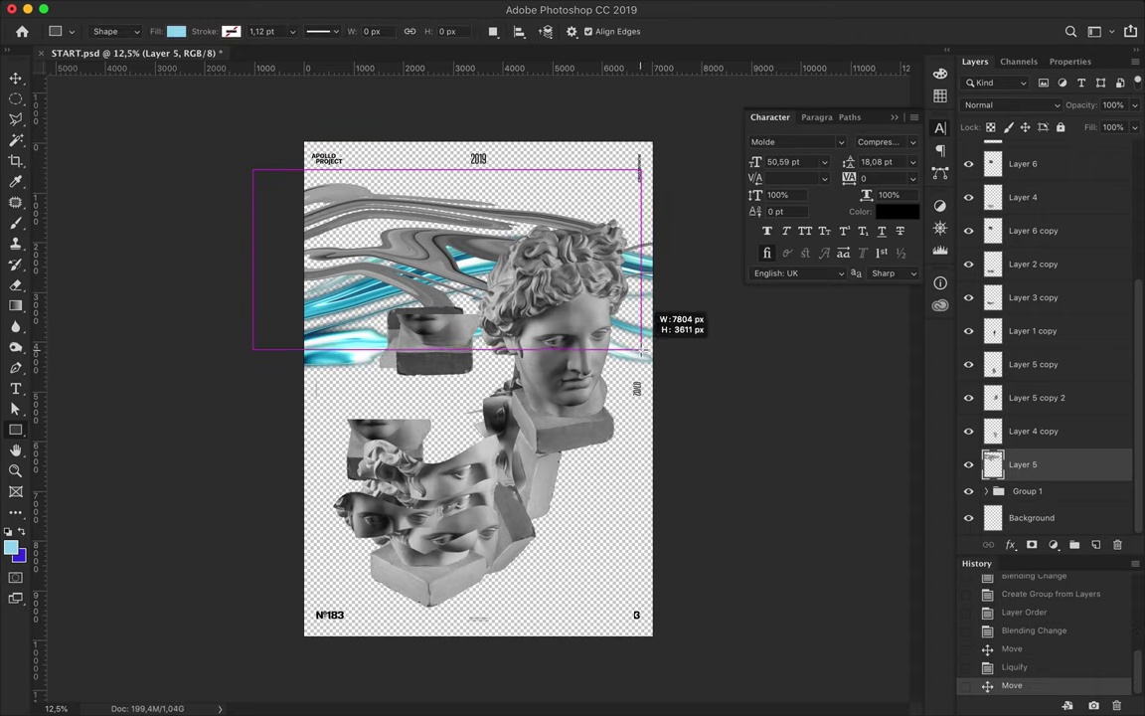
drag(641, 350, 678, 363)
click(176, 31)
click(206, 115)
key(v)
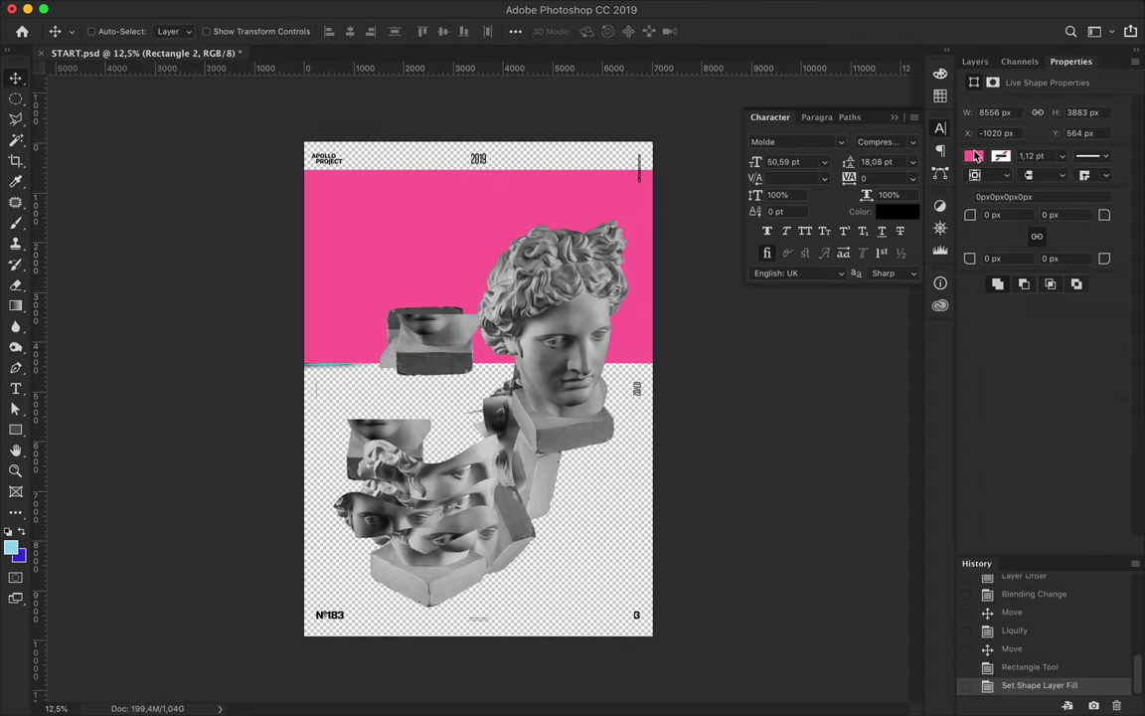
click(975, 60)
key(ctrl+alt+g)
key(ctrl+g)
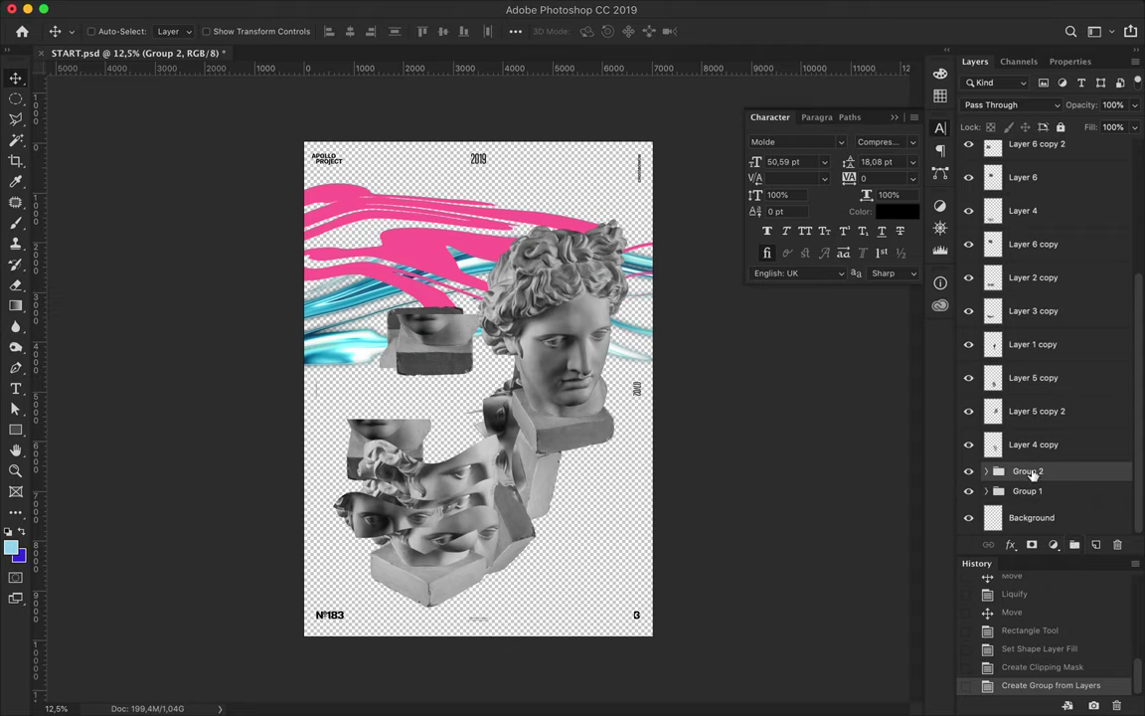
Step: Try Linear Burn blending and merging the pink streaks, then undo the merge
click(1009, 104)
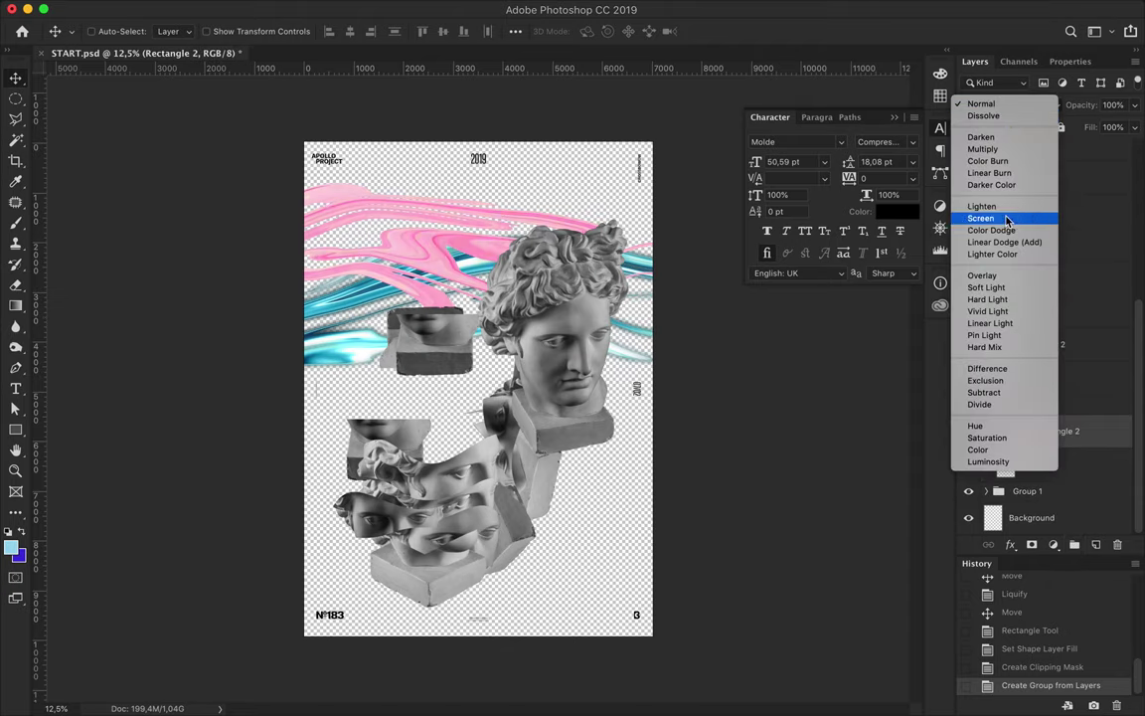
click(989, 173)
drag(981, 460, 1050, 429)
click(1009, 104)
click(981, 35)
key(ctrl+e)
click(1009, 104)
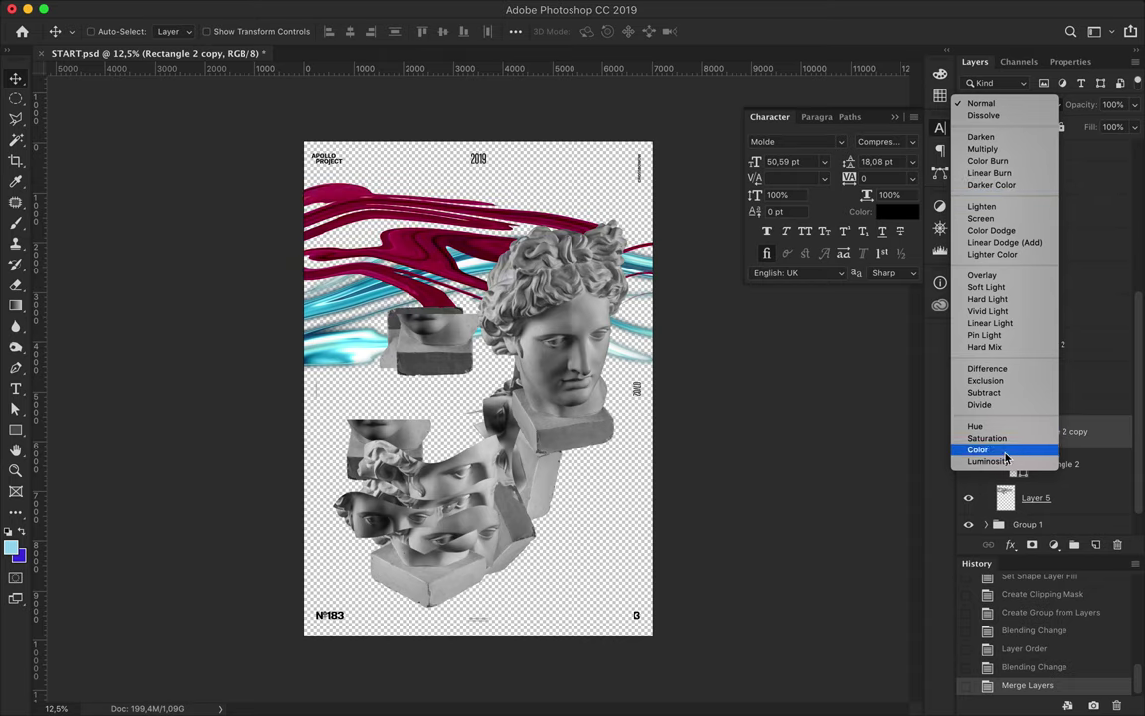
click(1011, 174)
key(ctrl+z)
key(ctrl+z)
Step: Set Color Dodge blending, merge the pink streaks into a copy, and Gaussian-blur it
click(1006, 105)
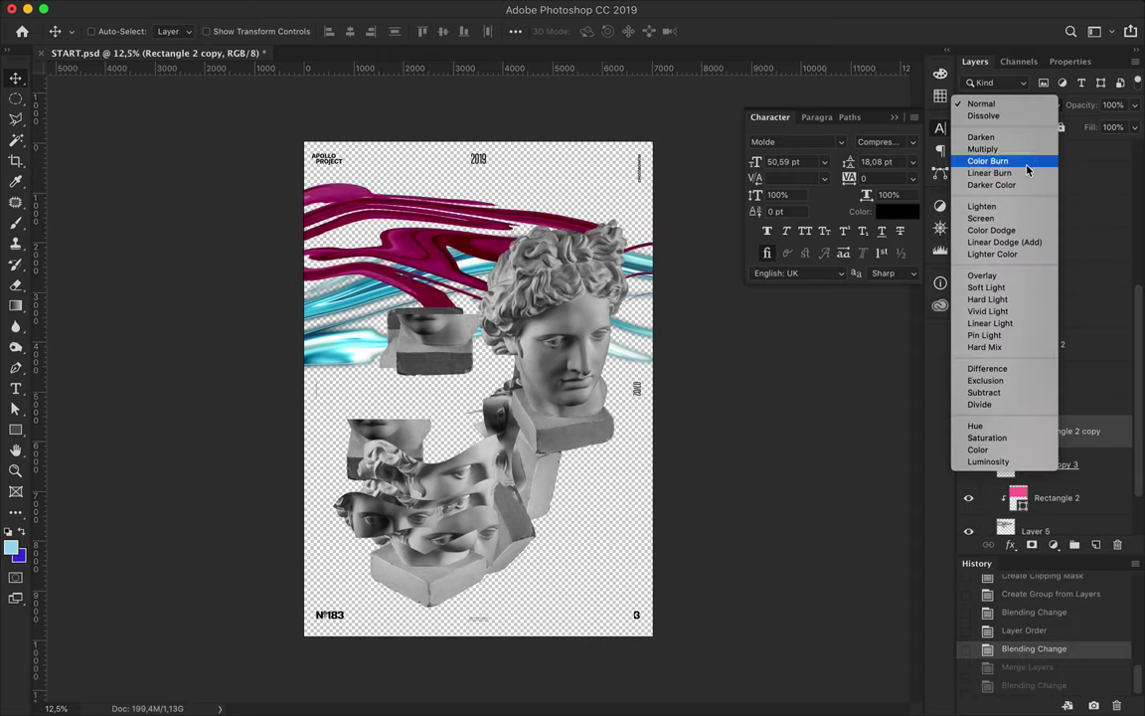
click(1026, 230)
key(ctrl+e)
click(540, 8)
click(604, 258)
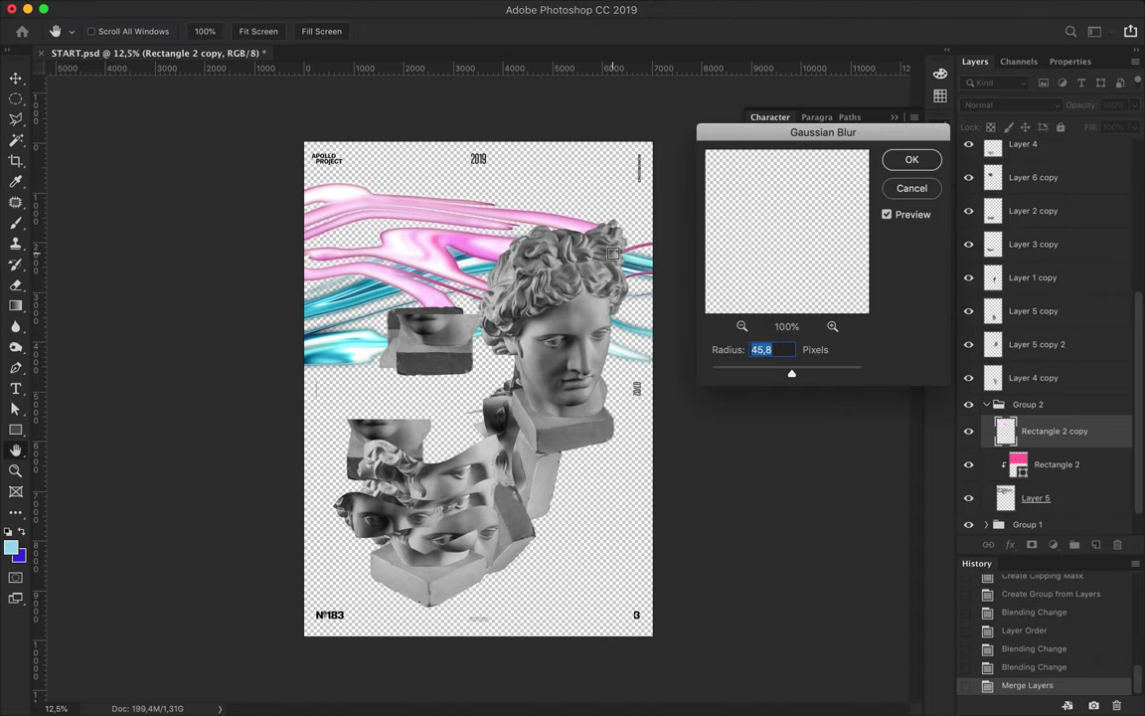
key(Return)
click(1005, 104)
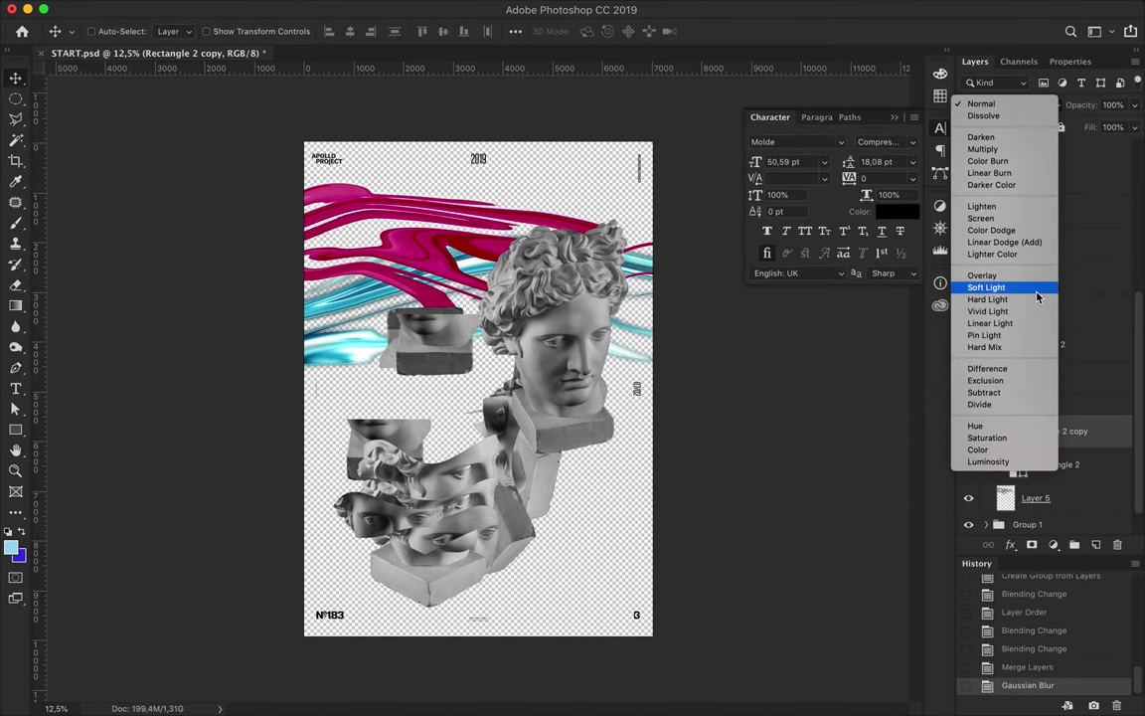
Step: Set both Rectangle 2 and Rectangle 2 copy to Overlay blending
click(1014, 173)
click(1018, 105)
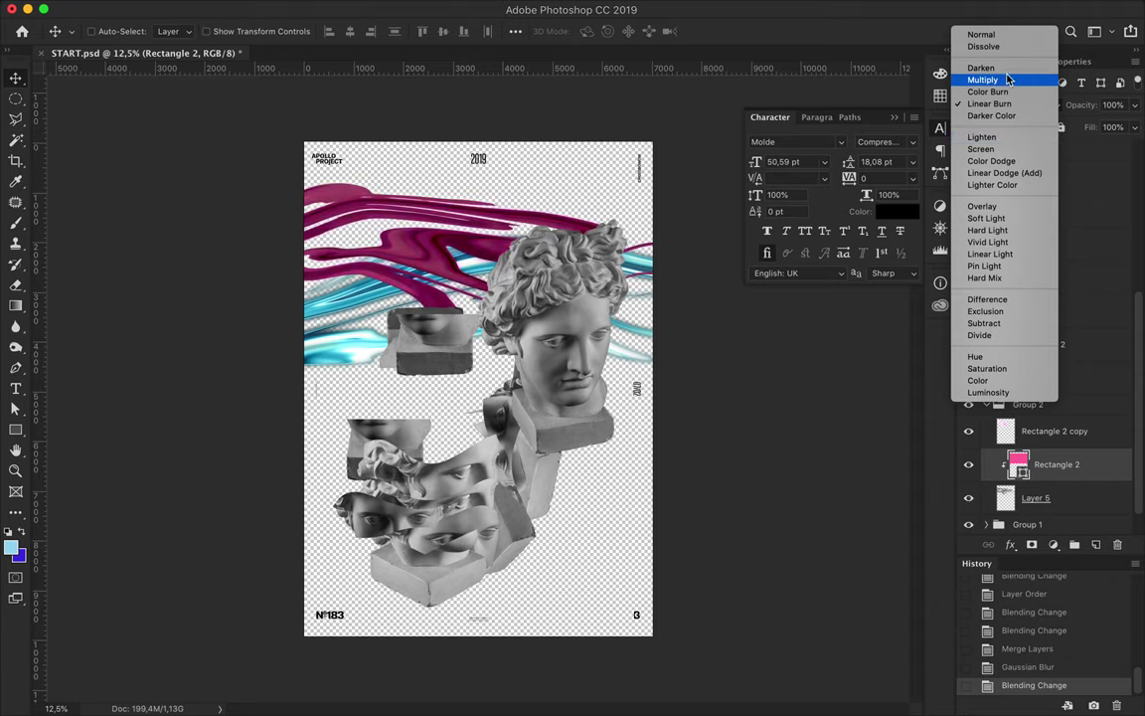
click(997, 207)
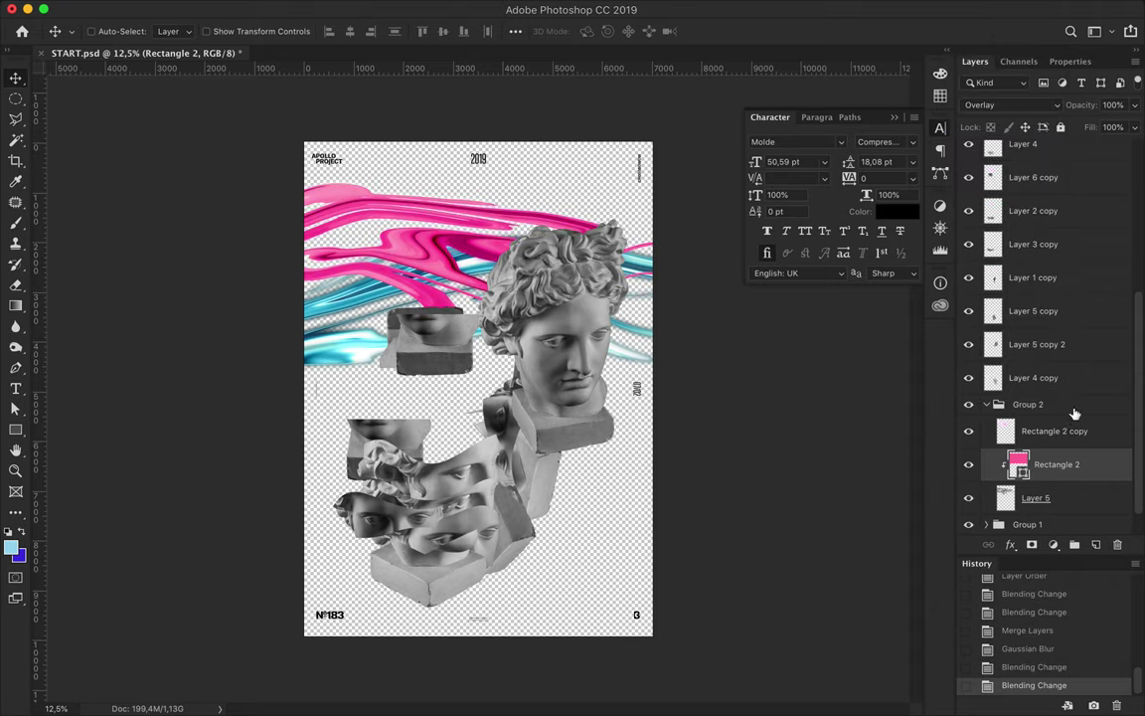
click(993, 432)
click(998, 105)
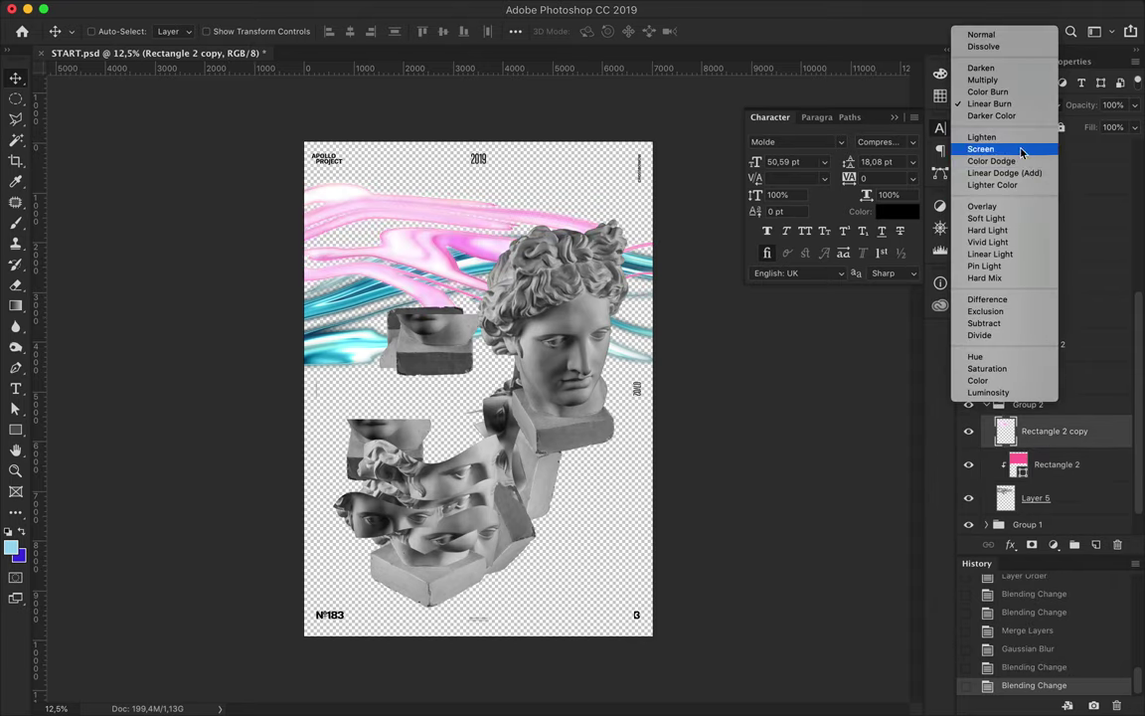
click(994, 205)
Step: Place a Darken blurred pink copy below Layer 5 and collapse Group 2
drag(1053, 397, 1053, 481)
click(999, 104)
click(904, 118)
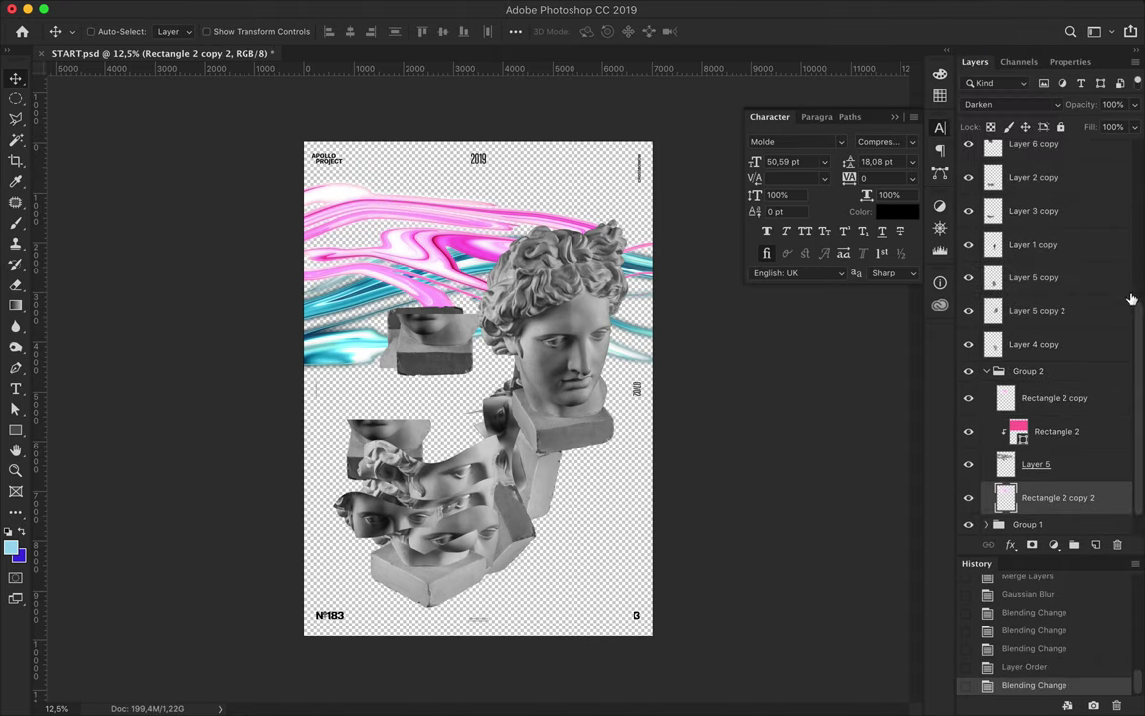
click(1028, 371)
click(987, 371)
click(1012, 453)
Step: Liquify Layer 4 copy into long swirling streaks and draw a rectangle across the upper poster
drag(363, 492, 364, 491)
key(ctrl+shift+x)
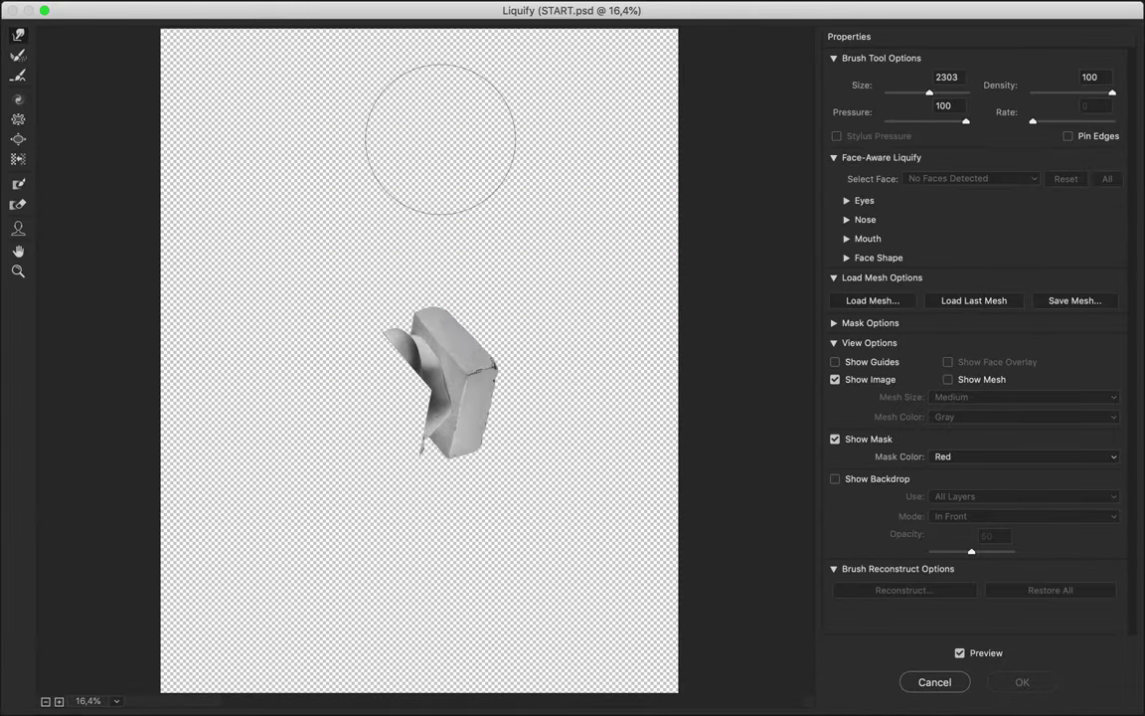
mouse_move(410, 290)
mouse_down()
mouse_move(345, 455)
mouse_move(518, 501)
mouse_move(542, 353)
mouse_move(384, 384)
mouse_up()
click(1023, 681)
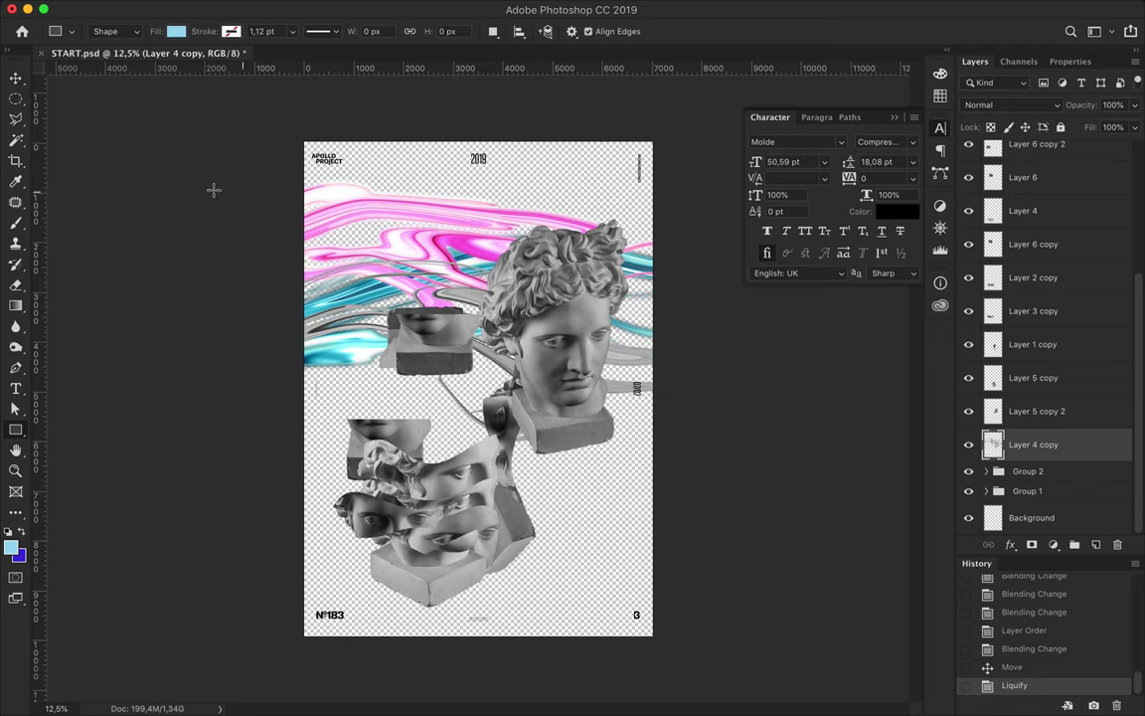
drag(234, 199, 689, 435)
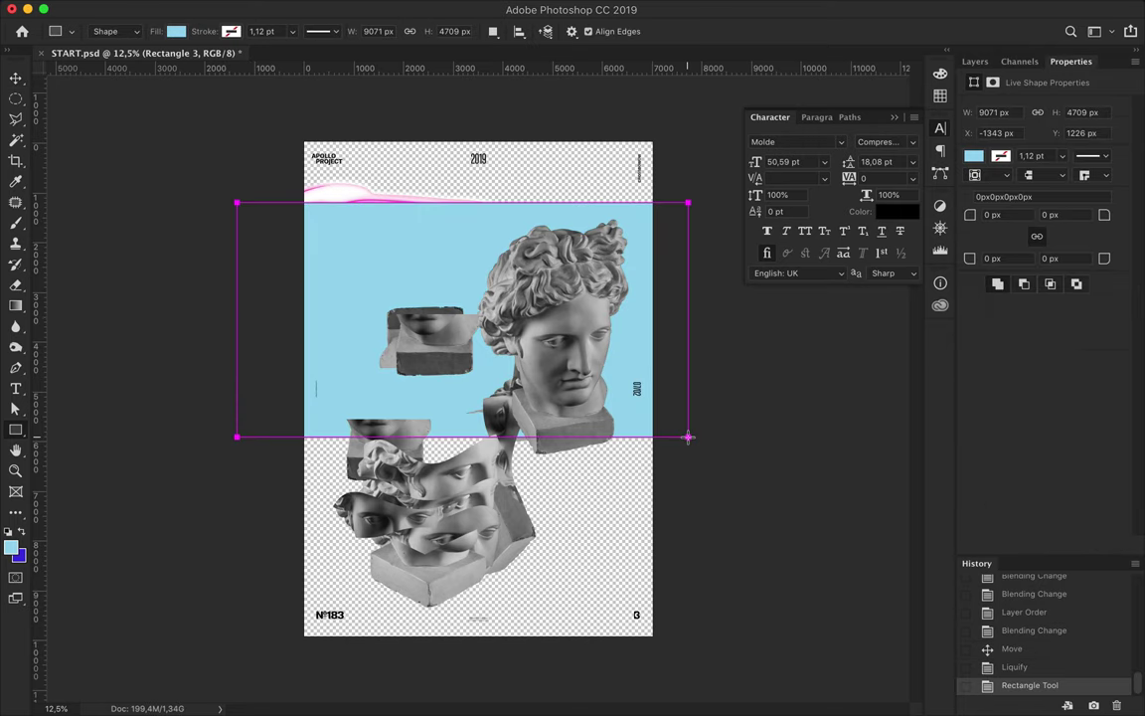
Step: Clip the rectangle to the streaks, group them as Group 3, and fill Rectangle 3 mint green
key(v)
key(ctrl+alt+g)
key(ctrl+g)
click(986, 452)
click(1042, 478)
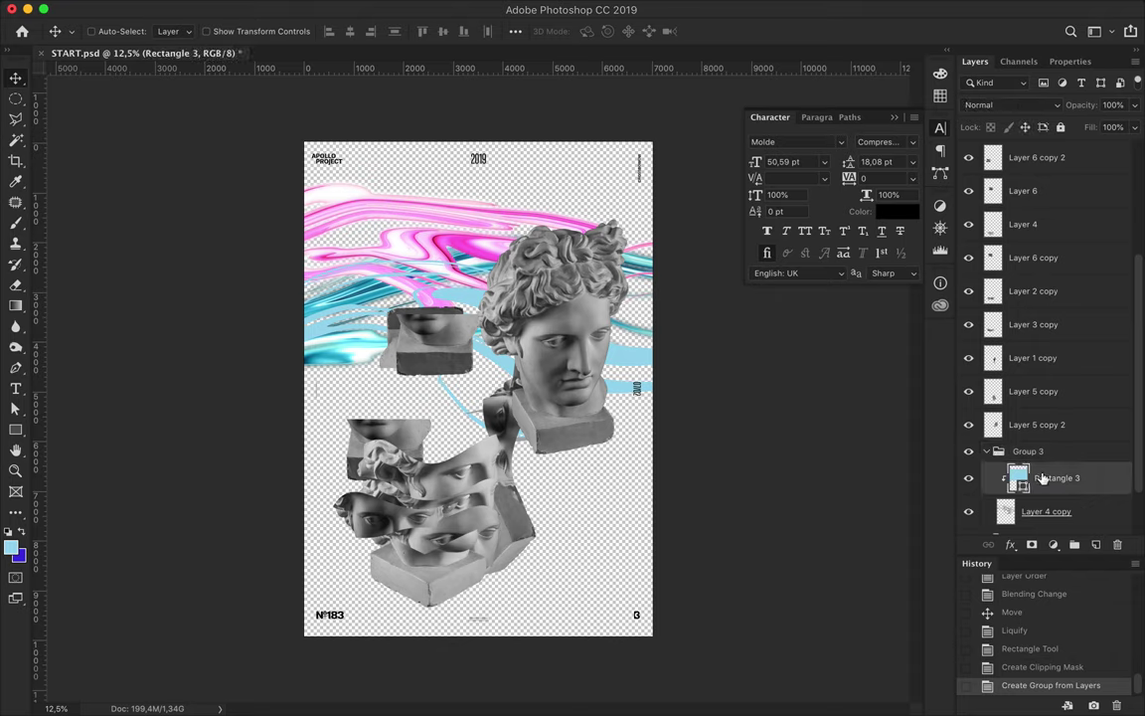
key(a)
click(237, 31)
key(Return)
Step: Hide the statue layers, set the mint rectangle to Linear Burn, and blur a merged copy
scroll(477, 387, up, 1)
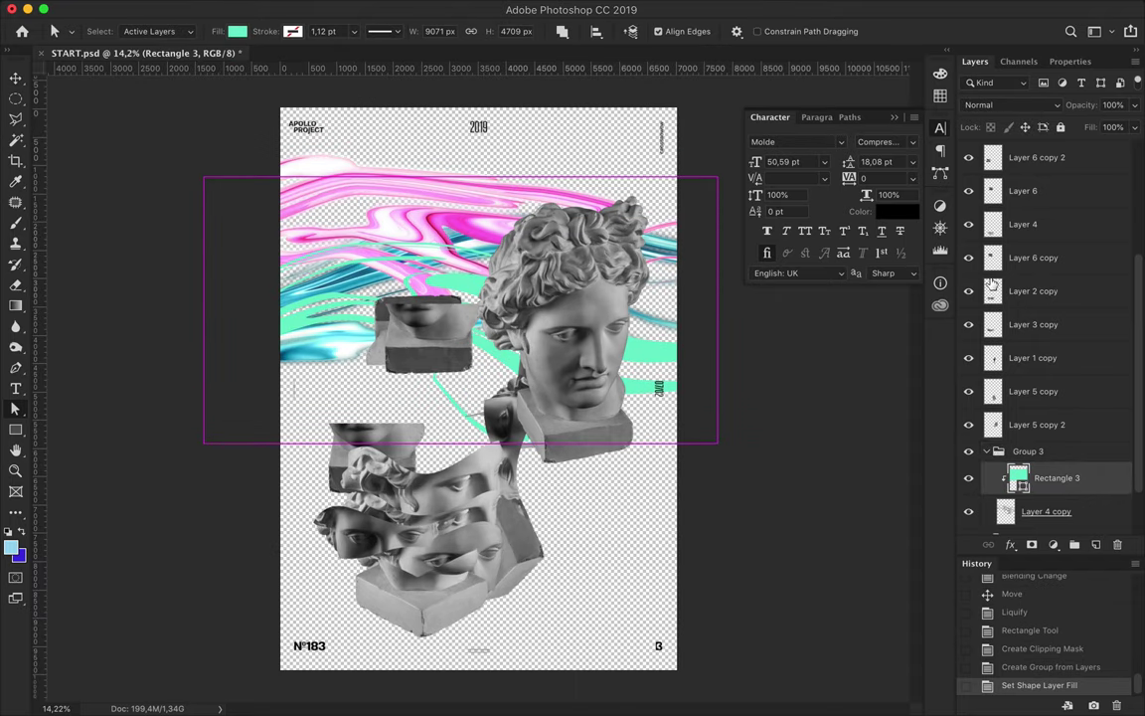
scroll(1043, 348, up, 5)
drag(969, 343, 969, 516)
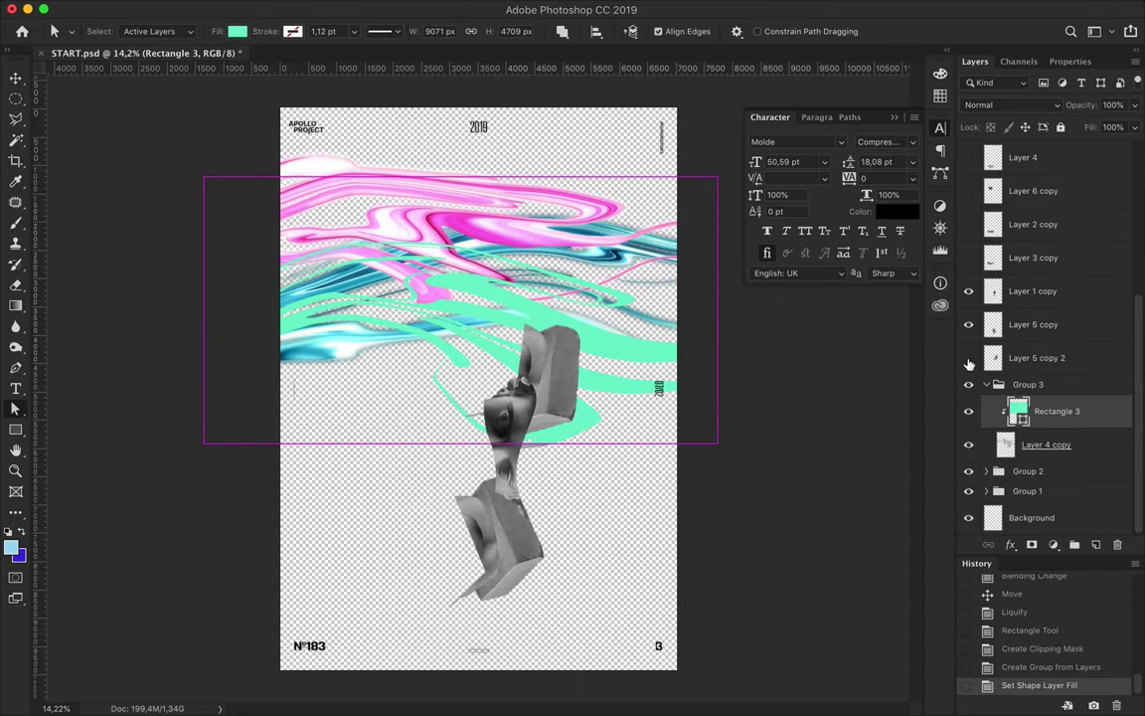
click(1009, 104)
click(1027, 173)
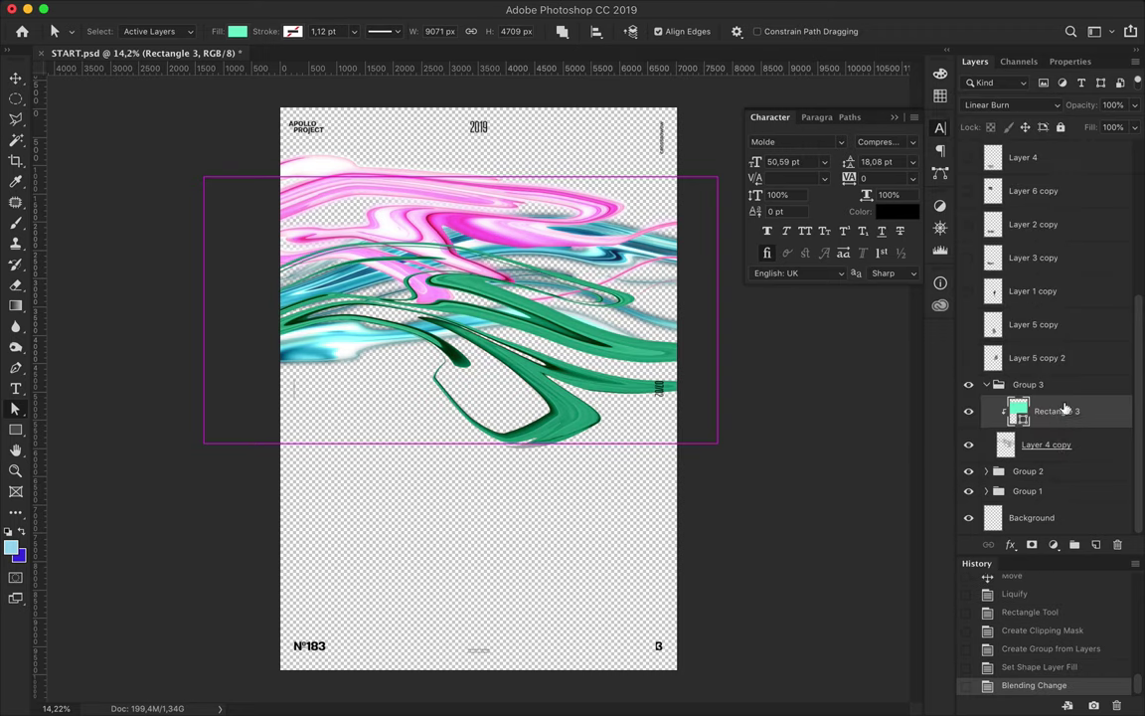
key(ctrl+])
key(ctrl+alt+e)
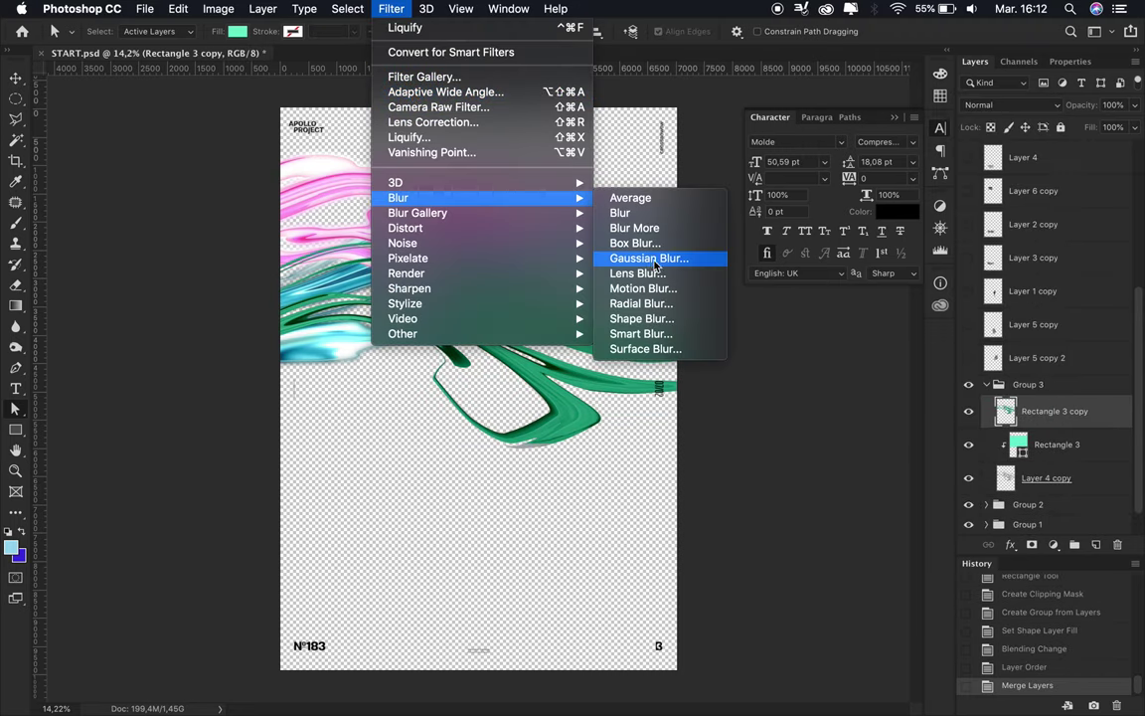
mouse_move(397, 198)
click(676, 258)
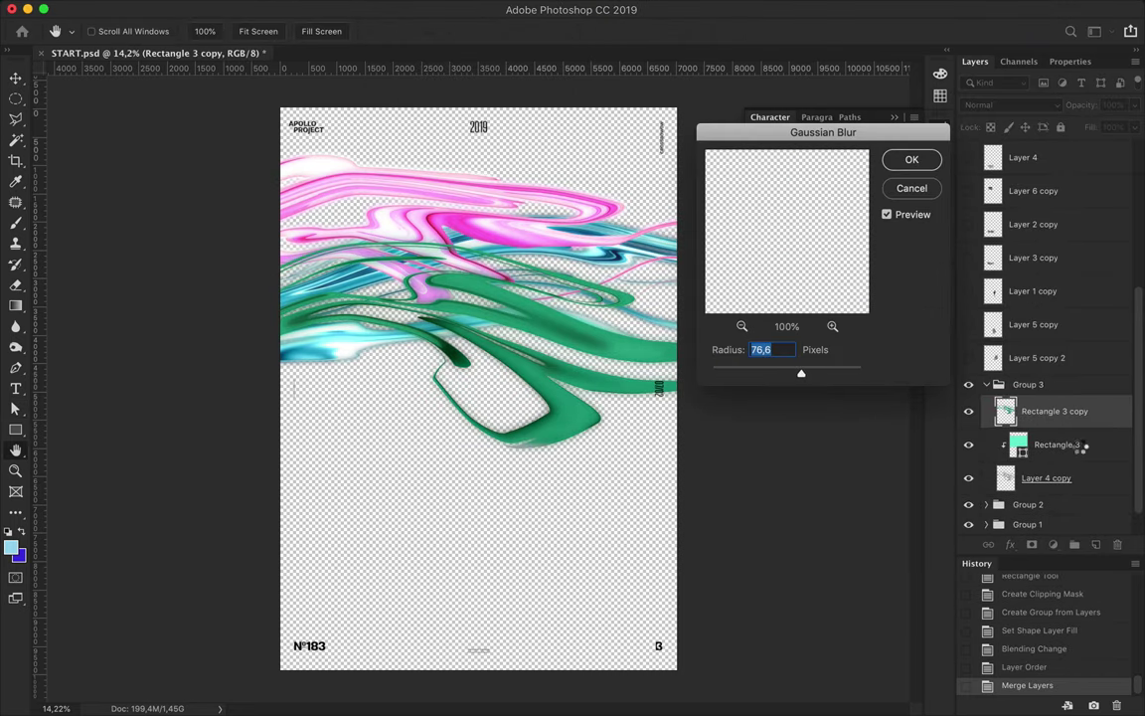
key(Return)
Step: Delete the blurred copy and lower the mint rectangle's top edge
key(v)
key(Delete)
click(458, 442)
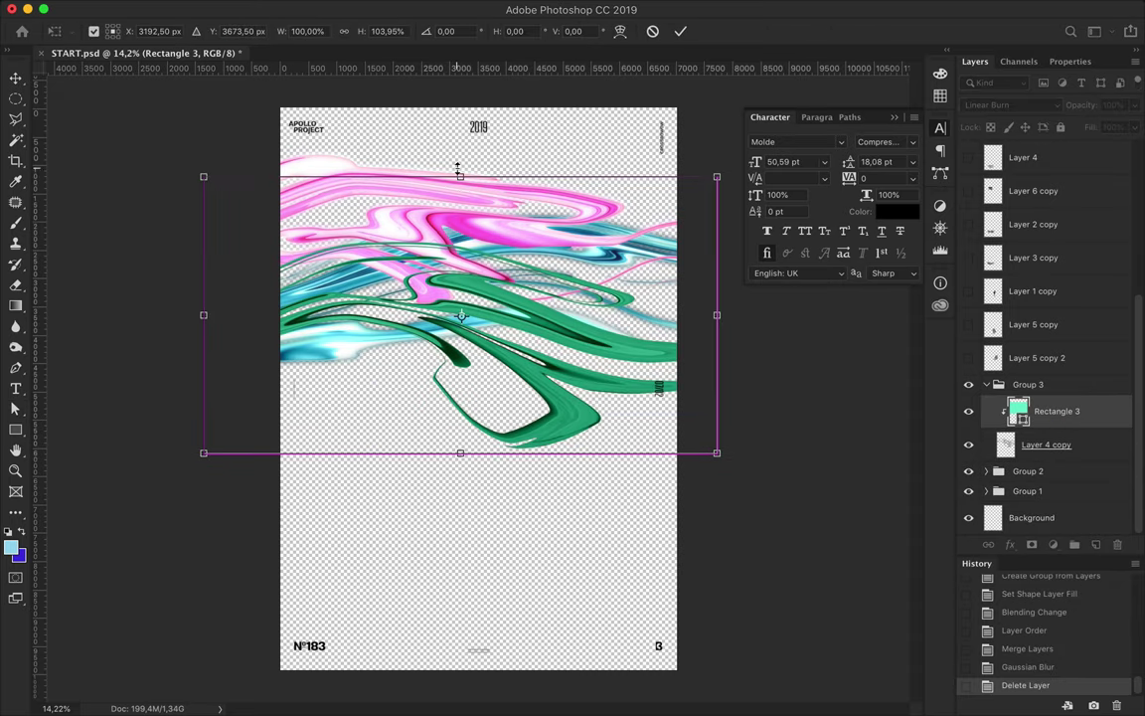
drag(459, 176, 459, 228)
key(Return)
Step: Merge and blur a new green copy in Group 3, setting it to Vivid Light
drag(1082, 413, 1082, 410)
key(ctrl+e)
click(343, 10)
click(359, 28)
click(1013, 106)
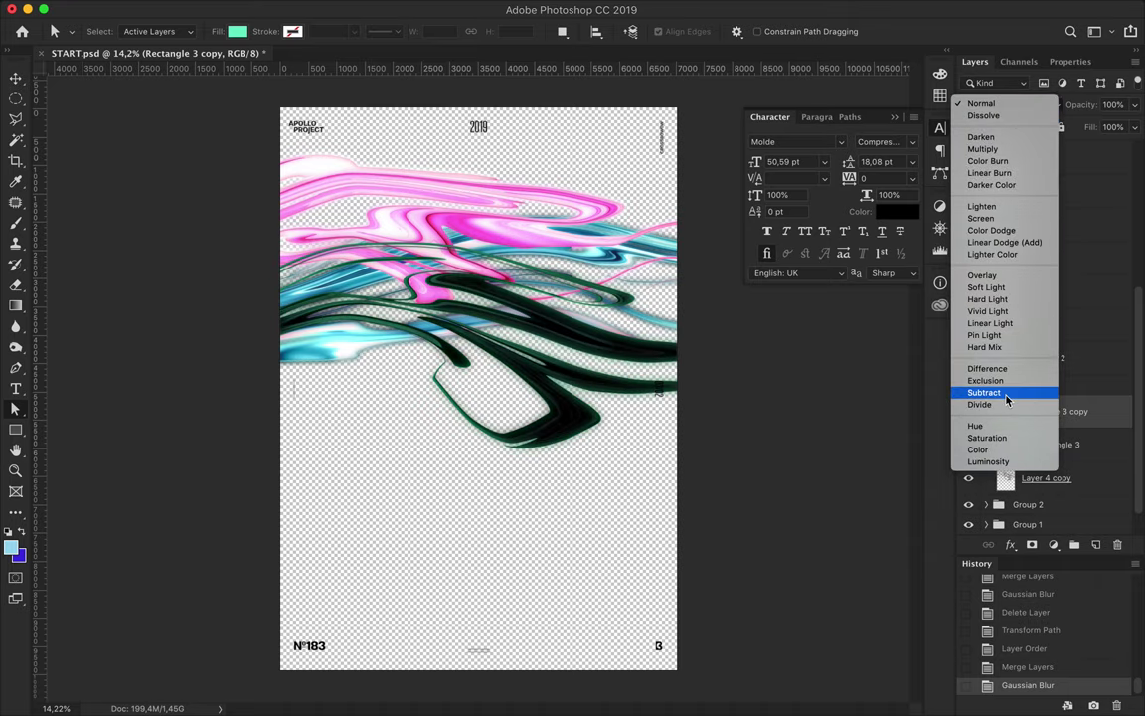
click(987, 311)
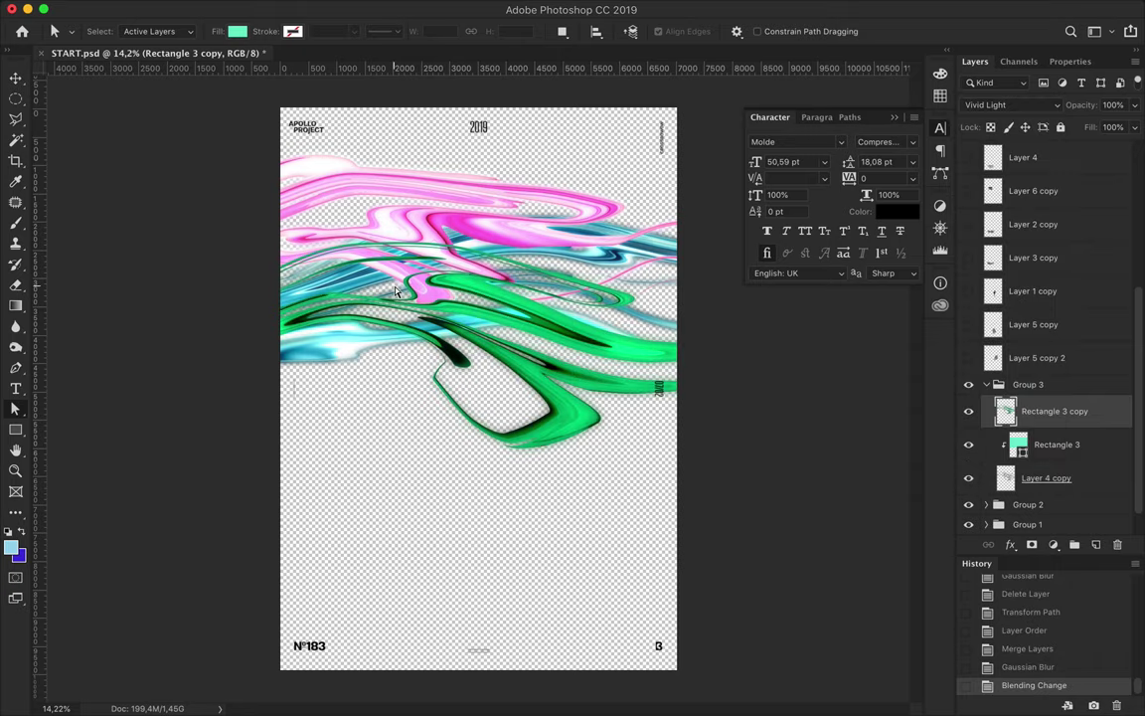
Step: Show the grey Layer 5 copy 2 shape and bring it into Liquify
click(968, 358)
click(391, 8)
click(387, 145)
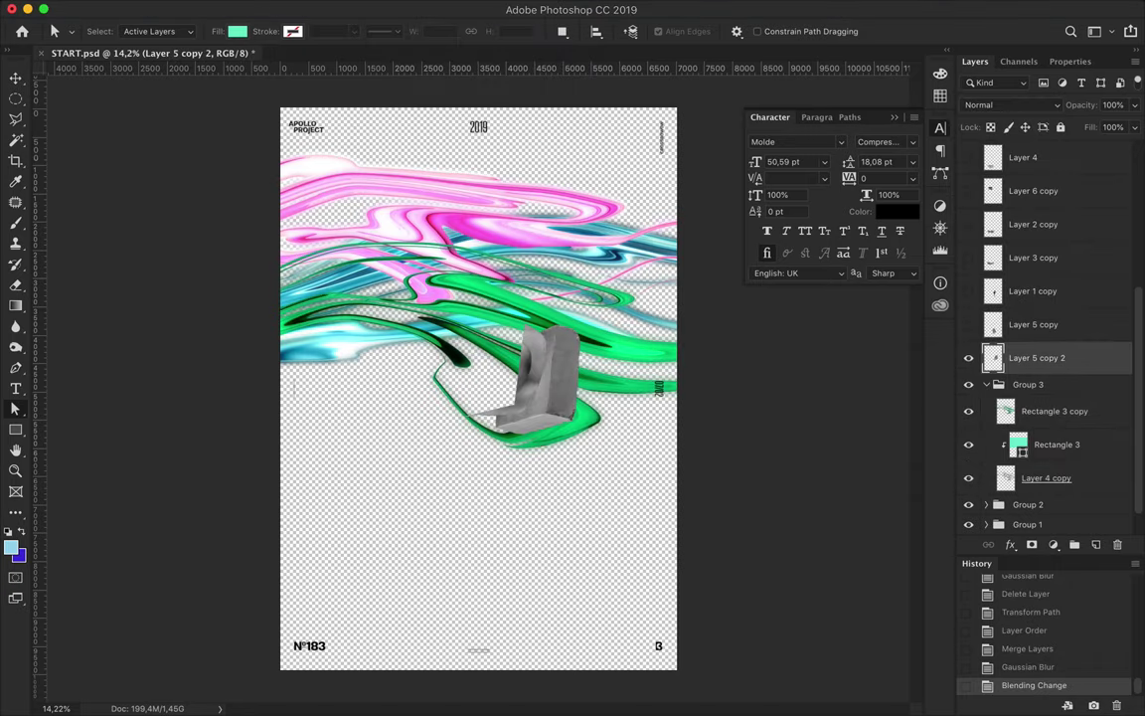
Step: Liquify the grey shape into long wavy streaks and draw a pink rectangle across the middle
mouse_move(113, 339)
mouse_down()
mouse_move(268, 332)
mouse_move(524, 383)
mouse_move(652, 256)
mouse_move(124, 393)
mouse_move(708, 338)
mouse_up()
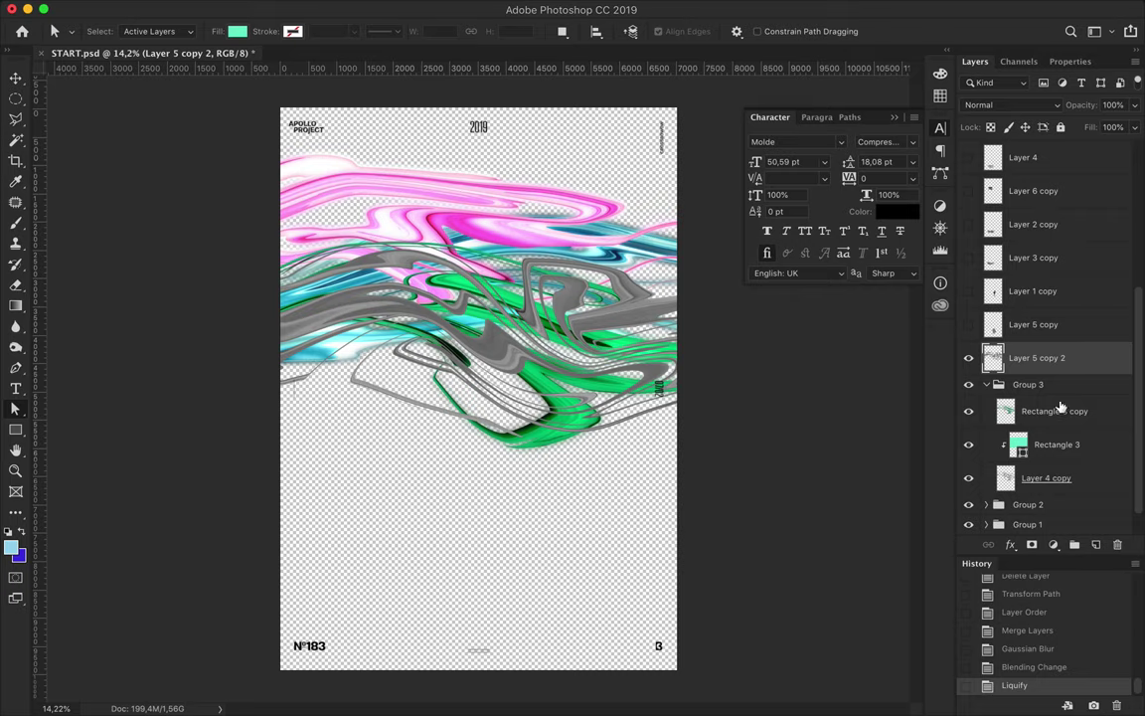
drag(249, 230, 708, 449)
click(176, 33)
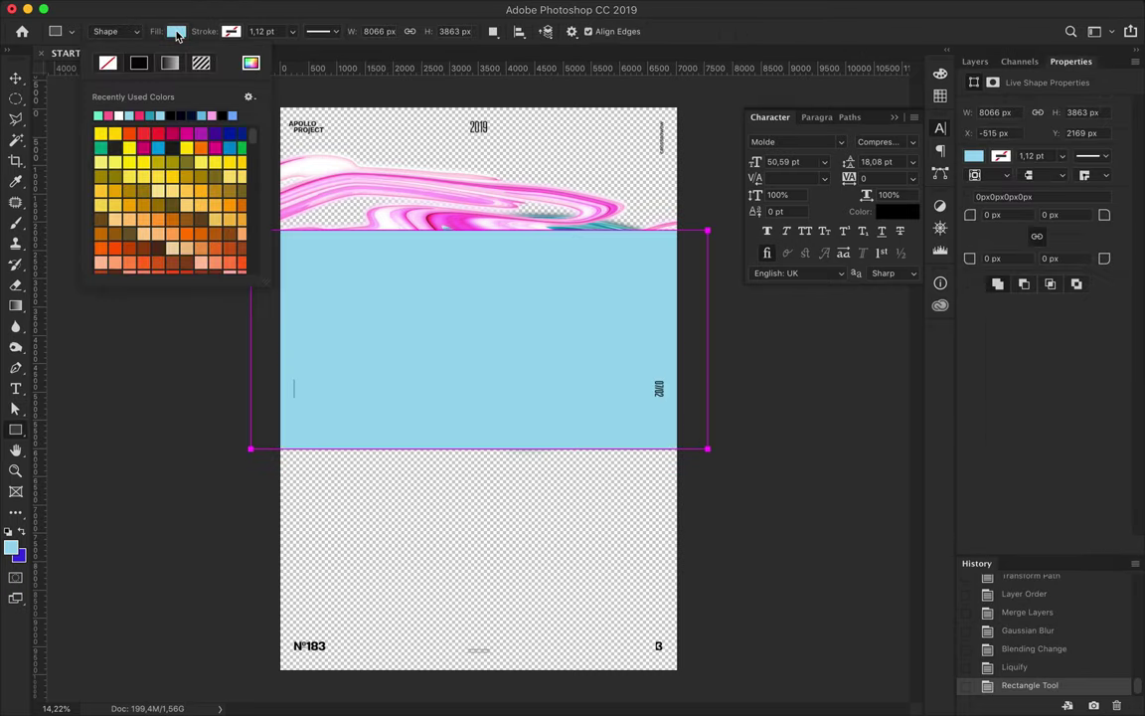
click(140, 115)
Step: Clip the pink rectangle to the streaks with Overlay blending and group them as Group 4
key(v)
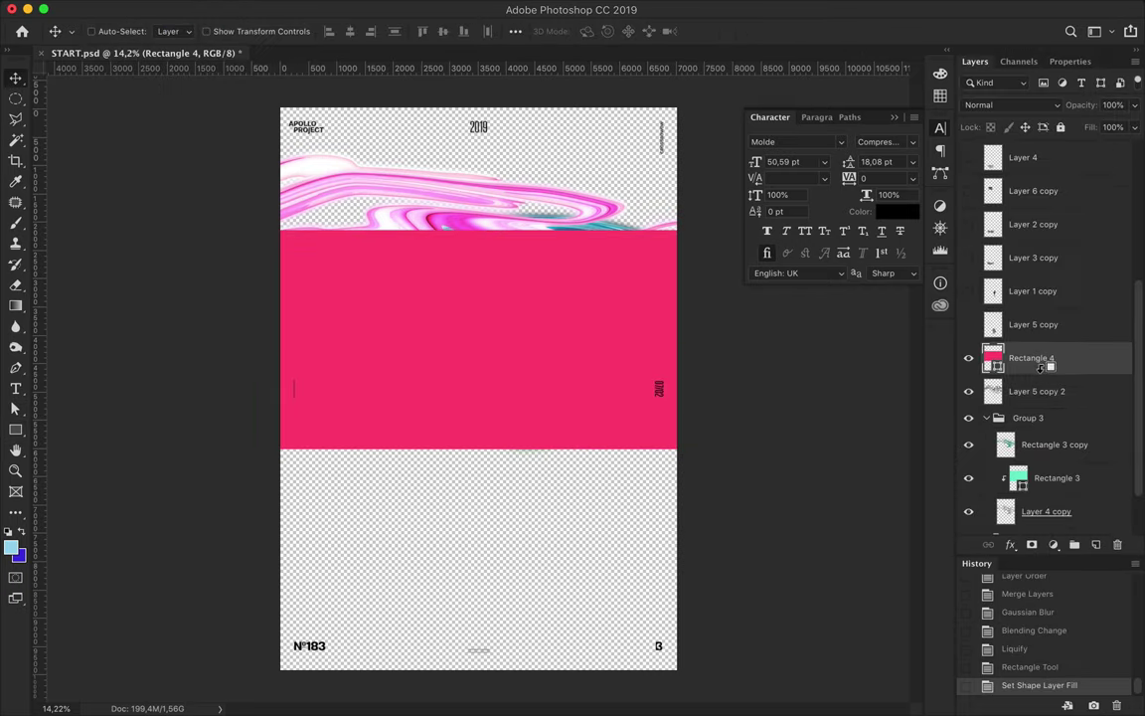
alt+click(1040, 367)
click(1011, 104)
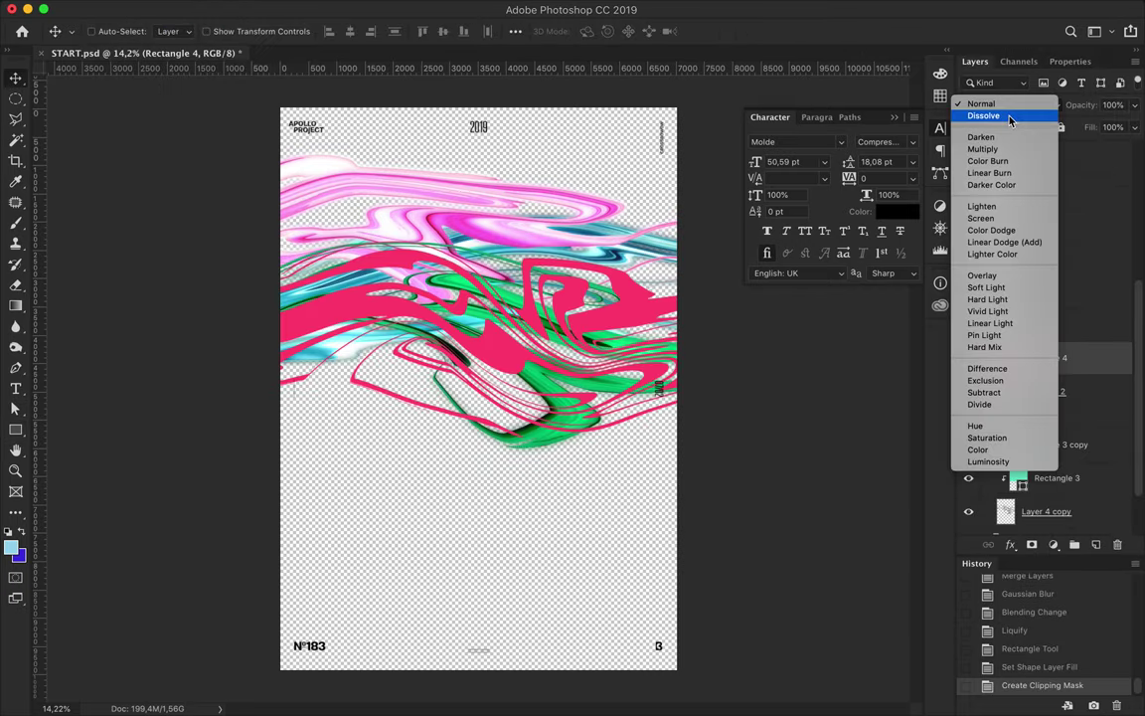
click(1013, 280)
shift+click(1043, 391)
key(ctrl+g)
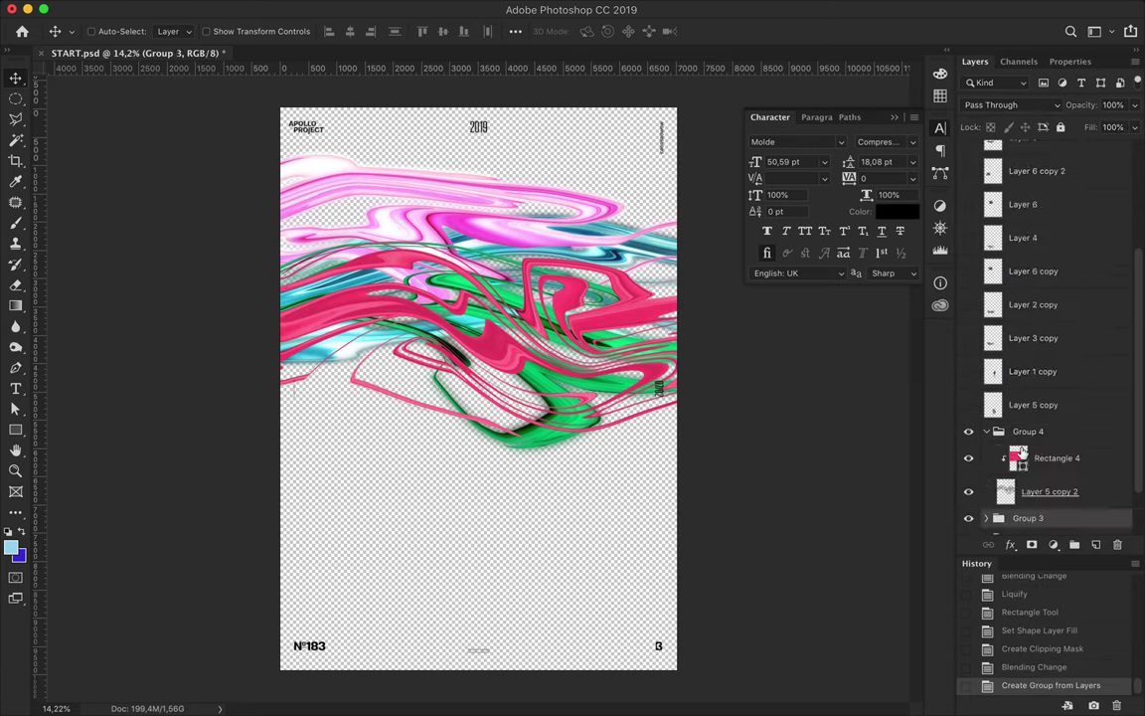
Step: Duplicate the pink streaks as Linear Dodge (Add) and Darker Color copies, then merge them
alt+drag(1022, 452, 1038, 417)
click(1012, 105)
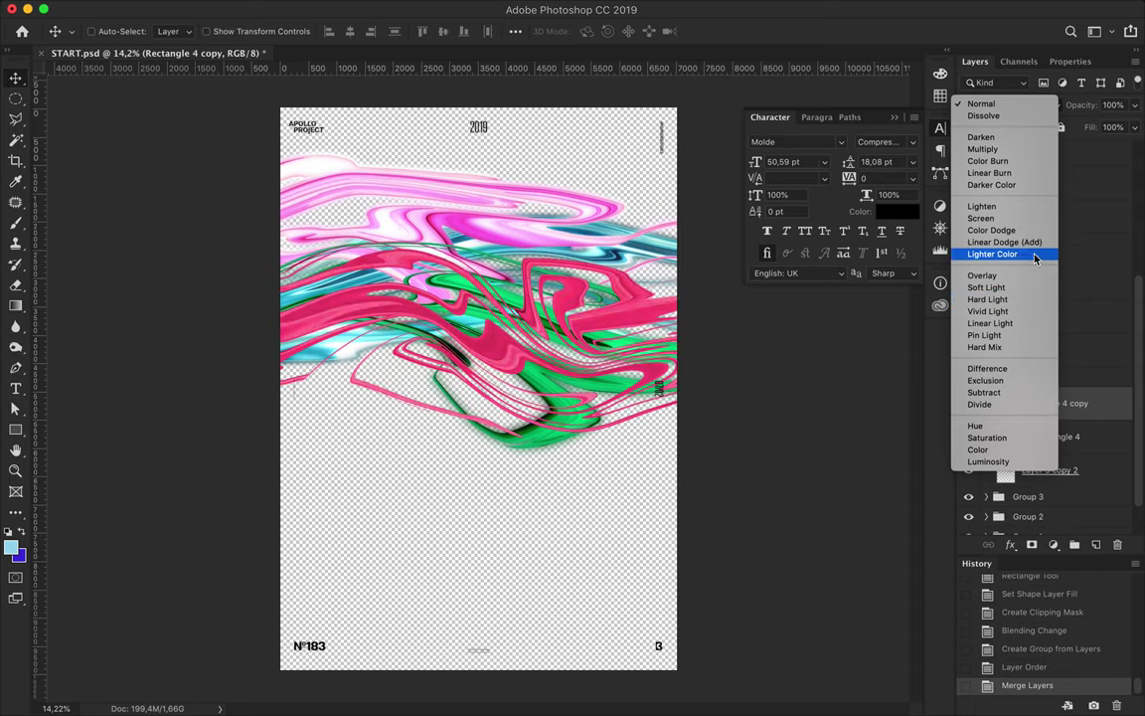
click(1004, 241)
alt+drag(1039, 409, 1036, 393)
click(1012, 105)
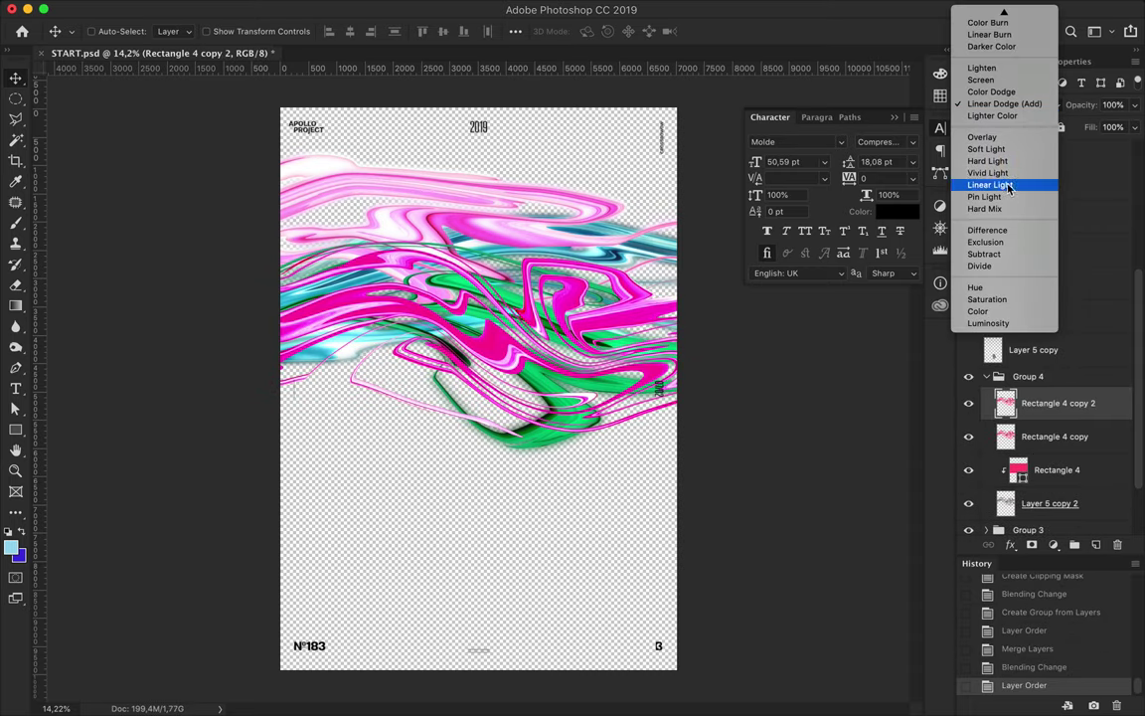
click(991, 46)
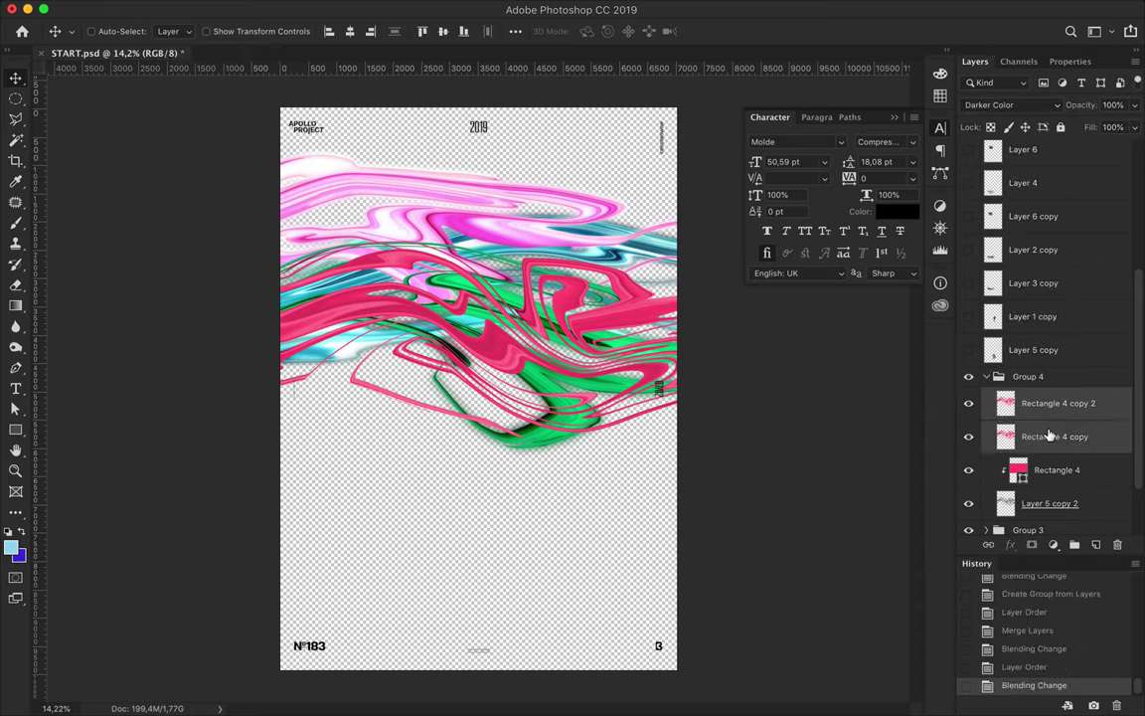
key(ctrl+e)
Step: Gaussian-blur the merged pink copy and set it to Lighter Color
click(390, 9)
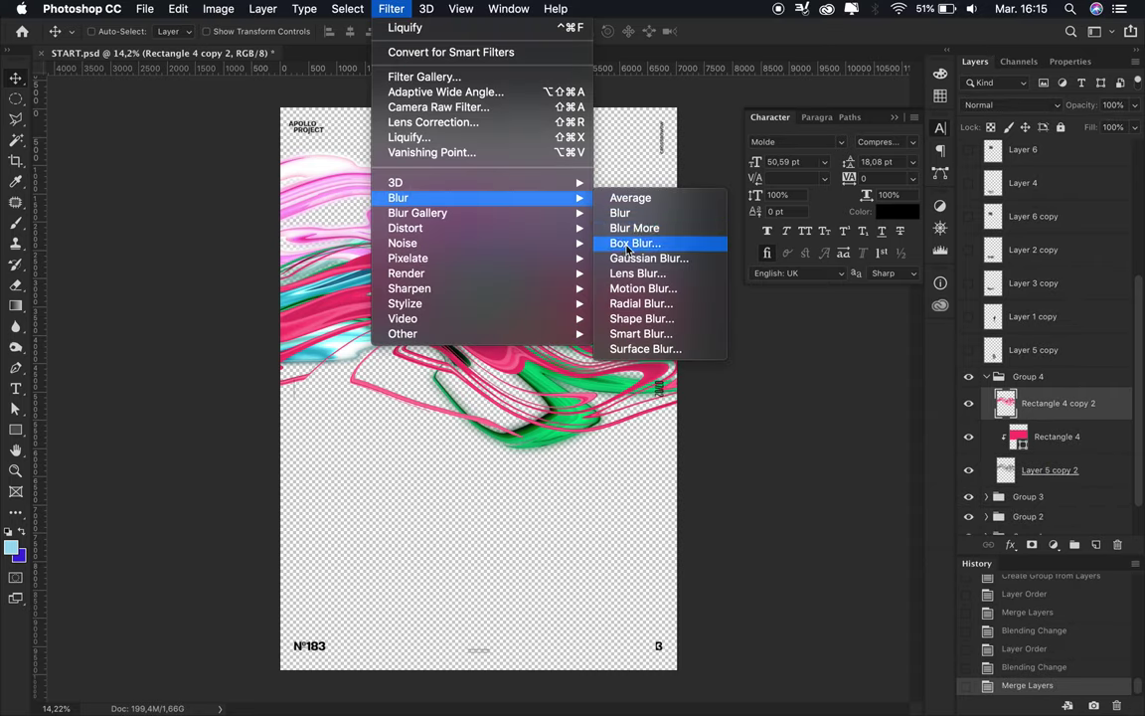
mouse_move(398, 198)
click(630, 257)
click(915, 159)
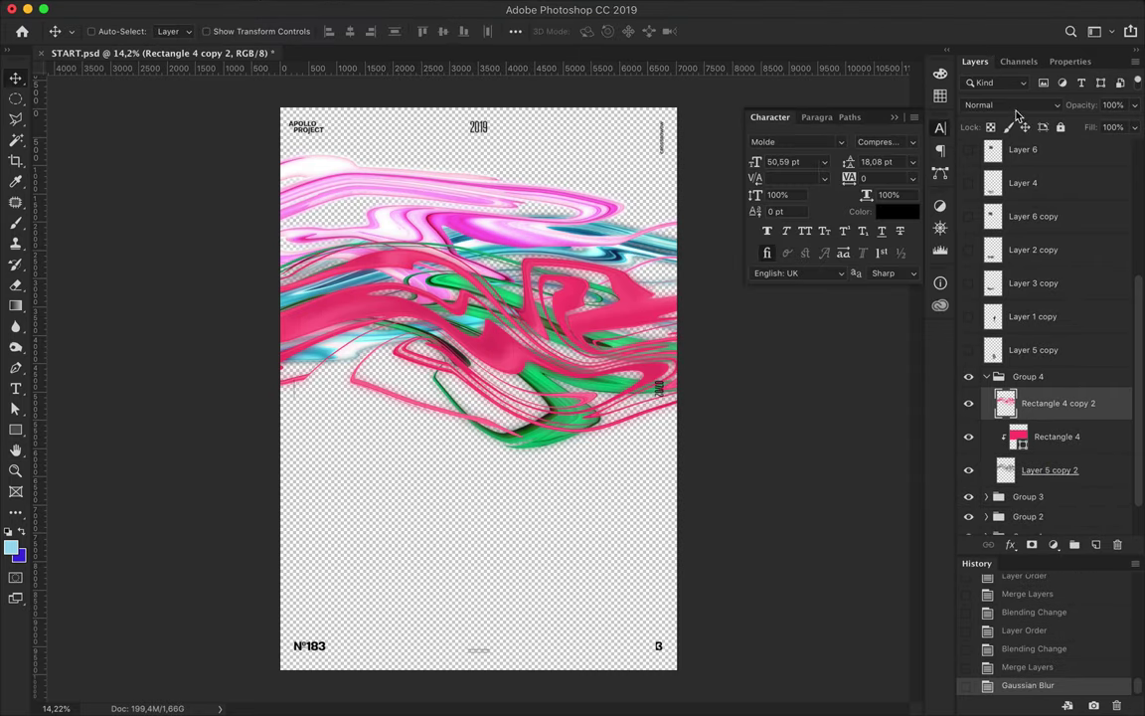
click(991, 105)
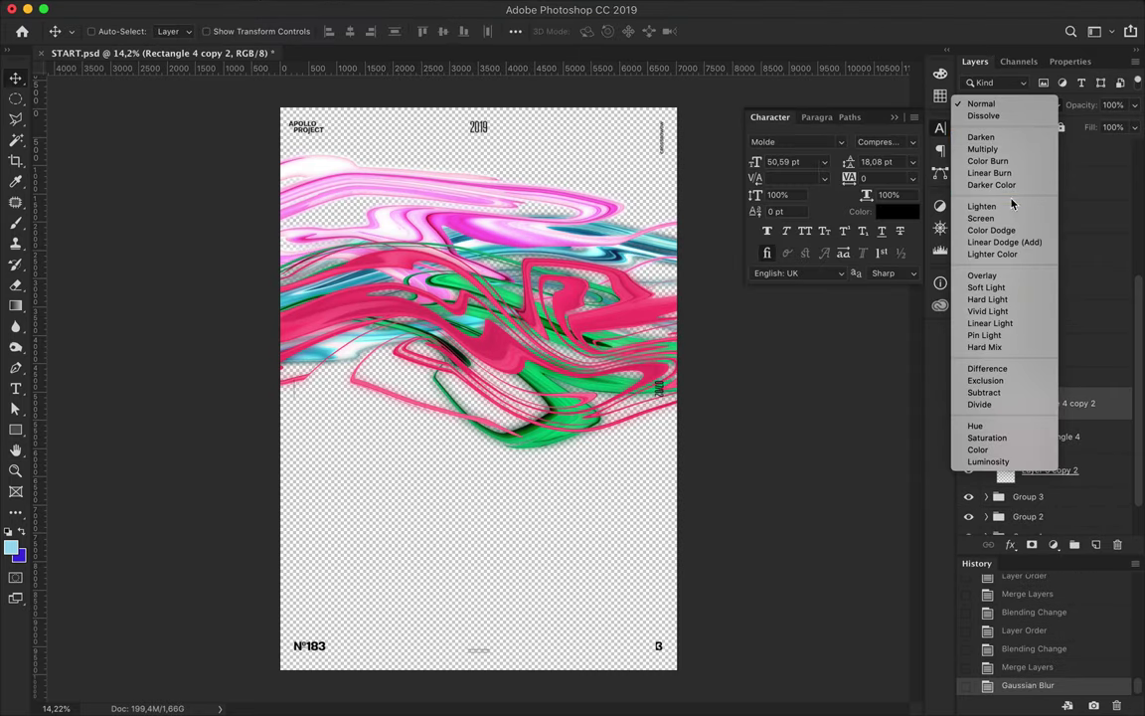
click(1019, 256)
Step: Add a Darken pink copy below Layer 5 copy 2 and move collapsed Group 4 above Group 1
drag(1045, 484, 1046, 497)
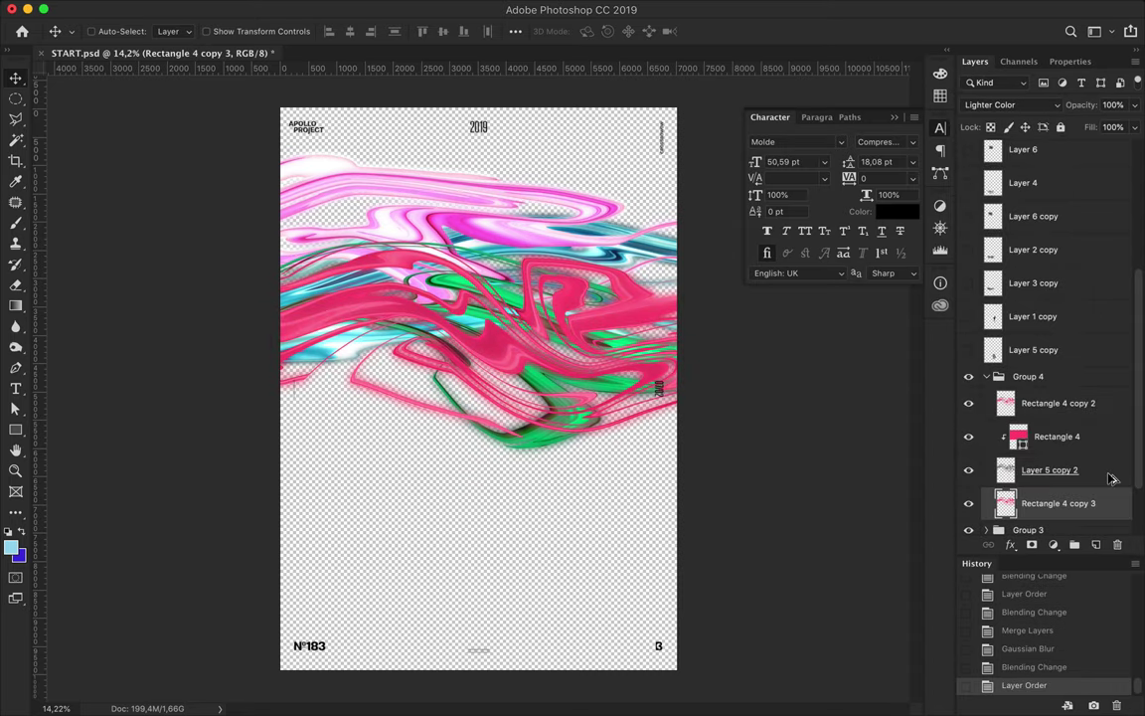
click(1010, 104)
click(995, 55)
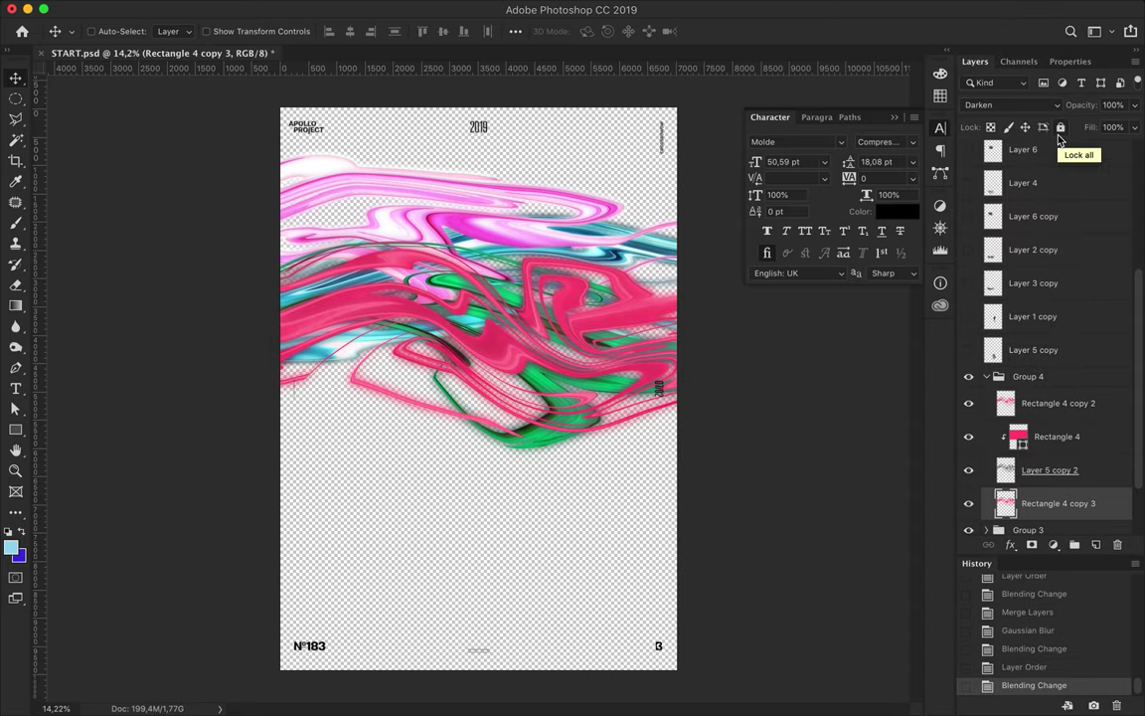
click(986, 375)
mouse_move(1043, 428)
mouse_down()
mouse_move(1044, 479)
mouse_move(1039, 440)
mouse_up()
click(1030, 471)
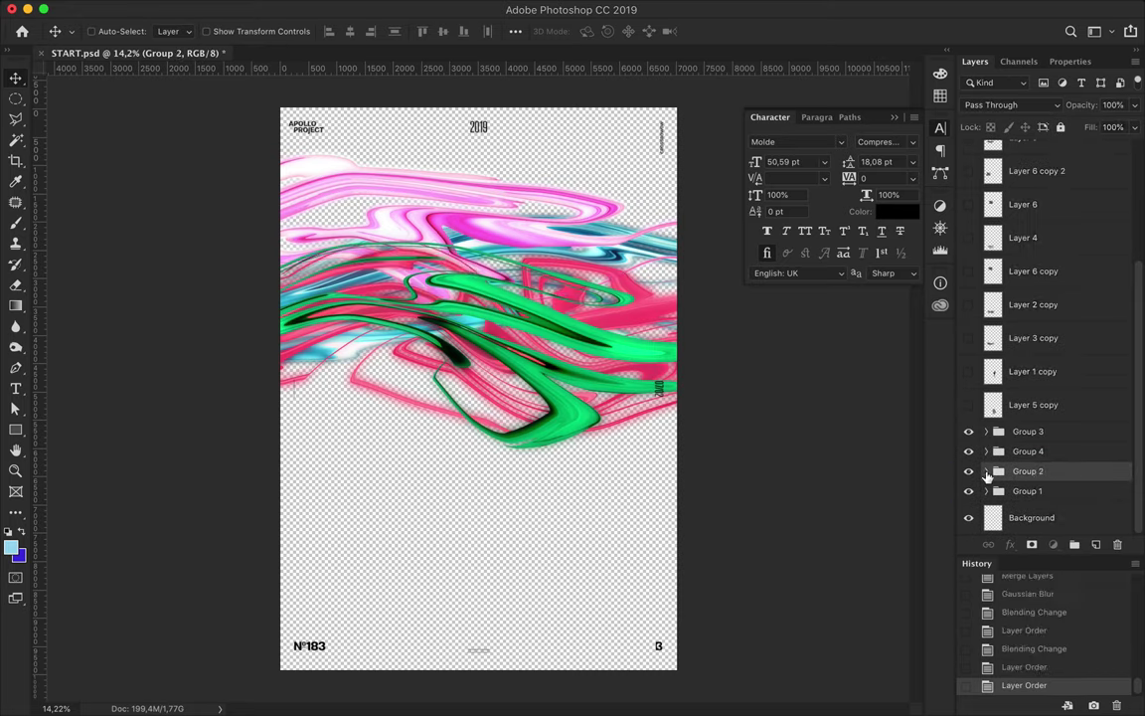
Step: Try merging and duplicating Group 3, then undo back to the separate group
click(1013, 434)
key(ctrl+e)
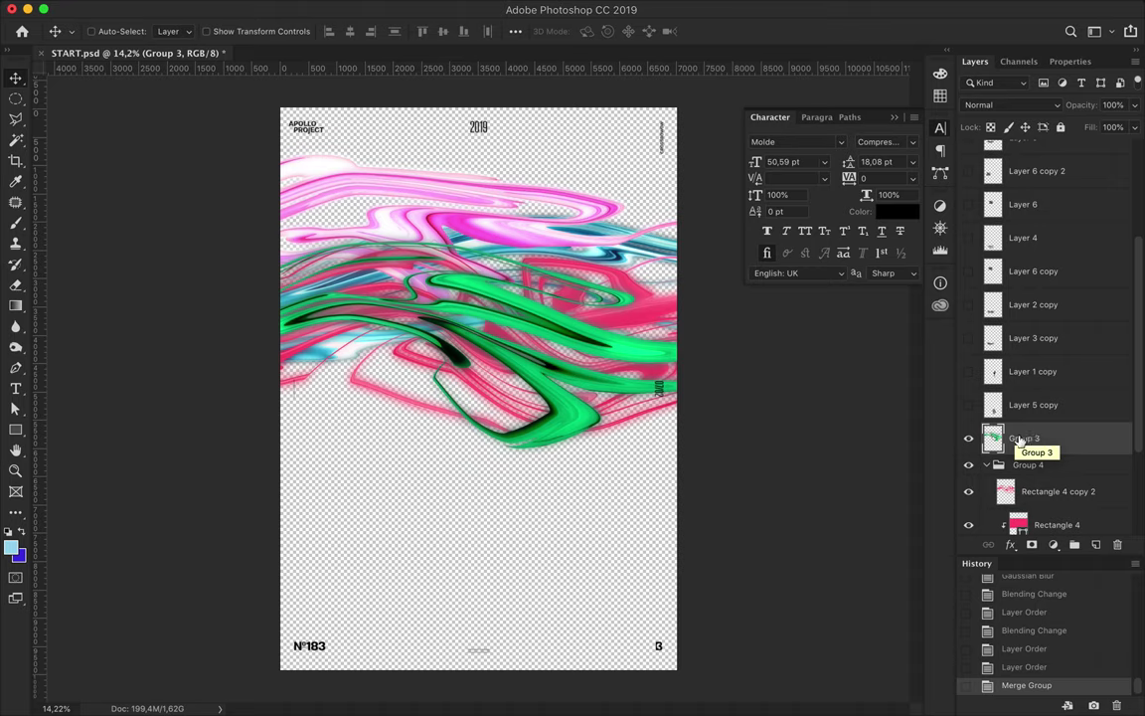
drag(1019, 440, 1019, 429)
click(1012, 105)
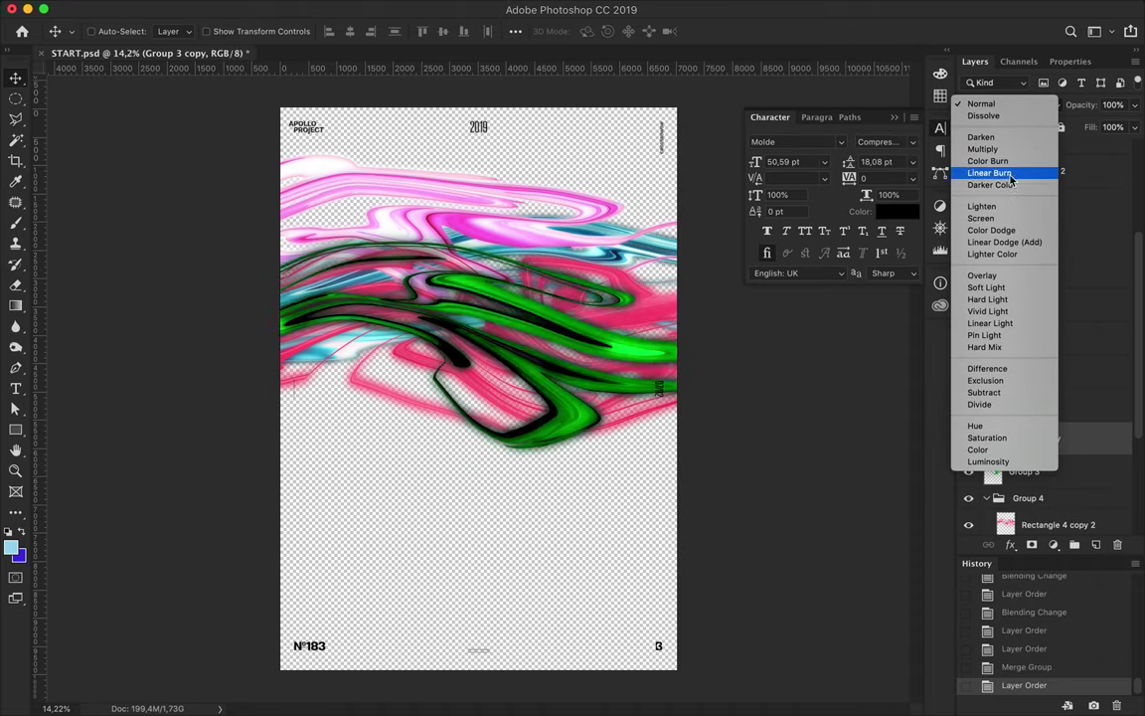
key(Escape)
key(ctrl+alt+z)
key(ctrl+alt+z)
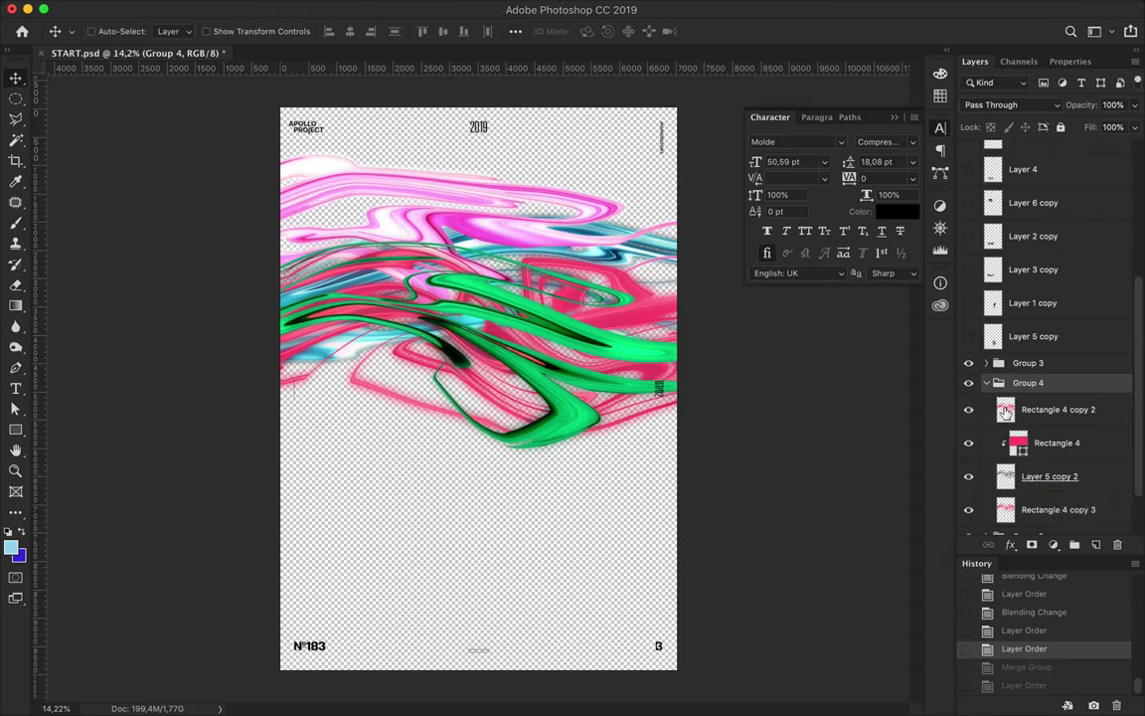
Step: Restack Group 4 lower and move the pink swirl down into the poster's lower half
click(986, 382)
mouse_move(1025, 451)
mouse_down()
mouse_move(1026, 480)
mouse_move(1025, 442)
mouse_move(1020, 479)
mouse_move(1011, 463)
mouse_move(1022, 500)
mouse_up()
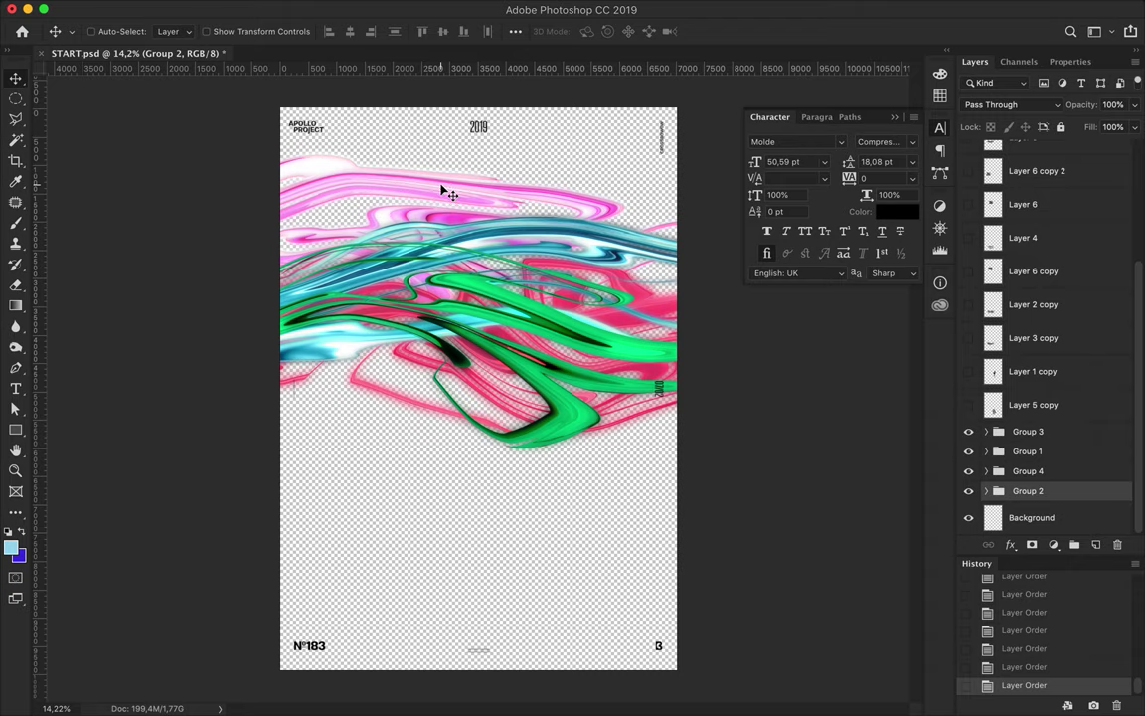
drag(565, 279, 534, 376)
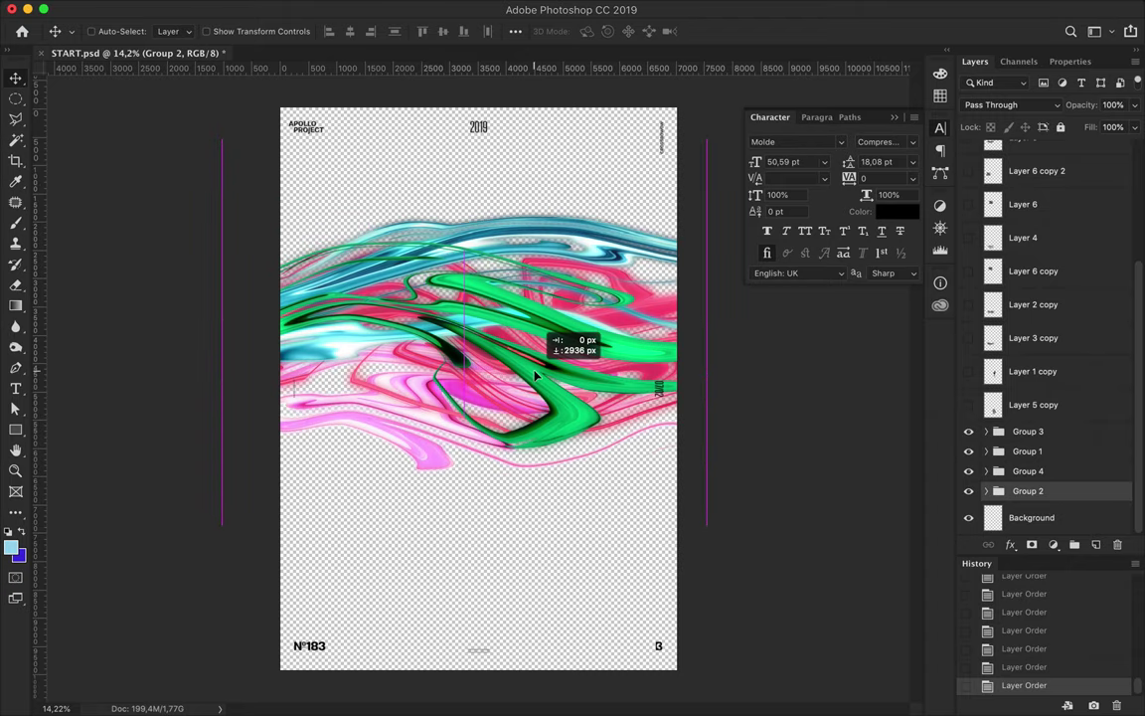
Step: Draw a full-page 7188 × 10068 px rectangle above the Background layer
key(u)
click(1052, 517)
drag(280, 103, 683, 672)
Step: Try mint, black, light blue and navy swatches as the backdrop fill
click(175, 30)
click(98, 116)
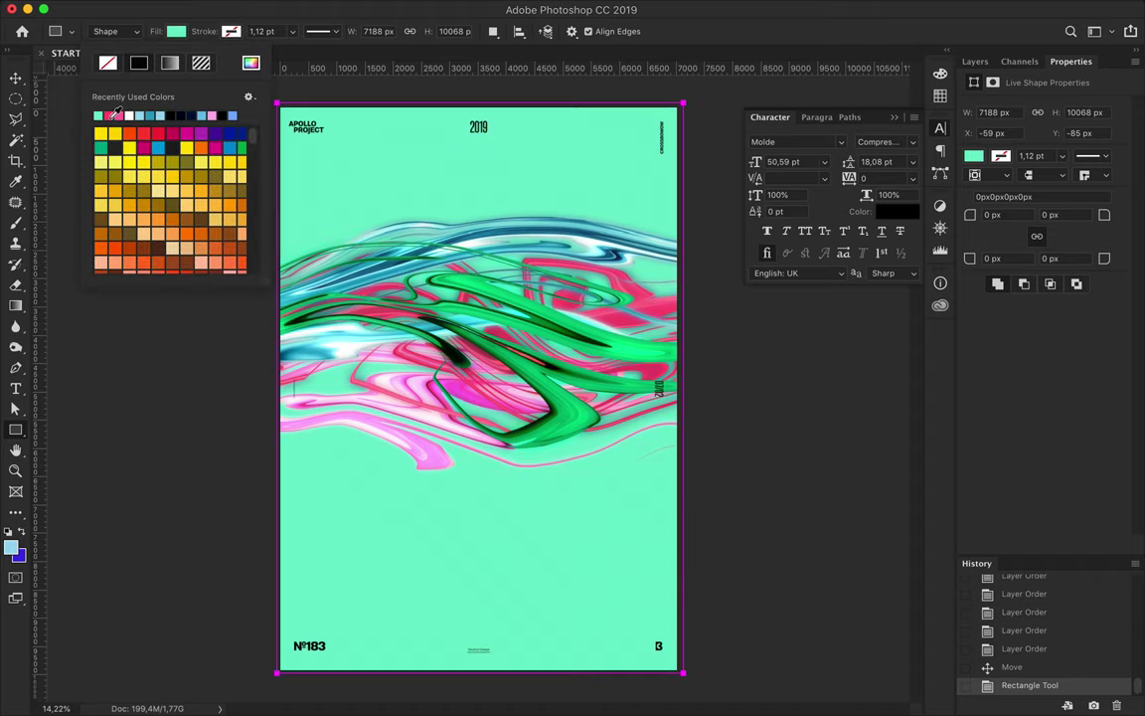
click(139, 115)
click(180, 115)
click(207, 115)
click(450, 343)
key(Escape)
Step: Sample dark green and dark red from the artwork as backdrop colours
click(176, 31)
click(250, 64)
click(446, 337)
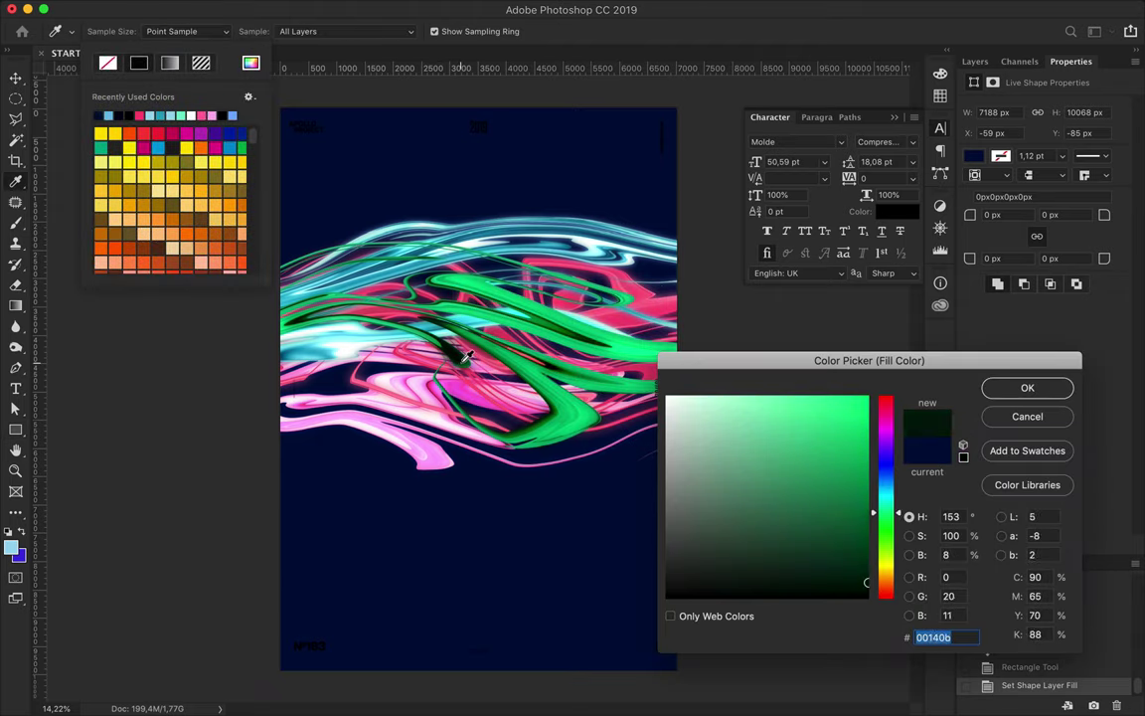
click(1025, 387)
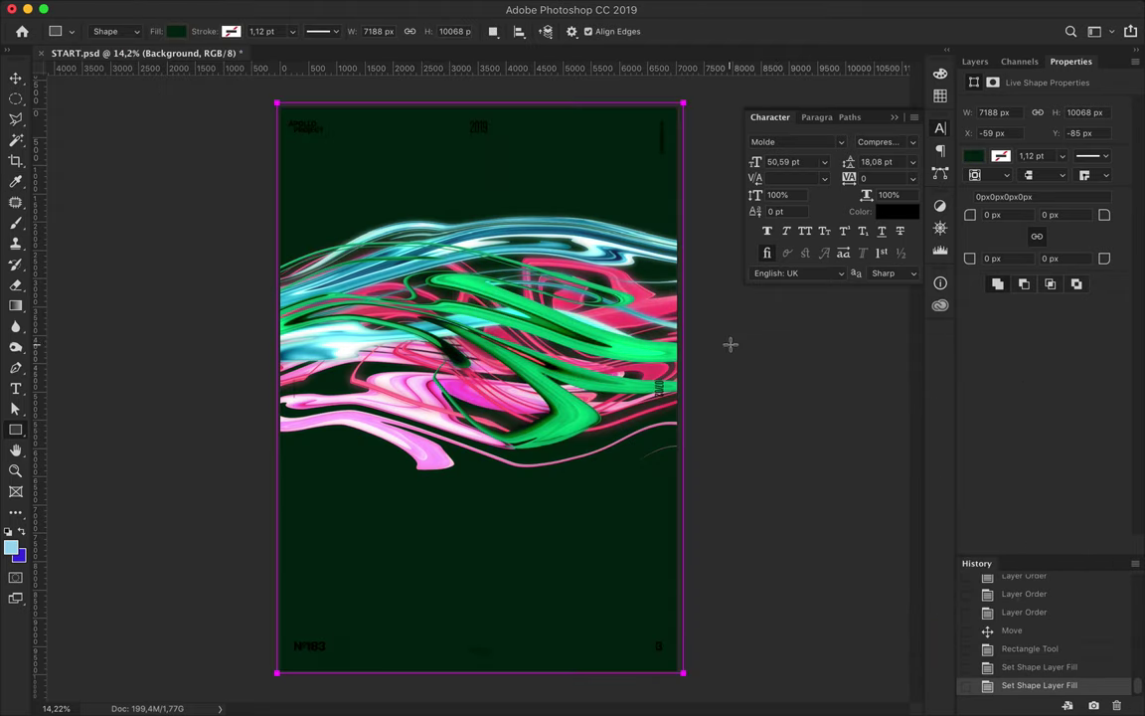
key(i)
click(677, 359)
Step: Set the backdrop rectangle's fill to near-black charcoal with the custom colour picker
key(a)
click(237, 31)
click(312, 63)
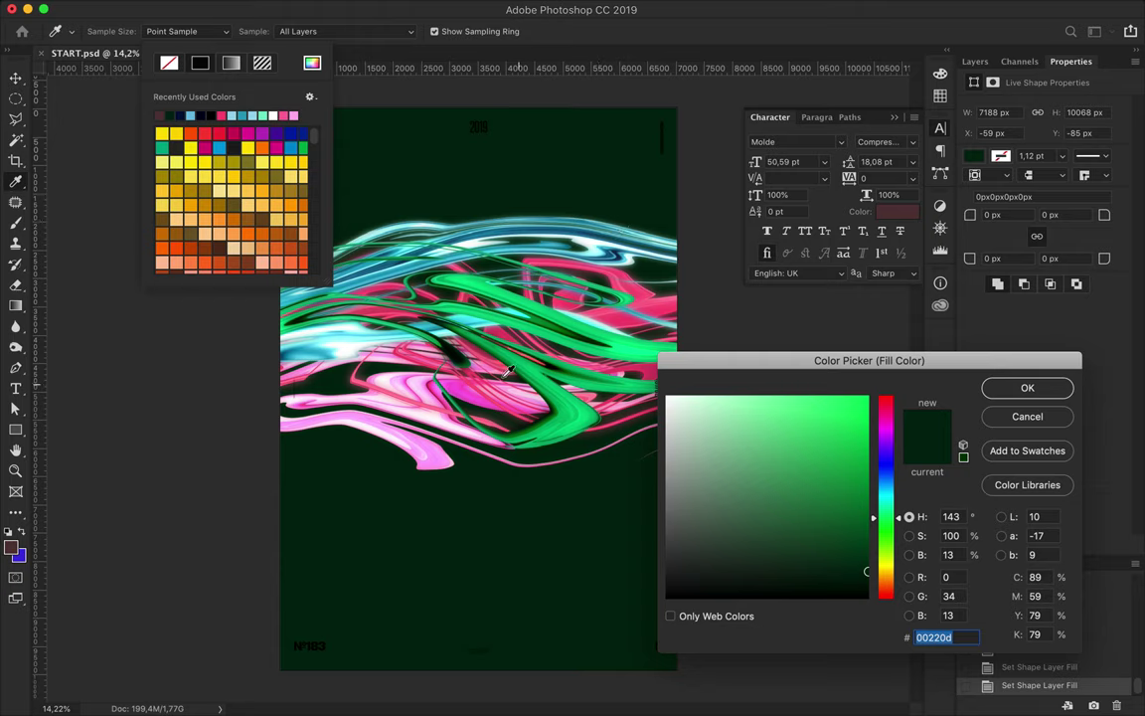
click(1098, 361)
click(286, 115)
click(312, 62)
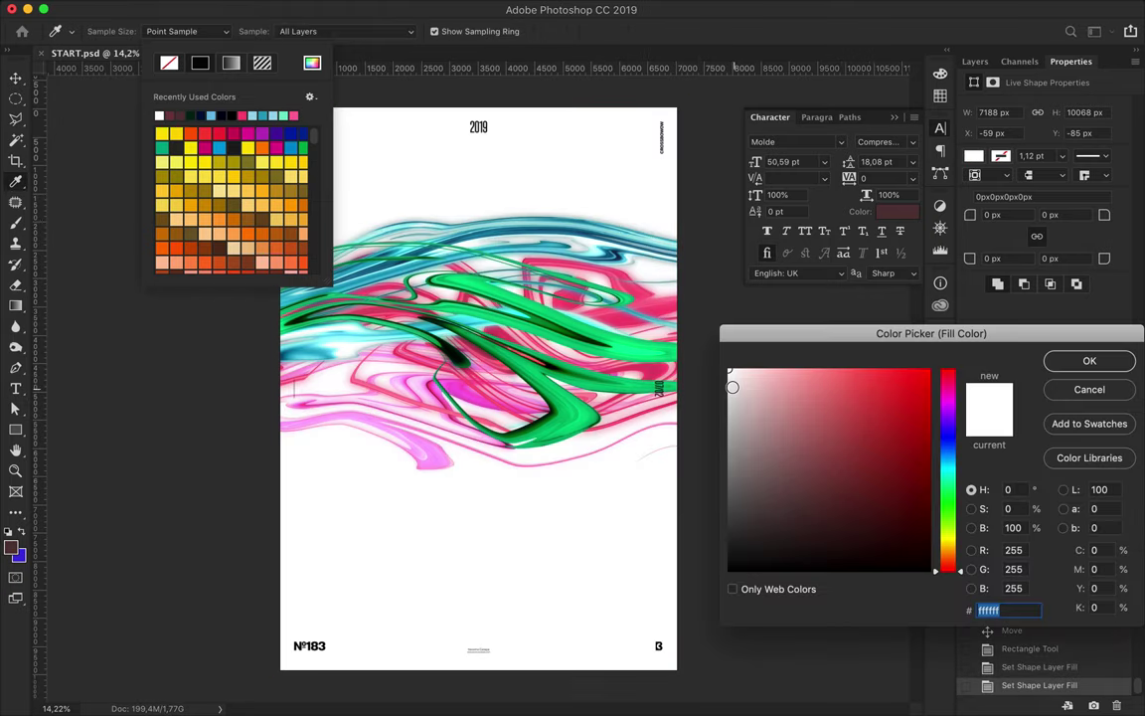
drag(728, 475, 732, 548)
click(1112, 366)
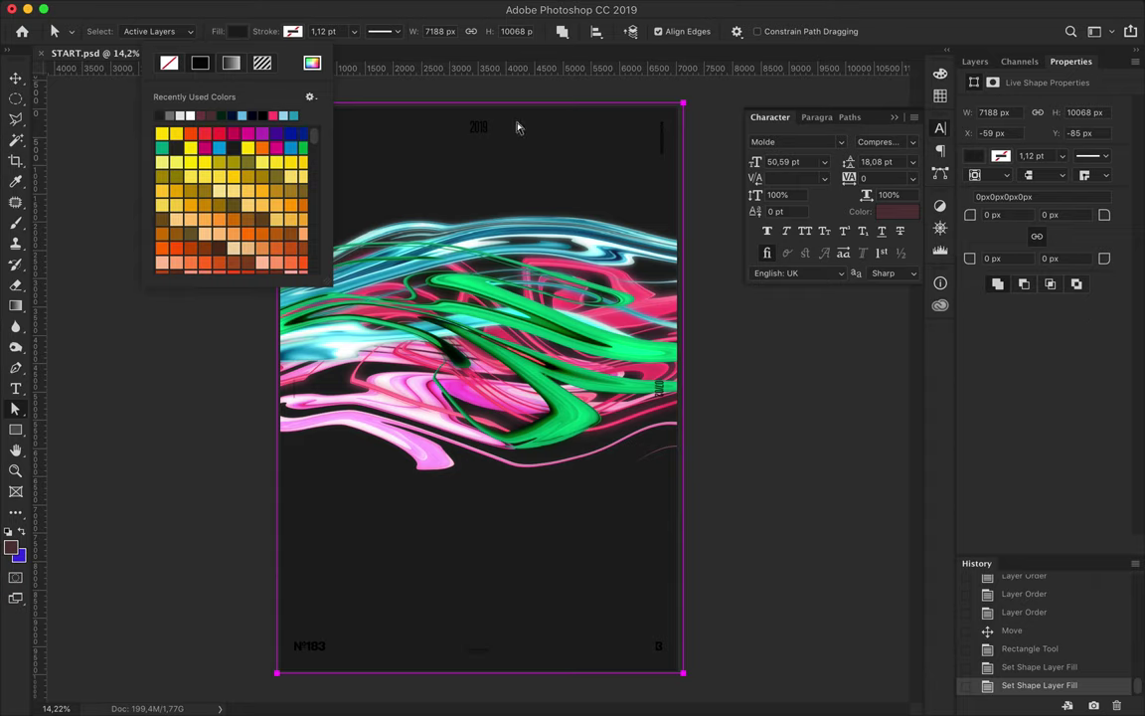
Step: Group the artwork as Group 5 and add a Hue/Saturation layer shifting hue +9
key(Escape)
click(975, 62)
click(1053, 545)
click(1062, 688)
mouse_move(1043, 170)
mouse_down()
mouse_move(984, 171)
mouse_move(1106, 189)
mouse_move(981, 195)
mouse_move(1056, 189)
mouse_up()
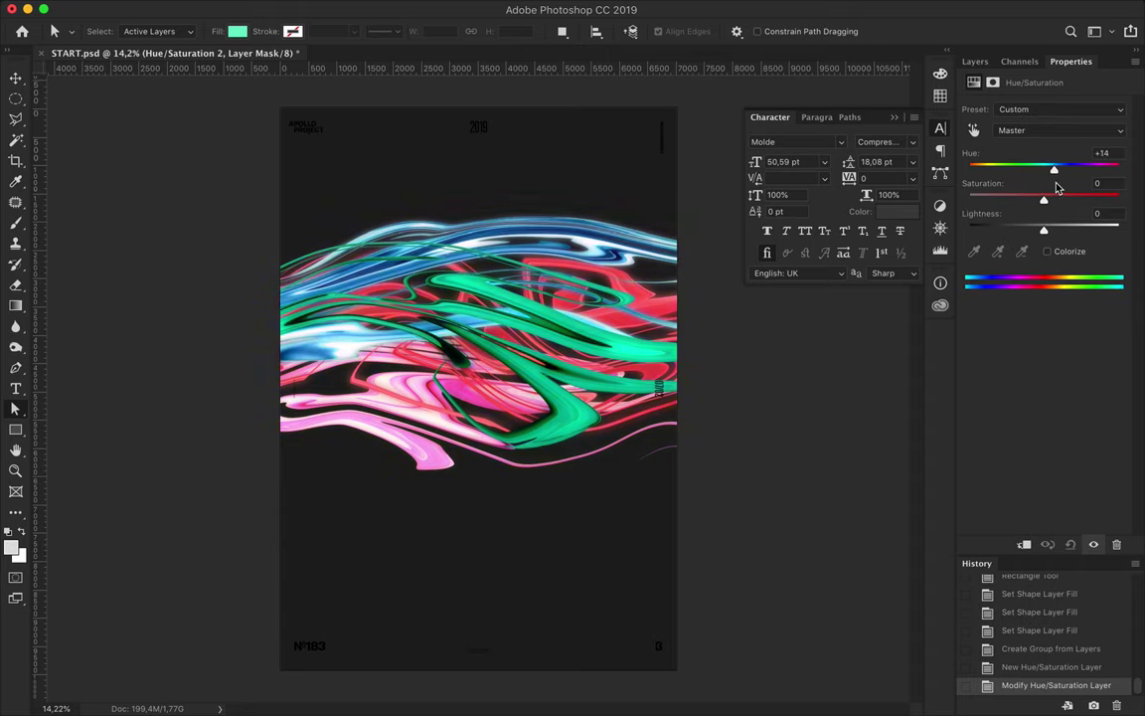
Step: Duplicate Group 5's layers and merge the copies into a single layer
click(975, 62)
click(1052, 495)
drag(1054, 447, 1053, 443)
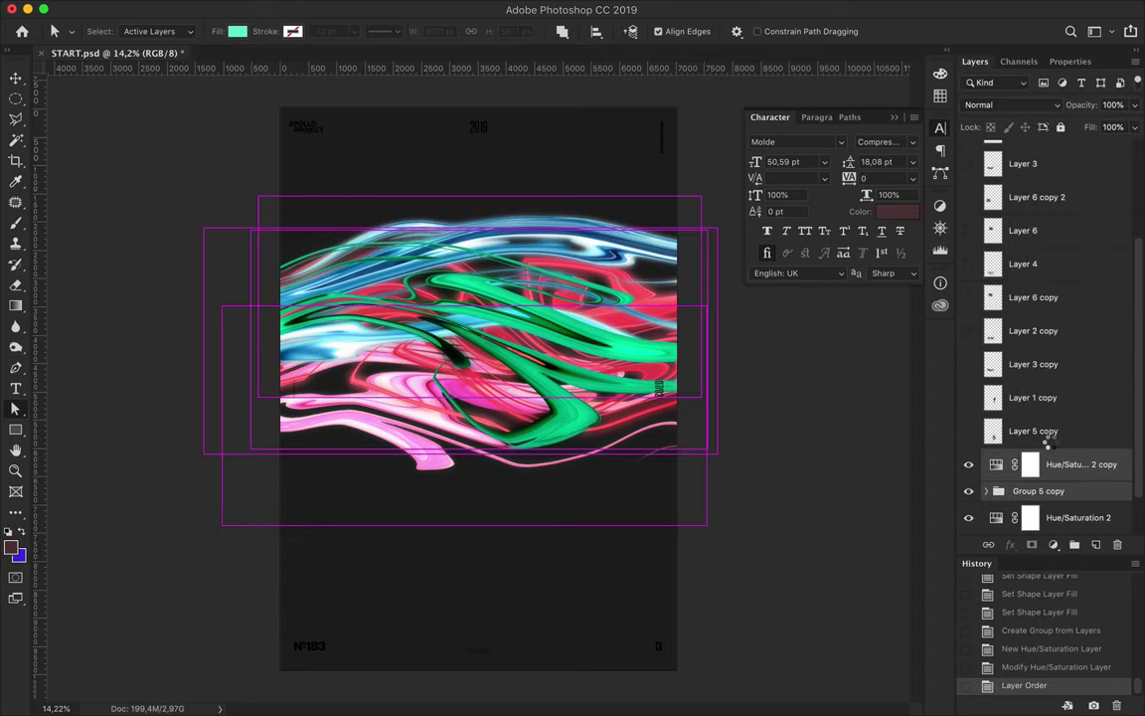
key(super+e)
Step: Apply a High Pass filter with a 64.8 radius to the merged copy
click(391, 8)
click(636, 356)
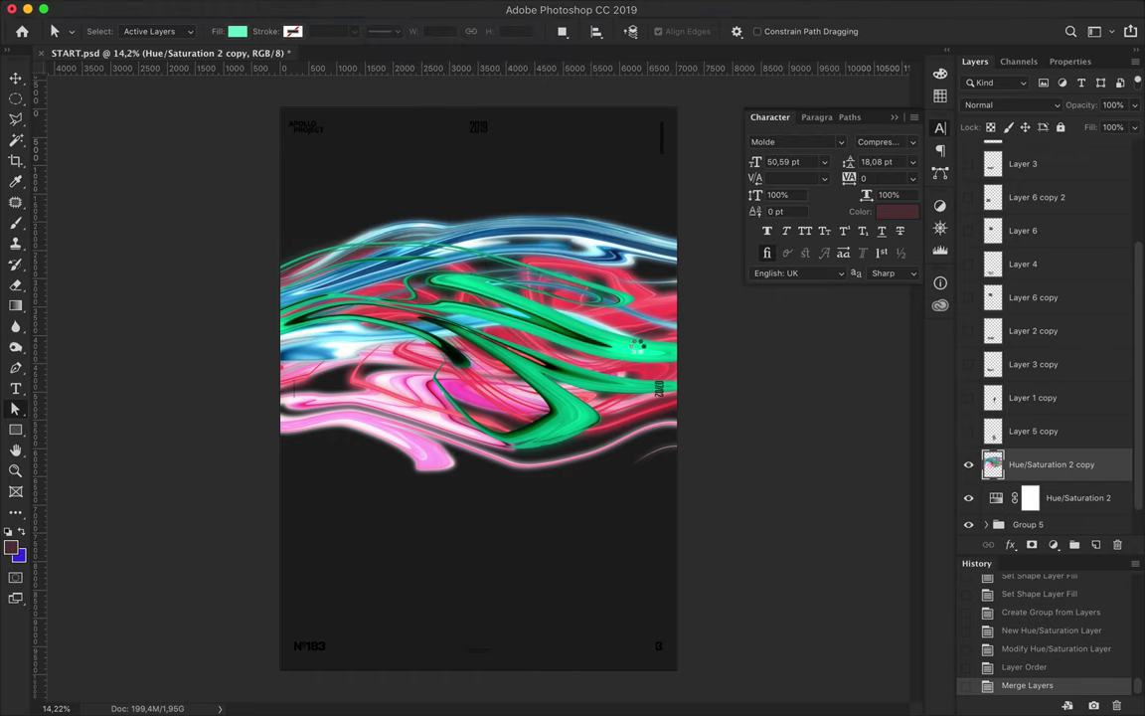
drag(80, 254, 102, 255)
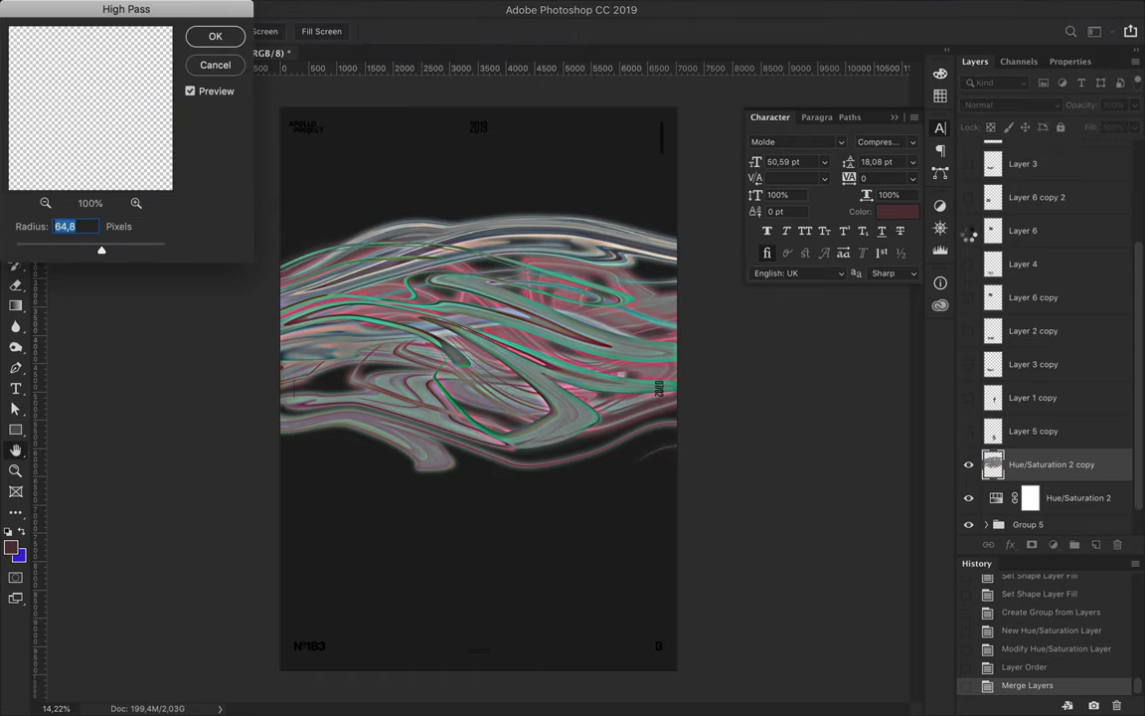
key(Return)
click(1004, 104)
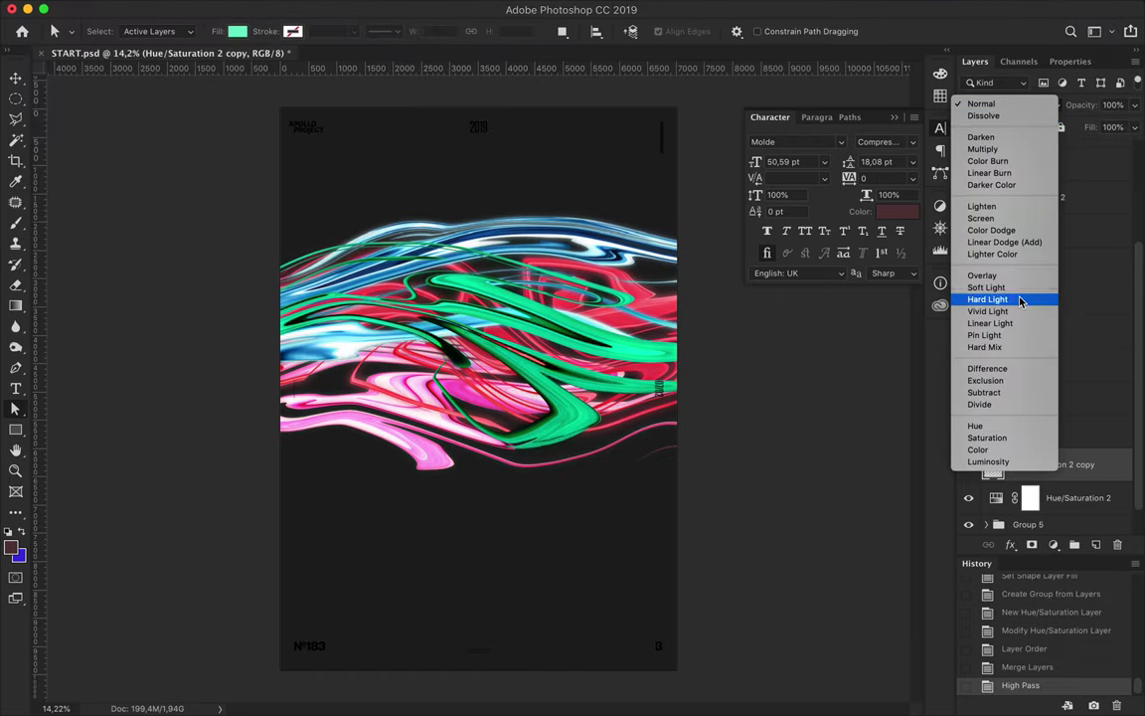
Step: Set the Hue/Saturation 2 copy layer to Overlay blending at 34% fill
click(1020, 278)
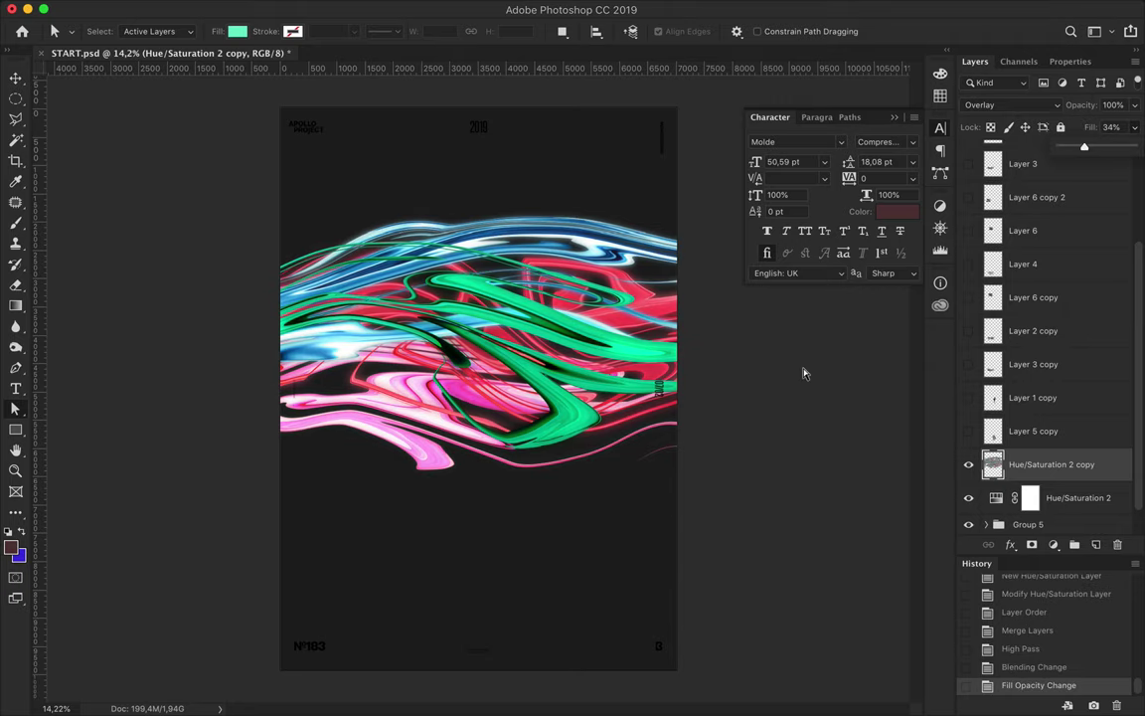
scroll(398, 388, up, 3)
scroll(277, 389, up, 2)
scroll(277, 390, down, 3)
scroll(609, 316, down, 2)
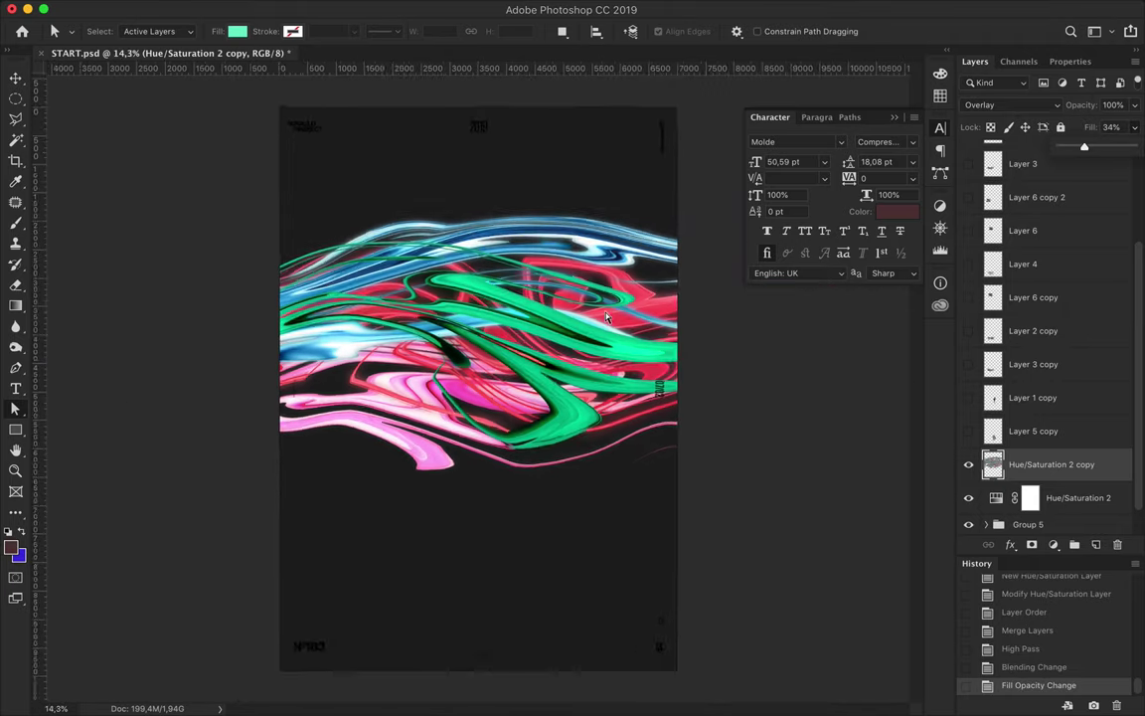
scroll(606, 316, down, 1)
Step: Expand Group 5 and try duplicating the red Group 4 swirl, then undo it
click(986, 524)
click(1013, 473)
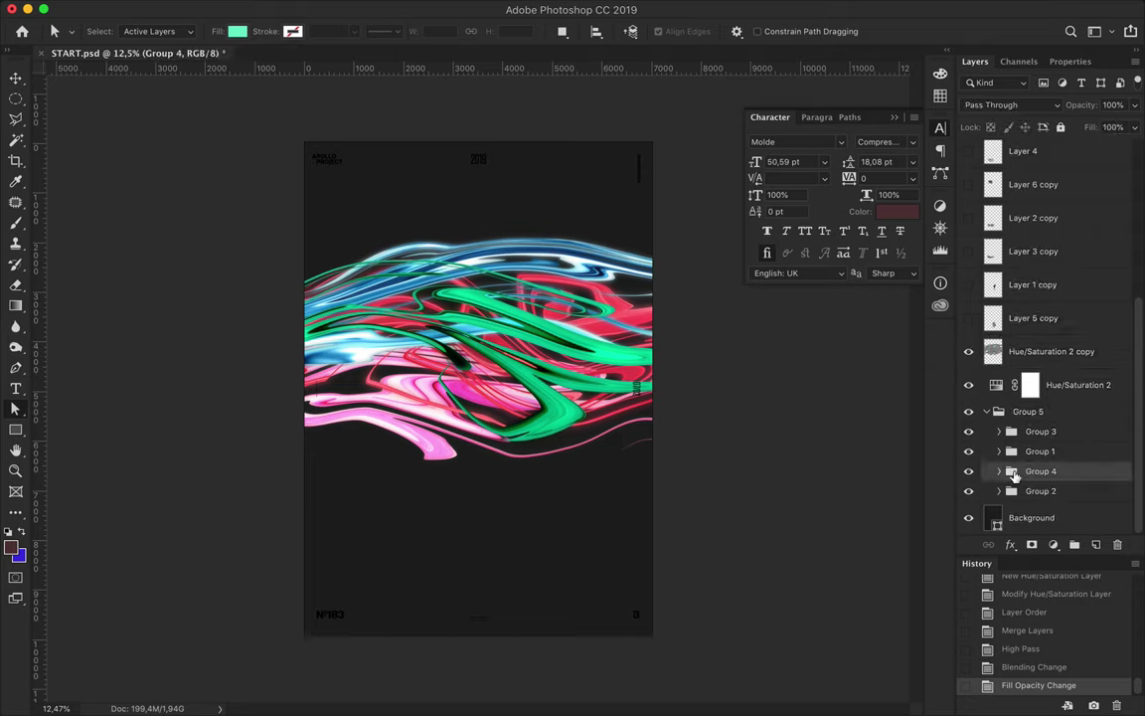
drag(1037, 433, 1036, 427)
scroll(478, 296, up, 2)
scroll(478, 296, down, 1)
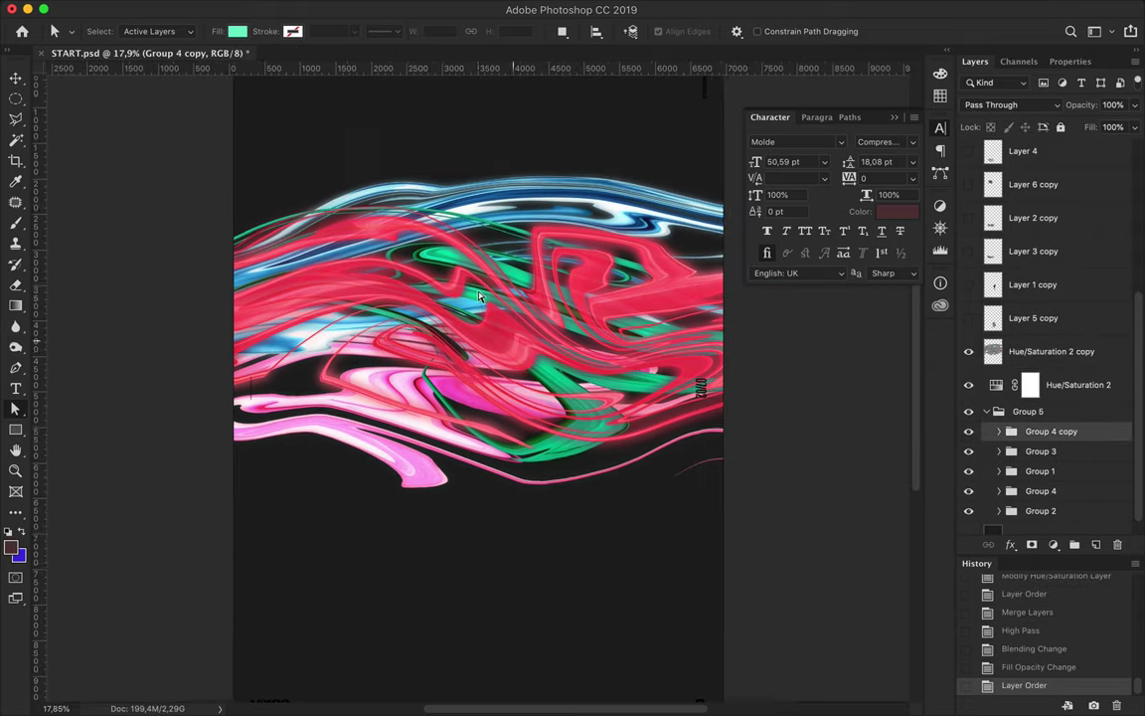
key(ctrl+z)
scroll(478, 296, down, 3)
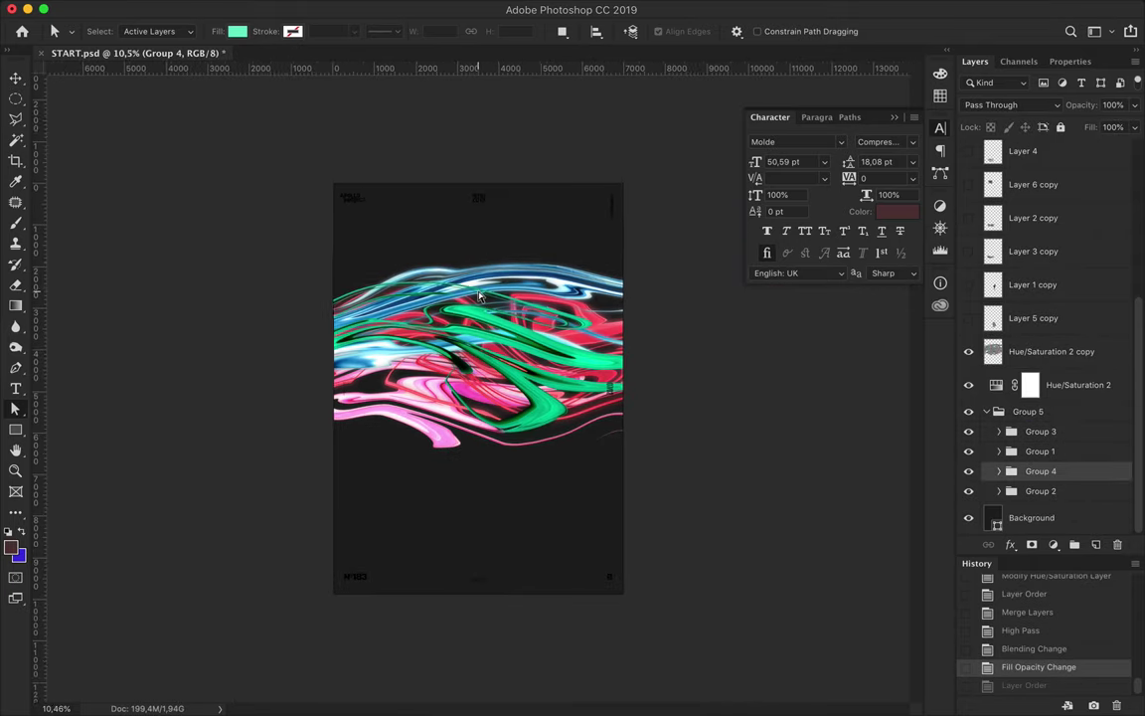
Step: Reposition the red, pink and green swirls and delete the Hue/Saturation 2 copy layer
drag(608, 331, 452, 244)
mouse_move(457, 328)
mouse_down()
mouse_move(582, 365)
mouse_move(571, 344)
mouse_up()
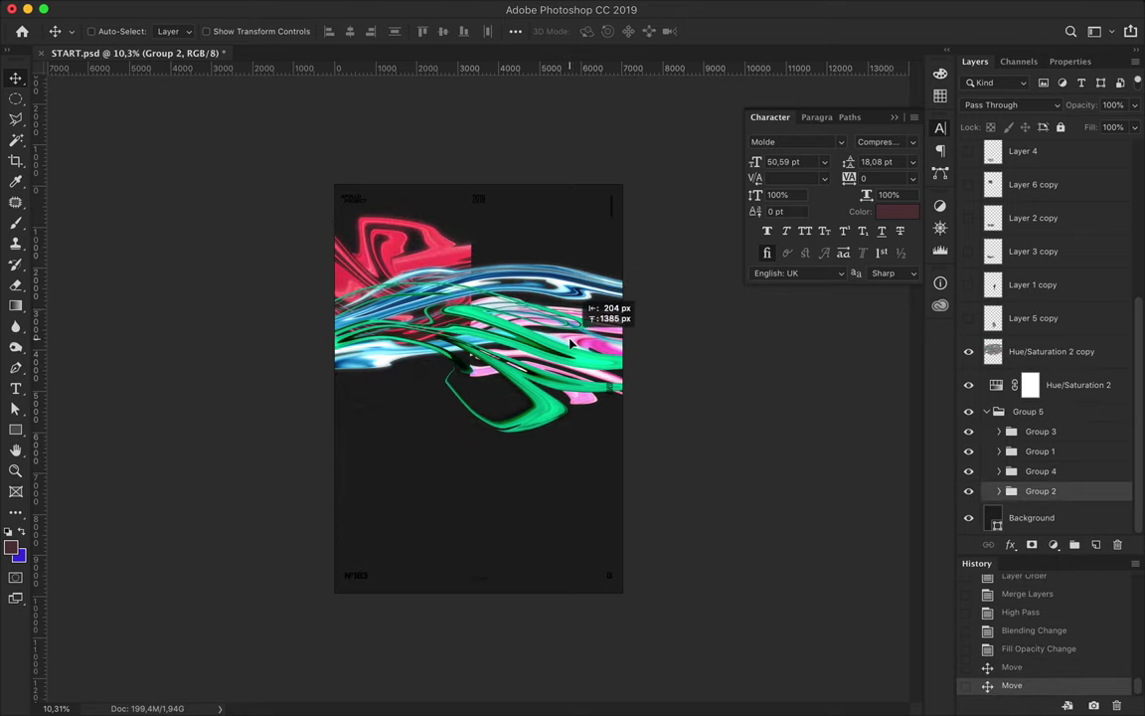
click(1069, 364)
key(Delete)
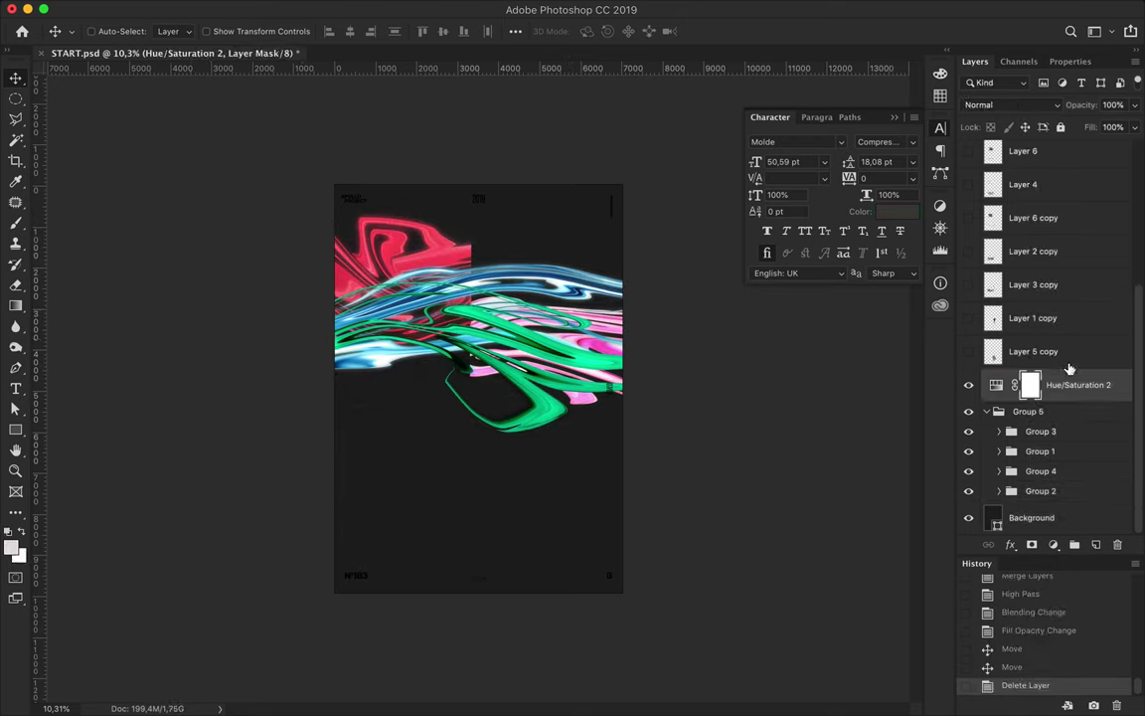
mouse_move(608, 353)
mouse_down()
mouse_move(277, 374)
mouse_move(366, 381)
mouse_move(600, 507)
mouse_up()
Step: Duplicate the blue swirl to the mid-left and the red swirl to the right side
click(1061, 449)
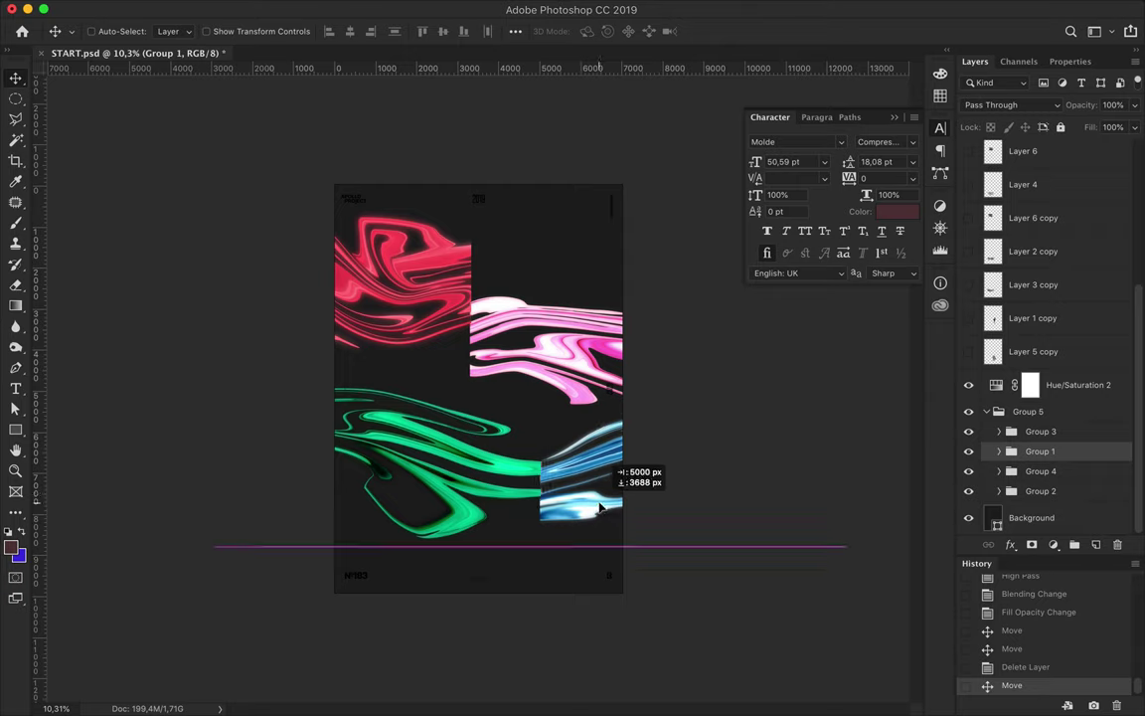
drag(490, 449, 237, 408)
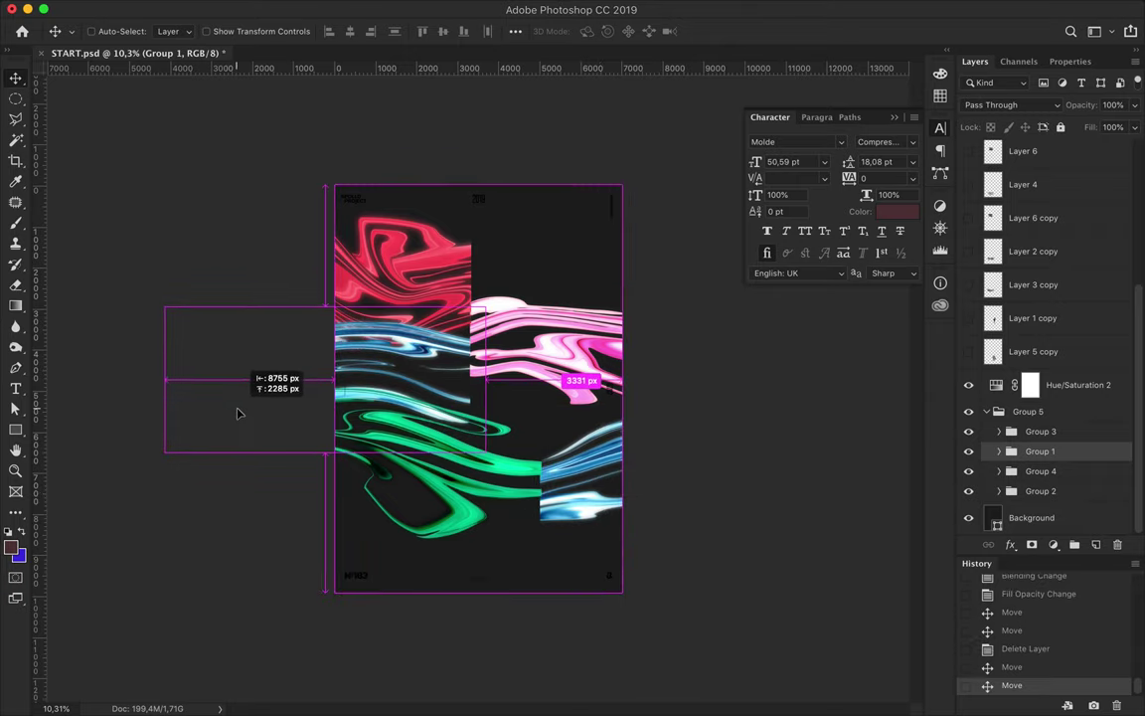
click(1039, 490)
drag(433, 261, 717, 410)
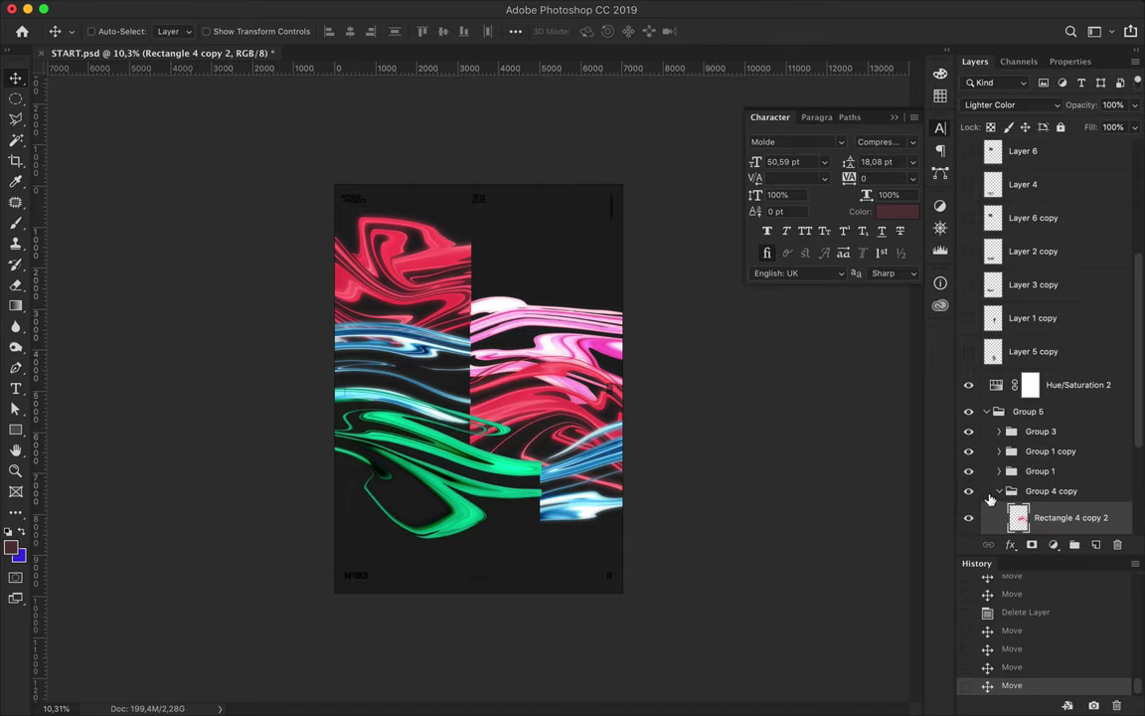
drag(554, 402, 585, 403)
Step: Move the blue swirl copy right and down, and the top-left red swirl down
click(1051, 450)
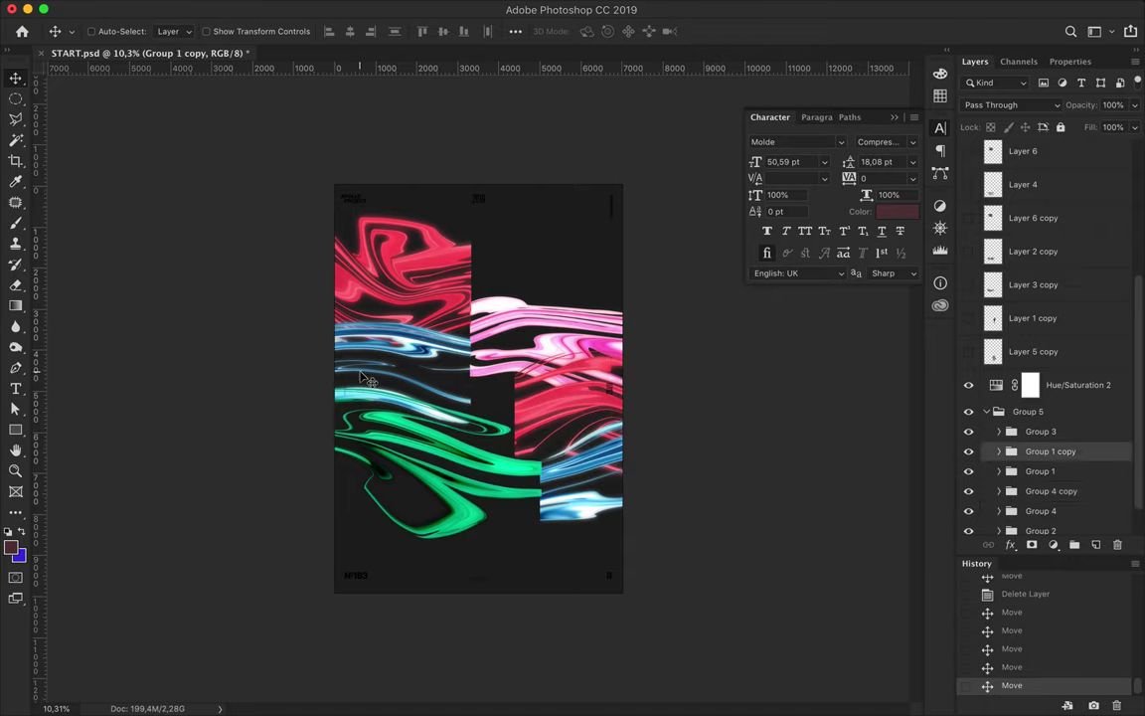
drag(347, 370, 407, 398)
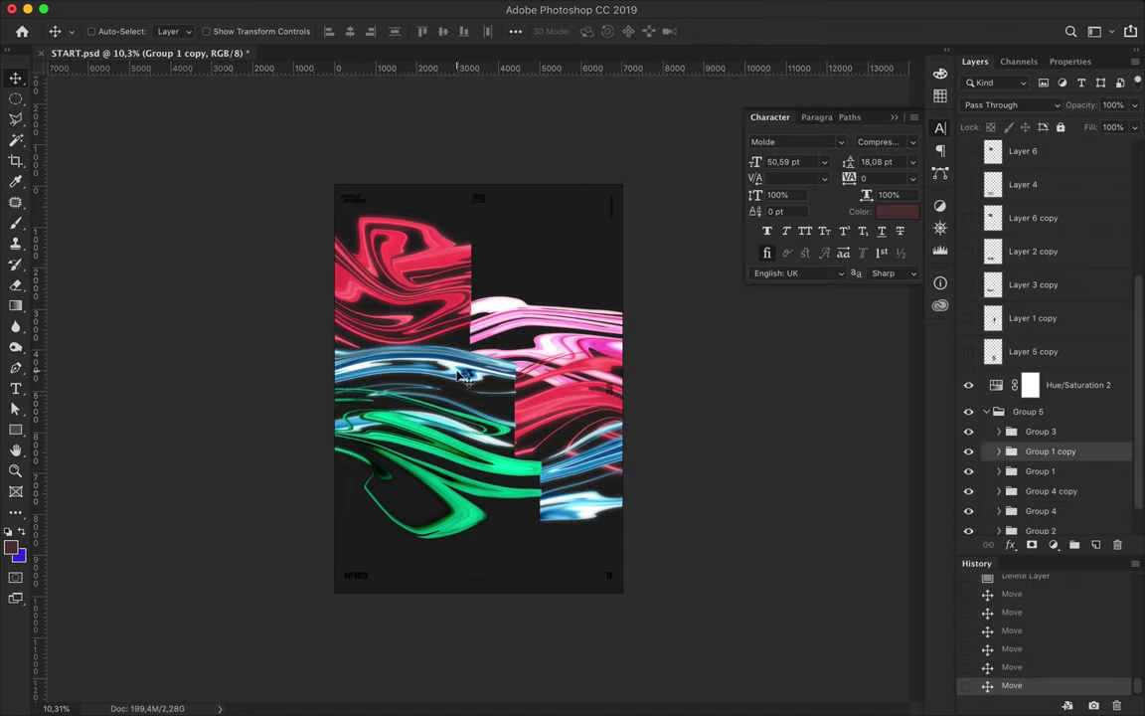
click(1040, 487)
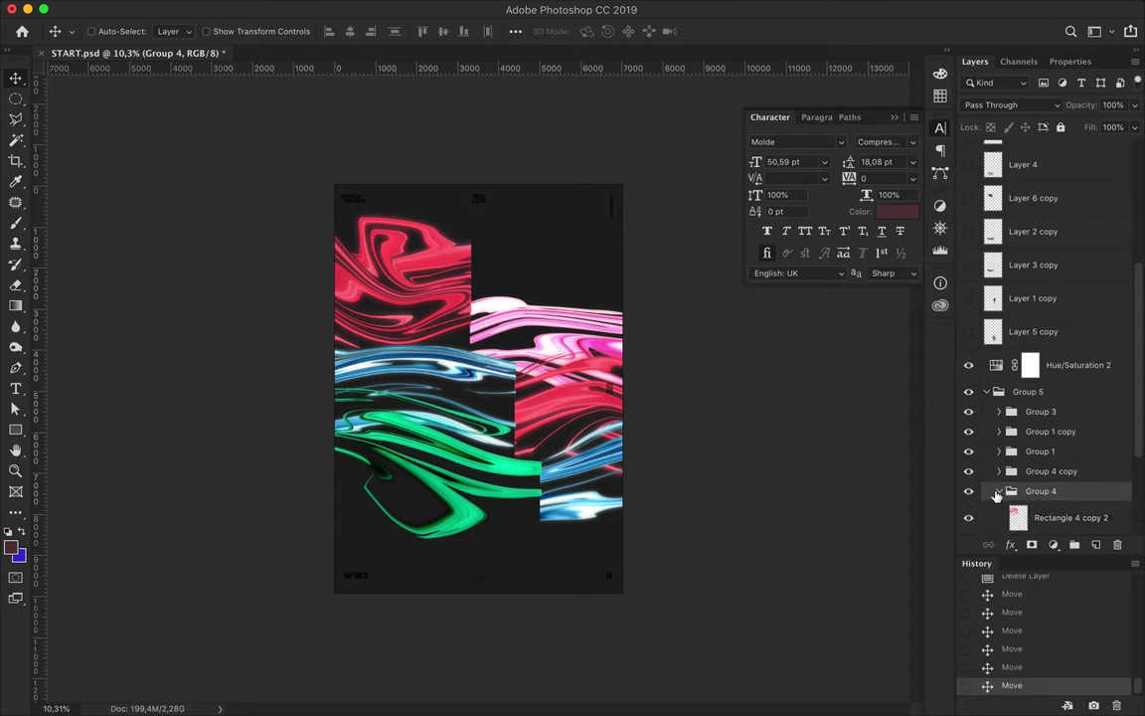
drag(450, 210, 452, 308)
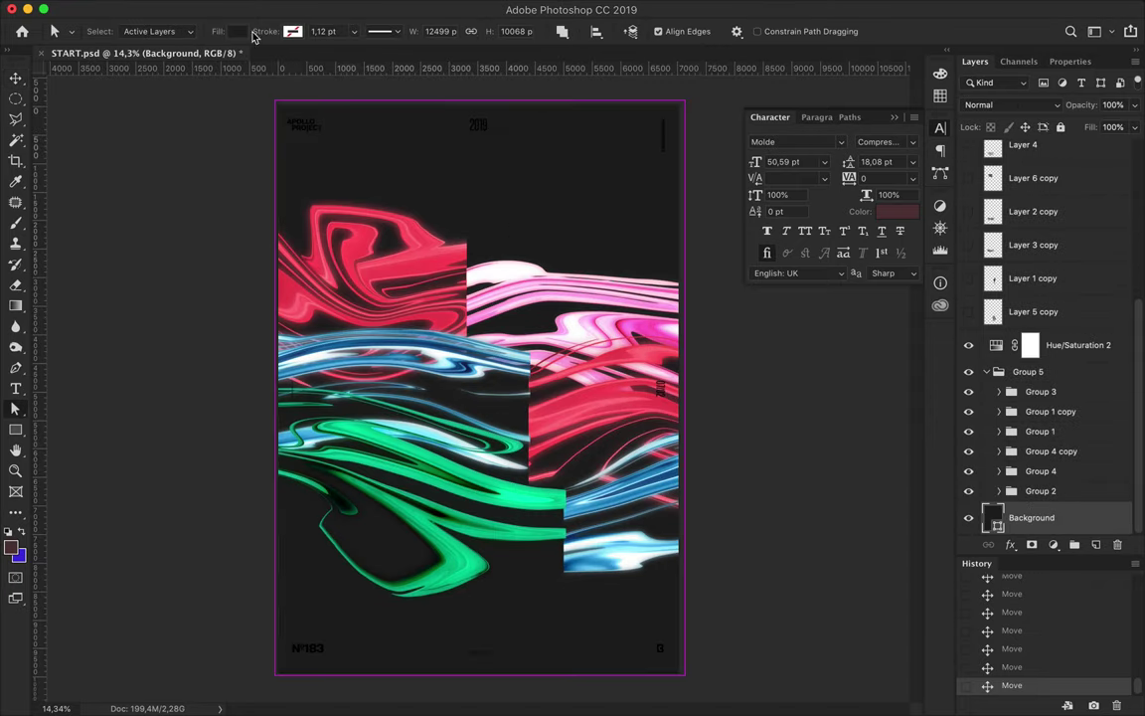
Step: Fill the background light grey #e6e6e6 and draw a dark grey rectangle over the right side
click(204, 115)
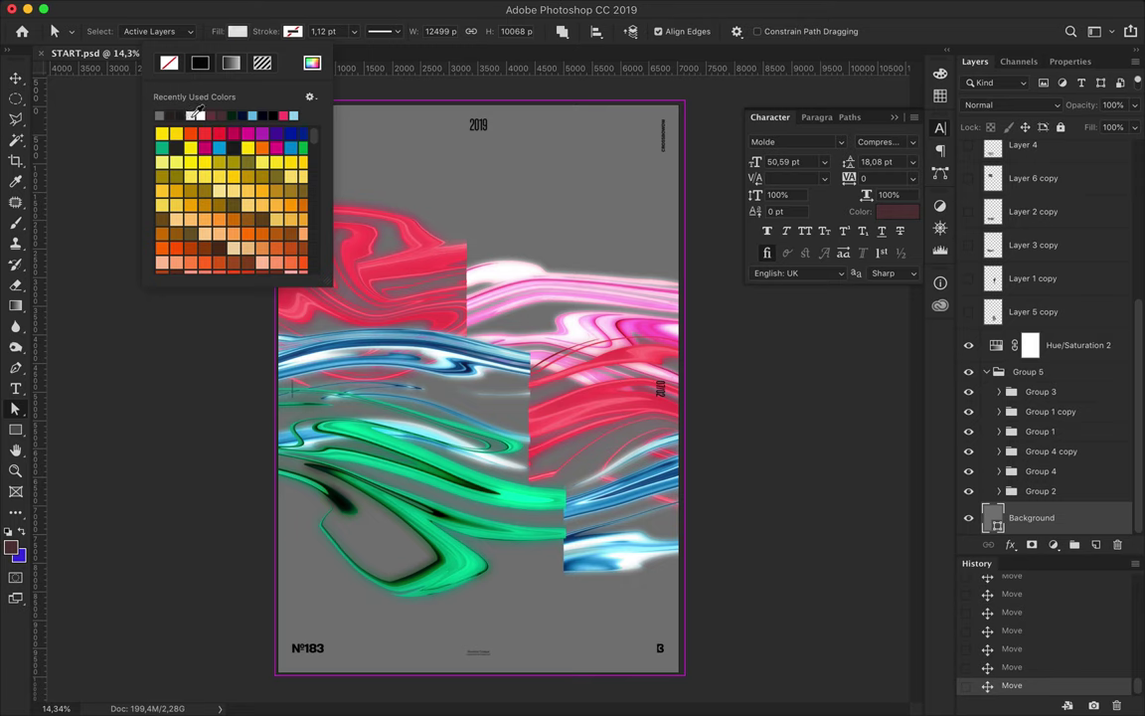
click(203, 116)
key(u)
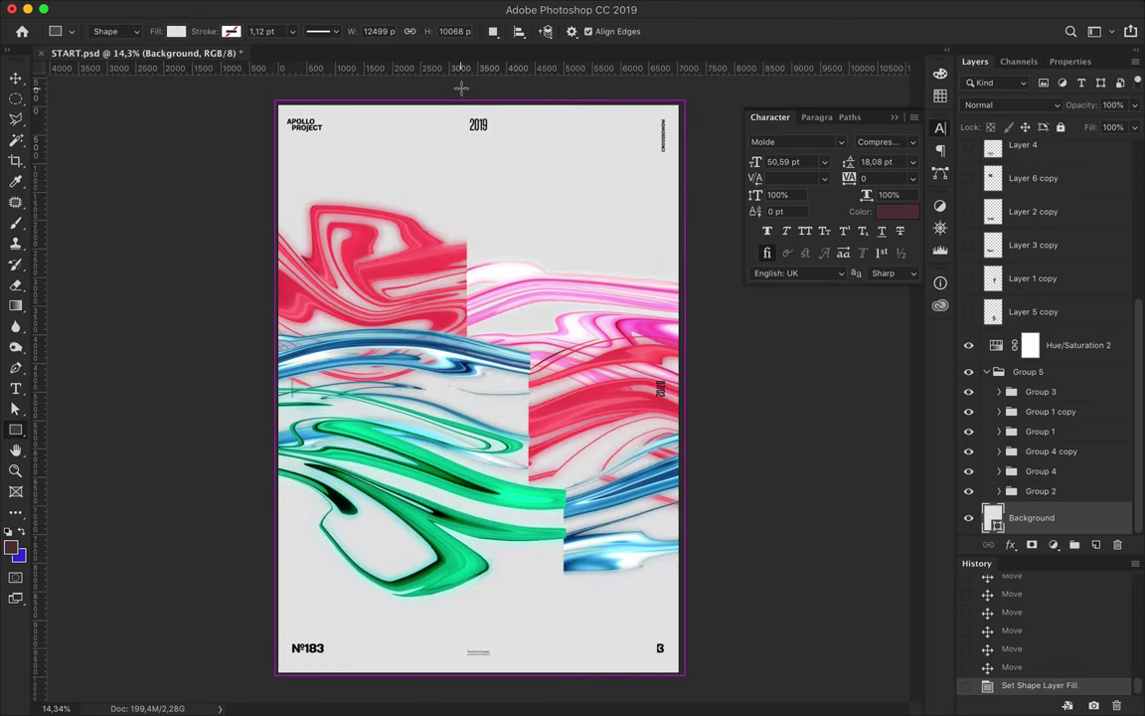
drag(461, 86, 735, 491)
click(176, 31)
click(252, 62)
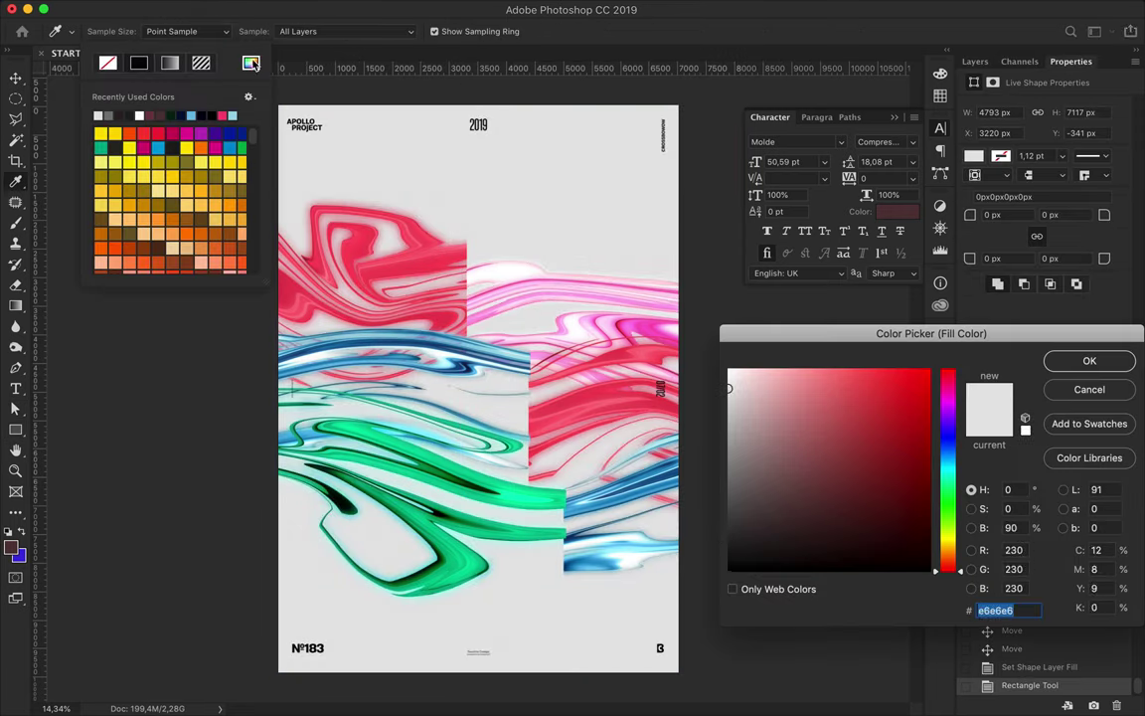
click(1056, 366)
Step: Stretch the dark rectangle down to the poster bottom and shift its left edge right
key(v)
key(ctrl+t)
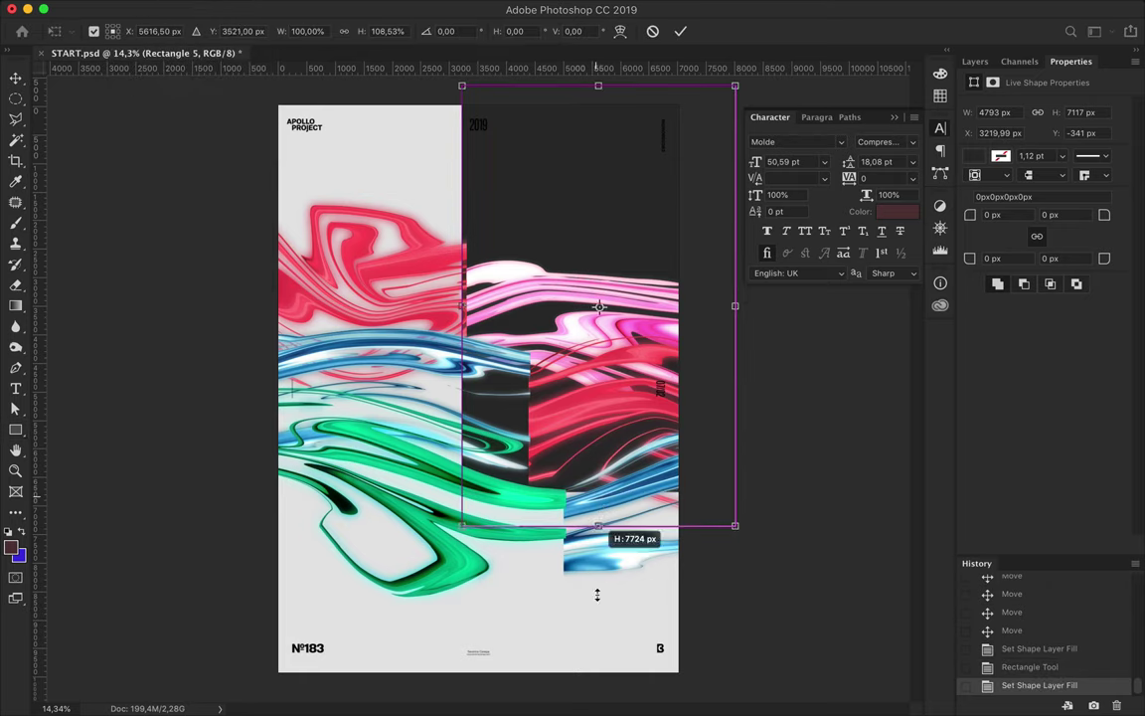
drag(597, 491, 597, 681)
drag(465, 384, 484, 384)
key(Return)
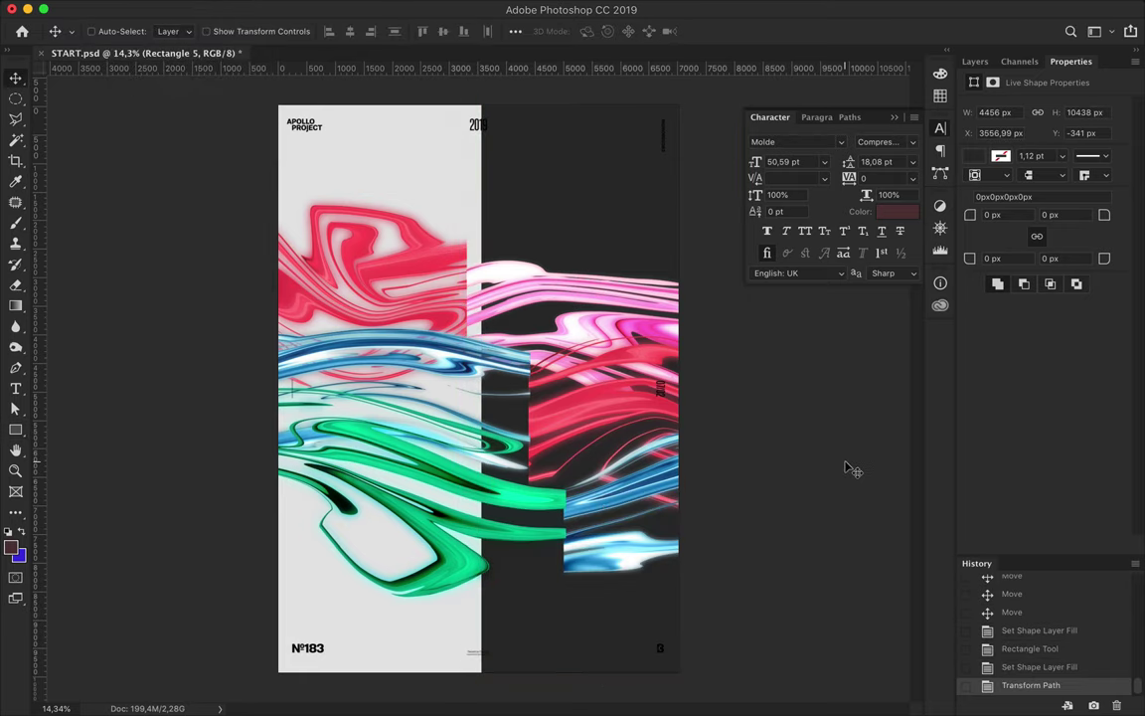
Step: Move the red swirl and blue swirl copy up-left and the green swirl down
click(975, 61)
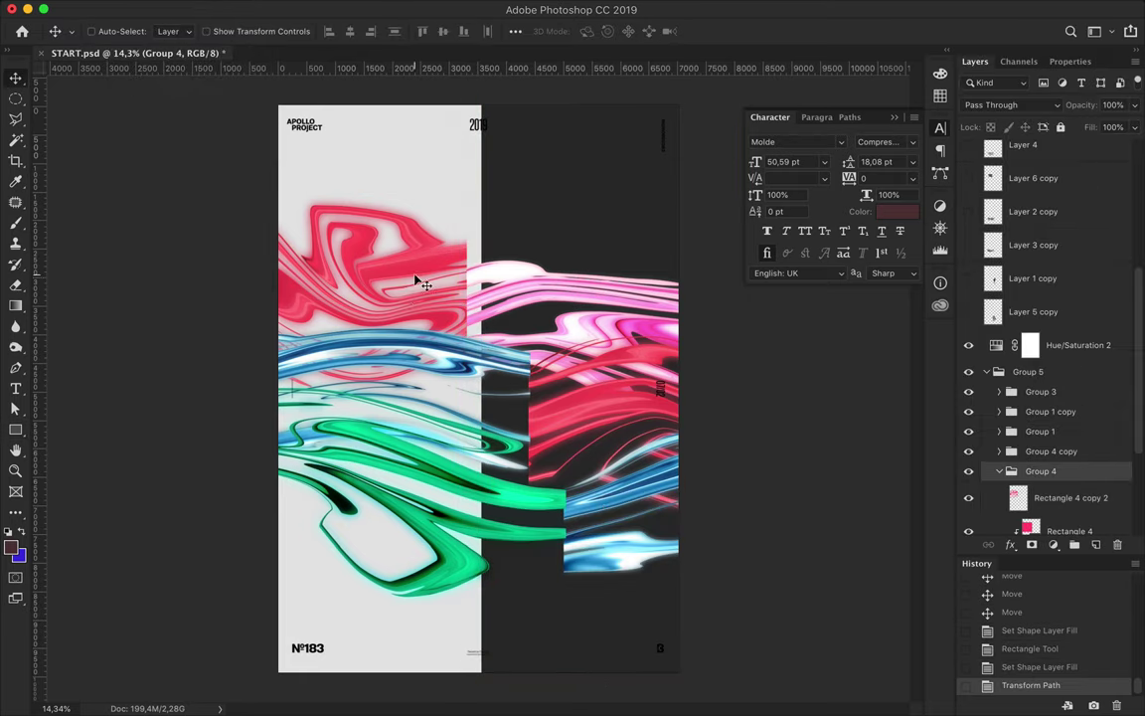
drag(414, 282, 313, 221)
ctrl+click(452, 337)
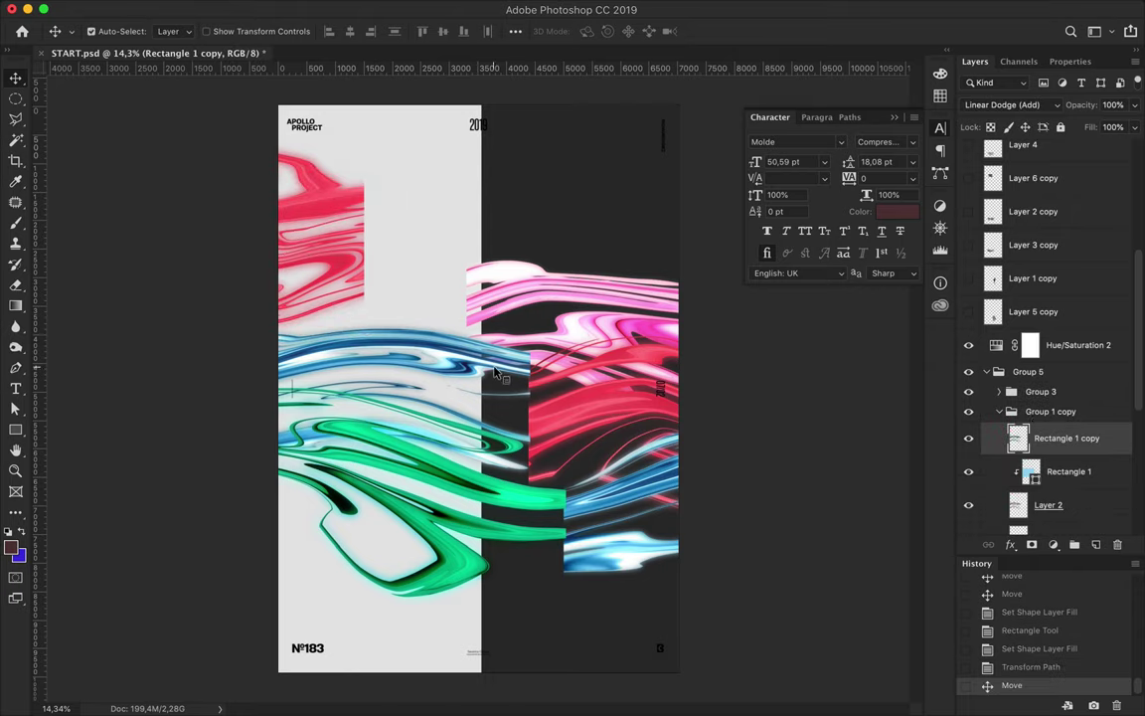
drag(452, 337, 427, 298)
ctrl+click(437, 444)
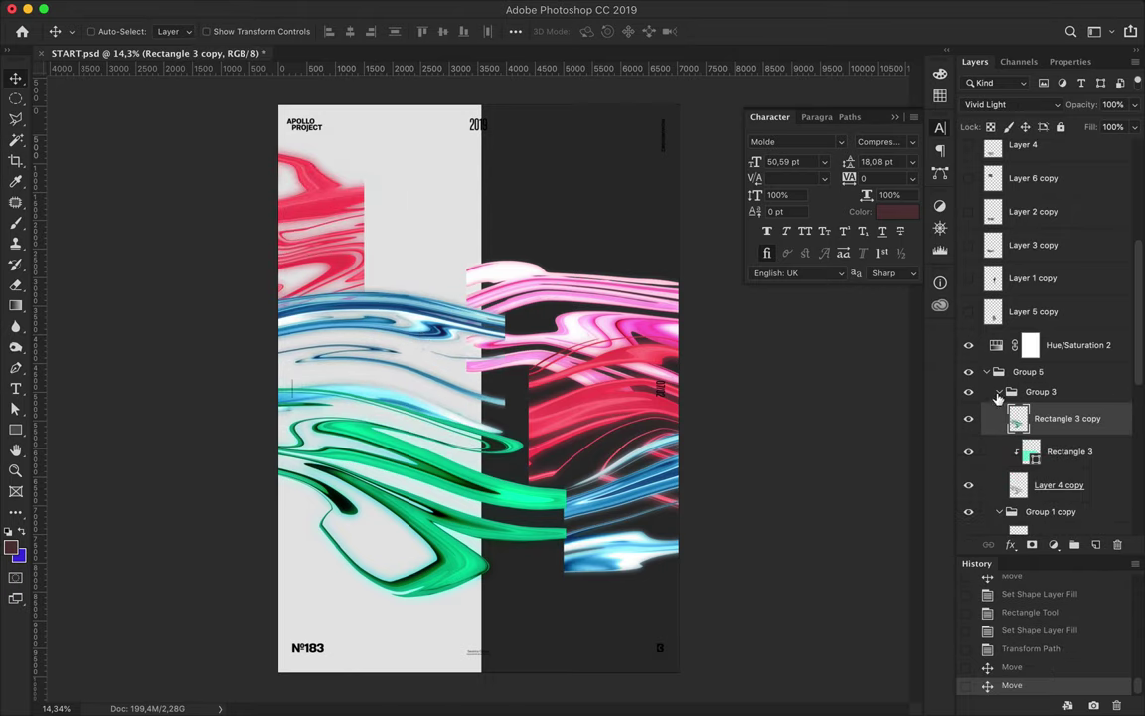
click(1019, 393)
mouse_move(334, 432)
mouse_down()
mouse_move(312, 467)
mouse_move(334, 477)
mouse_up()
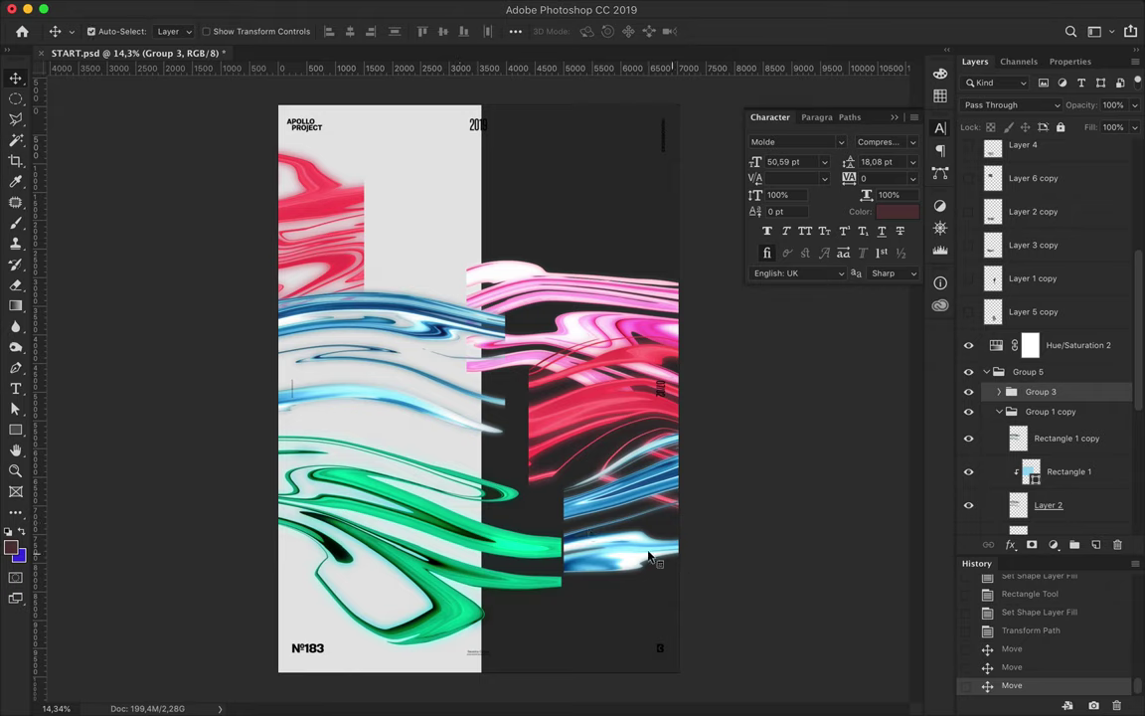
Step: Shift the lower-right blue and right-side red swirls down-right, and the pink swirl up-right
ctrl+click(649, 524)
drag(649, 524, 716, 621)
ctrl+click(596, 417)
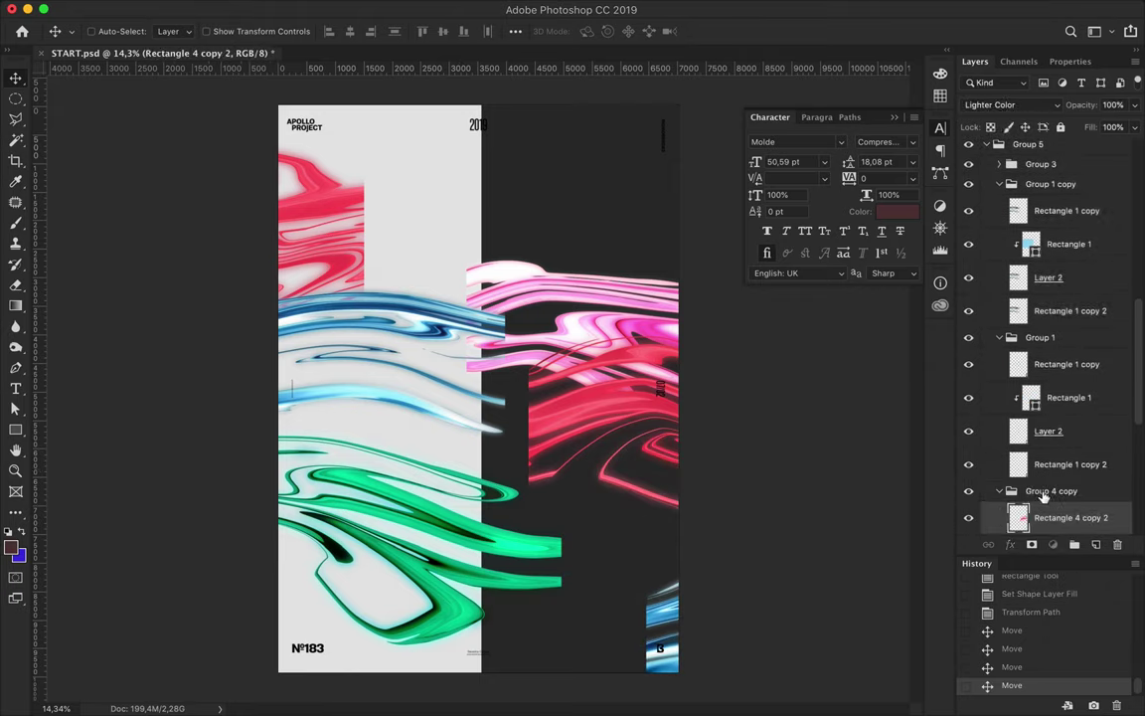
drag(597, 417, 646, 492)
ctrl+click(596, 328)
drag(596, 328, 689, 269)
Step: Copy the green swirl to the top right, reorder it, then delete the extra copy
drag(1041, 311, 993, 303)
drag(388, 635, 726, 161)
drag(1051, 311, 1038, 418)
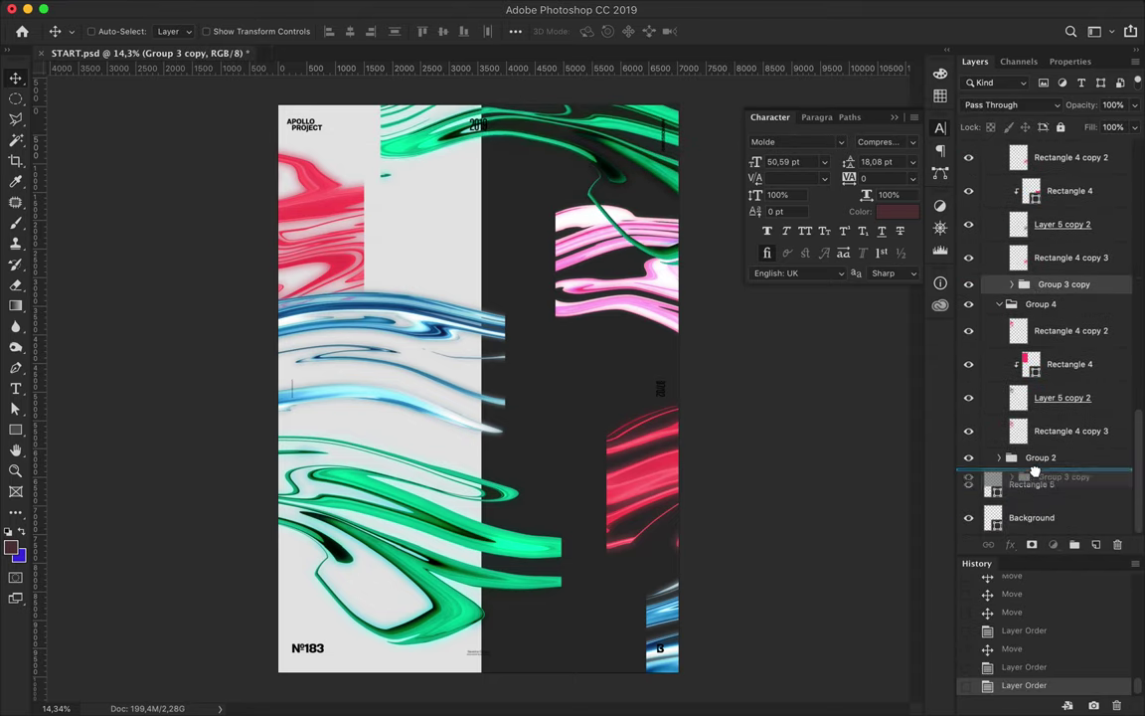
drag(1038, 547, 1039, 462)
key(Delete)
mouse_move(397, 346)
mouse_down()
mouse_move(338, 357)
mouse_move(360, 398)
mouse_up()
key(ctrl+z)
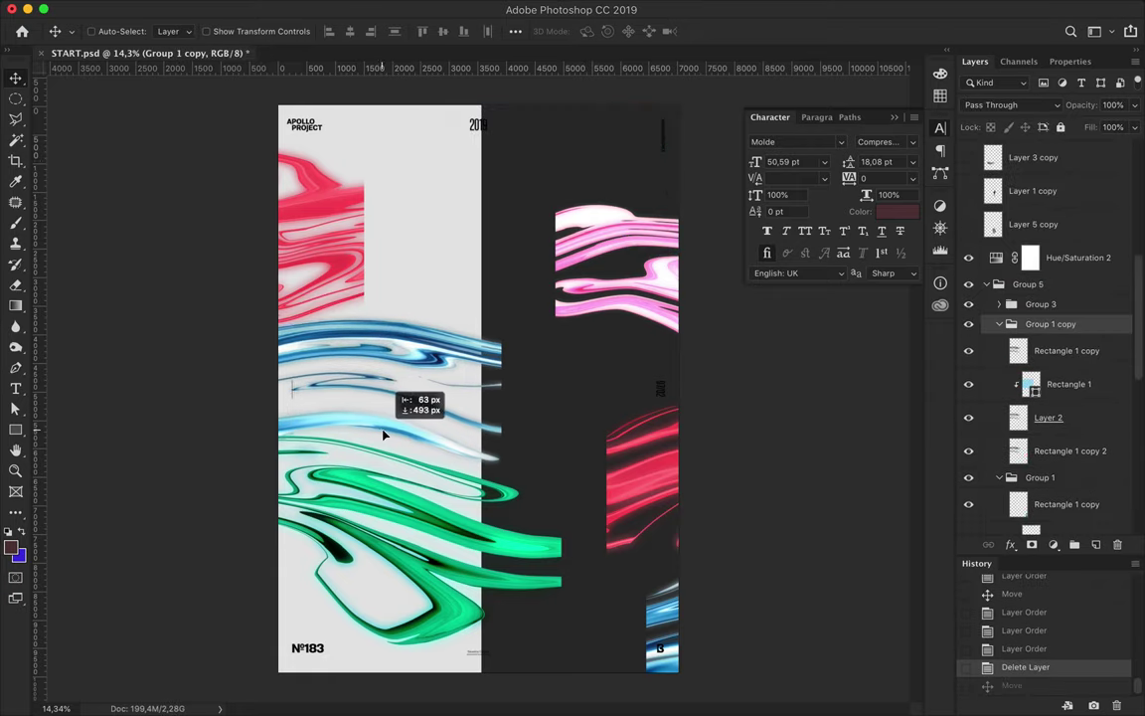
Step: Nudge the red and green swirls, push the blue strip off, delete the right red copy
drag(353, 263, 360, 223)
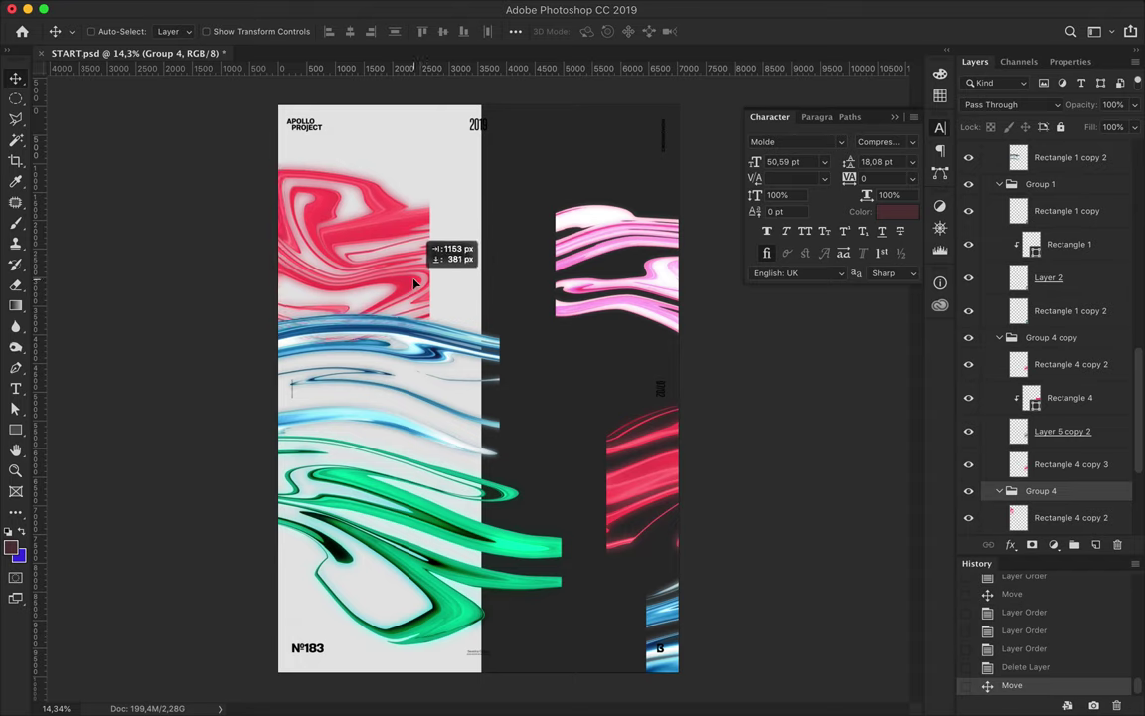
drag(464, 530, 538, 574)
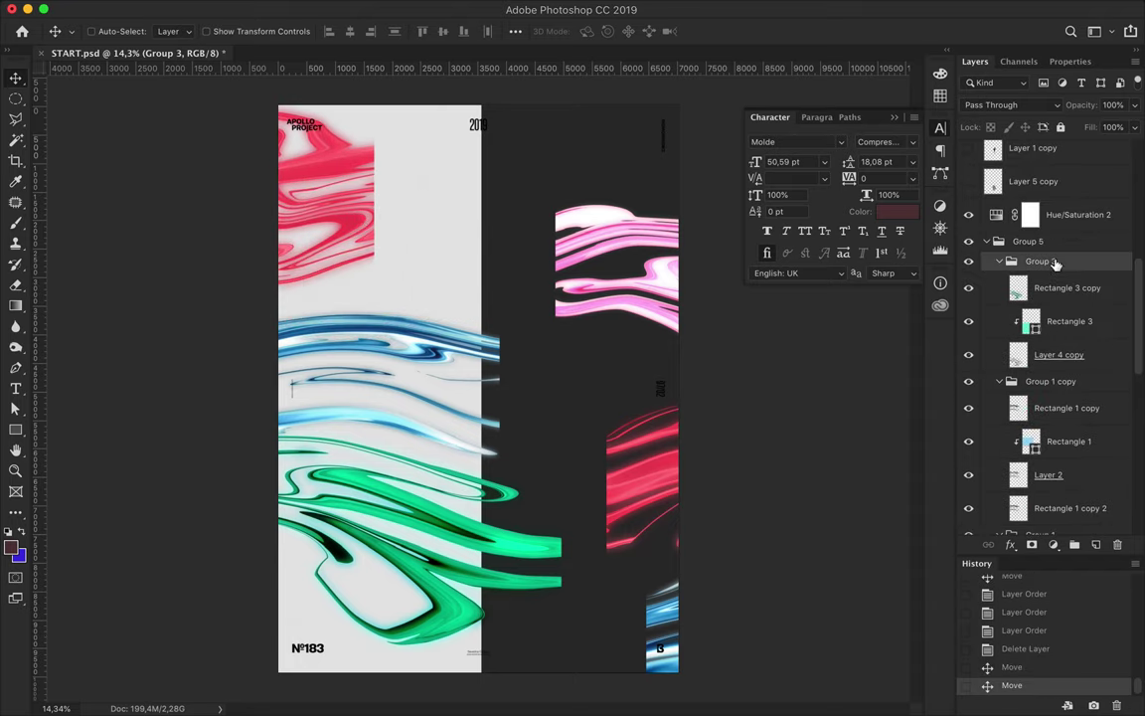
drag(619, 616, 703, 616)
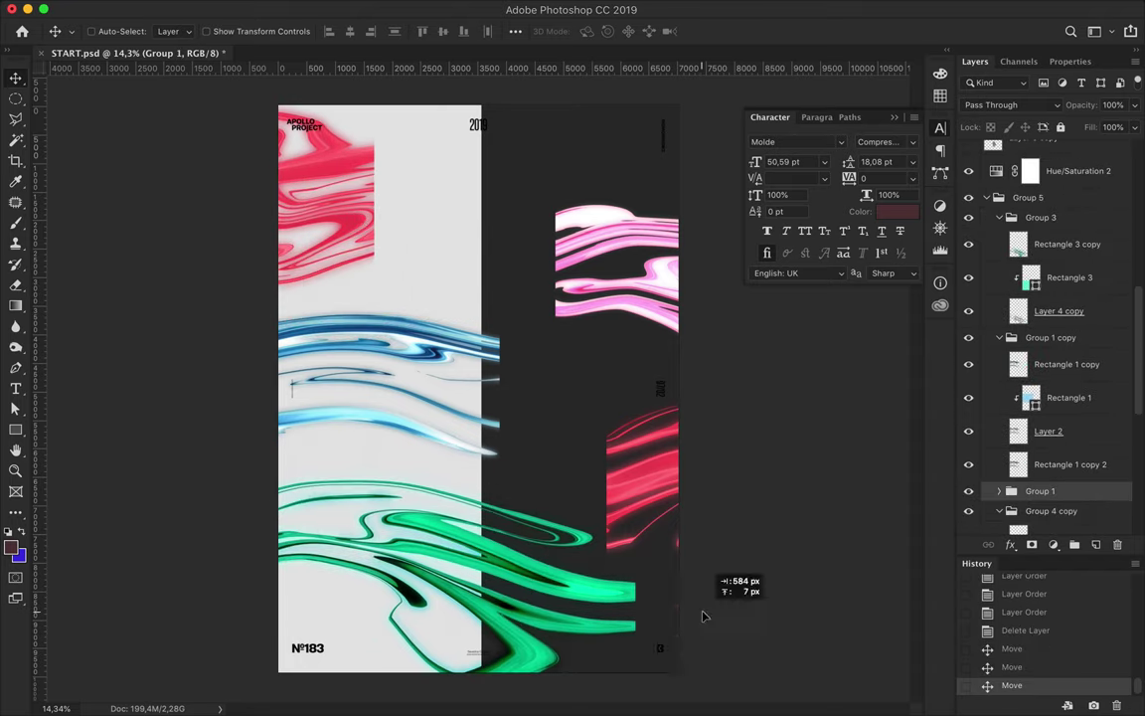
key(Delete)
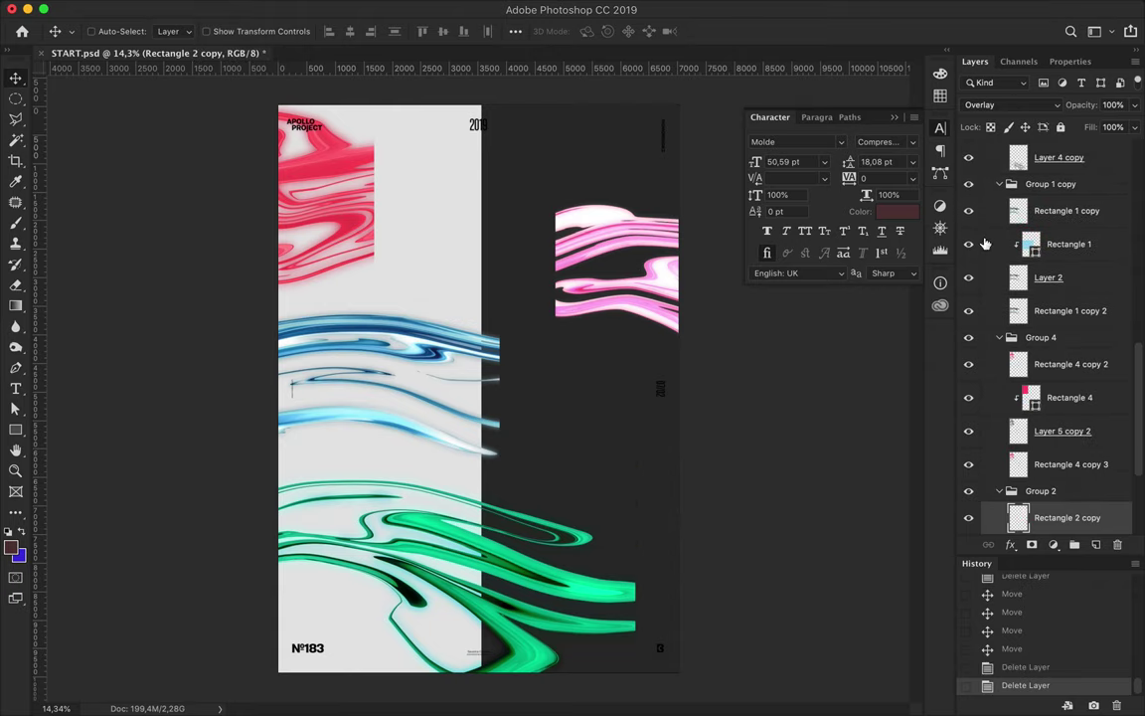
Step: Rotate the pink Group 2 swirl 90° upright into the dark panel's upper right, then select Rectangle 5
click(1001, 493)
drag(617, 268, 397, 318)
key(ctrl+t)
mouse_move(299, 318)
mouse_down()
mouse_move(578, 126)
mouse_move(574, 111)
mouse_up()
drag(537, 348, 575, 355)
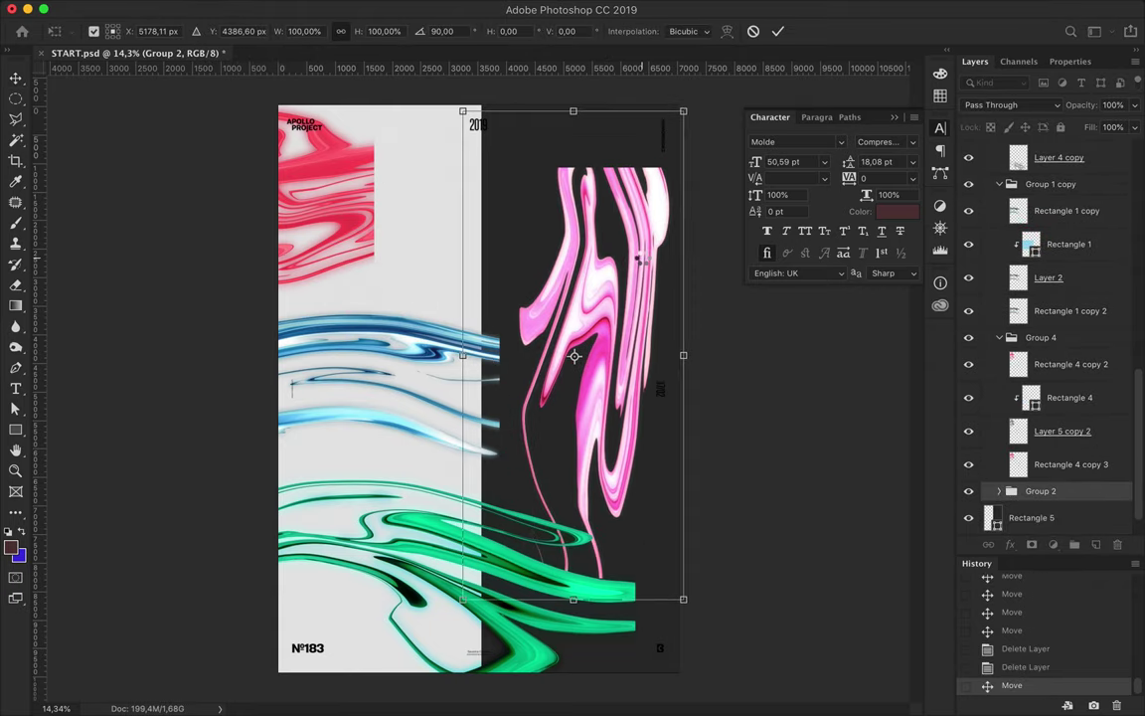
key(Return)
mouse_move(644, 264)
mouse_down()
mouse_move(697, 132)
mouse_move(515, 192)
mouse_move(639, 178)
mouse_up()
drag(546, 343, 664, 290)
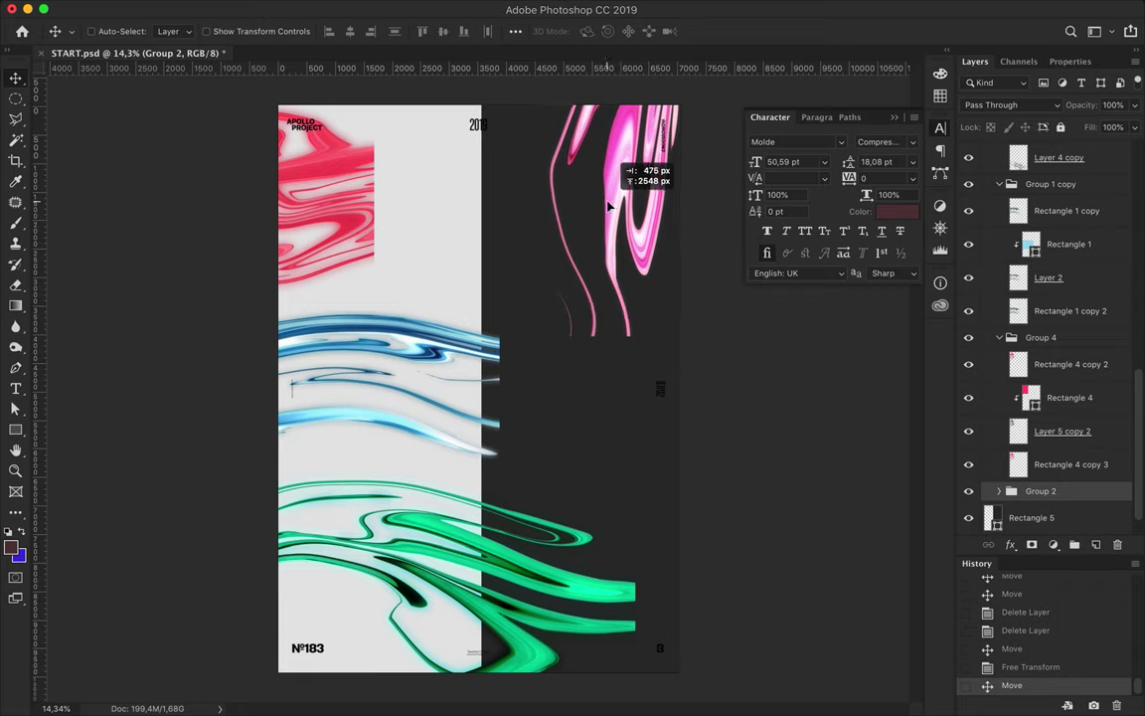
click(589, 392)
click(16, 305)
Step: Add a new empty layer and test a gradient on it
click(116, 30)
click(578, 51)
key(ctrl+shift+alt+n)
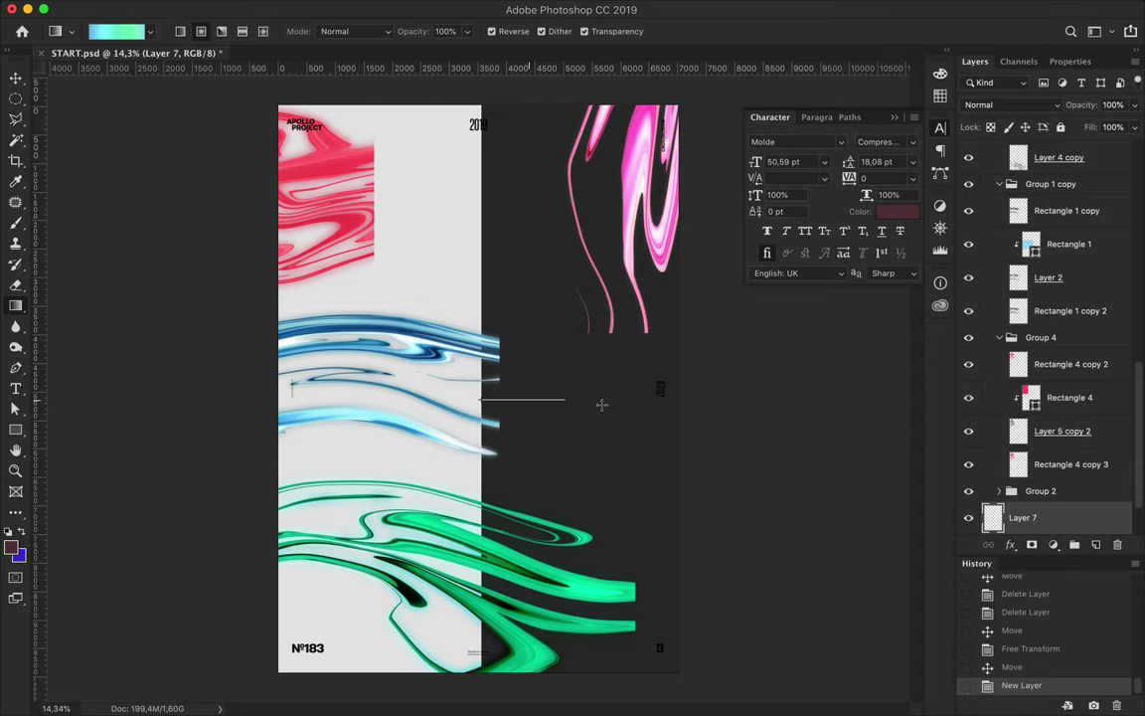
drag(641, 408, 640, 404)
key(ctrl+z)
Step: Choose the black-to-white gradient preset and apply it with reverse turned off
click(117, 31)
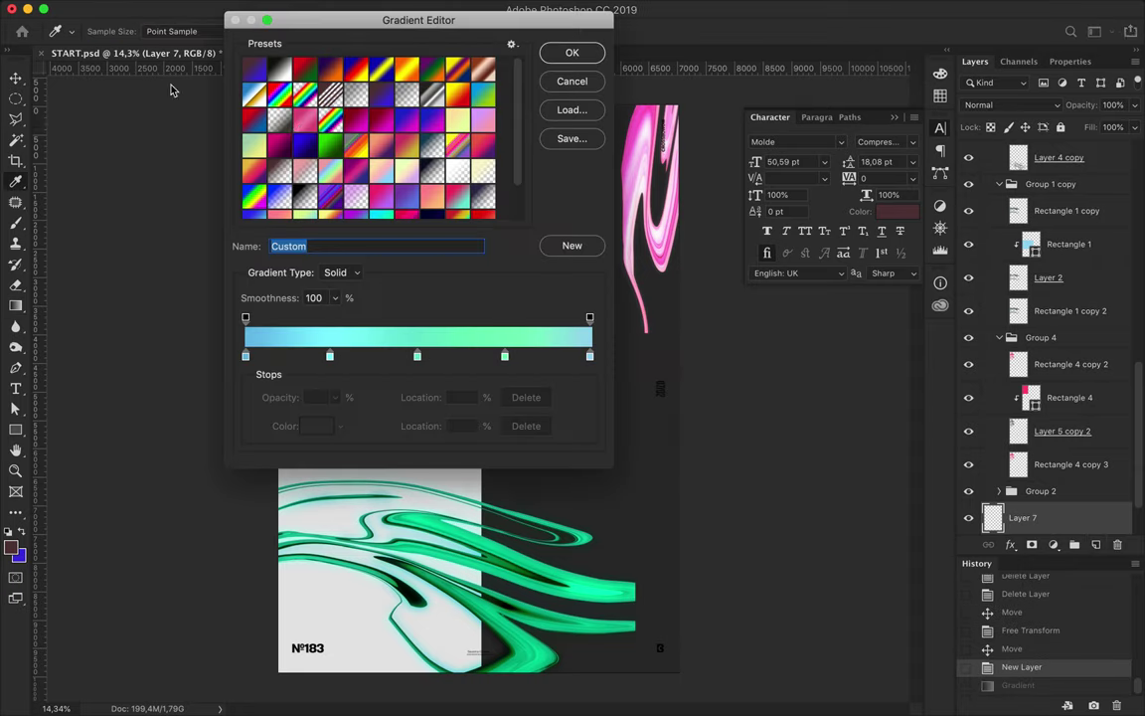
click(288, 166)
click(571, 52)
drag(640, 398, 617, 406)
key(ctrl+z)
click(491, 30)
Step: Warp the gradient outward into a broad soft shadow across the poster's middle
key(ctrl+t)
right_click(480, 402)
click(517, 420)
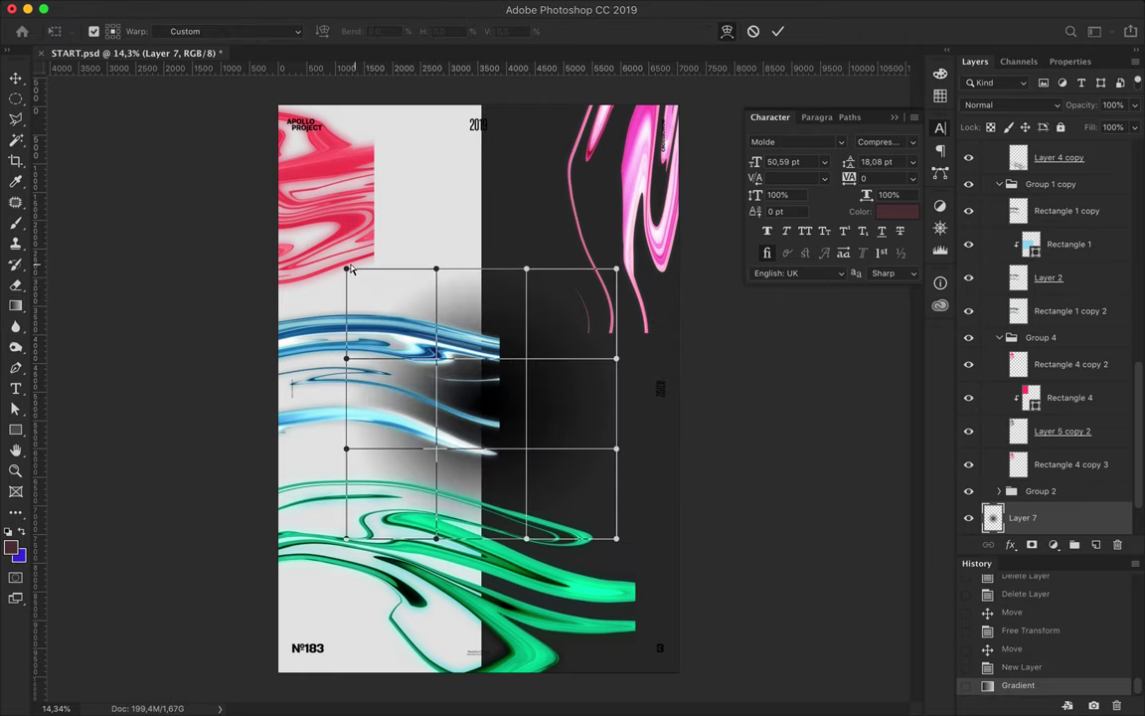
drag(534, 275, 557, 89)
drag(482, 542, 485, 695)
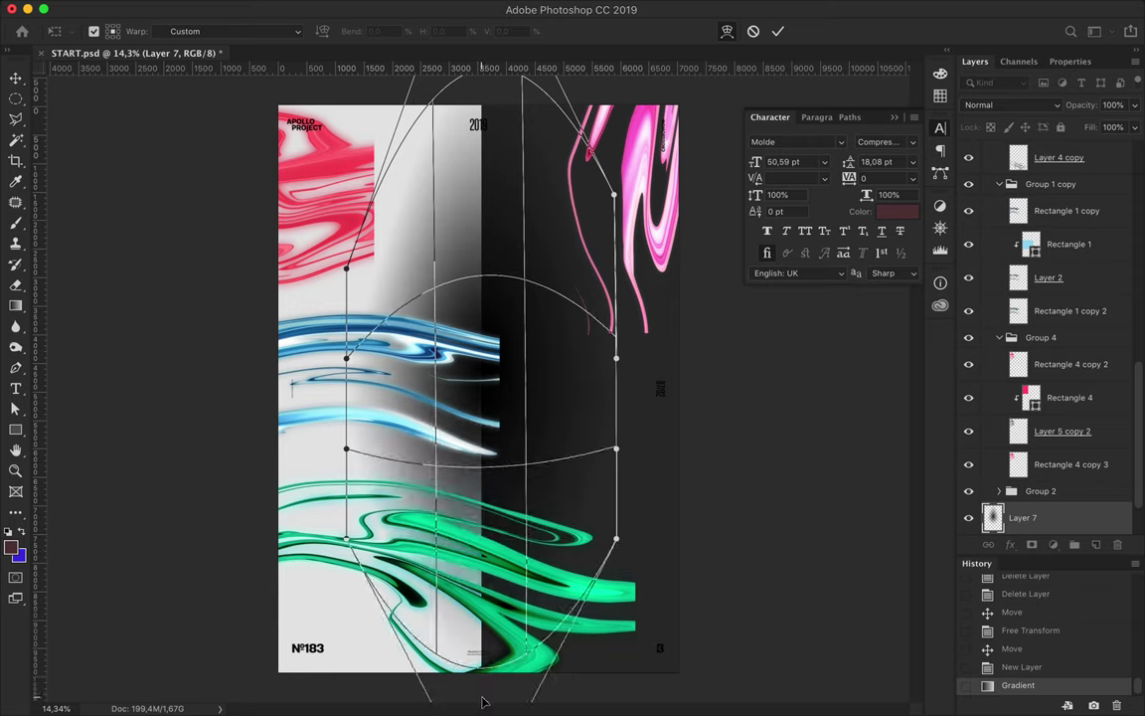
drag(614, 194, 550, 144)
drag(616, 358, 678, 370)
drag(616, 448, 717, 437)
drag(616, 538, 566, 680)
drag(506, 80, 527, 84)
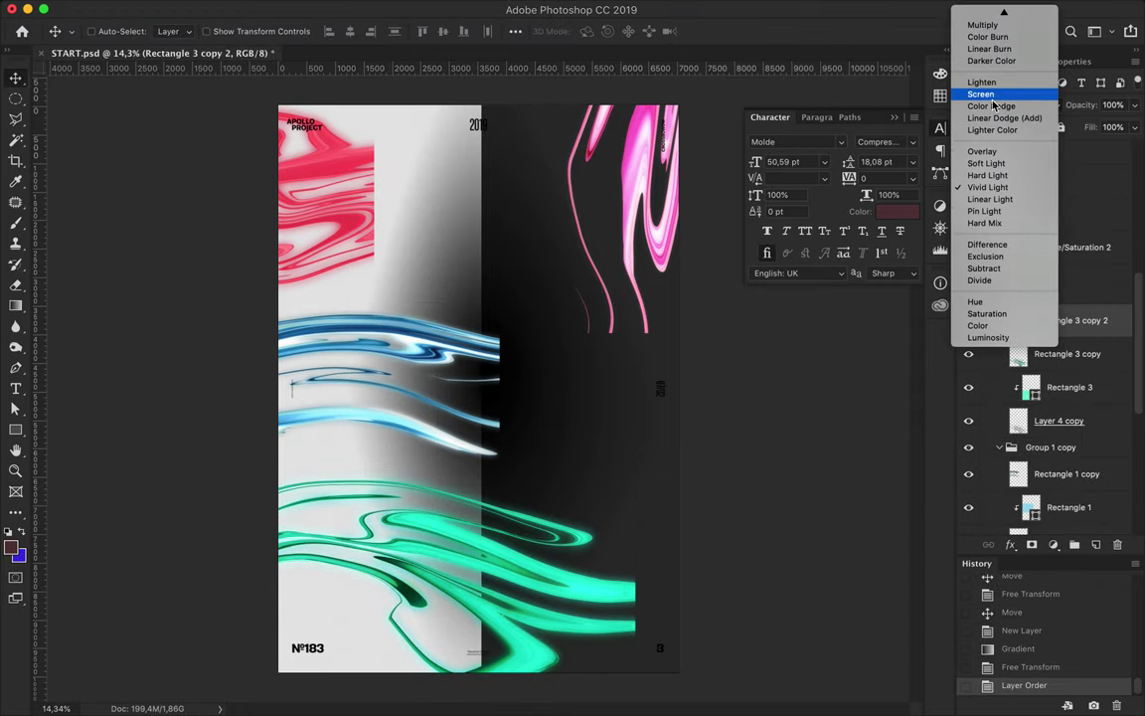
Step: Set the green strokes to Screen and clip Layer 7 to Rectangle 5
click(986, 92)
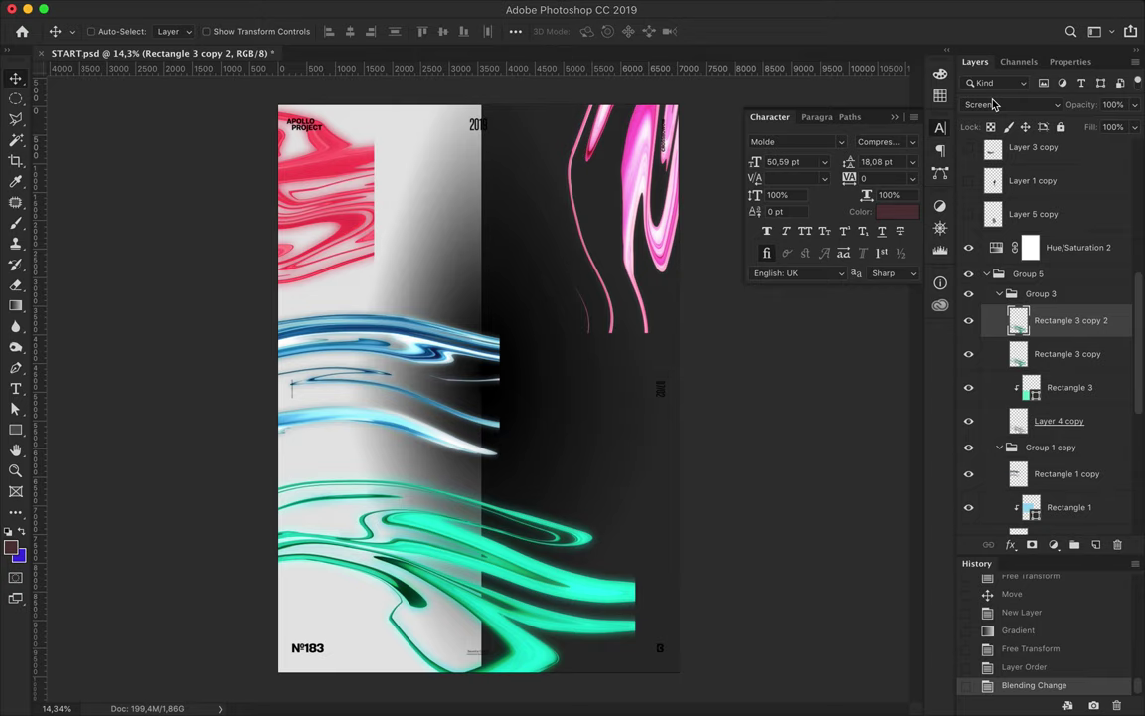
click(465, 298)
click(1012, 104)
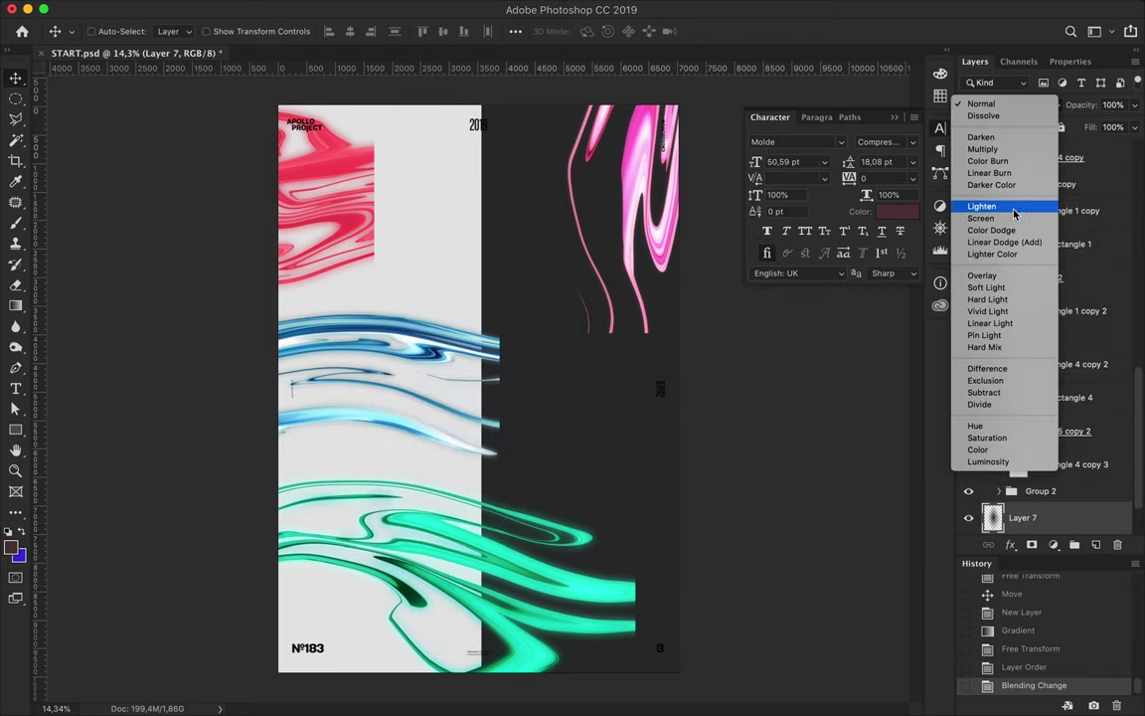
key(Escape)
key(ctrl+alt+g)
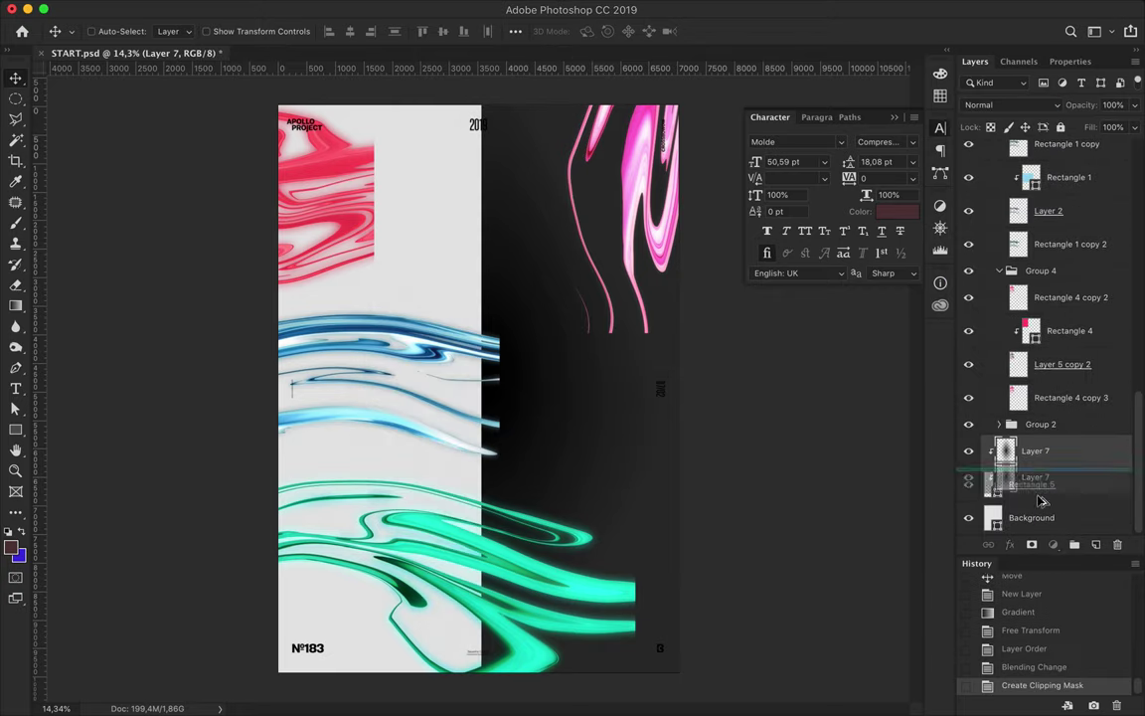
Step: Place a clipped copy of the gradient lower in the stack, set to Multiply with reduced fill
drag(1004, 443, 1030, 497)
click(1030, 498)
key(ctrl+alt+g)
click(1012, 104)
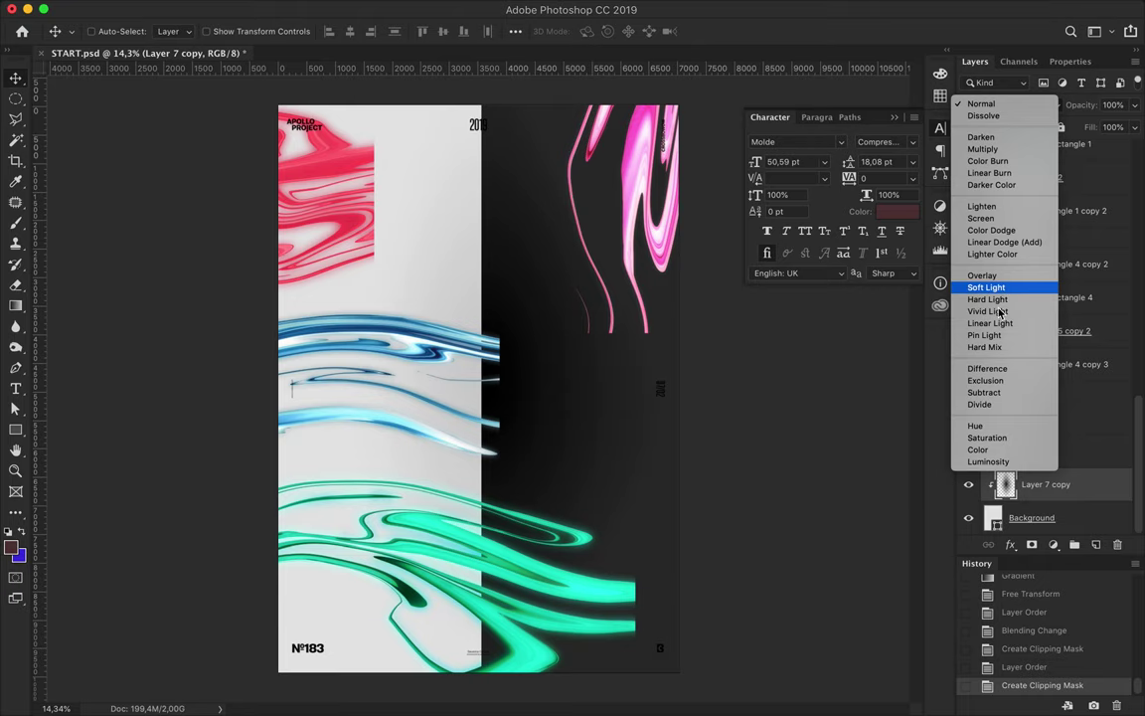
click(983, 149)
drag(1081, 120, 994, 120)
Step: Set Layer 7 to Overlay at 51% fill and nudge Rectangle 5 slightly left
ctrl+click(541, 390)
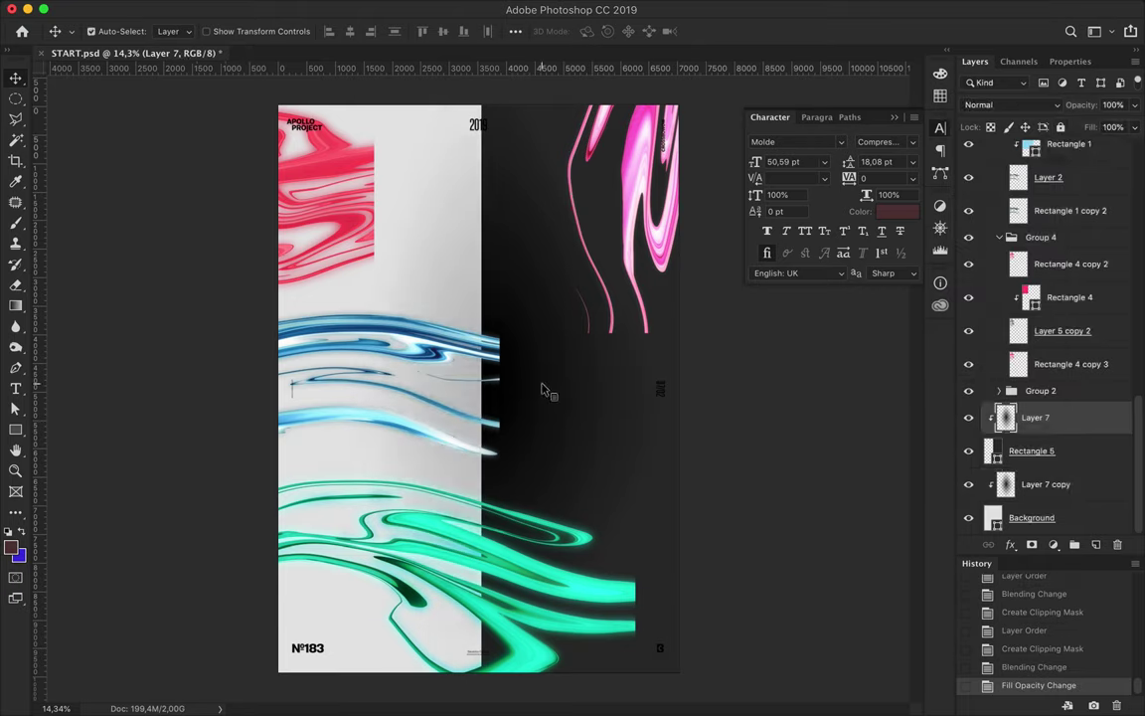
click(1012, 104)
click(984, 277)
click(1134, 127)
drag(1133, 147, 1098, 149)
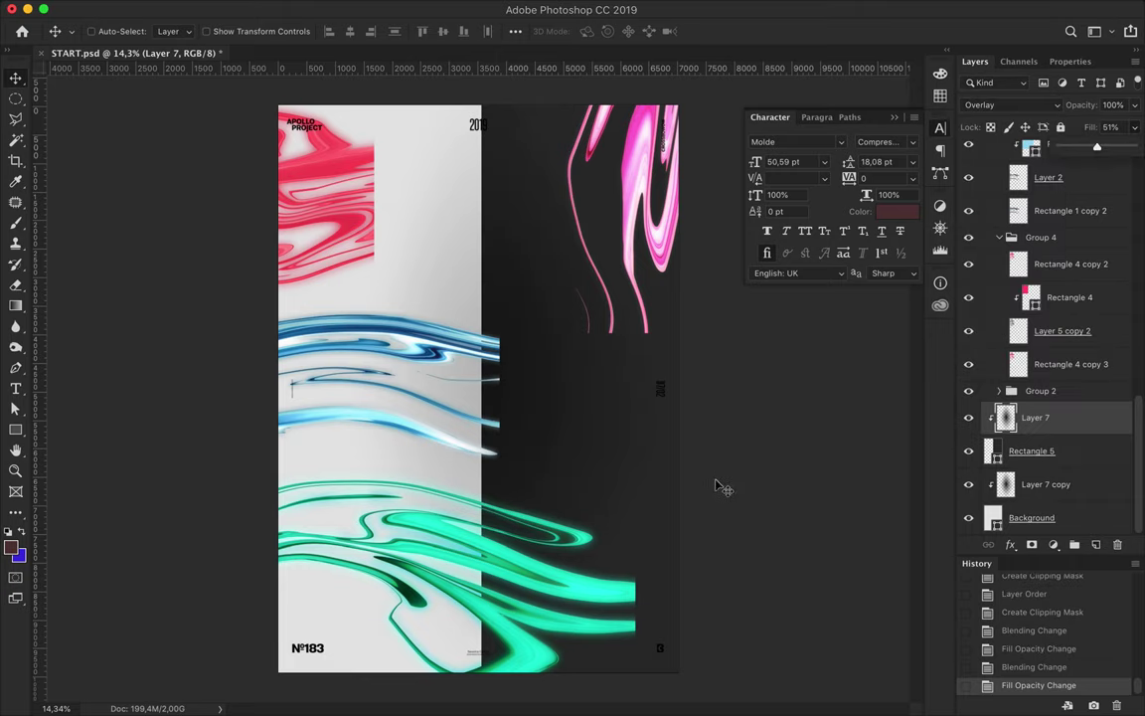
scroll(544, 316, up, 1)
drag(662, 455, 663, 454)
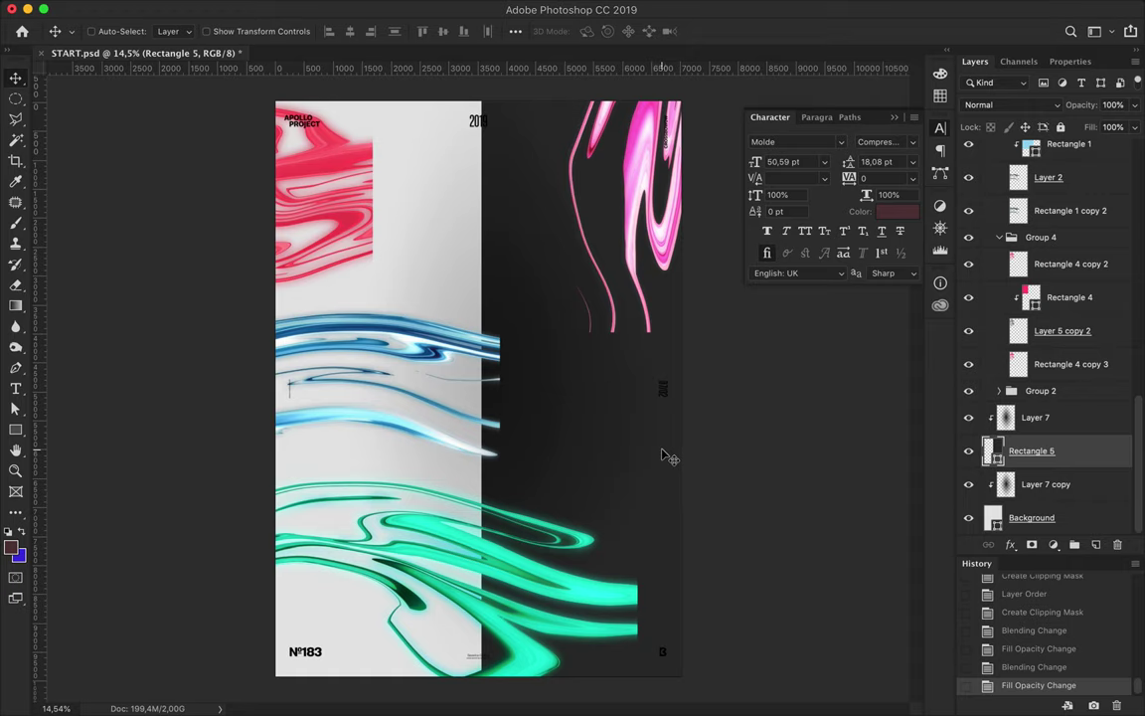
Step: Move the blue strokes to the right edge and delete the green strokes
ctrl+click(449, 357)
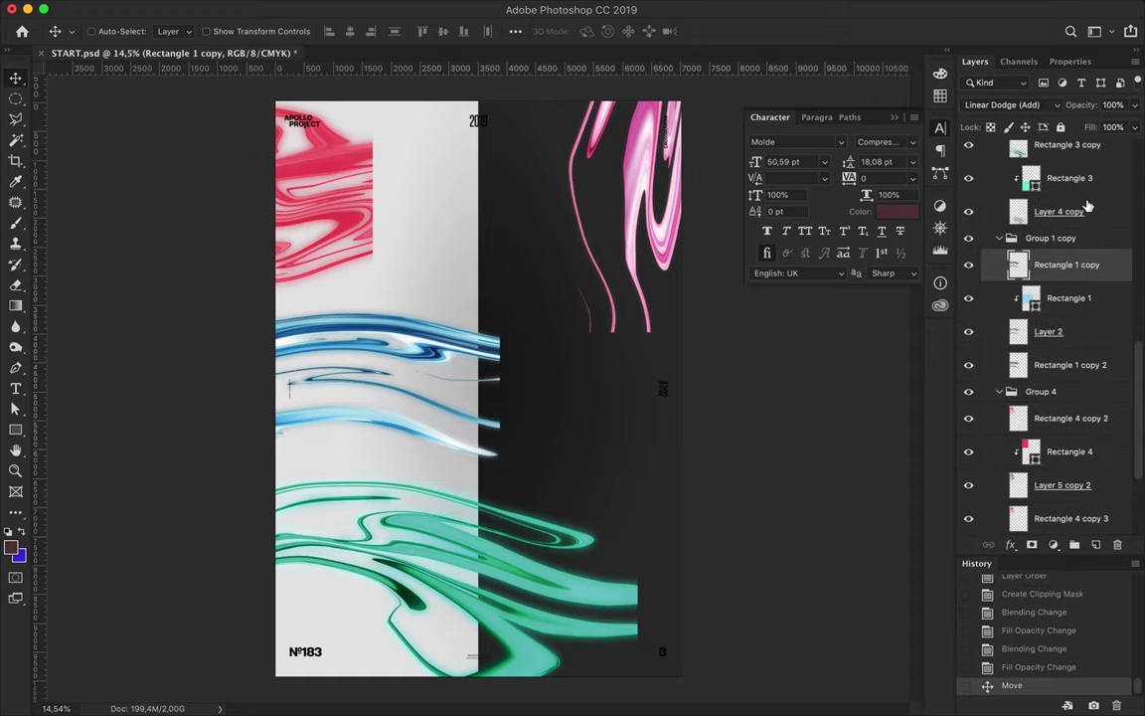
drag(449, 357, 621, 355)
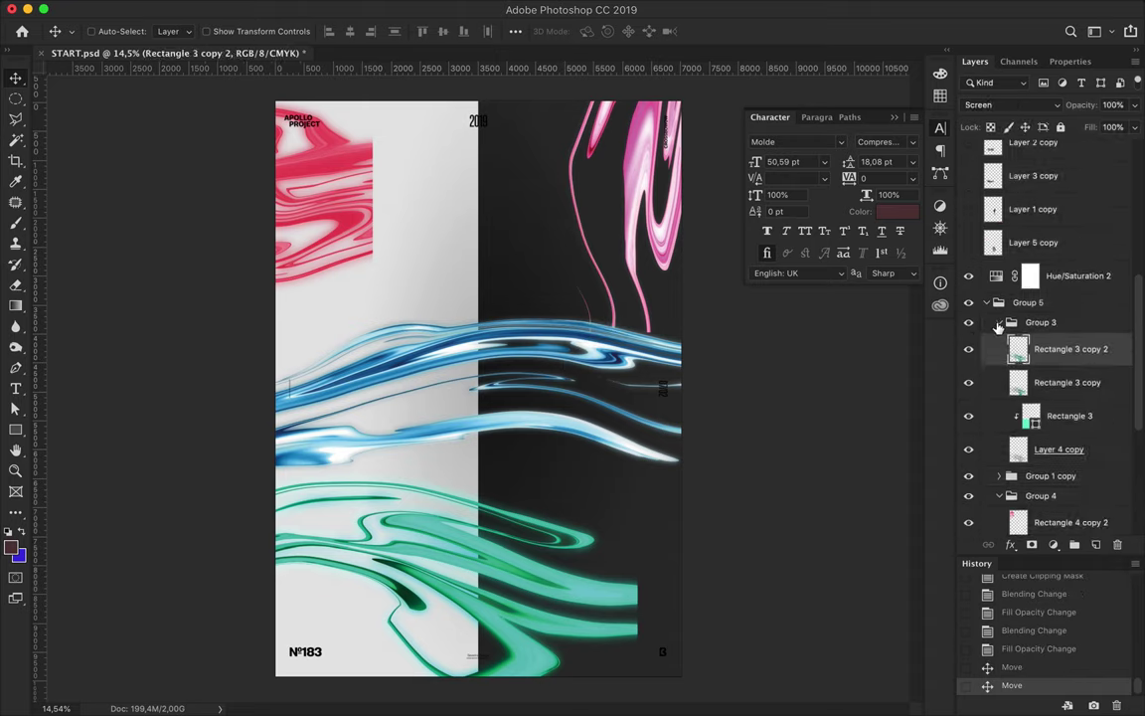
drag(515, 593, 613, 434)
key(Delete)
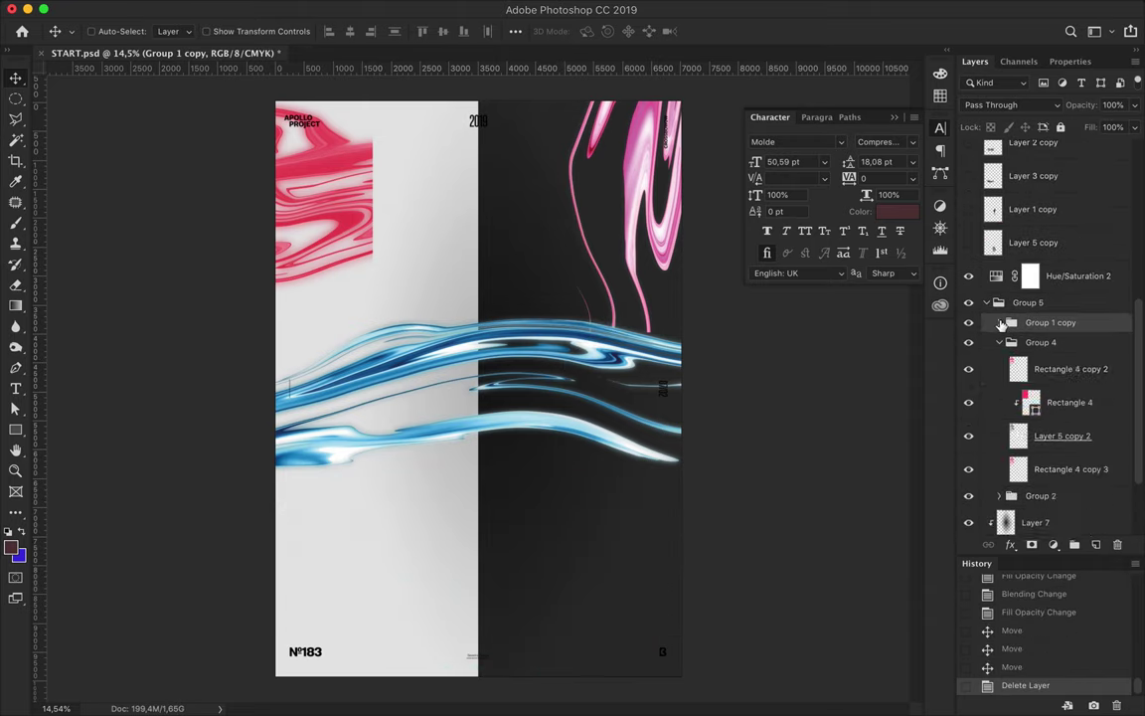
Step: Copy the red swirl to the lower right and rotate the pink swirl -90° toward the top right
mouse_move(351, 254)
mouse_down()
mouse_move(489, 286)
mouse_move(460, 312)
mouse_up()
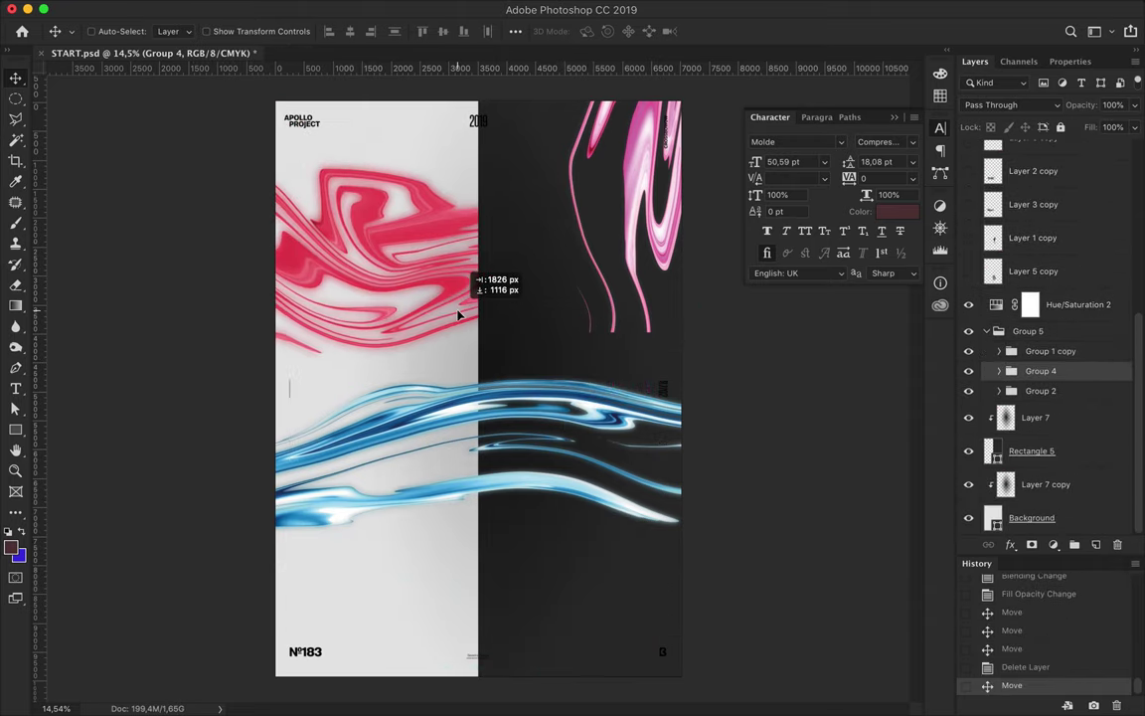
drag(406, 283, 810, 628)
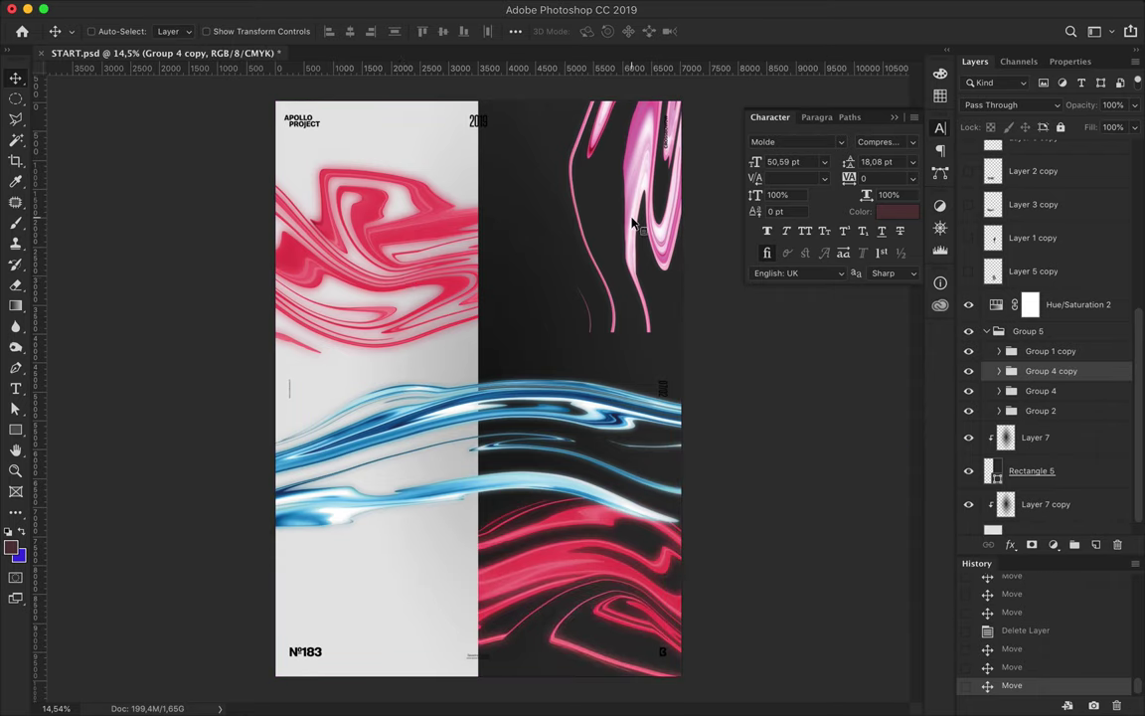
click(1041, 411)
key(ctrl+t)
mouse_move(438, 310)
mouse_down()
mouse_move(350, 159)
mouse_move(706, 169)
mouse_up()
drag(519, 109, 606, 186)
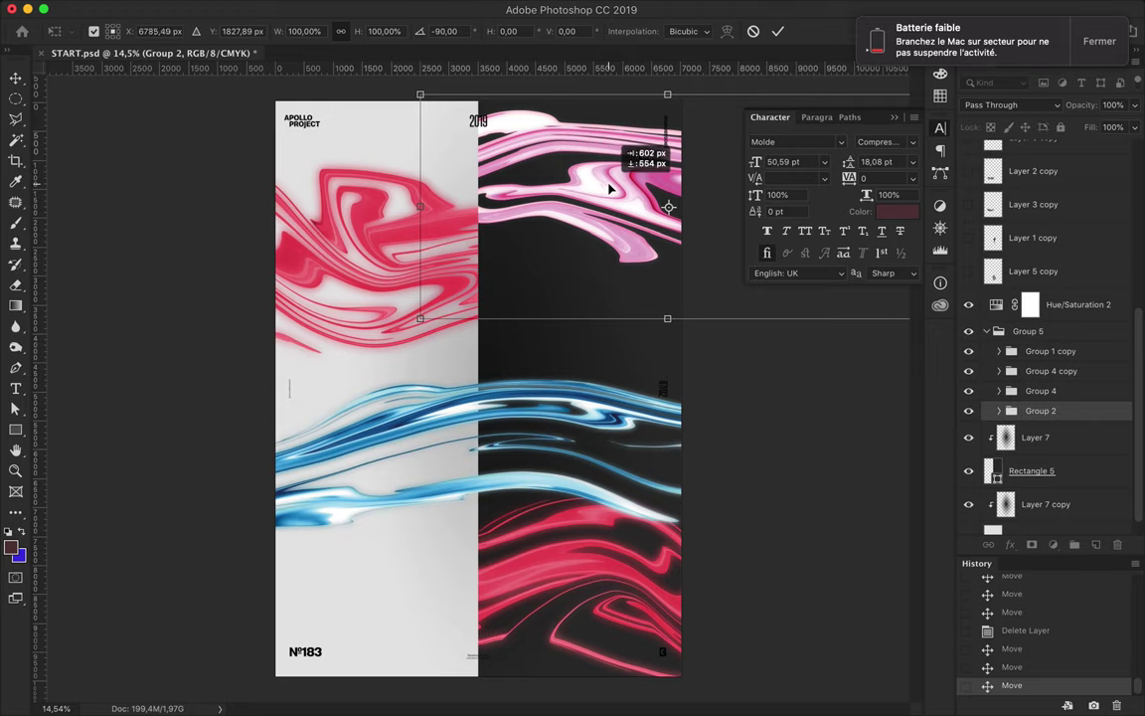
key(Return)
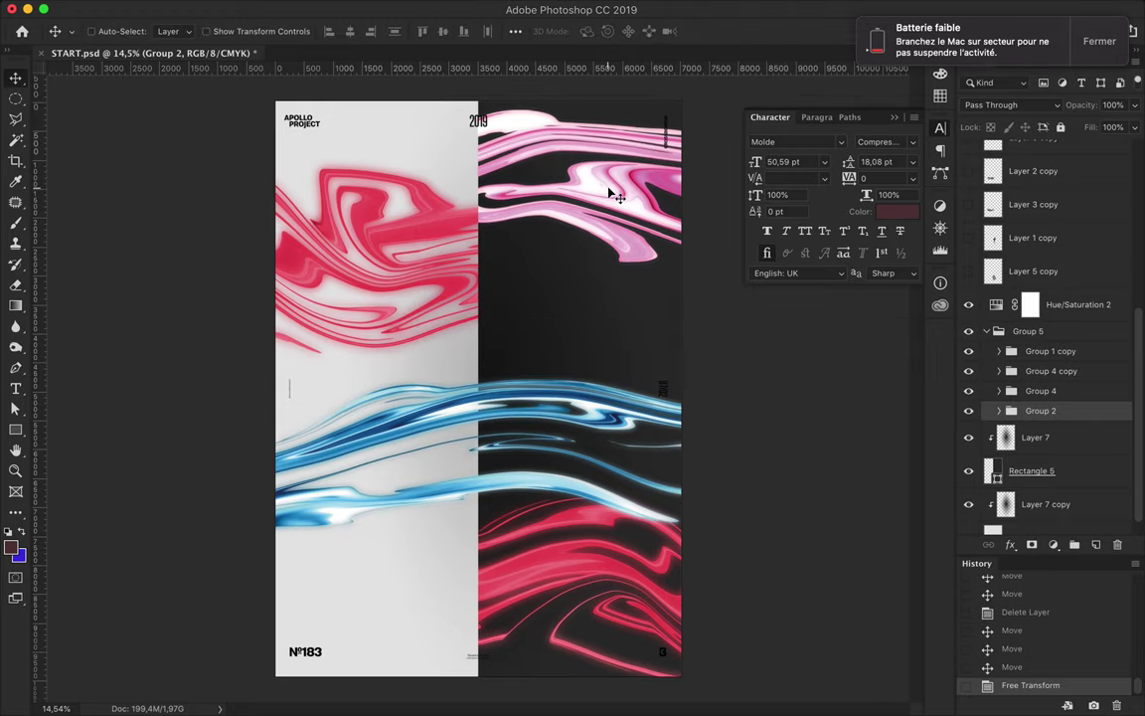
Step: Add a blue strokes copy, Group 1 copy 2, across the dark panel's upper half
drag(401, 426, 378, 415)
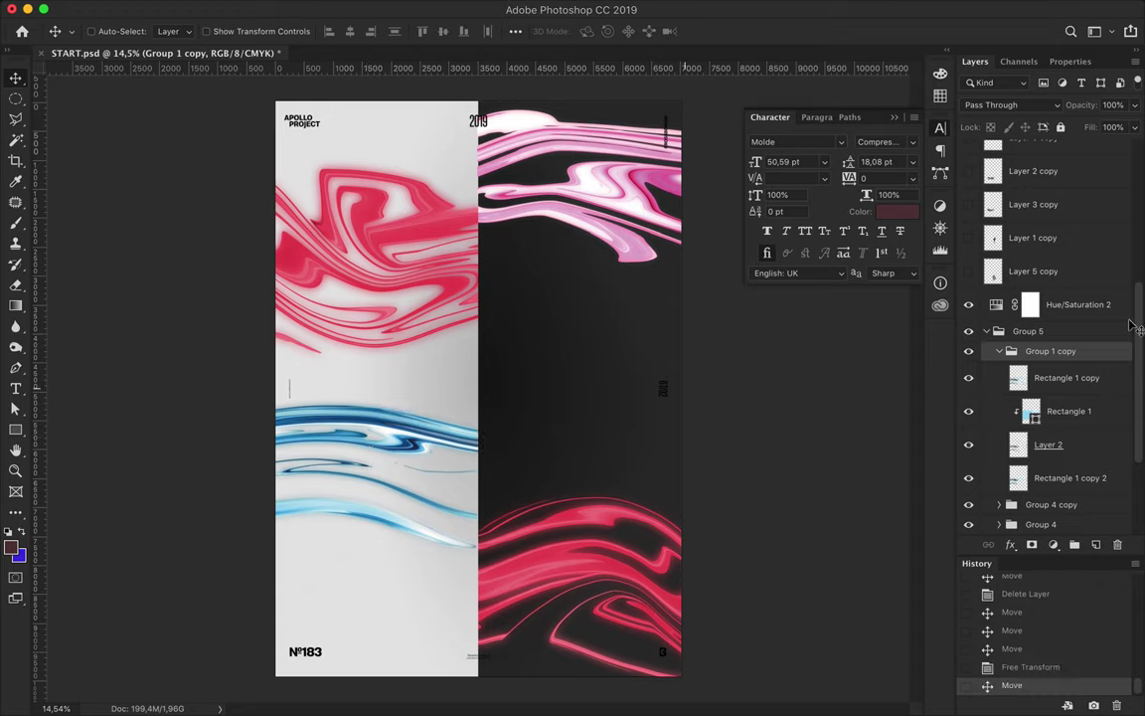
drag(523, 459, 611, 295)
click(1041, 430)
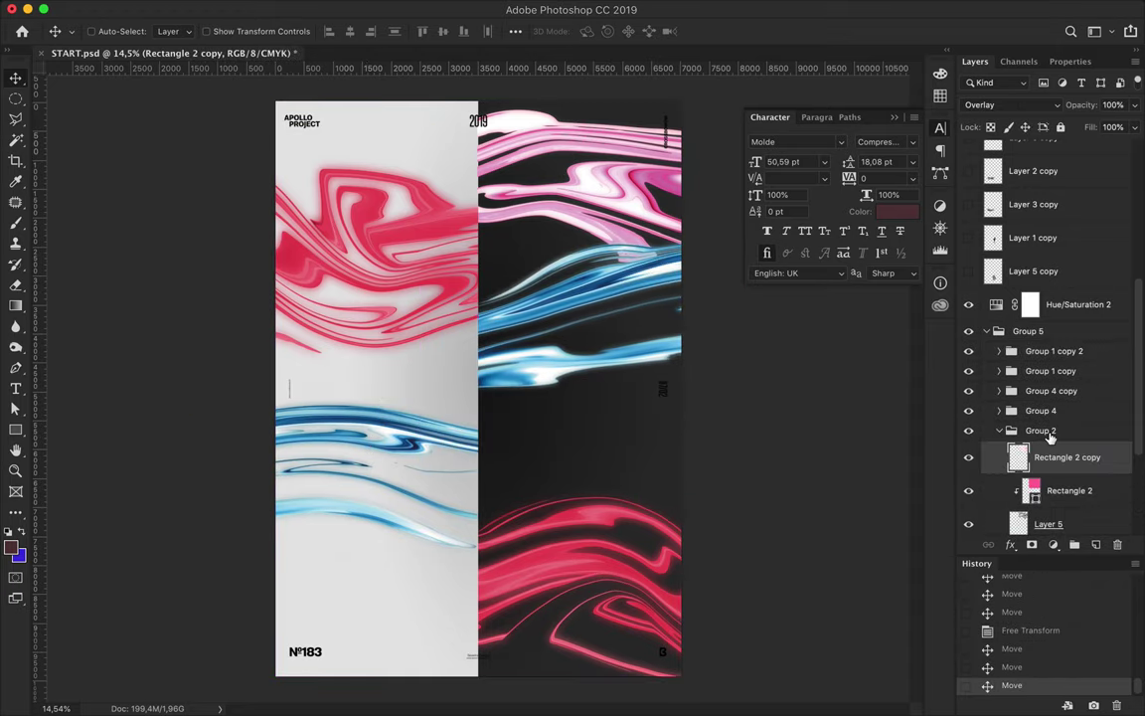
key(Delete)
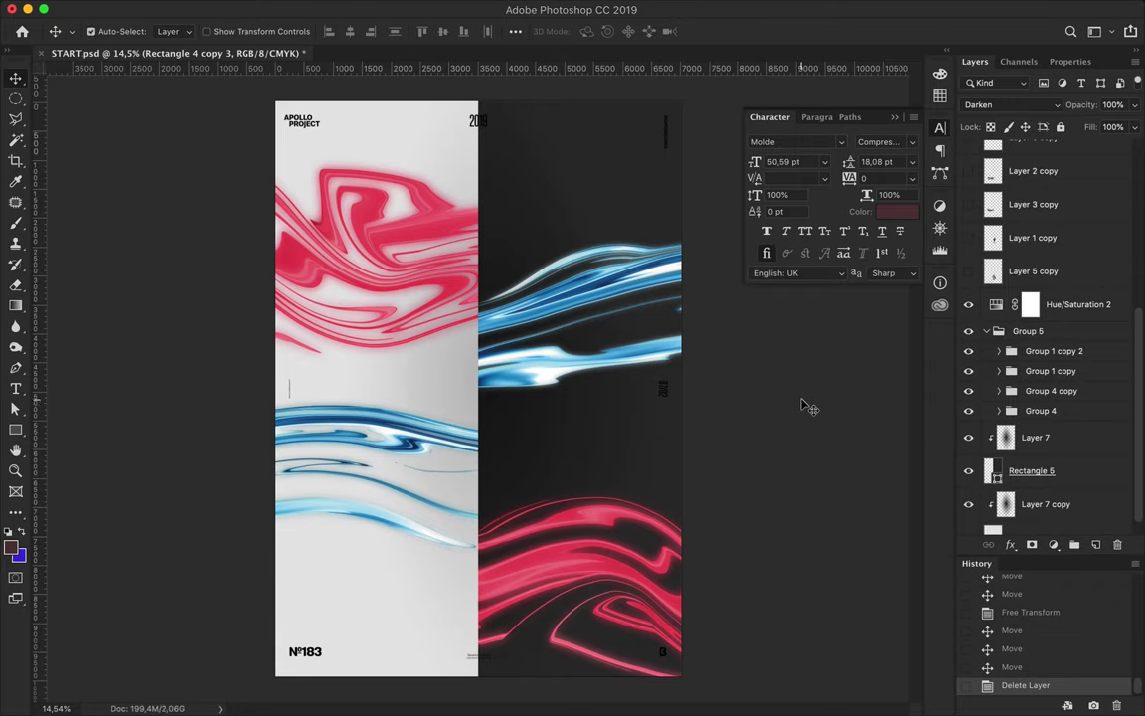
key(ctrl+z)
ctrl+click(369, 255)
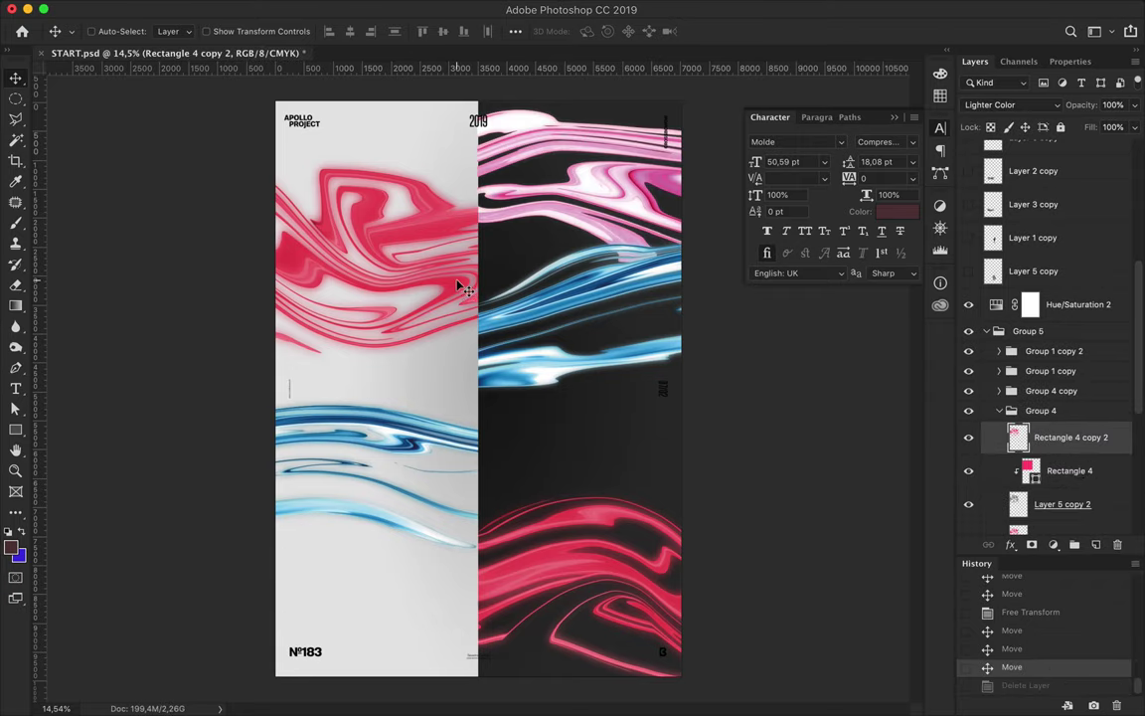
Step: Try a light pink fill sampled from the artwork on Rectangle 4, then undo it
key(a)
click(419, 259)
click(236, 31)
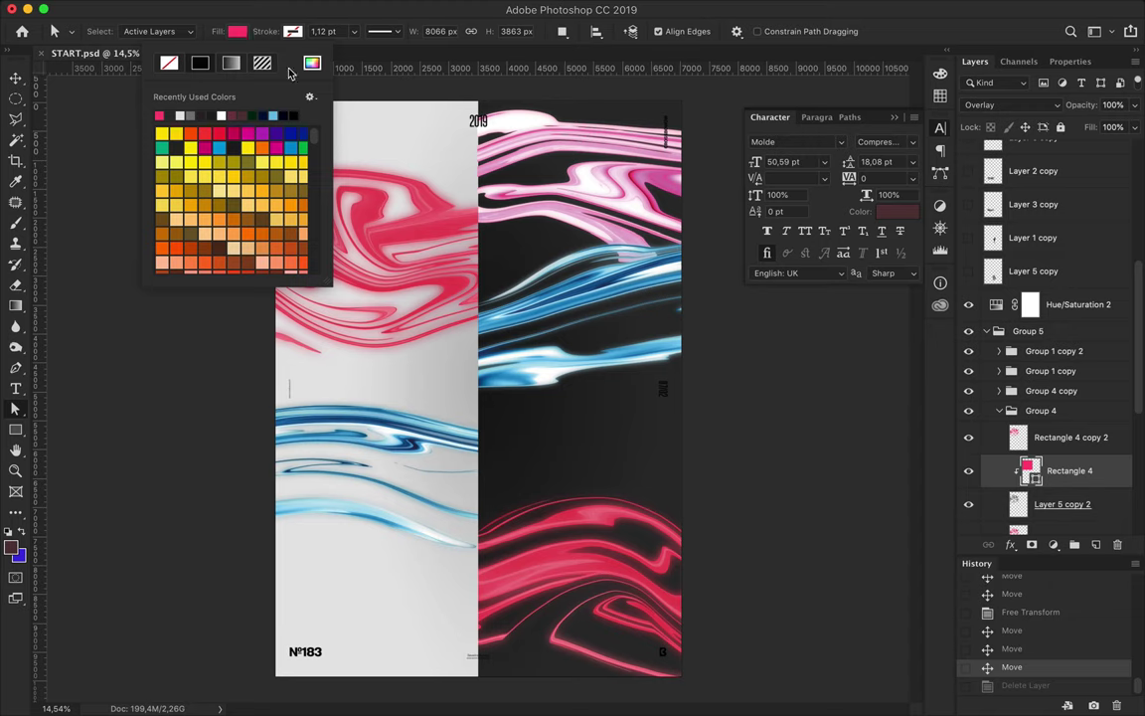
click(312, 63)
click(572, 161)
key(Return)
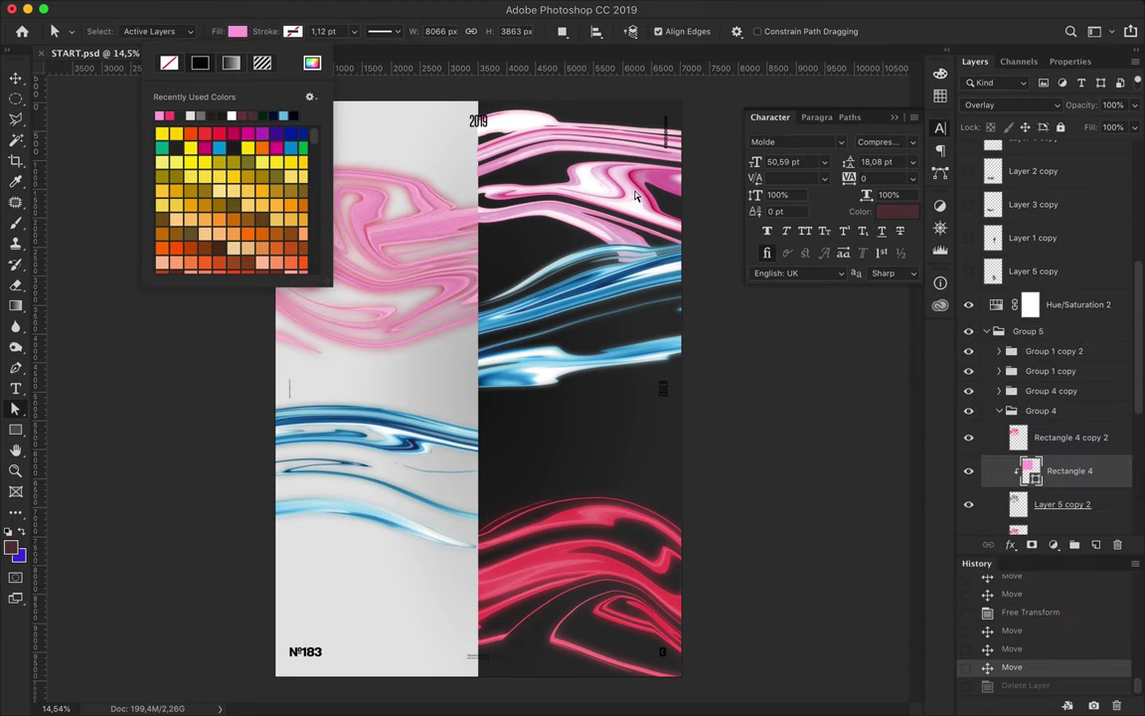
key(Return)
key(v)
key(ctrl+z)
Step: Delete the red swirl group and nudge the pink swirl into the lower right
click(1033, 411)
key(Delete)
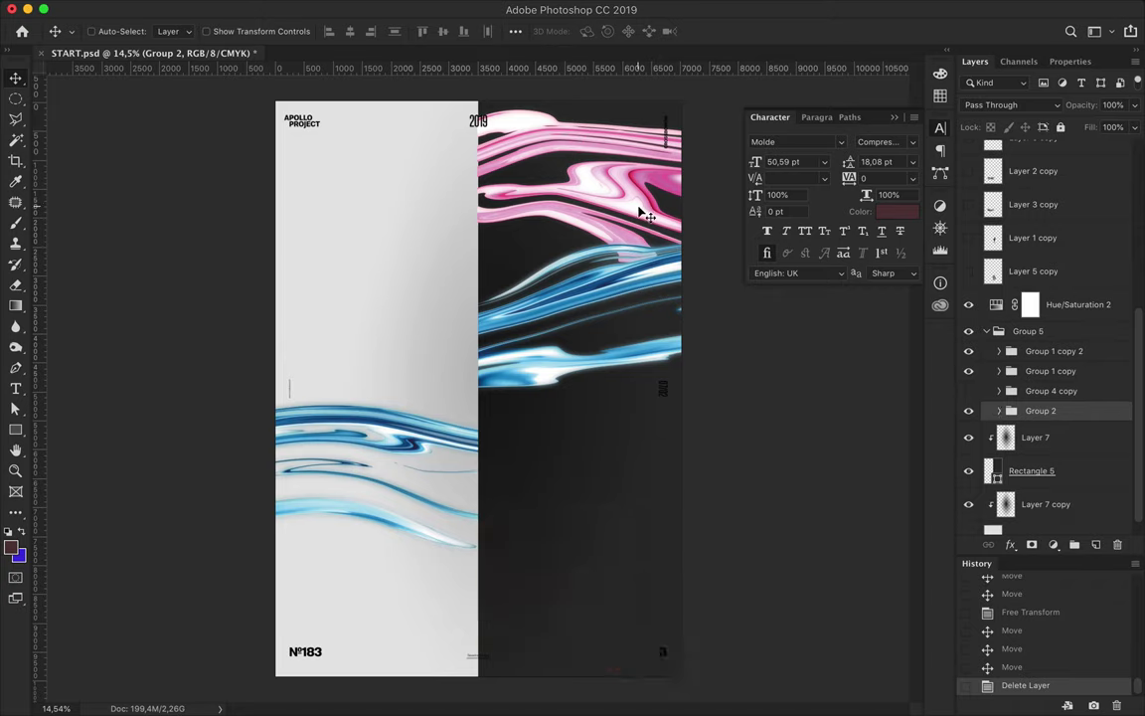
mouse_move(641, 212)
mouse_down()
mouse_move(641, 515)
mouse_move(225, 264)
mouse_up()
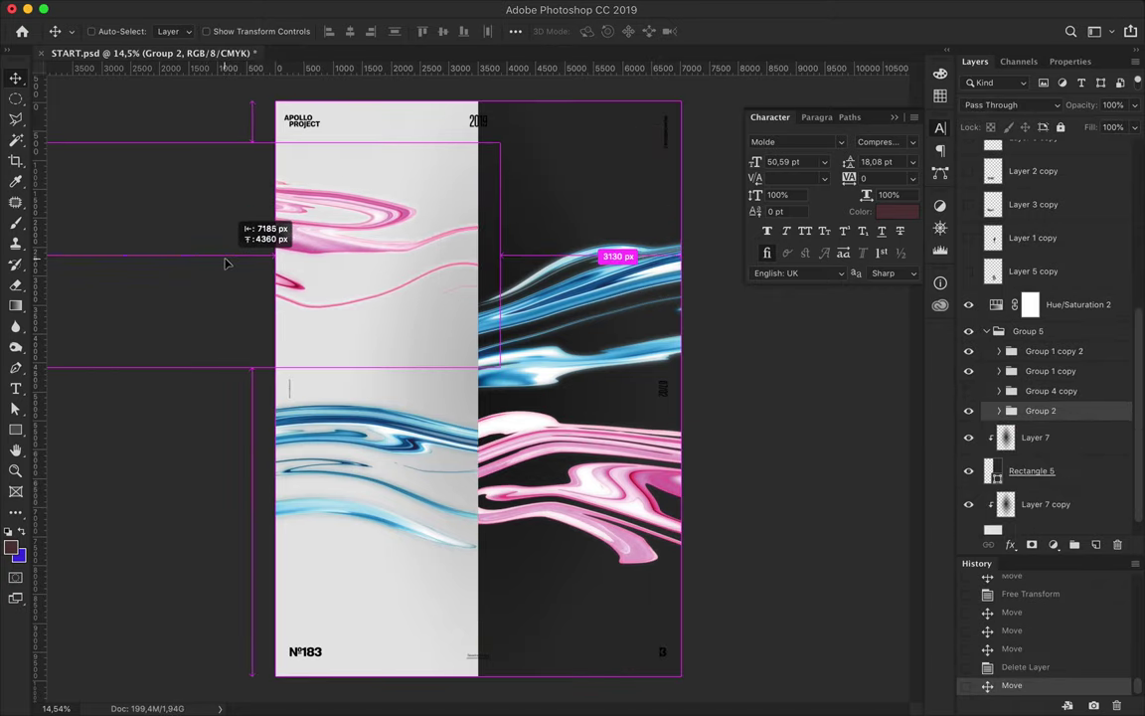
key(alt+Right)
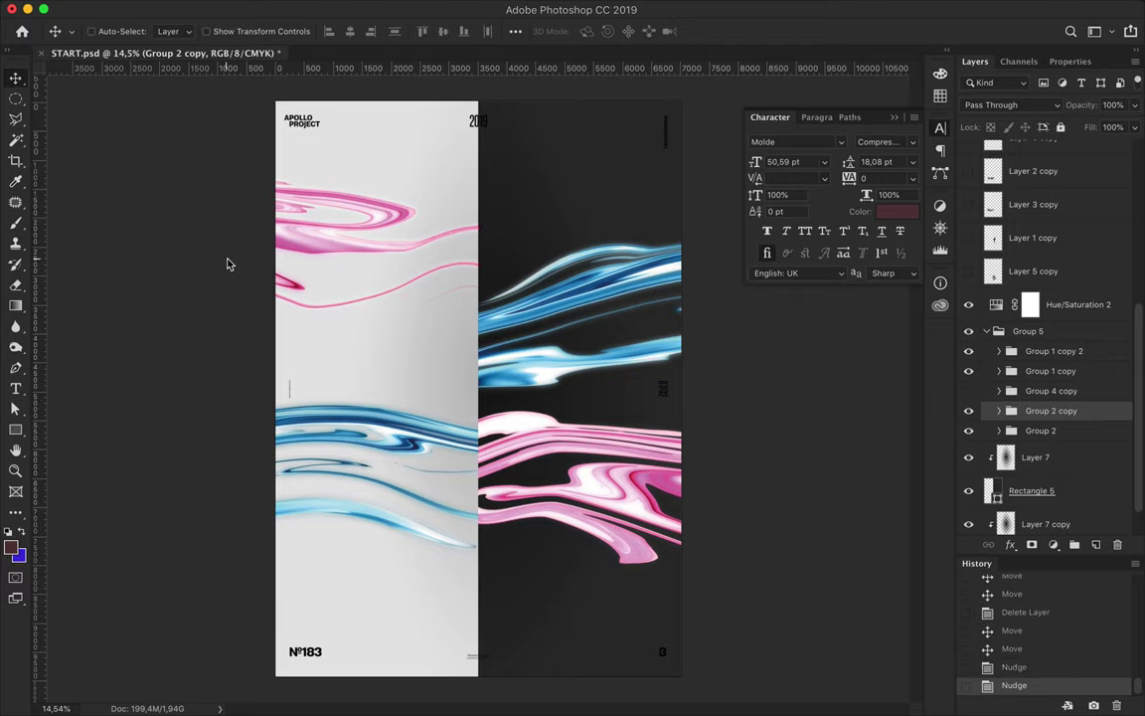
Step: Remove the pink swirl copy and duplicate blue strokes, then raise the pink swirl onto the dark half
drag(238, 263, 344, 340)
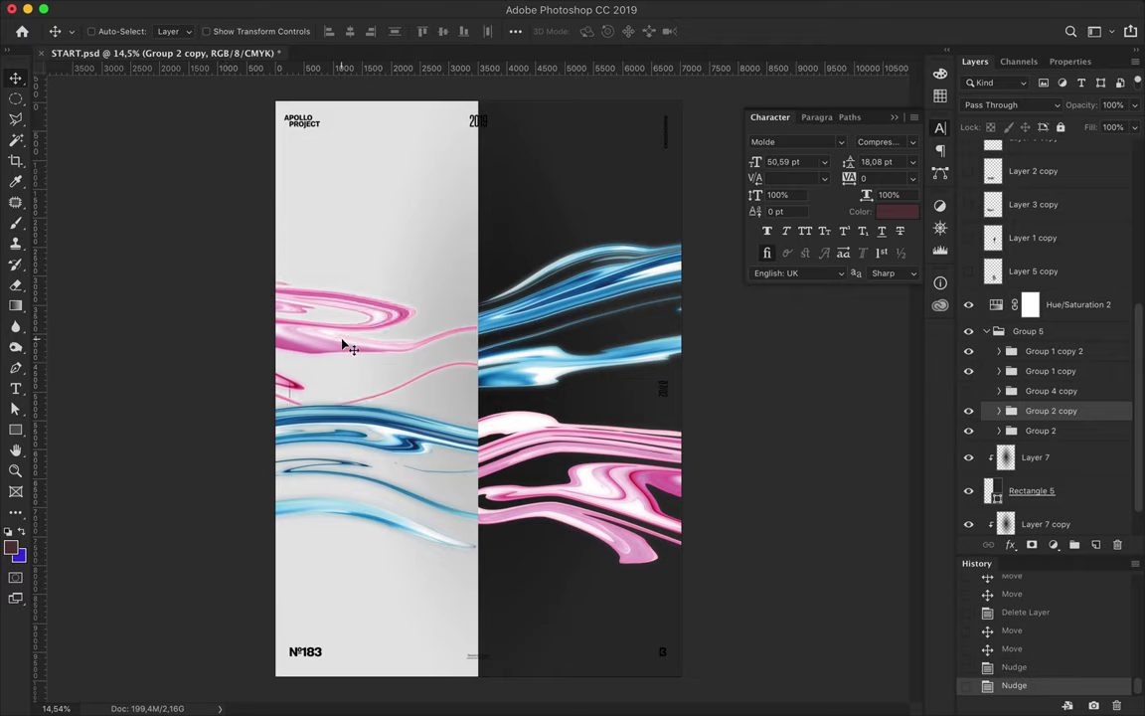
key(Delete)
key(Delete)
click(1054, 350)
key(Delete)
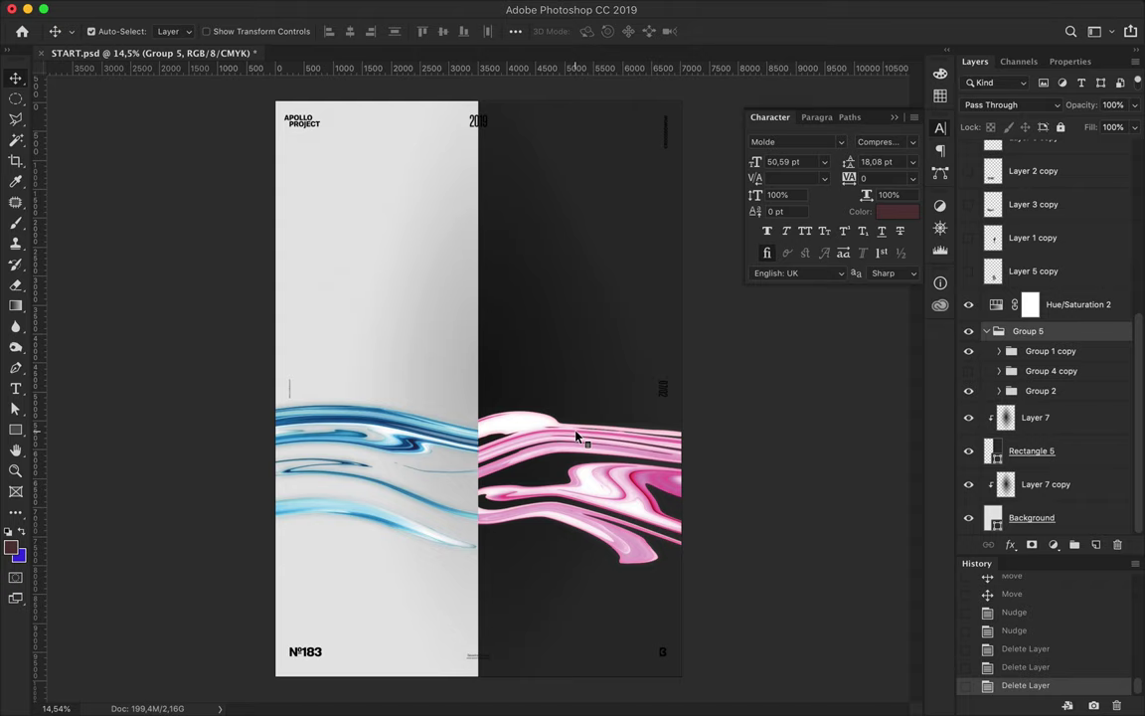
click(637, 471)
drag(637, 471, 637, 262)
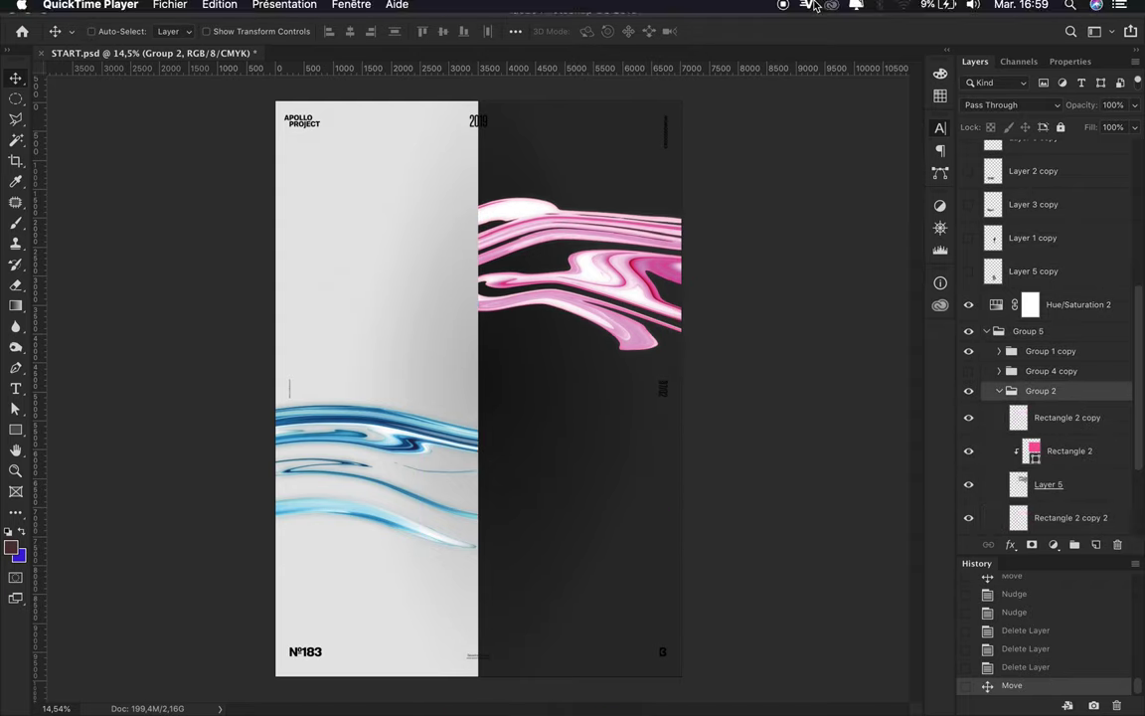
Step: Add a Vibrance adjustment layer with boosted vibrance and adjusted saturation
click(999, 391)
click(1053, 545)
click(1029, 644)
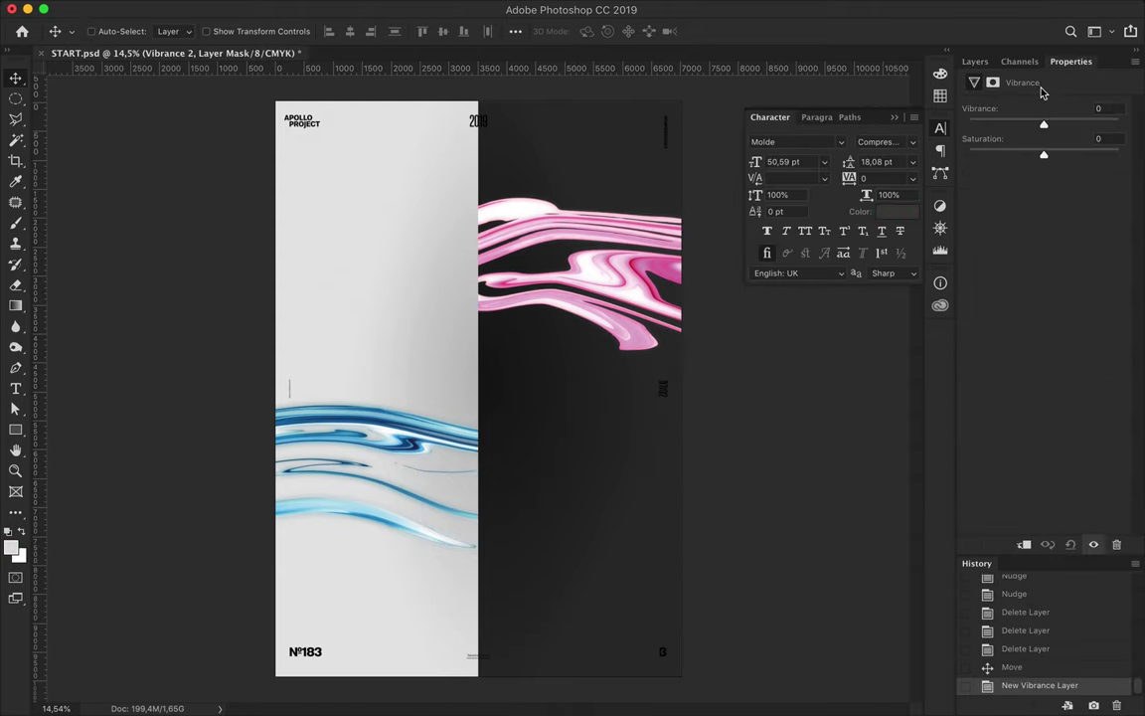
drag(1043, 125, 1119, 124)
mouse_move(1043, 154)
mouse_down()
mouse_move(1059, 153)
mouse_move(1040, 155)
mouse_move(1071, 125)
mouse_up()
drag(1039, 154, 1058, 156)
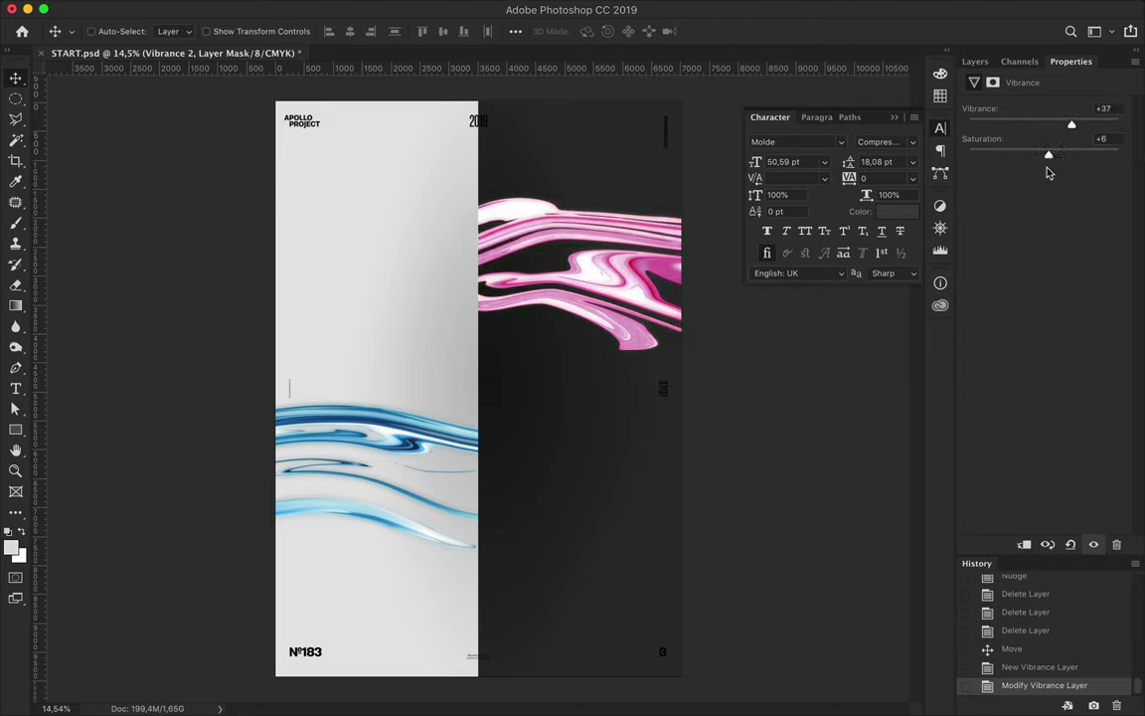
Step: Add a Levels adjustment layer with the black input raised to 36
click(975, 61)
click(1058, 517)
click(1034, 626)
drag(1001, 227, 1016, 226)
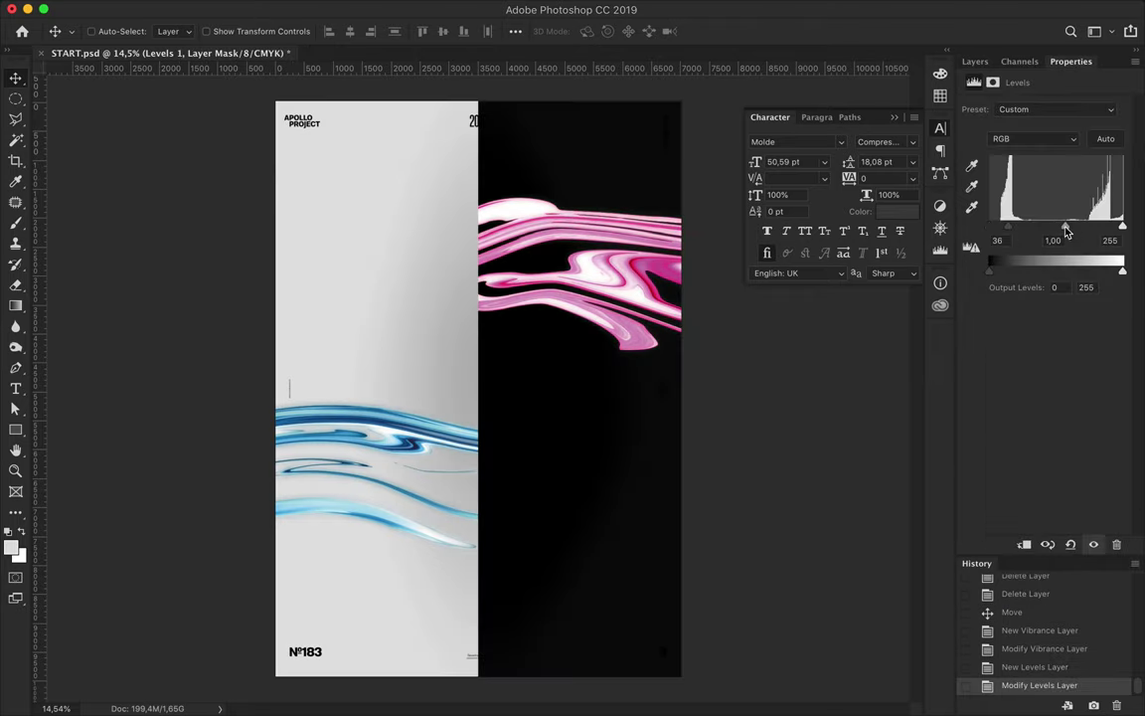
Step: Clip, then delete the Levels and Vibrance adjustments; leave Hue/Saturation 2 unclipped
click(975, 60)
alt+click(1018, 444)
alt+click(1018, 412)
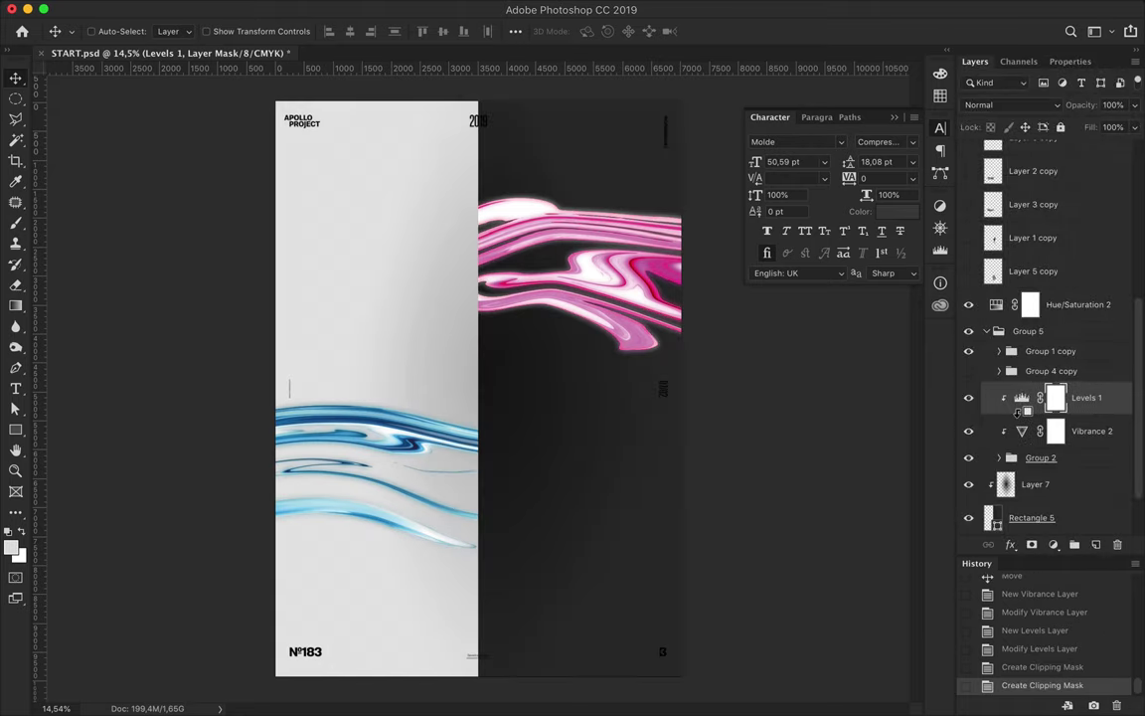
shift+click(1022, 434)
key(Delete)
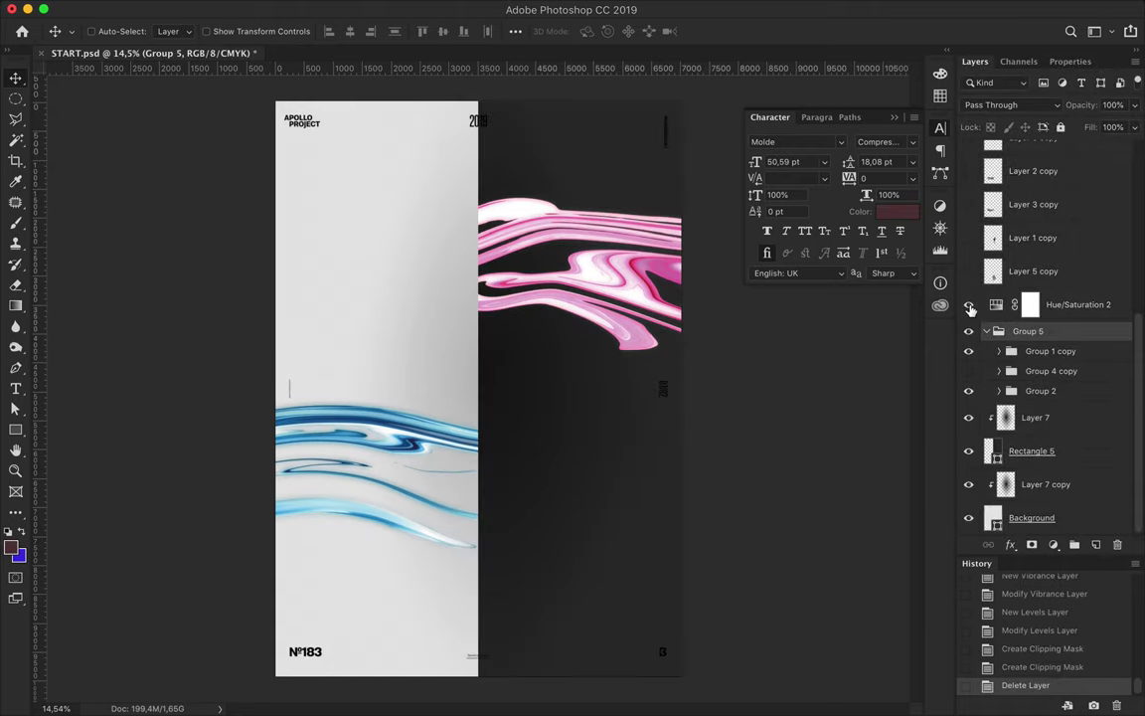
click(1054, 304)
alt+click(1020, 317)
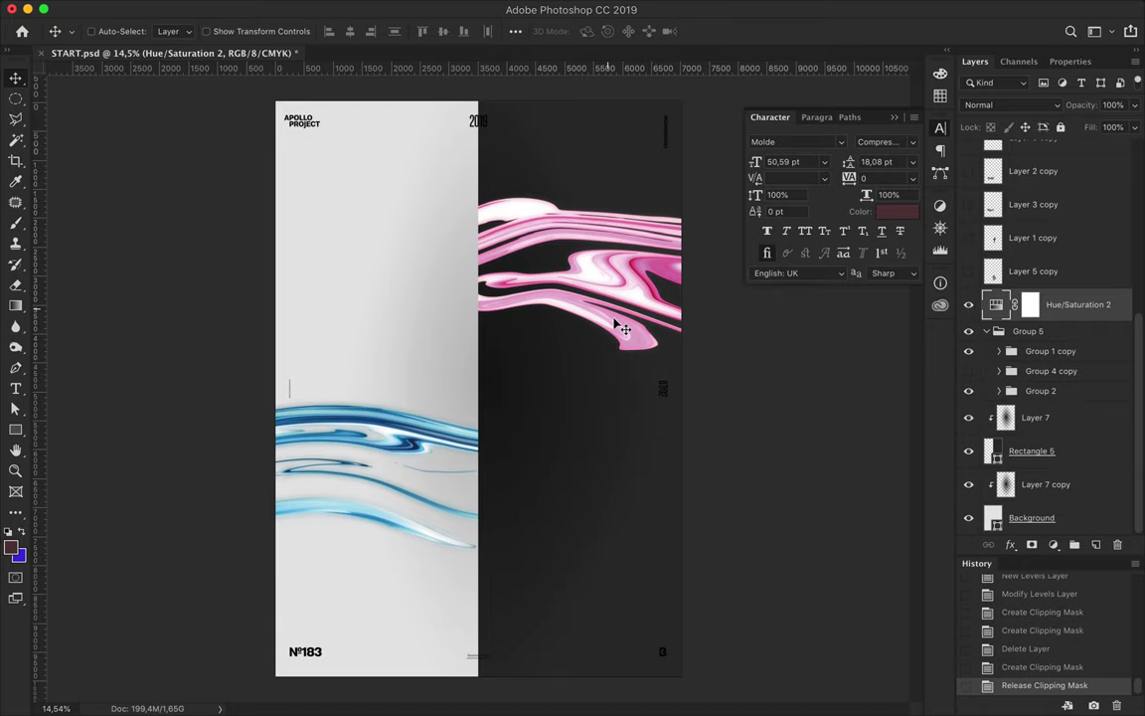
Step: Duplicate the Group 1 copy blue wave group and merge the duplicate into one layer
scroll(613, 317, down, 2)
scroll(628, 364, down, 2)
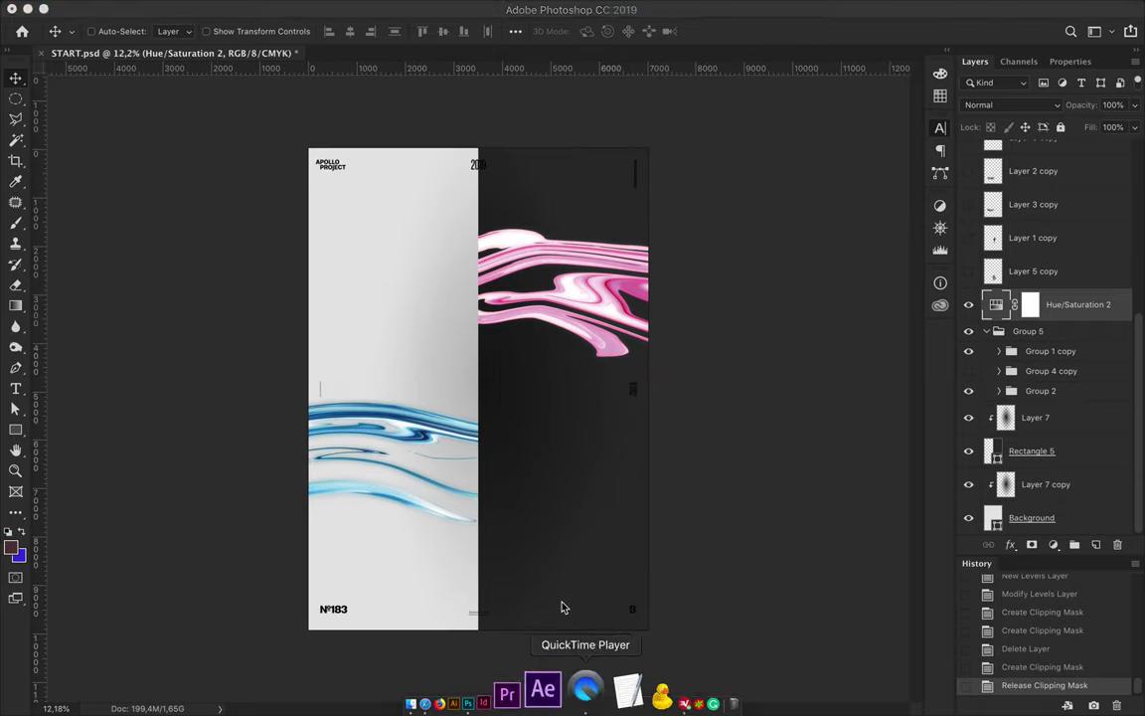
click(1050, 334)
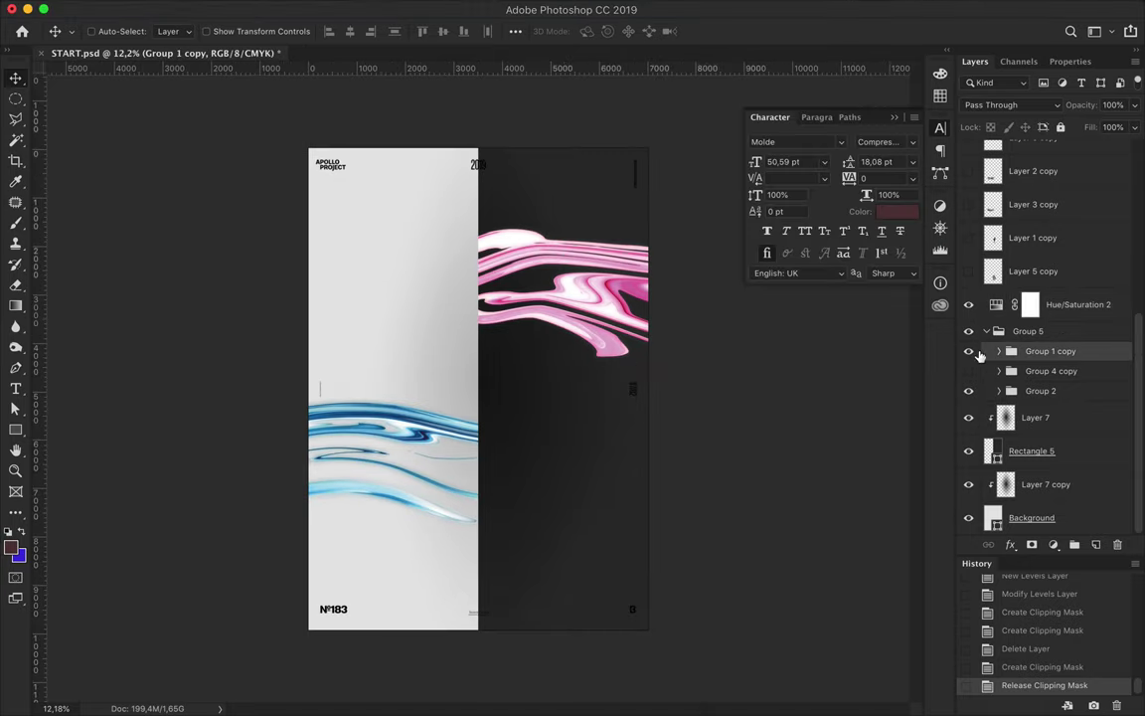
drag(1051, 351, 1039, 338)
key(super+e)
click(391, 9)
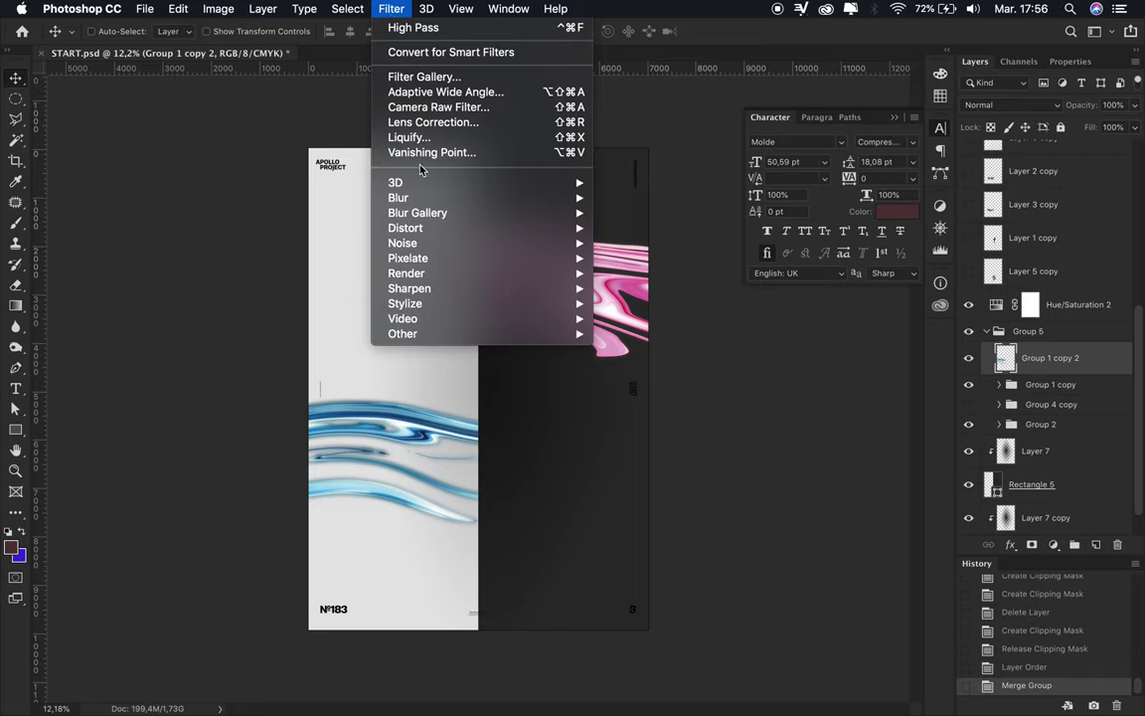
Step: Spherize the merged blue waves four times at 100%, reposition them, and merge a duplicate of pink Group 2
click(621, 303)
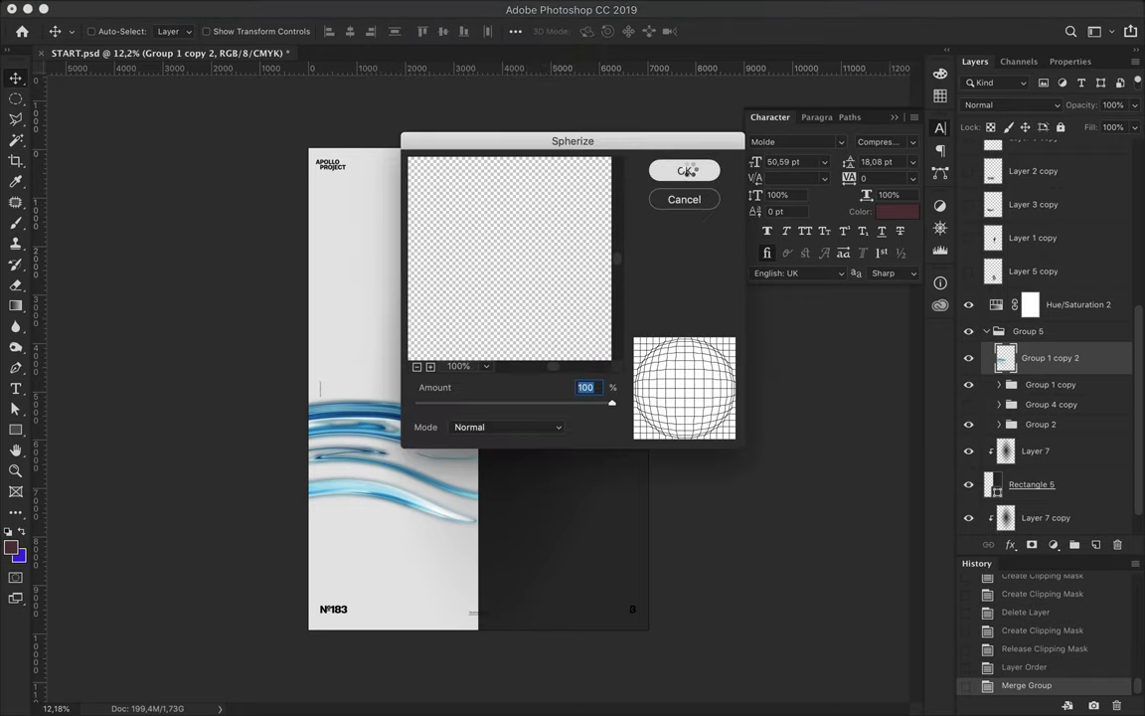
click(684, 169)
click(391, 9)
click(377, 107)
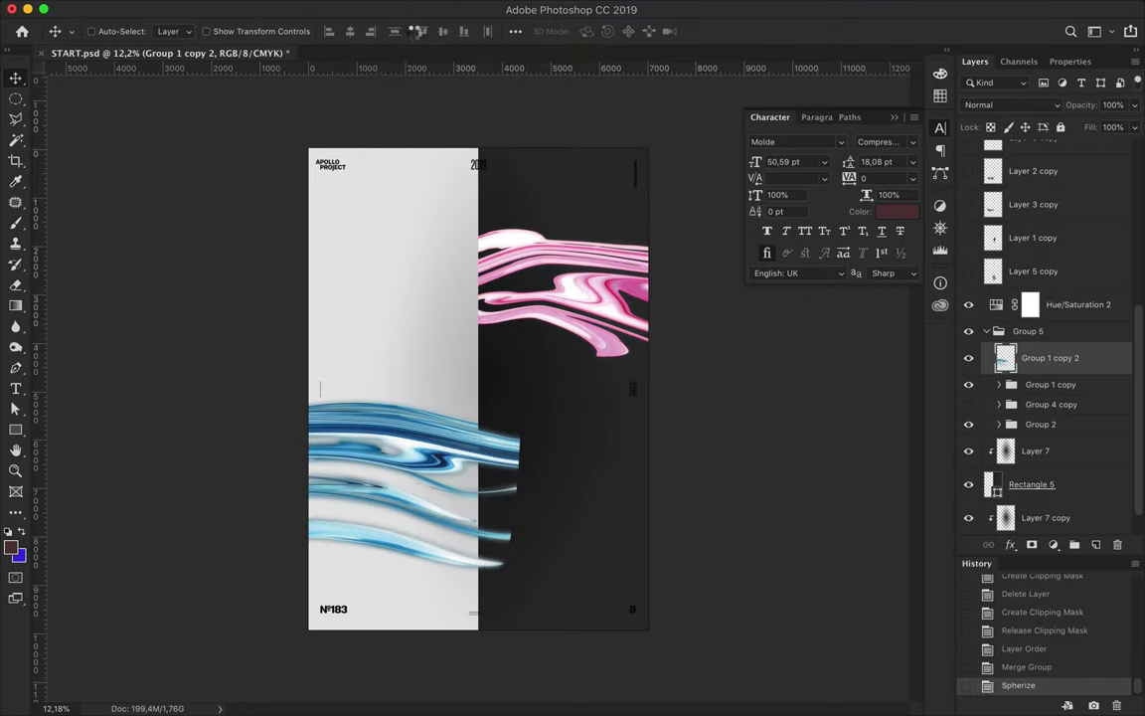
click(397, 9)
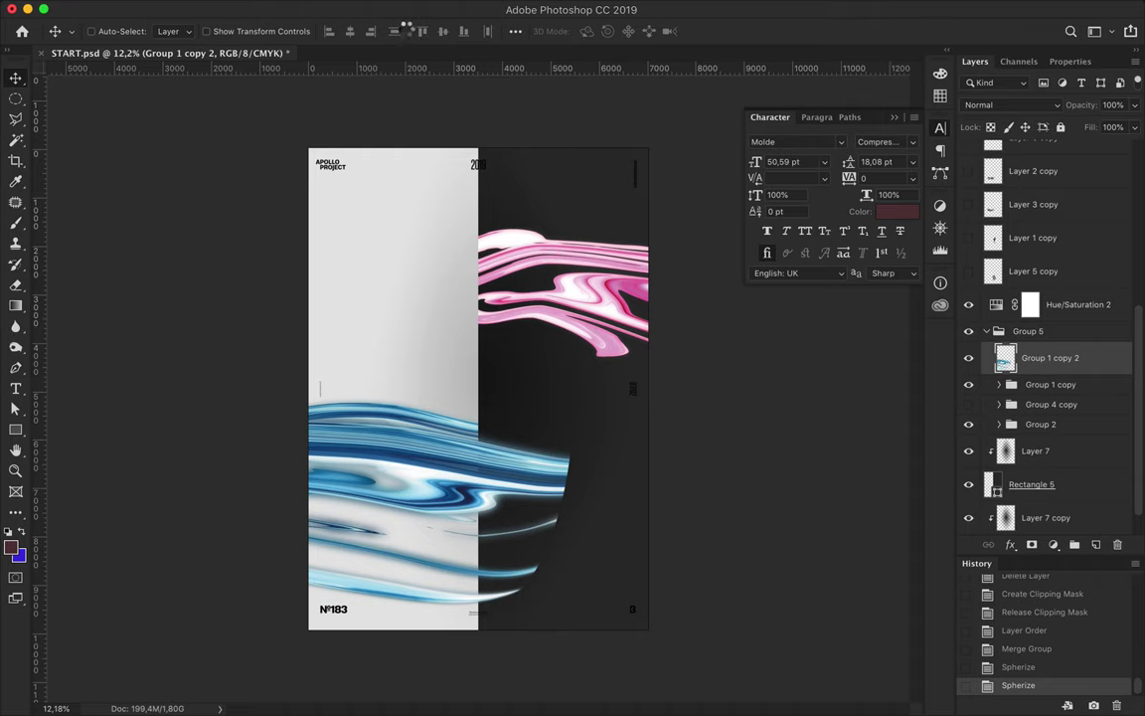
click(398, 9)
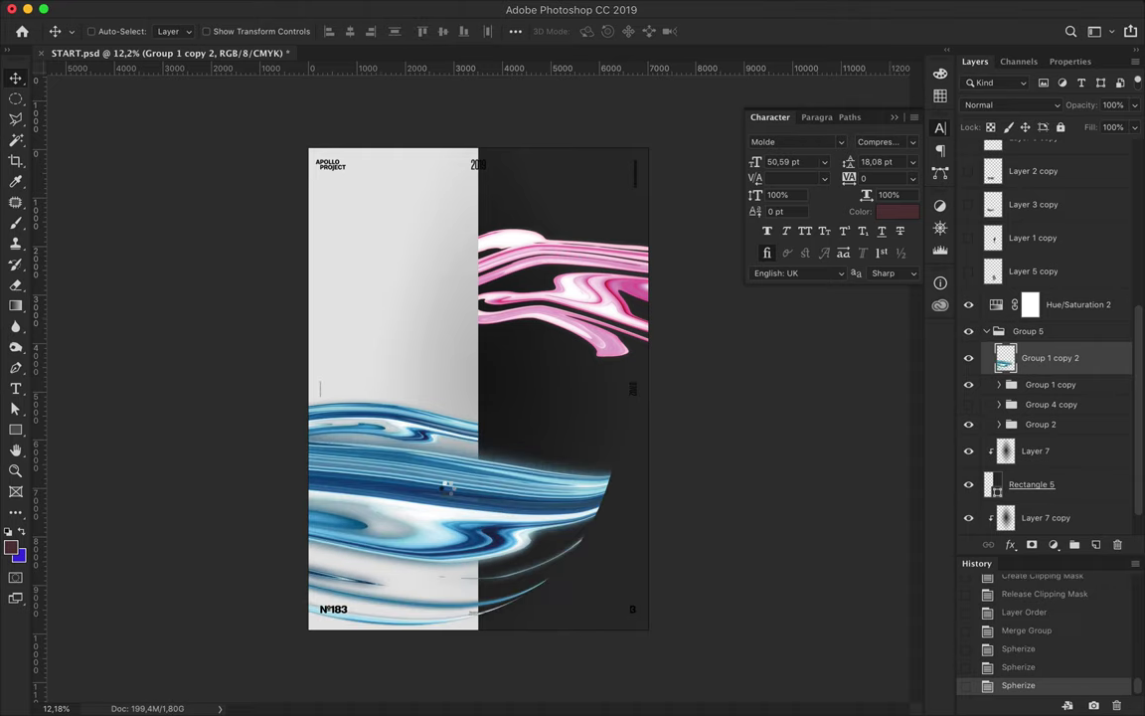
drag(449, 485, 514, 309)
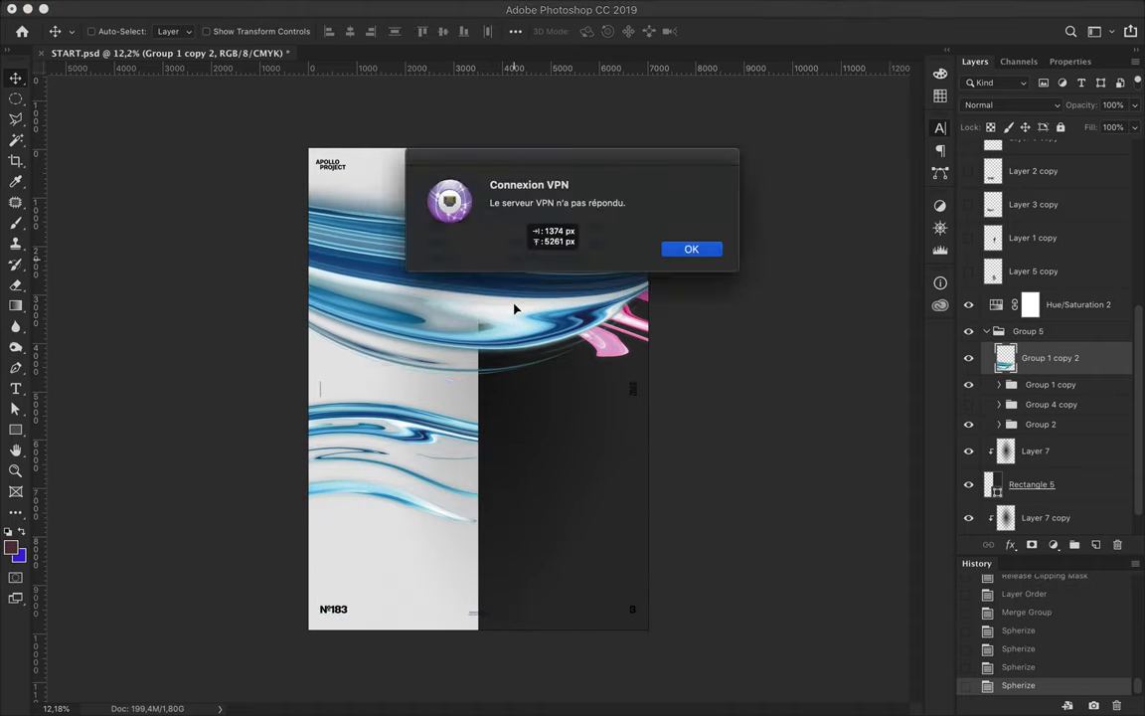
drag(997, 429, 1004, 415)
key(ctrl+e)
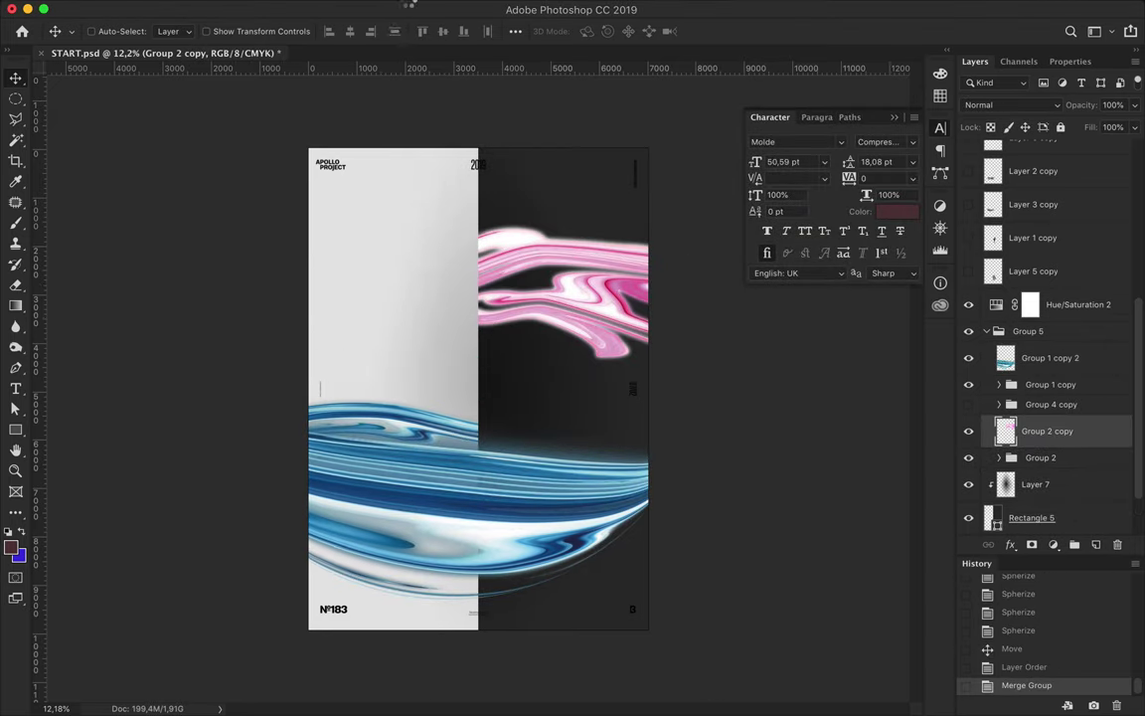
Step: Spherize the merged pink Group 2 copy three more times and drag it into the poster's upper half
key(ctrl+f)
drag(542, 319, 587, 301)
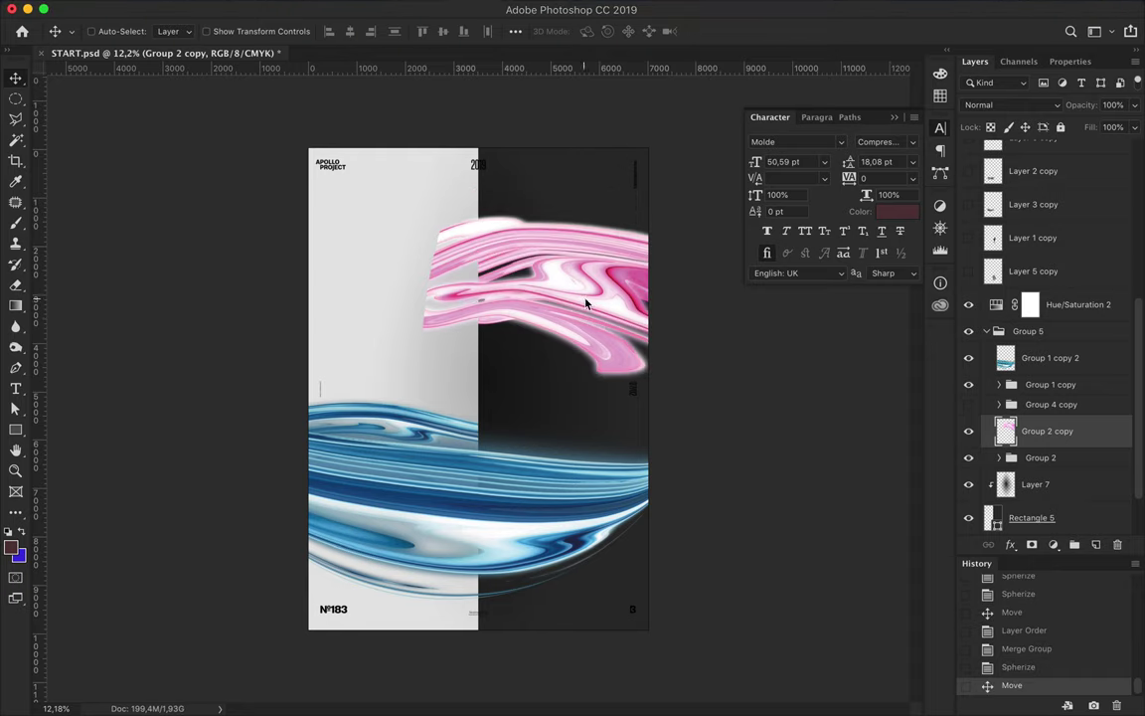
key(ctrl+f)
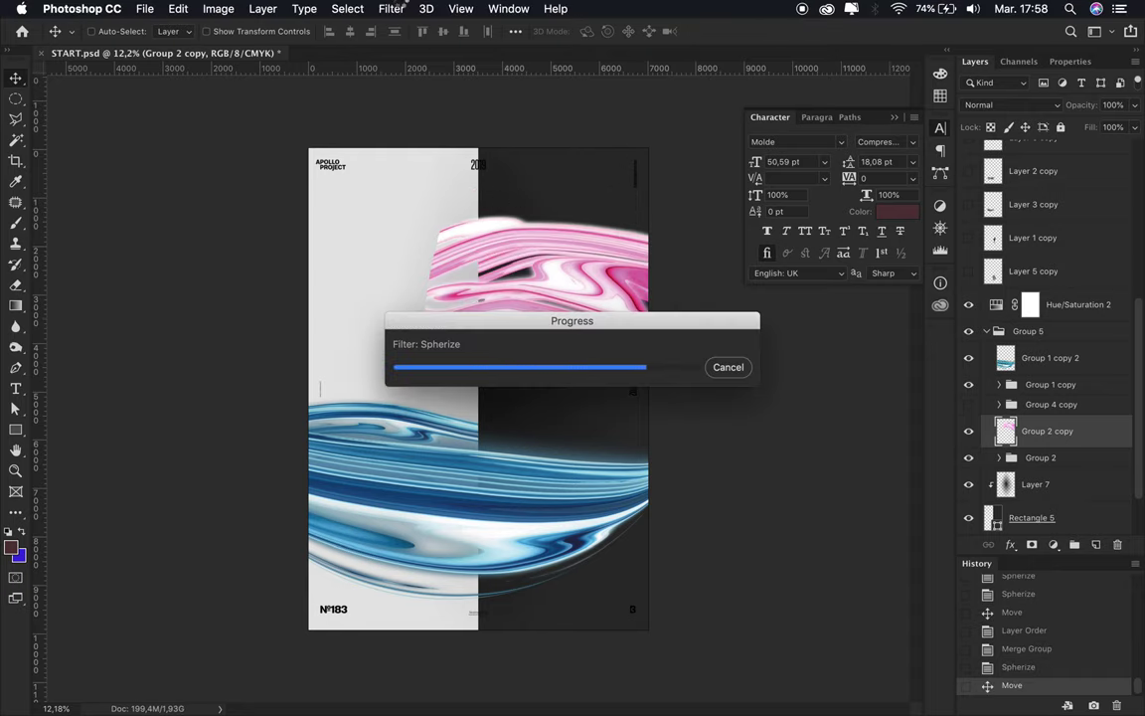
click(390, 9)
click(408, 28)
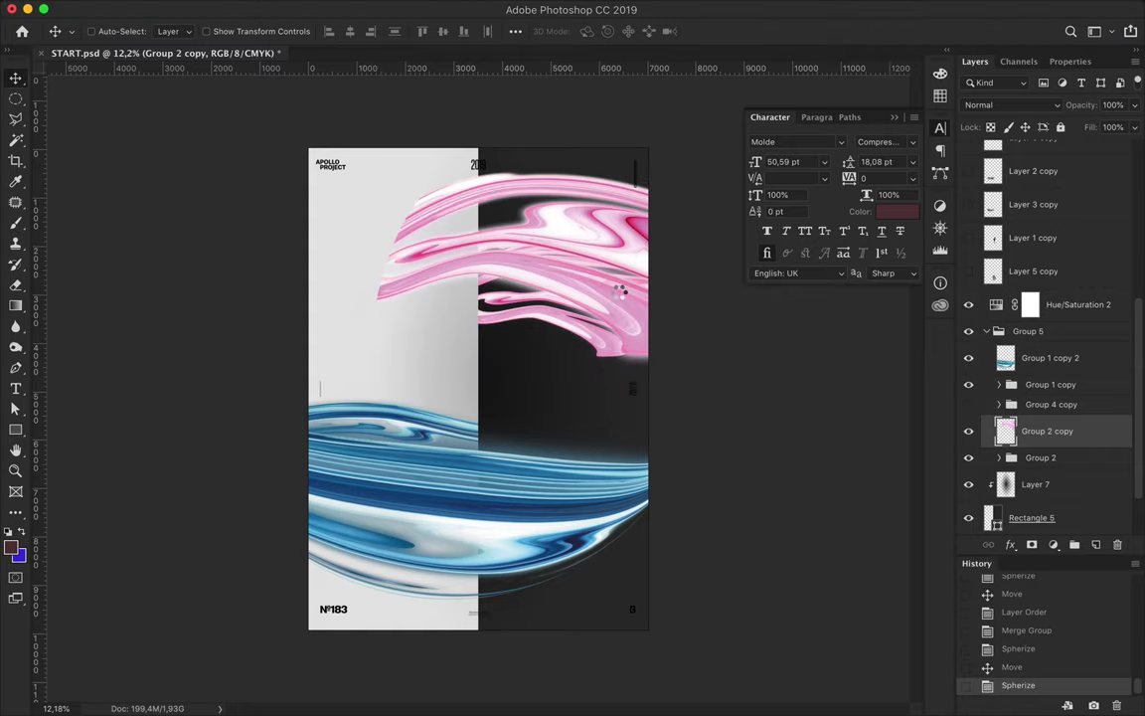
drag(619, 292, 590, 338)
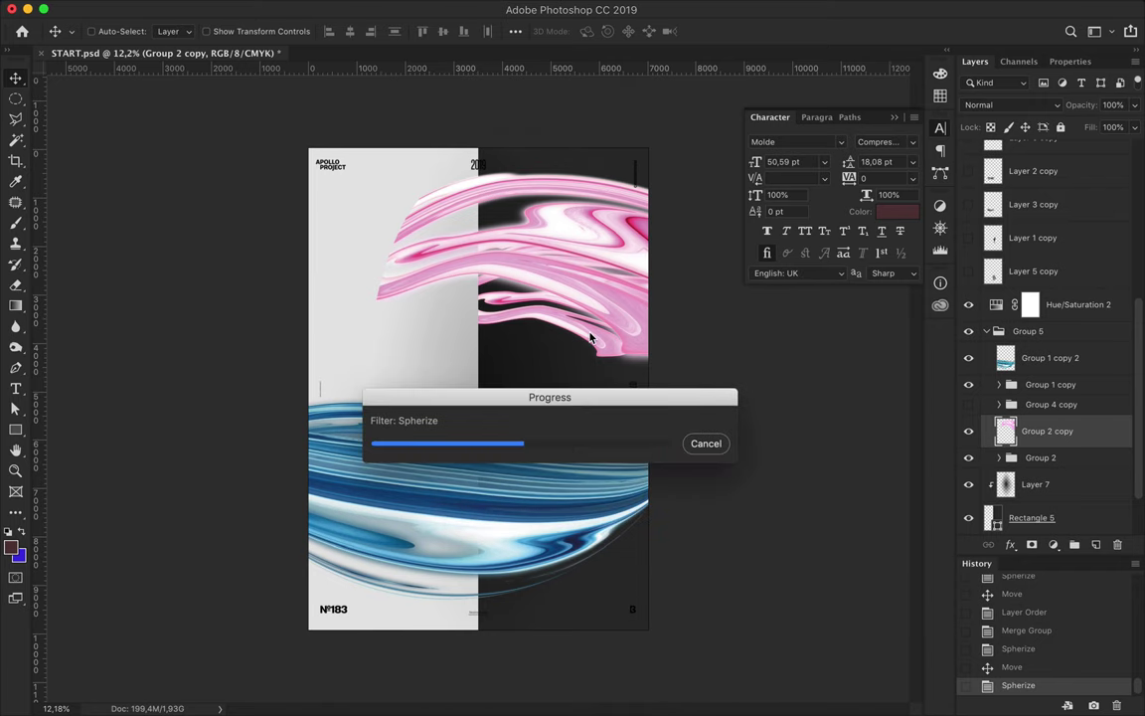
drag(590, 338, 590, 355)
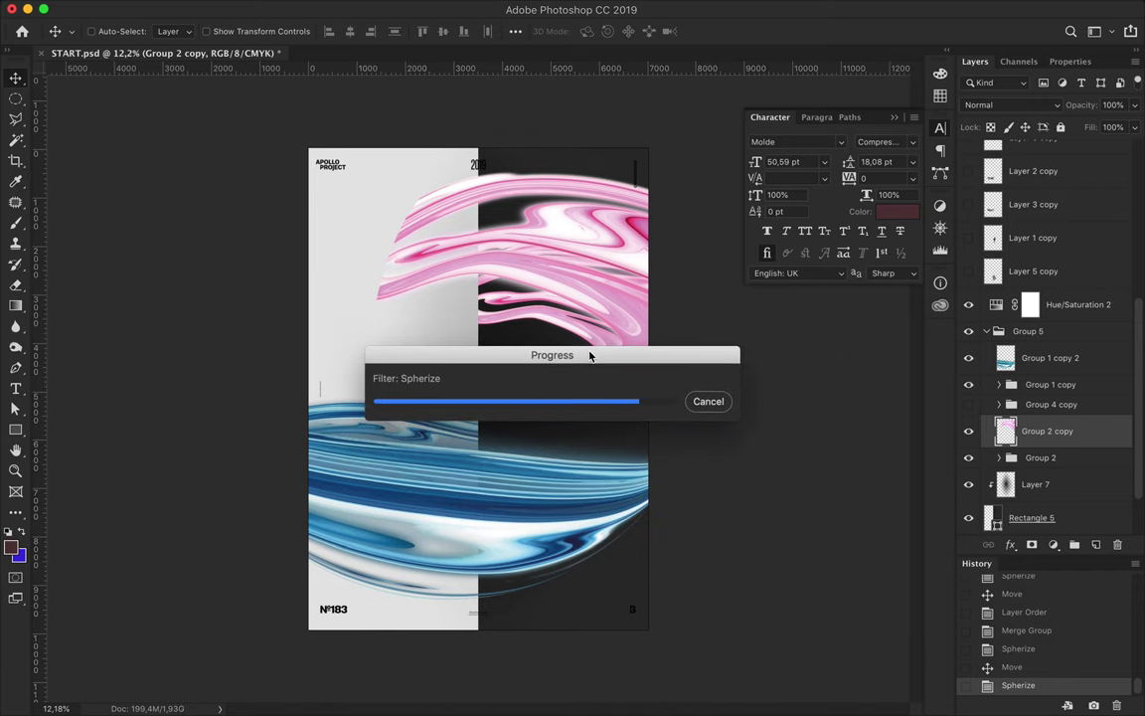
mouse_move(608, 290)
mouse_down()
mouse_move(572, 326)
mouse_move(516, 340)
mouse_up()
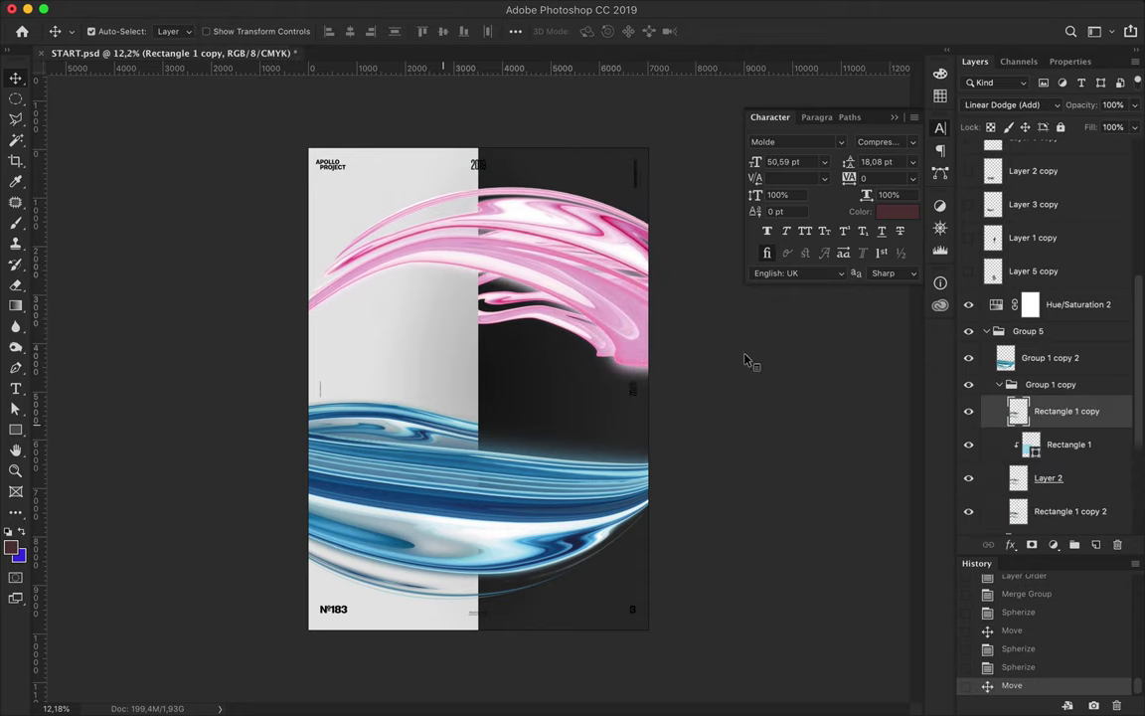
Step: Delete the original Group 2 pink group and the original Group 1 copy blue group
click(1006, 385)
drag(436, 252, 409, 316)
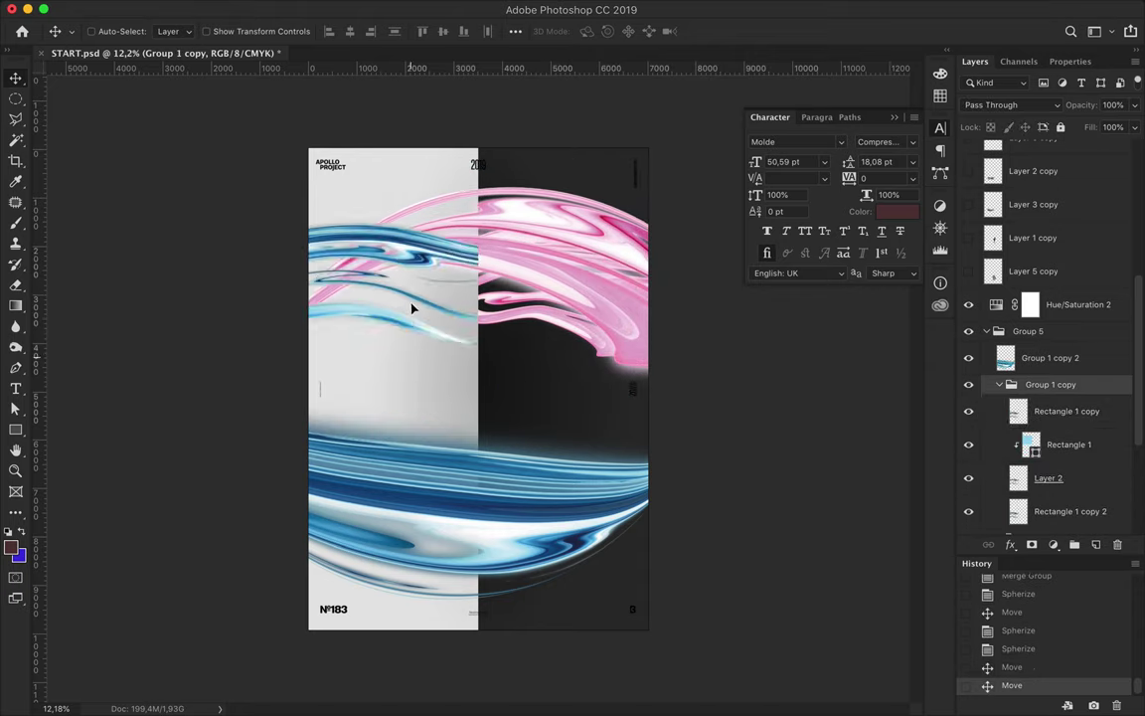
drag(1051, 384, 1047, 483)
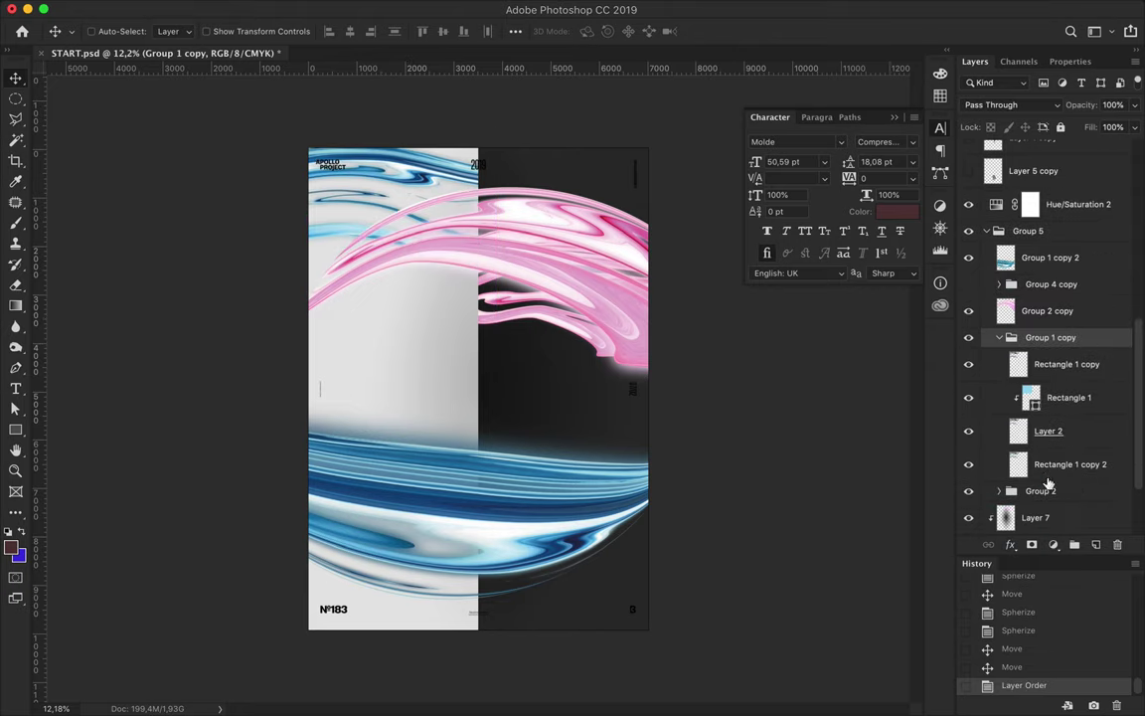
click(553, 330)
click(1040, 491)
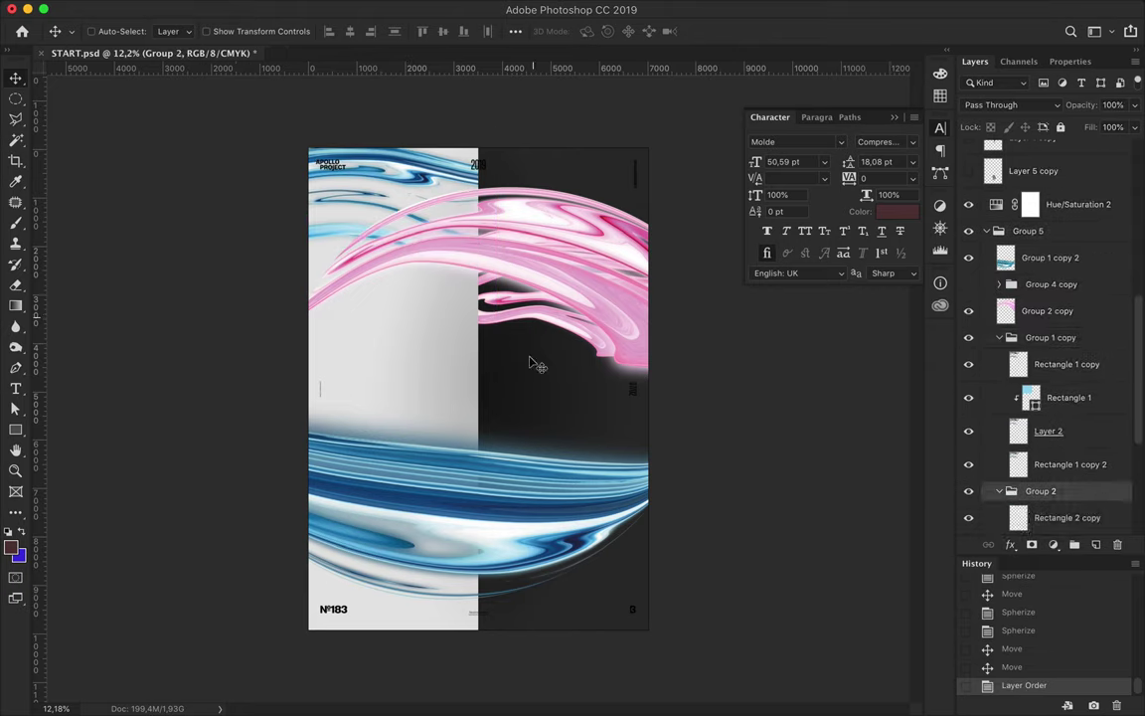
drag(532, 363, 547, 616)
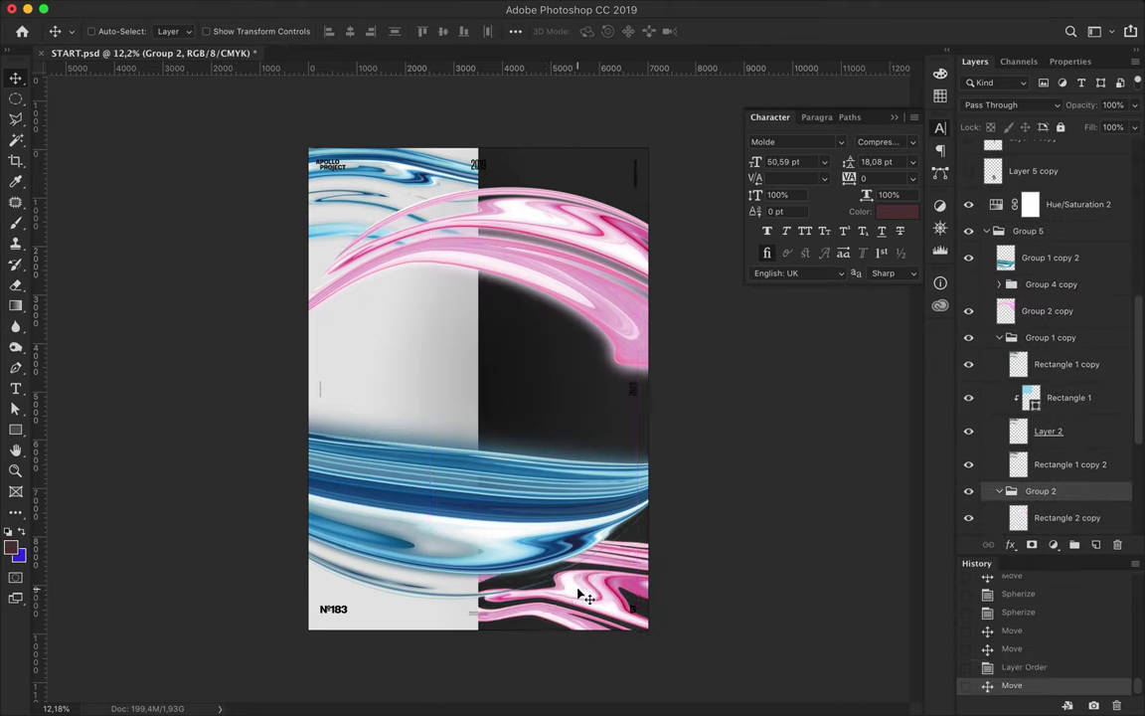
drag(546, 616, 566, 497)
key(Delete)
click(1059, 337)
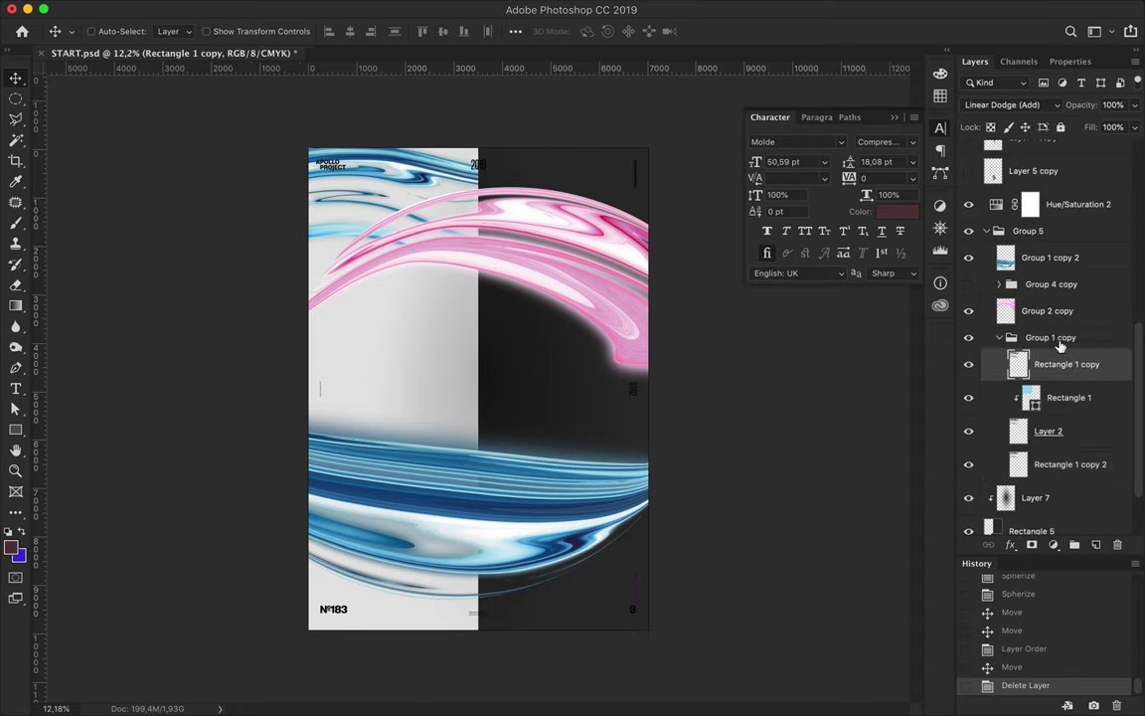
key(Delete)
Step: Scale the pink swirl to about 106% and align the pink and blue swirls into one globe
key(ctrl+t)
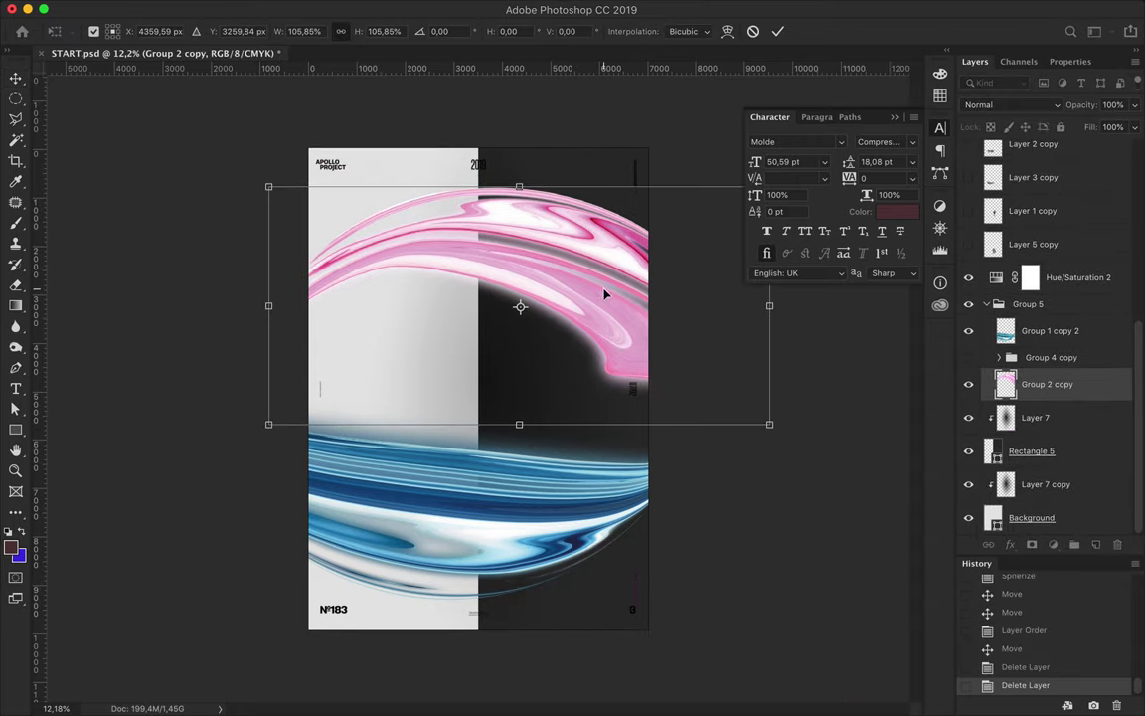
key(Return)
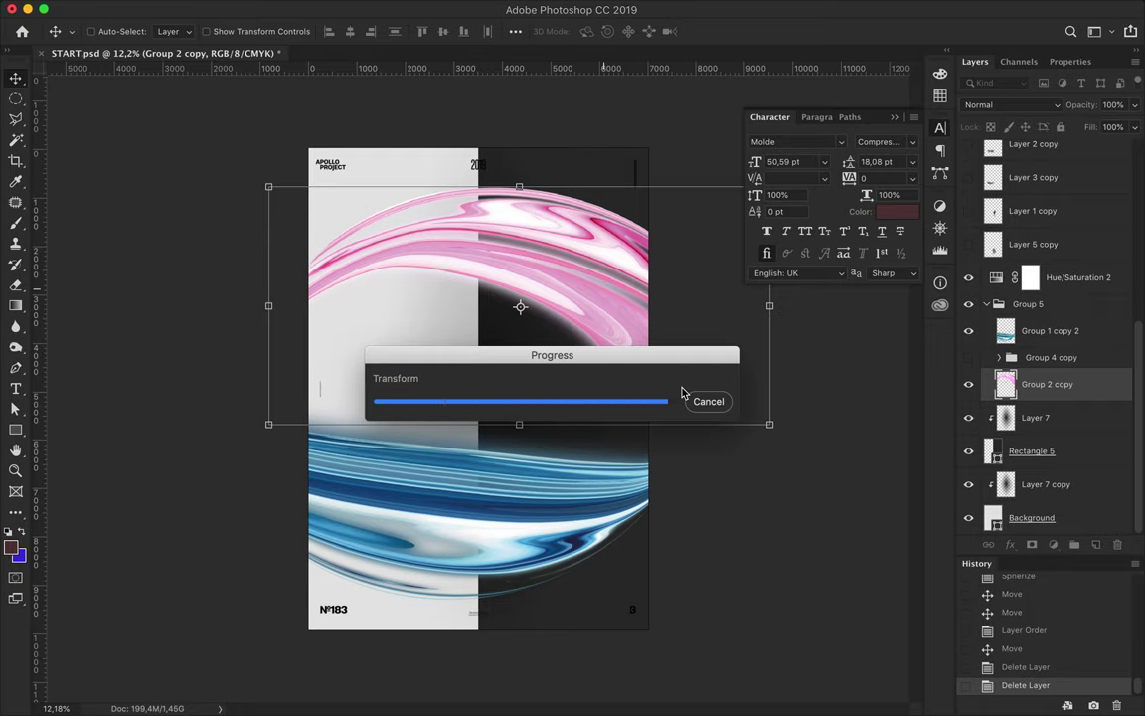
drag(542, 250, 547, 274)
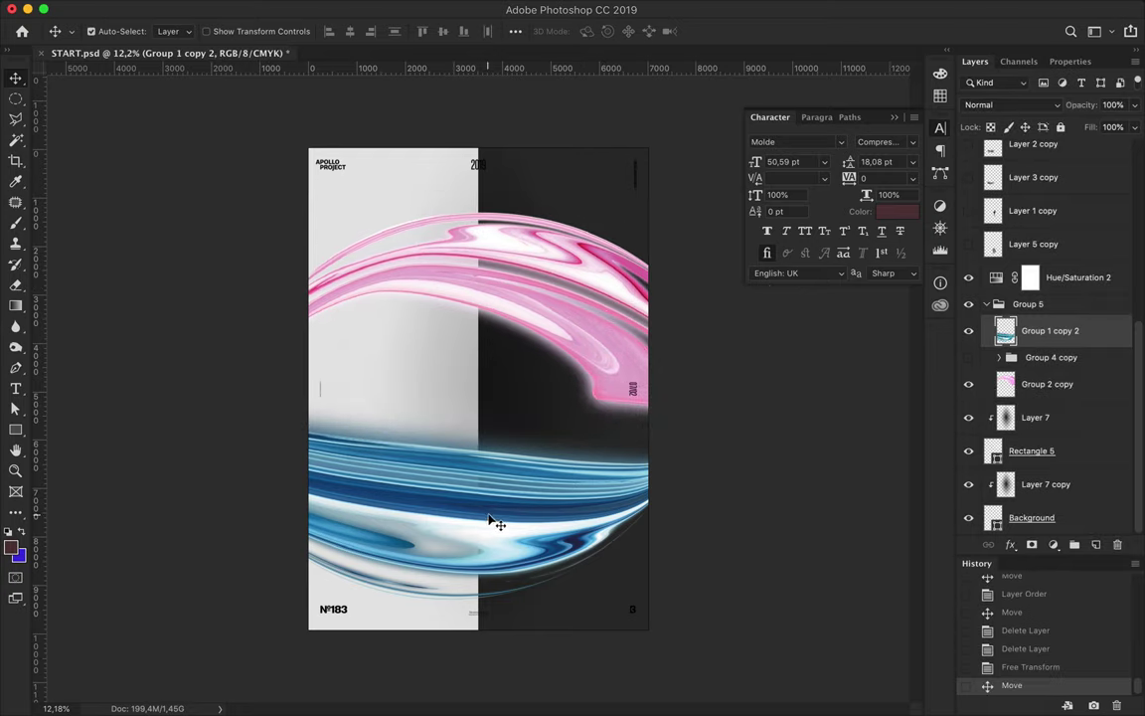
drag(490, 520, 492, 493)
key(alt+bracketleft)
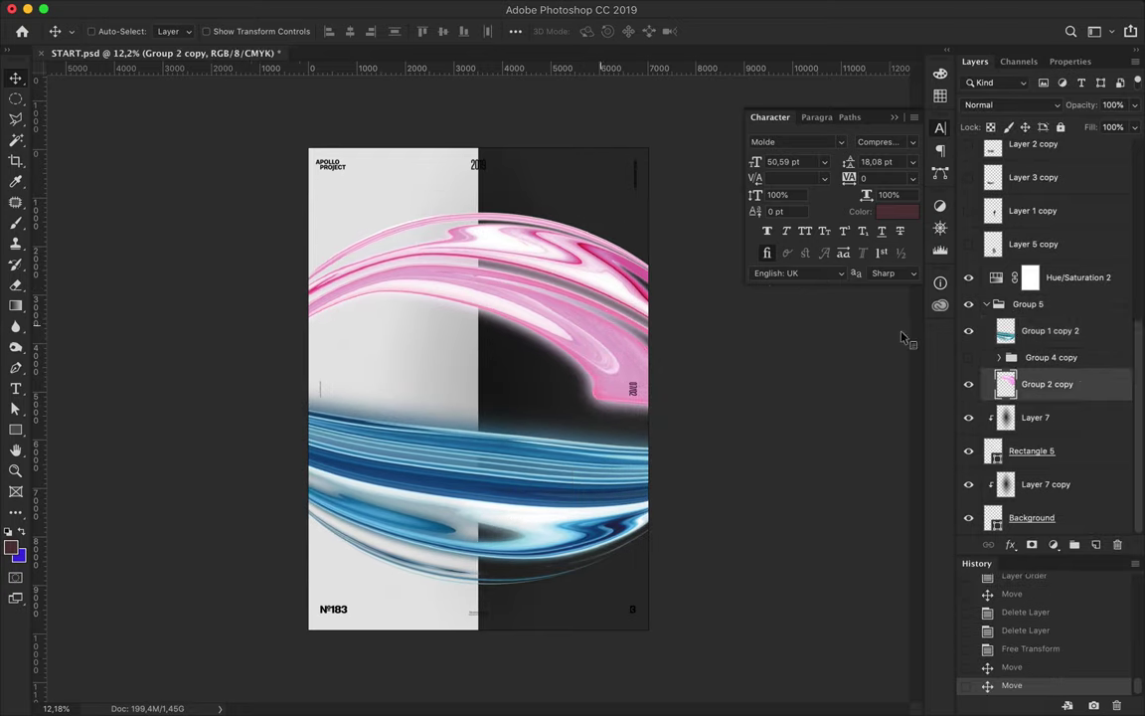
click(15, 388)
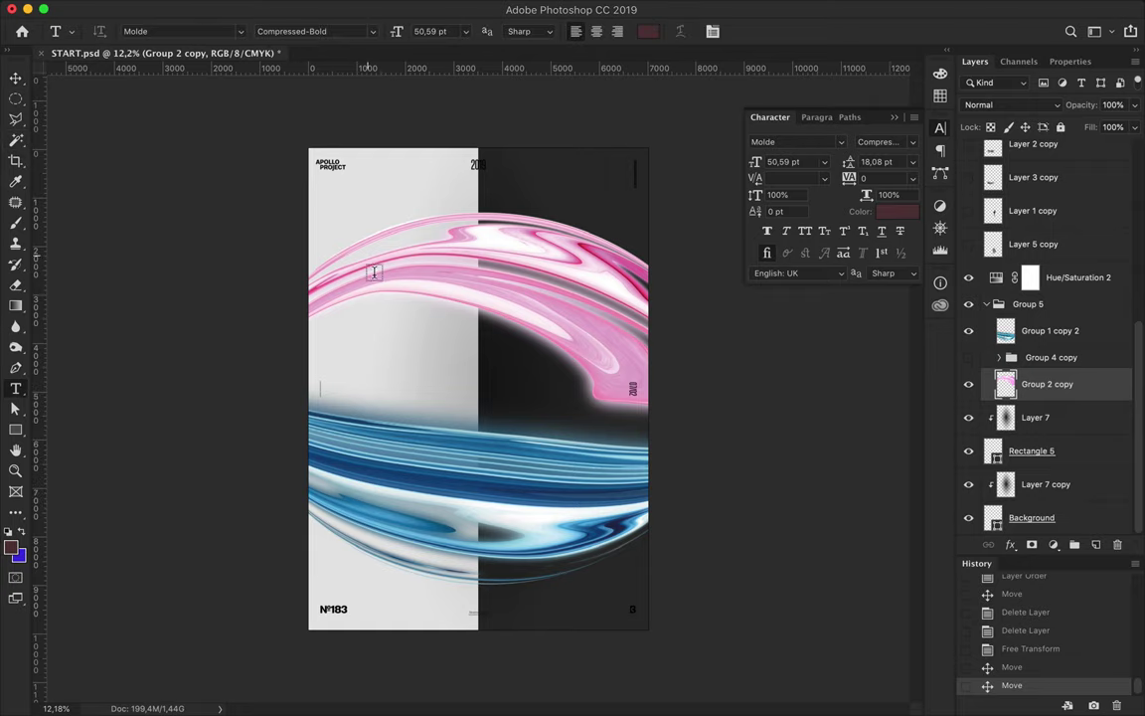
Step: Add a two-line text layer reading 'AURORA' and 'BOREALIS'
text(AURORA)
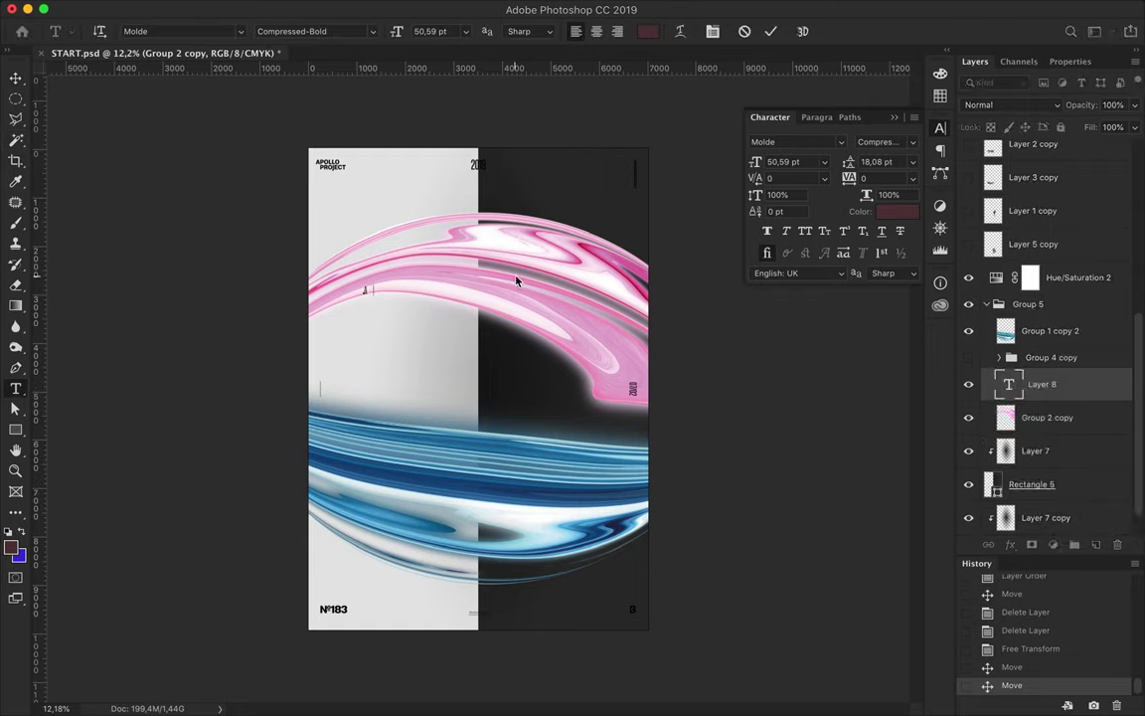
key(Return)
text(BOREALIS)
key(Escape)
Step: Set the title to 156 pt size and leading, scale it to about 281%, and move it up-left
click(826, 165)
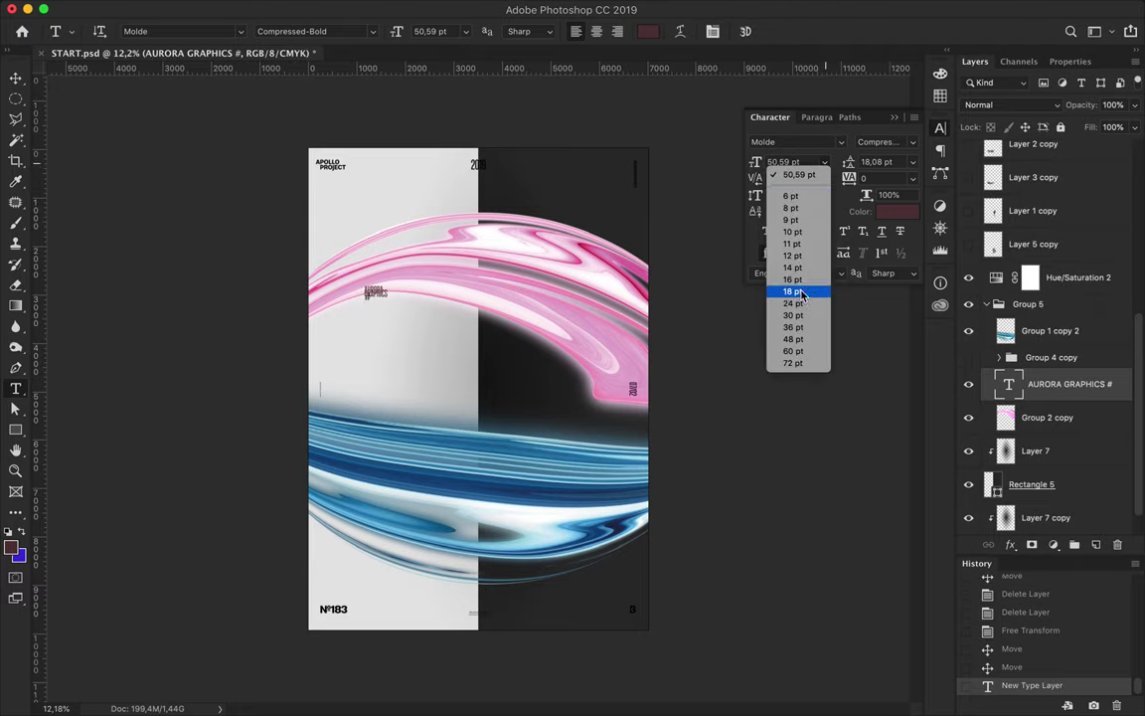
text(156)
key(Tab)
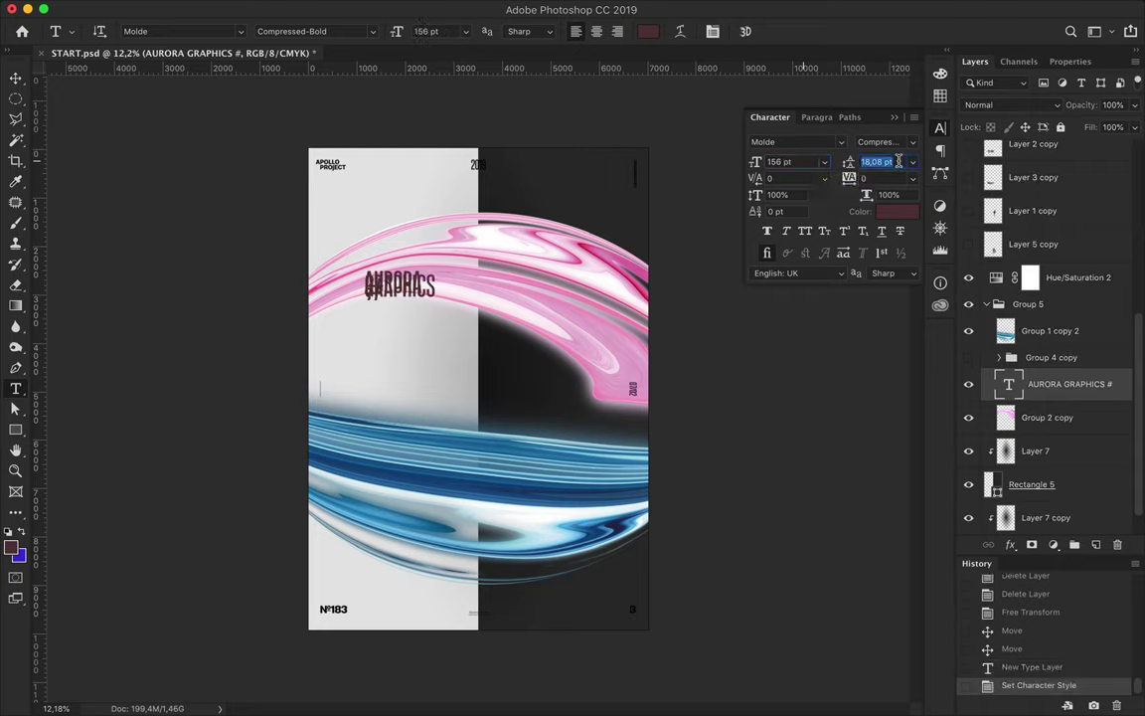
text(156)
key(Return)
key(ctrl+t)
drag(434, 361, 576, 525)
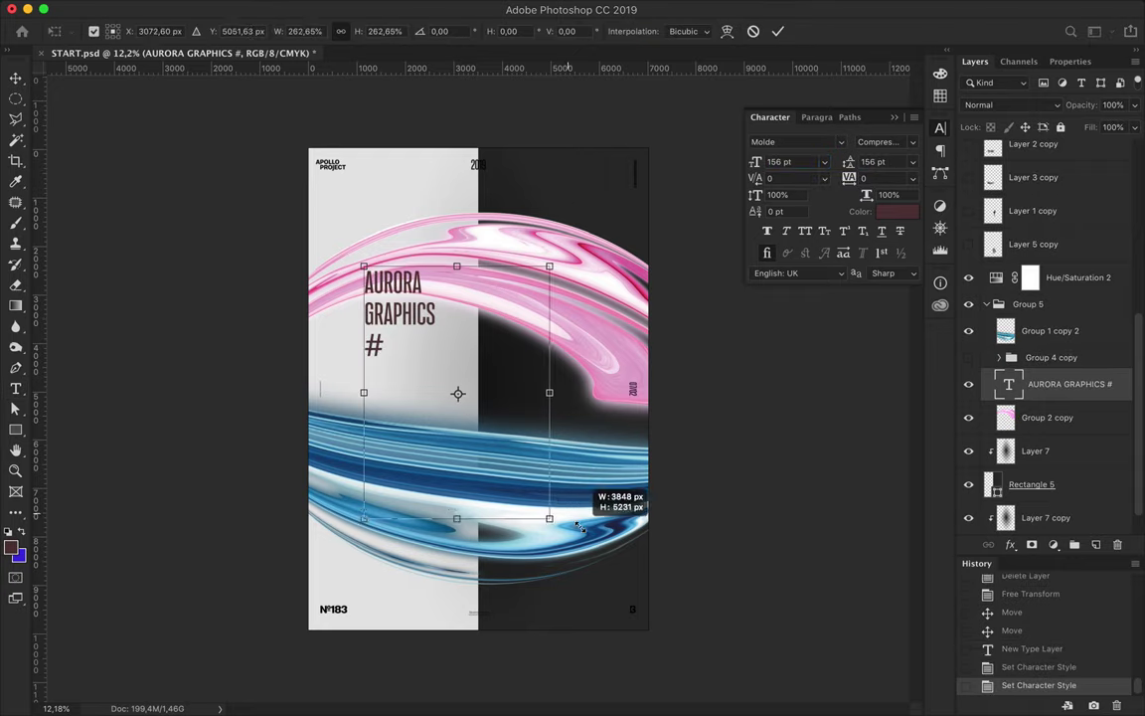
mouse_move(515, 401)
mouse_down()
mouse_move(502, 375)
mouse_move(502, 319)
mouse_up()
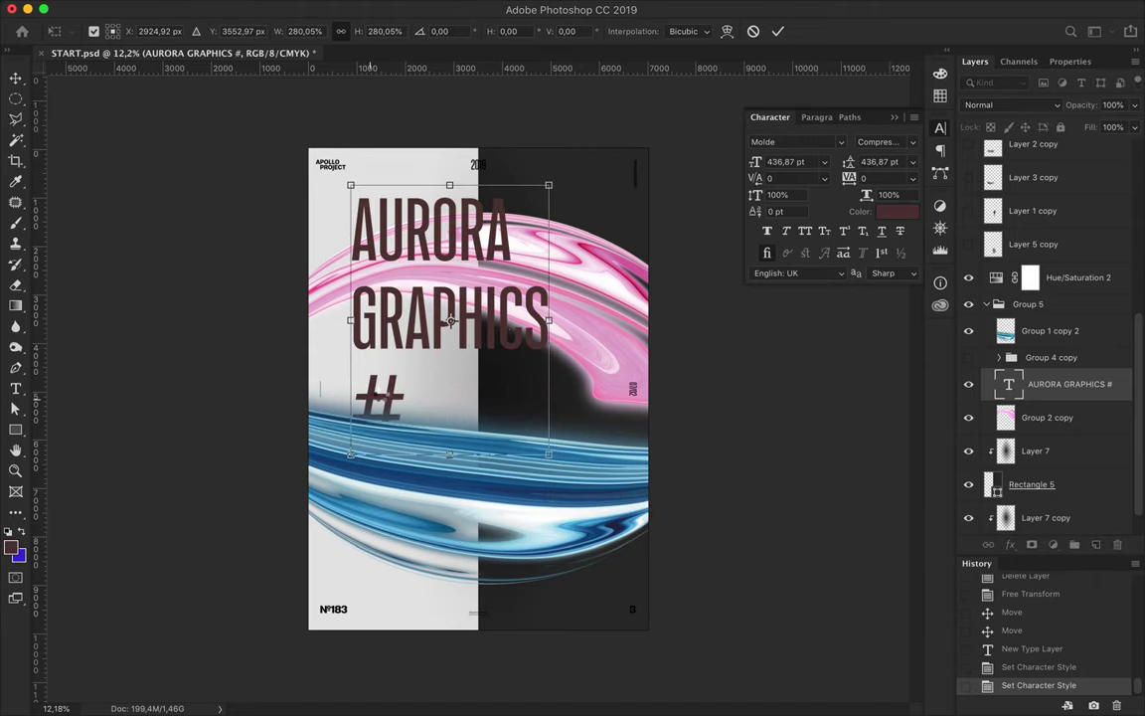
key(Return)
Step: Change the title's last line to '#8', save, and move the title down
text(7)
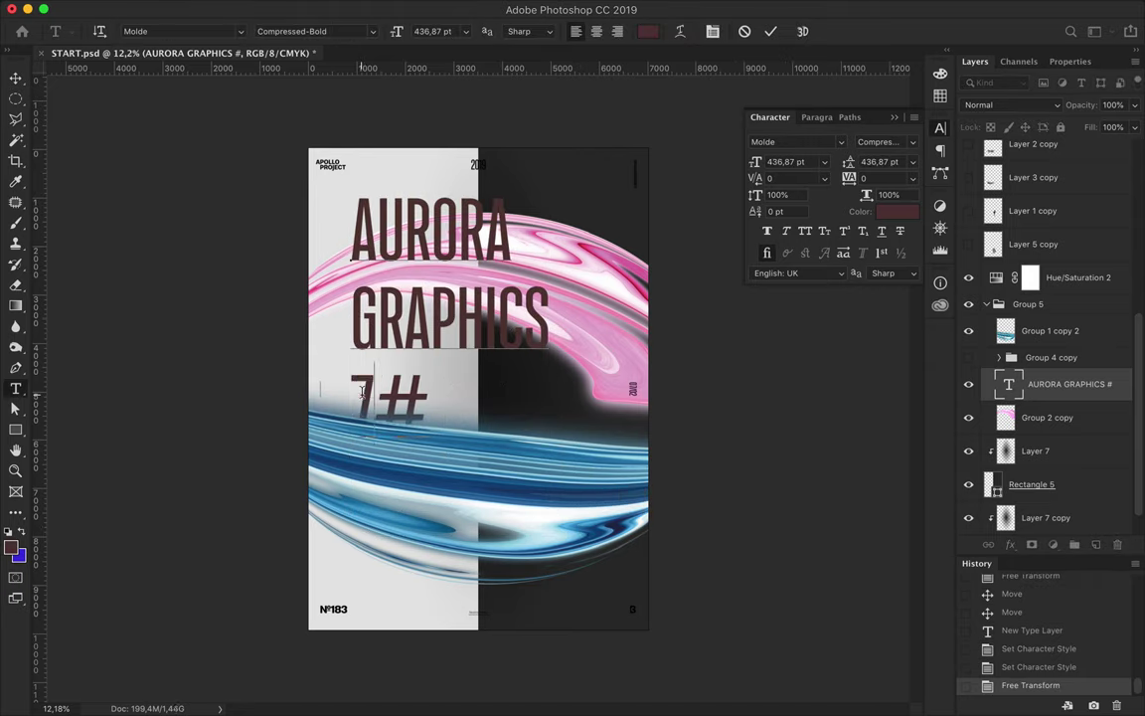
key(BackSpace)
text(8)
key(cmd+s)
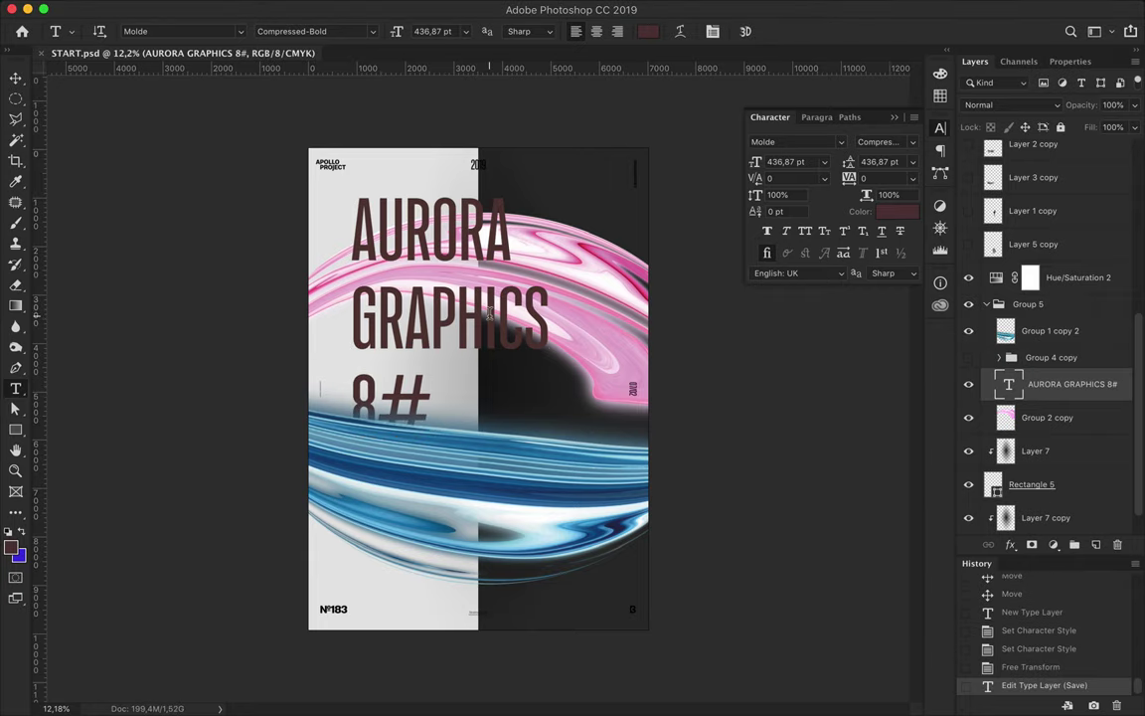
double_click(383, 389)
text(#8)
key(Escape)
key(v)
drag(427, 278, 427, 318)
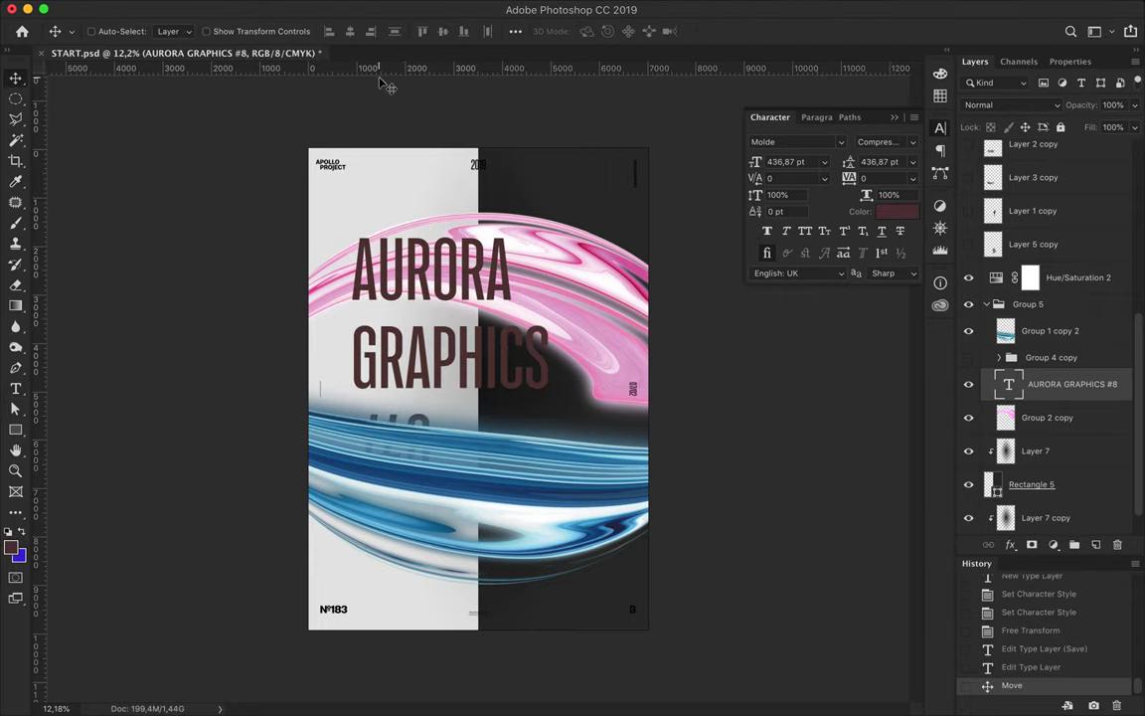
Step: Change the title's text colour to grey 909090, keeping the current font weight
click(882, 210)
click(438, 179)
key(Return)
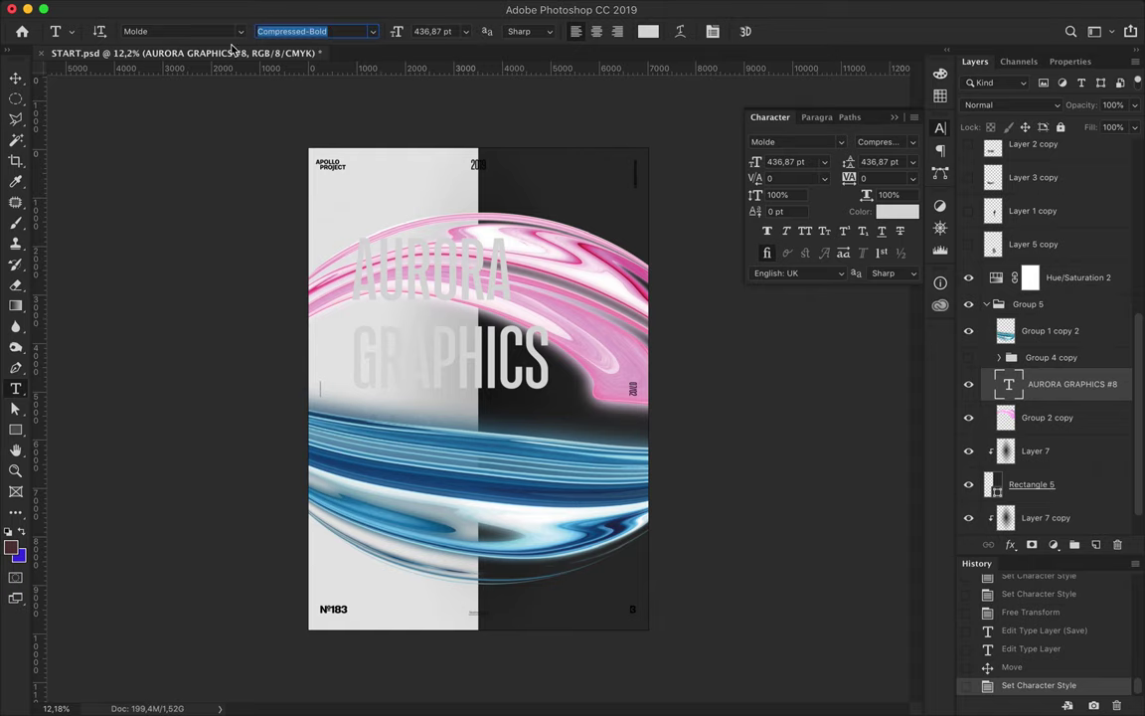
click(647, 31)
drag(777, 483, 728, 456)
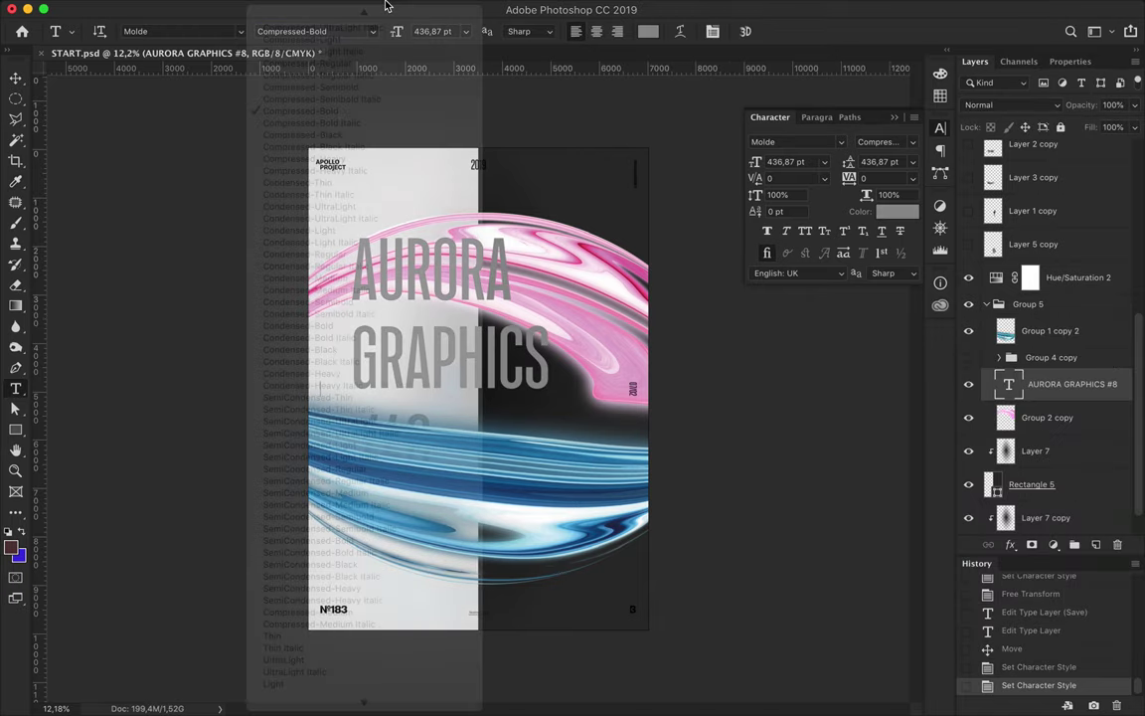
click(897, 211)
click(1089, 391)
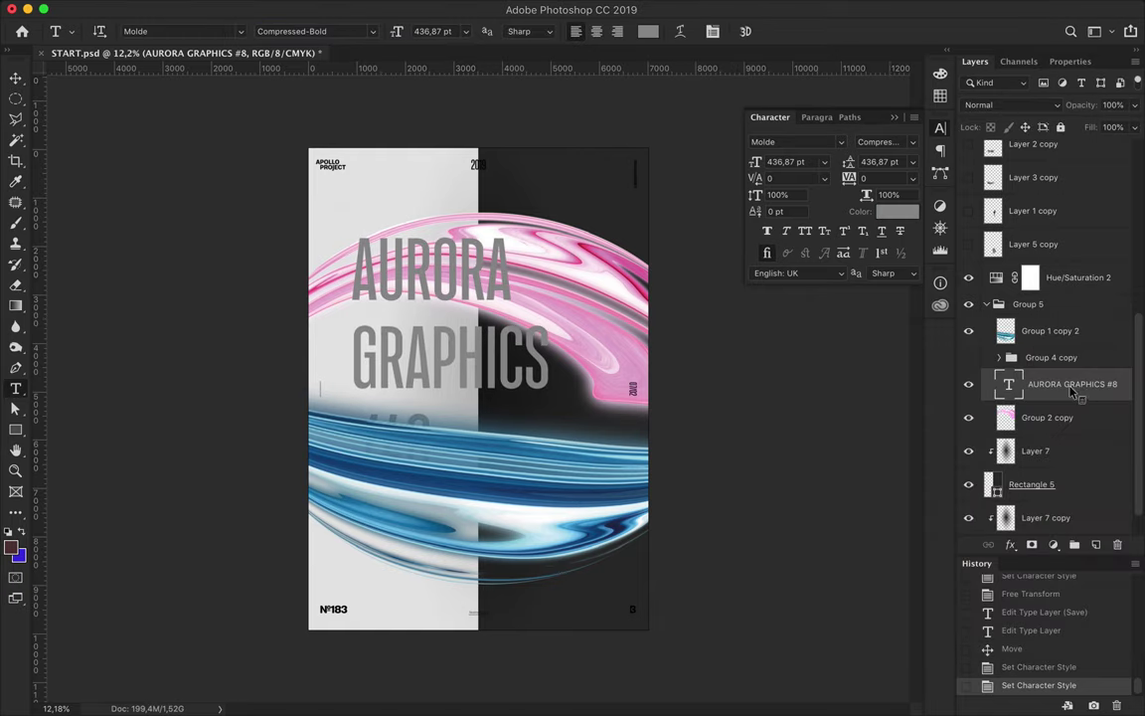
Step: Tighten the title leading to 396,87 pt and scale the title to about 155%
click(879, 161)
key(shift+Down)
key(shift+Down)
key(shift+Down)
key(shift+Down)
key(ctrl+t)
drag(585, 465, 656, 669)
drag(521, 406, 490, 368)
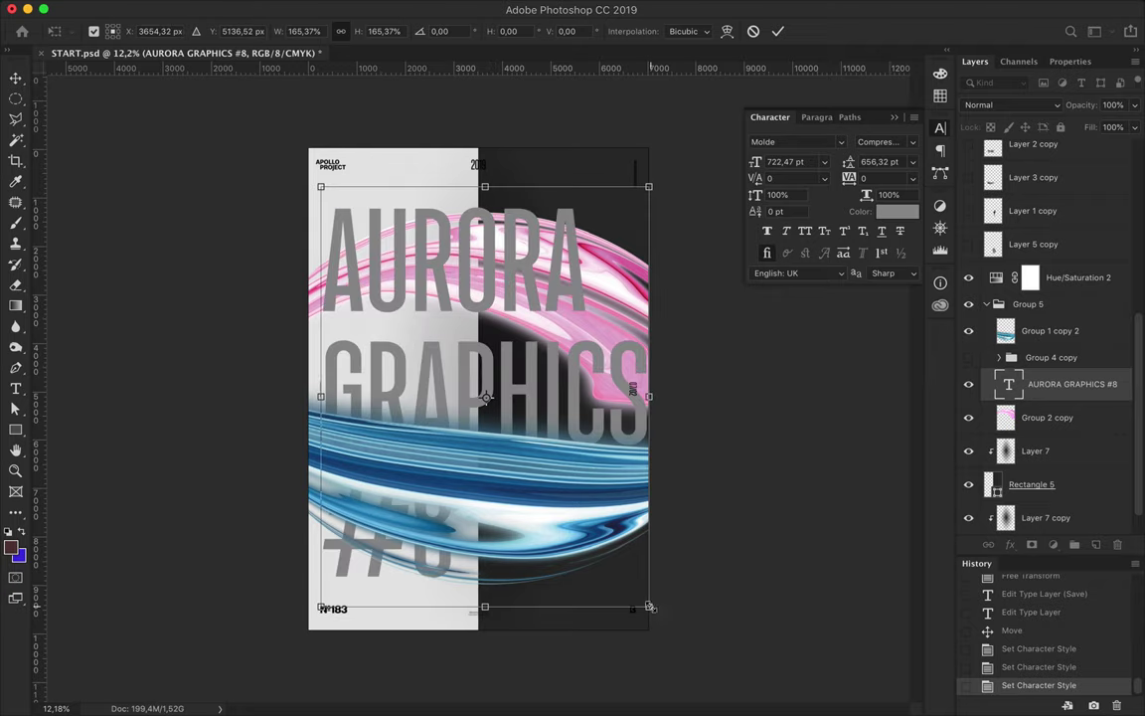
drag(648, 605, 628, 590)
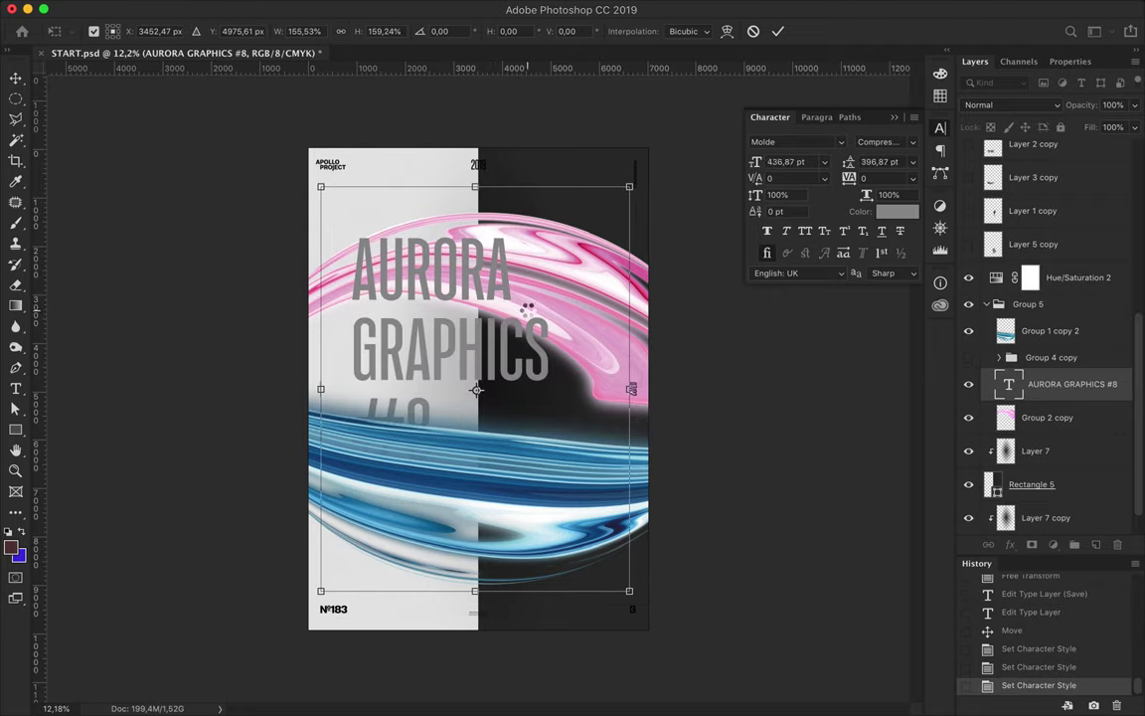
key(Return)
click(1046, 107)
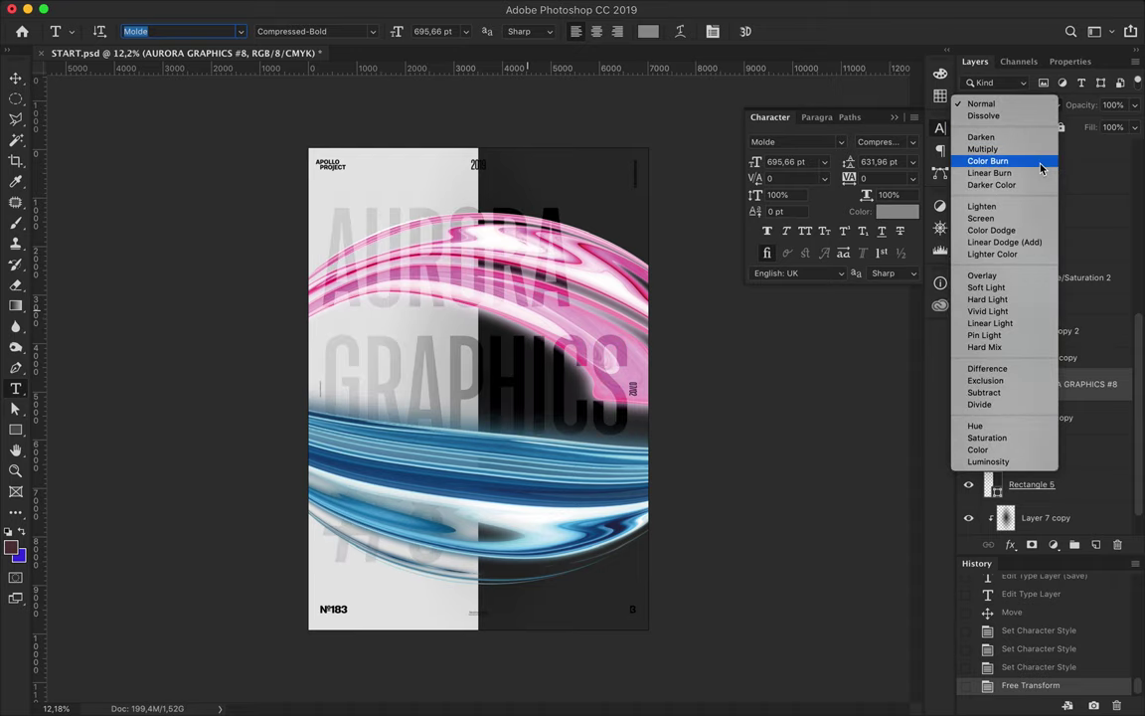
Step: Give the title Linear Burn blending at 48% fill and place it behind the pink swirl
click(1040, 176)
drag(1044, 386, 1034, 296)
mouse_move(1134, 127)
mouse_down()
mouse_move(1131, 149)
mouse_move(1097, 148)
mouse_up()
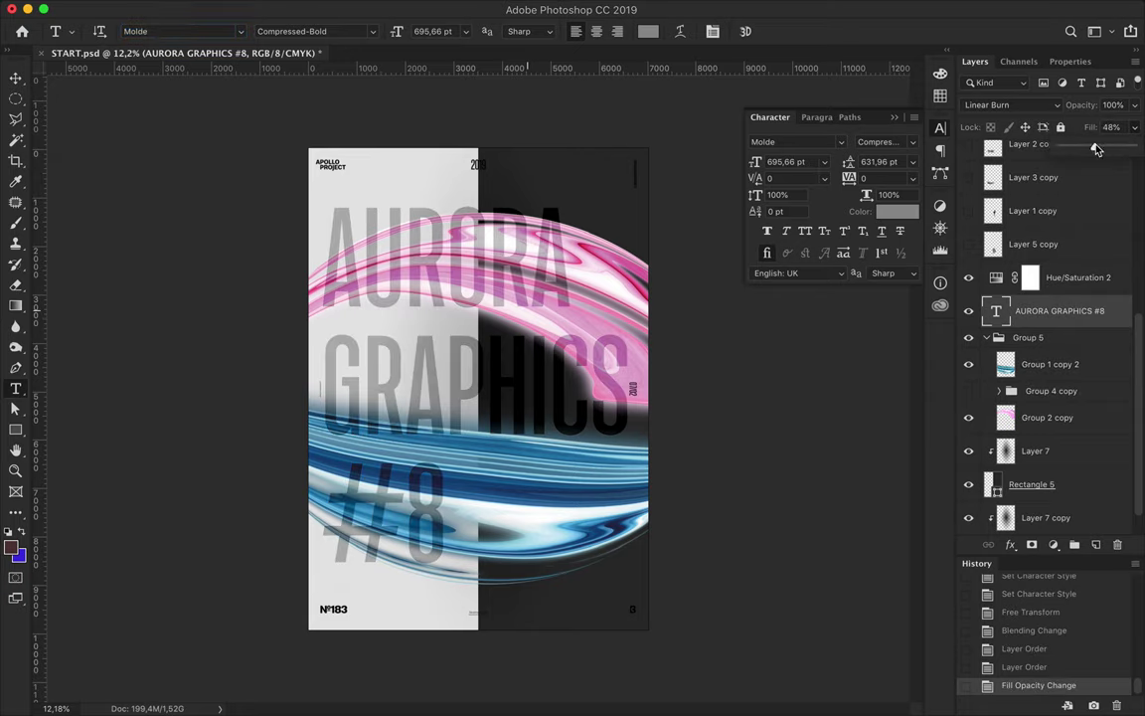
drag(1054, 310, 1041, 417)
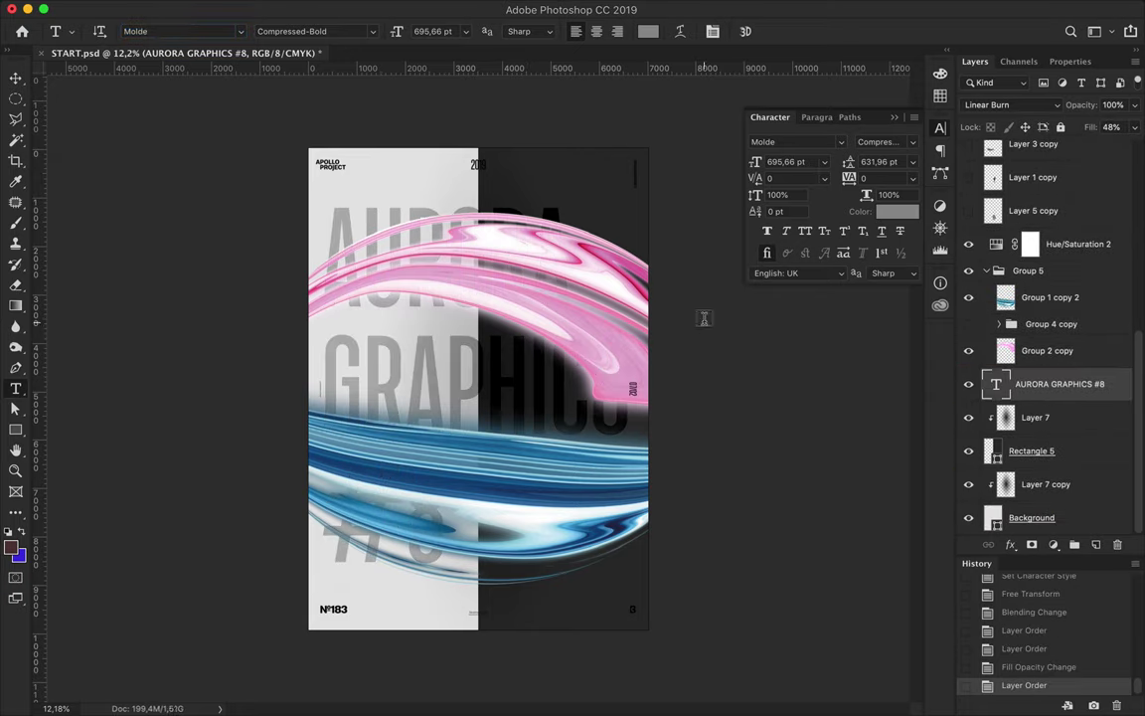
Step: Centre the title horizontally on the canvas and lower its fill to 22%
key(v)
click(515, 31)
click(544, 174)
click(443, 67)
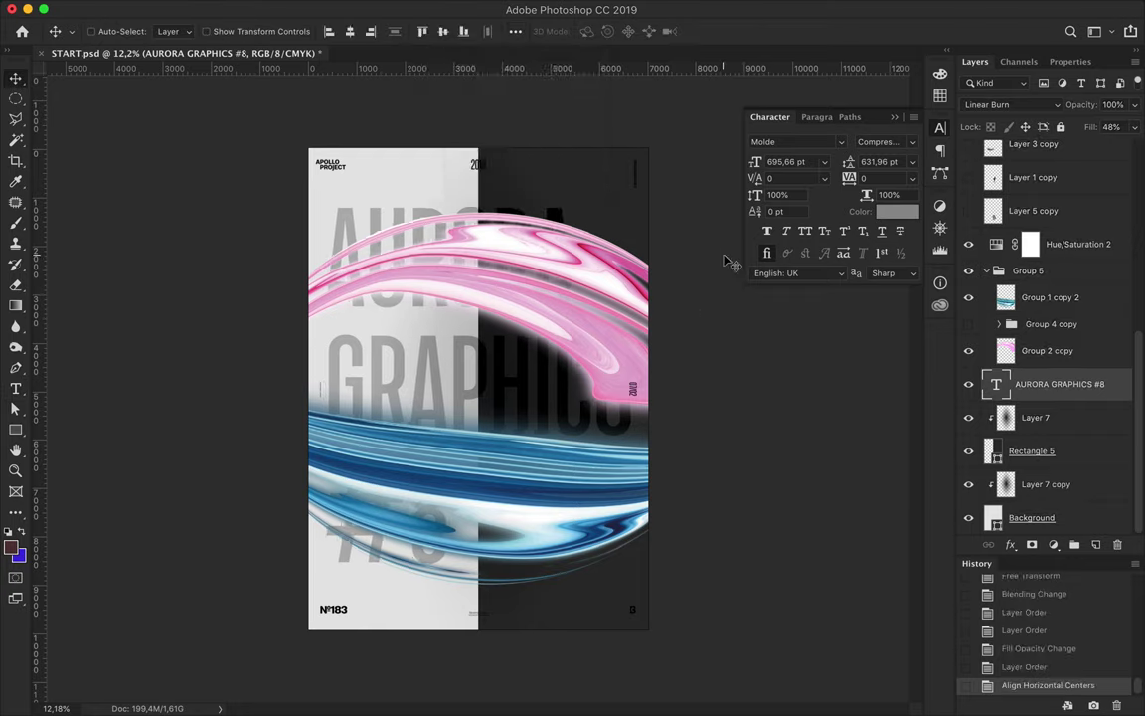
key(shift+2)
key(shift+2)
Step: Duplicate the title above Group 5 and shrink the copy to about 65%
drag(1039, 384, 1034, 267)
key(ctrl+t)
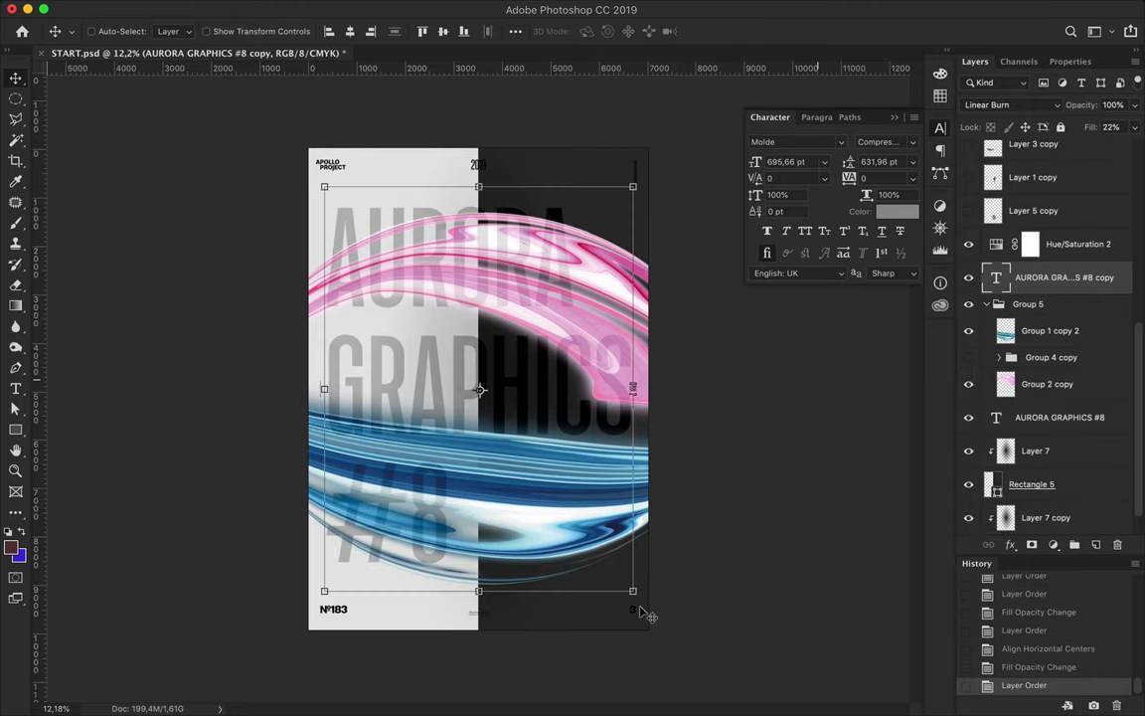
drag(647, 629, 577, 514)
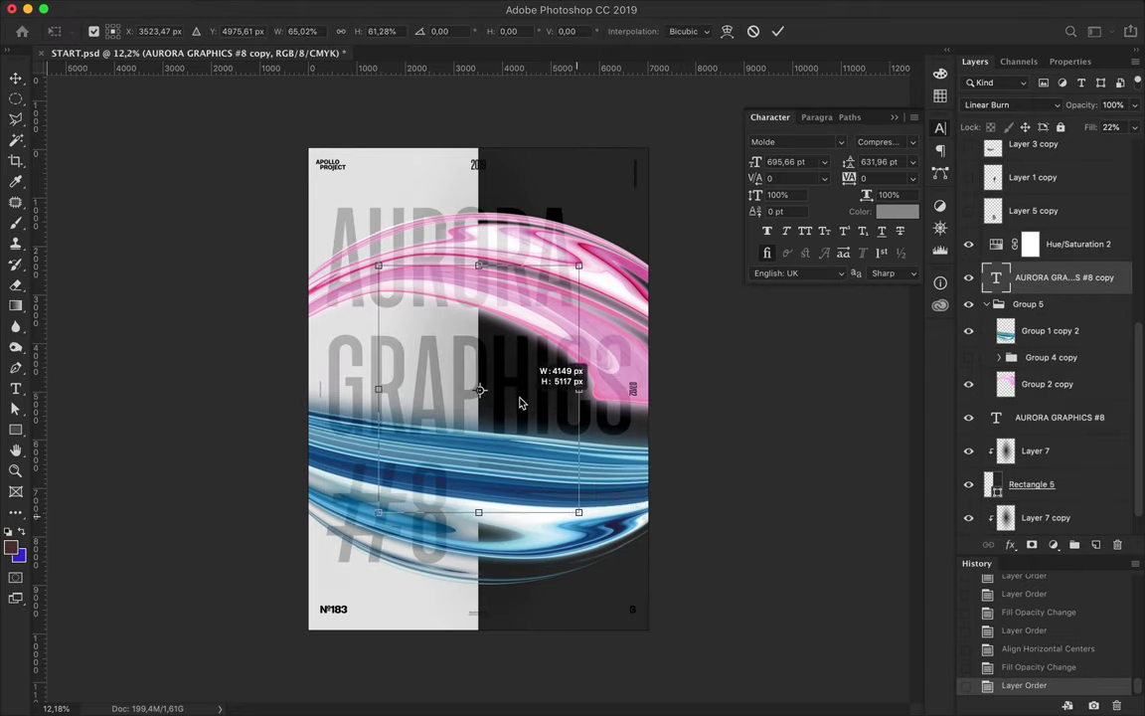
drag(532, 407, 524, 327)
click(1056, 106)
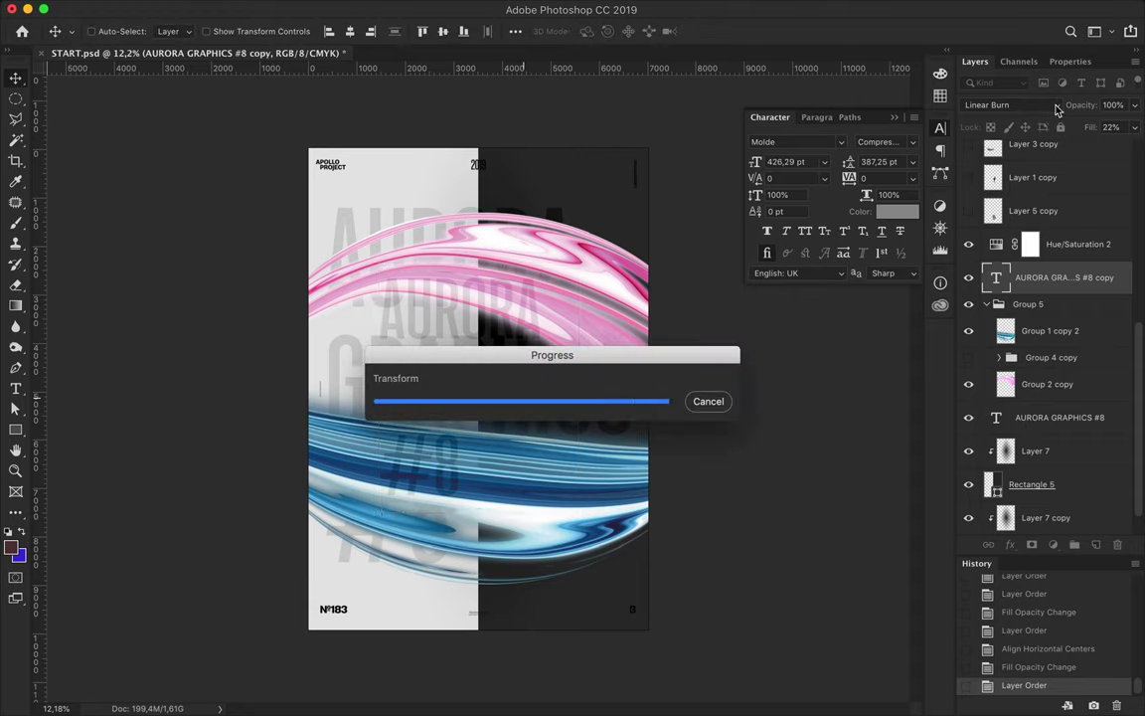
Step: Set the title copy to Normal blending at 100% fill and move it up and left
click(1057, 105)
click(1003, 36)
key(shift+0)
mouse_move(419, 379)
mouse_down()
mouse_move(380, 320)
mouse_move(425, 291)
mouse_up()
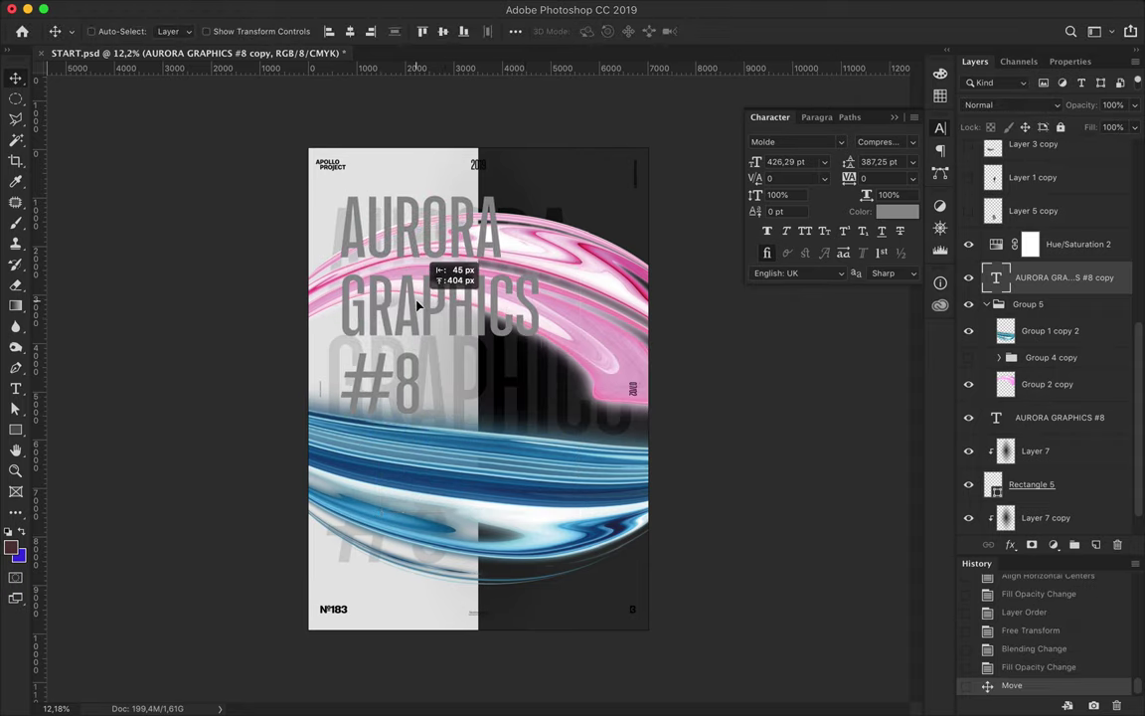
Step: Colour the title copy near-black 1f1f1f and shrink it to about 63%
key(t)
click(585, 31)
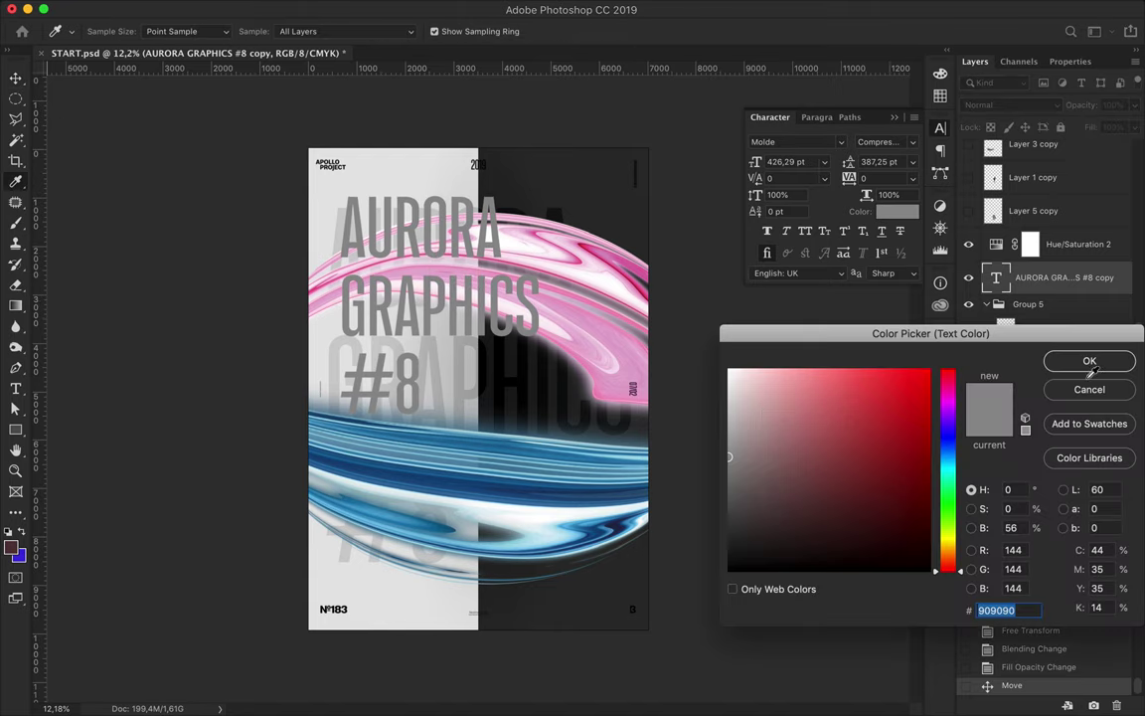
click(941, 97)
click(836, 83)
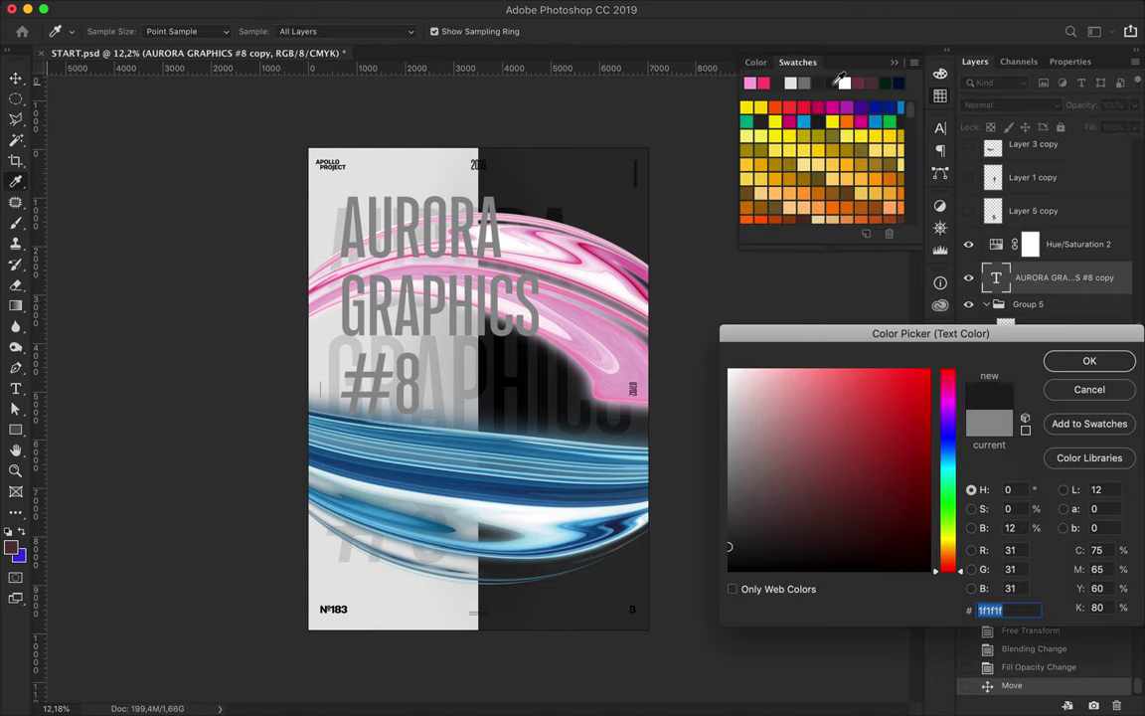
key(Return)
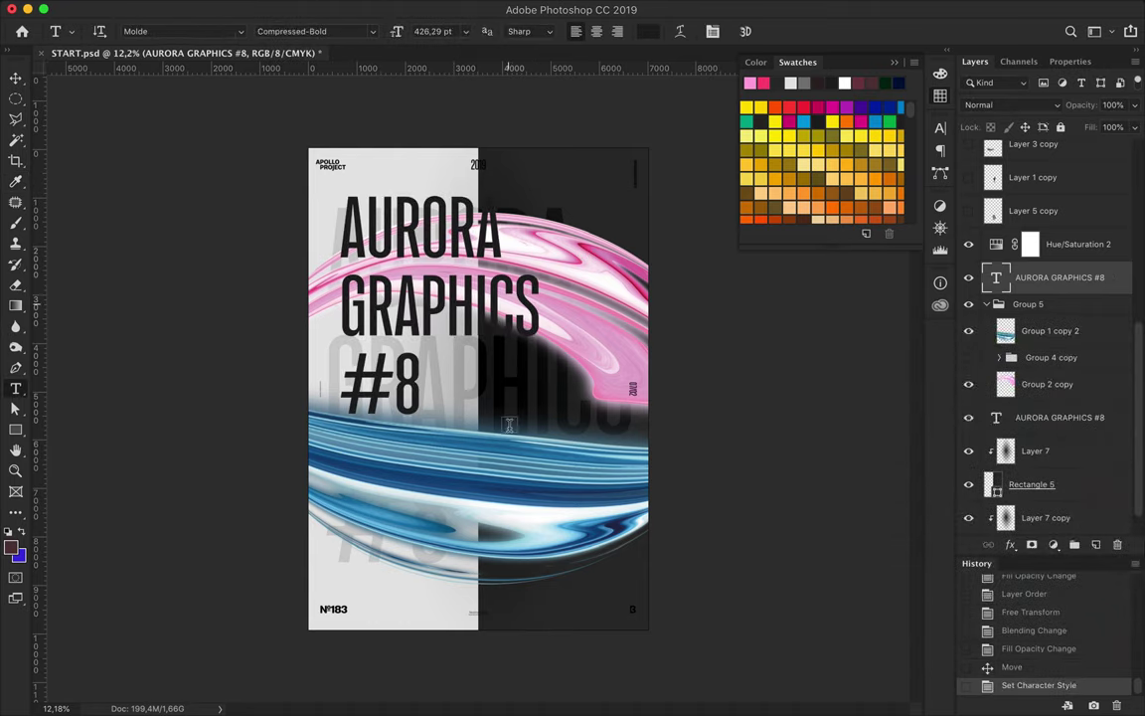
key(ctrl+t)
drag(541, 413, 449, 339)
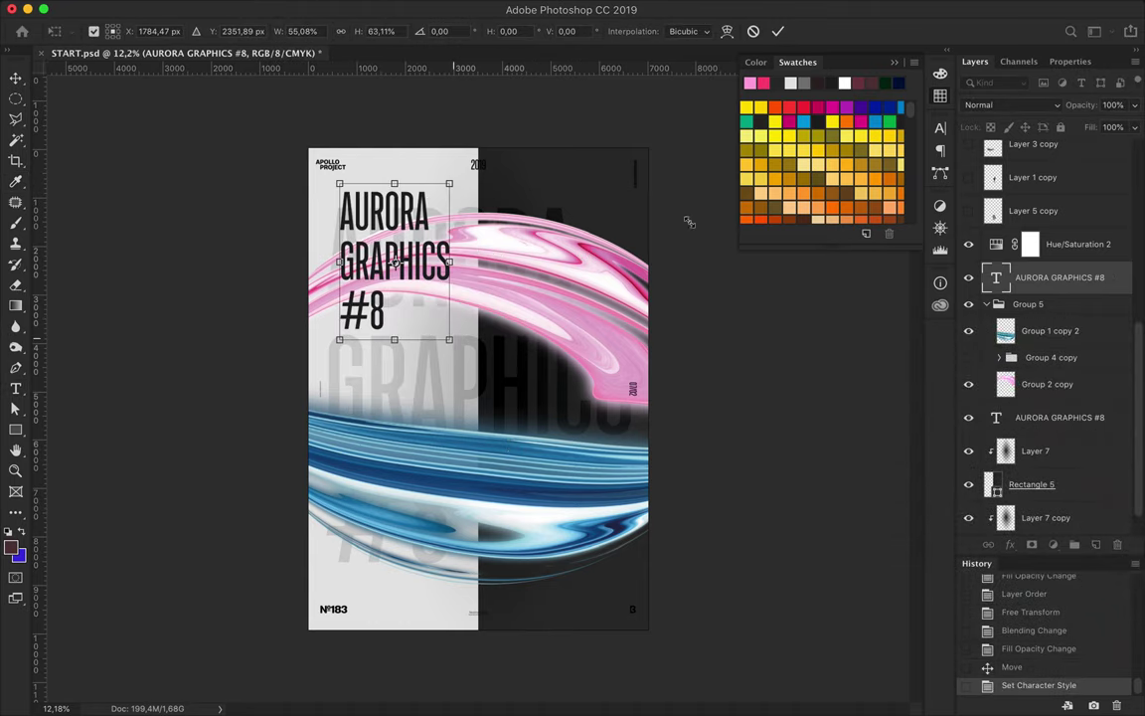
key(Return)
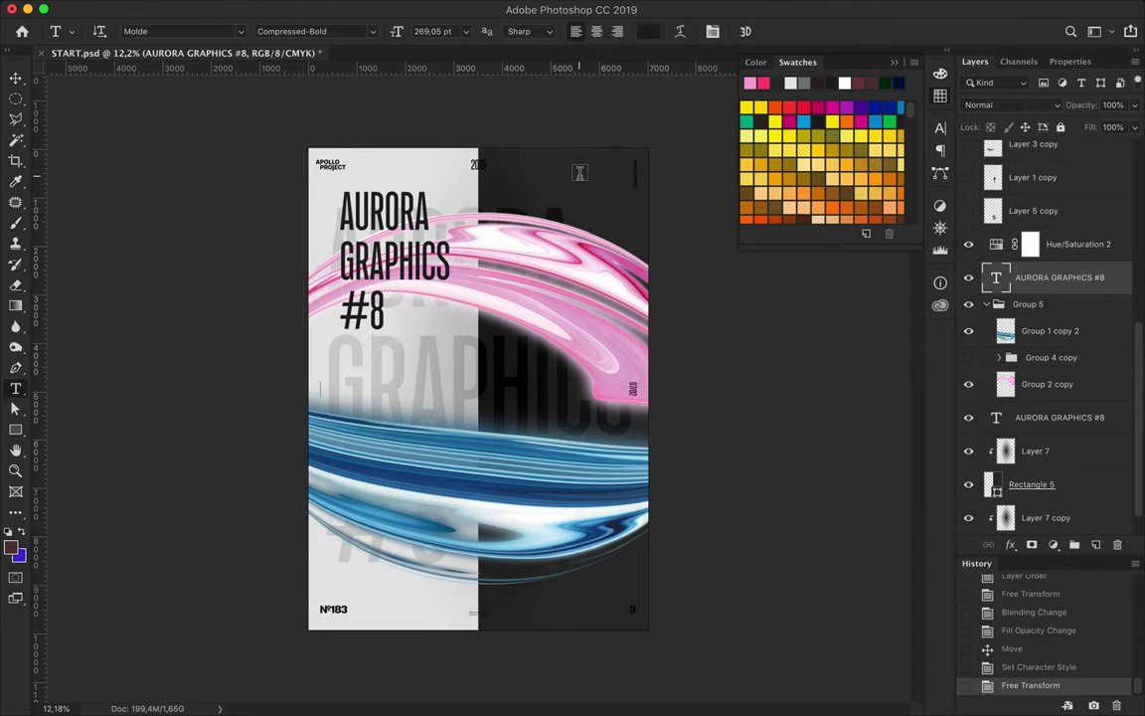
Step: Duplicate Rectangle 5 into Group 5, then select the Background layer
key(v)
drag(594, 174, 597, 175)
drag(1041, 484, 1055, 348)
scroll(1044, 397, down, 2)
click(1038, 517)
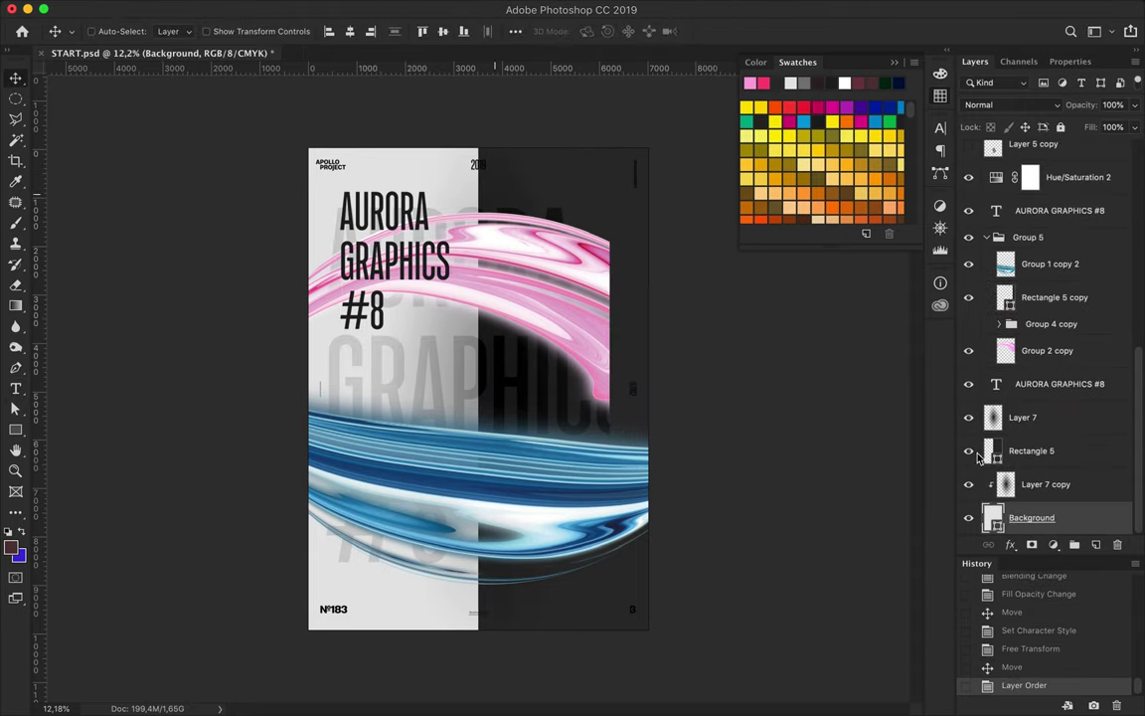
Step: Duplicate the Background layer and transform the copy into a thin left strip
drag(1039, 516, 1096, 544)
key(ctrl+t)
mouse_move(648, 388)
mouse_down()
mouse_move(320, 388)
mouse_move(322, 421)
mouse_up()
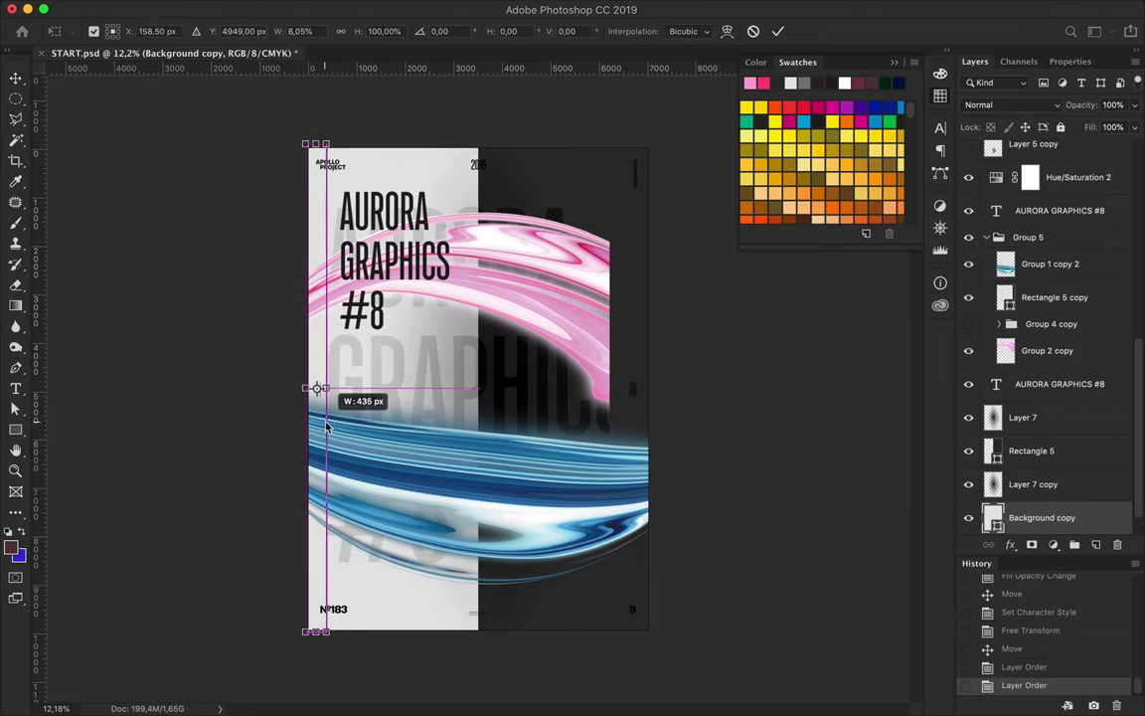
drag(319, 631, 316, 360)
key(Return)
Step: Move Background copy between Group 4 copy and Group 2 copy and readjust the strip's width and height
drag(1039, 517, 1021, 343)
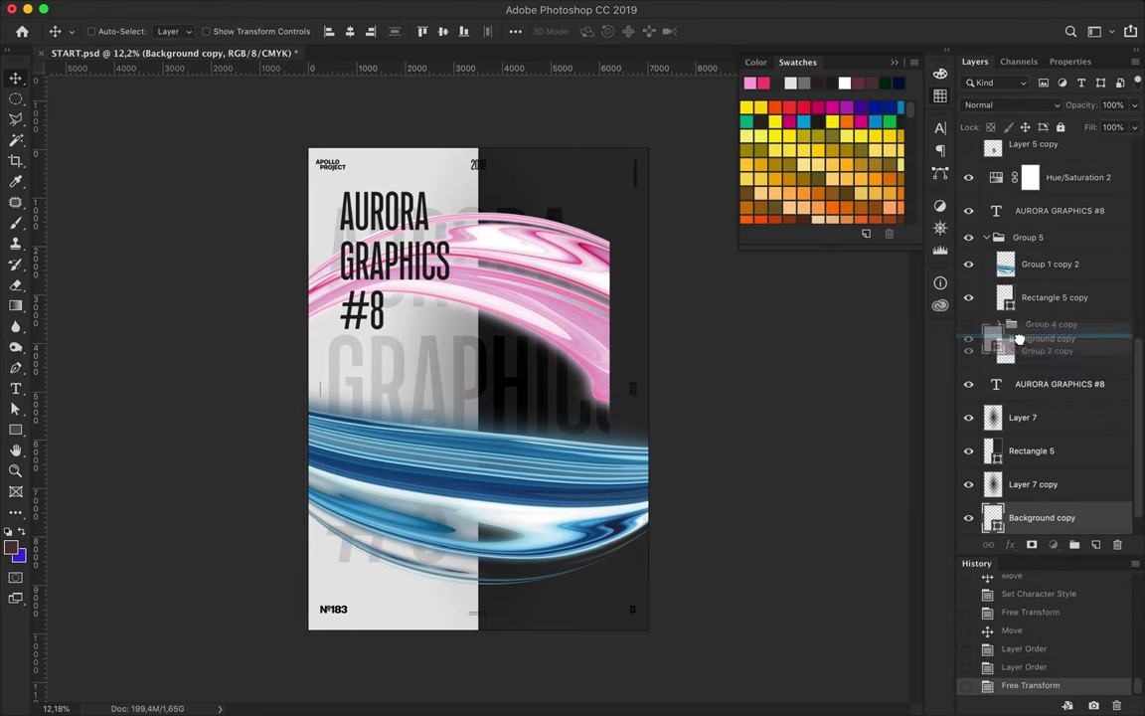
key(ctrl+t)
drag(320, 237, 331, 228)
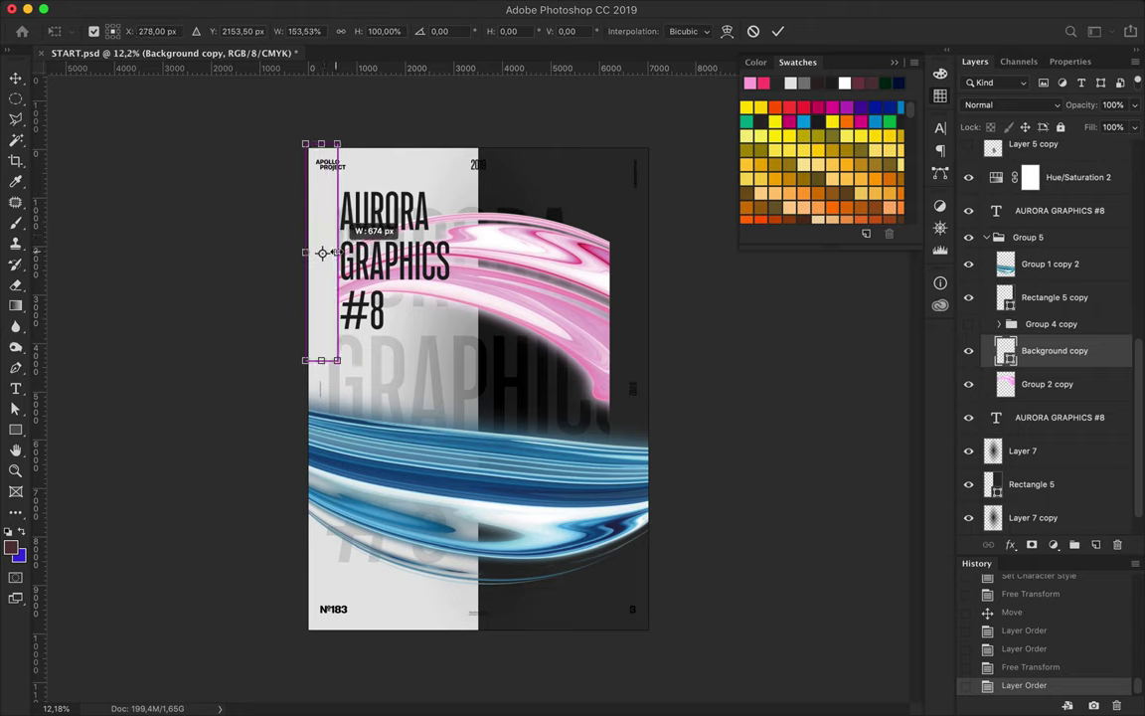
key(Return)
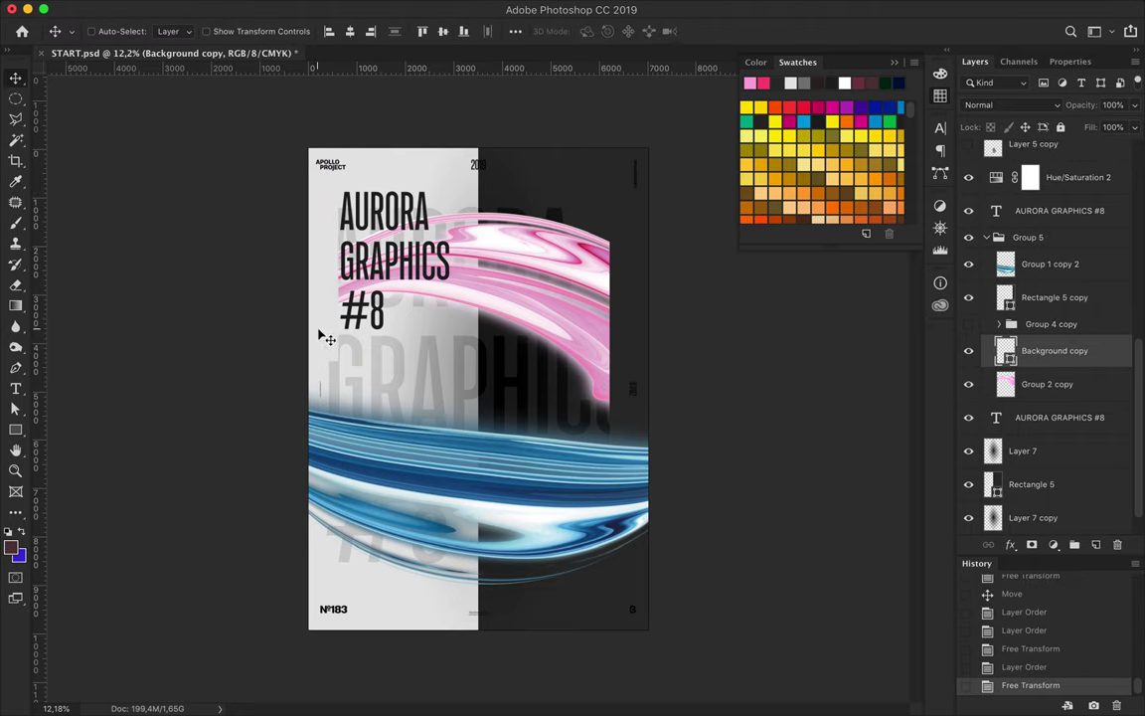
key(ctrl+t)
drag(325, 360, 325, 631)
key(Return)
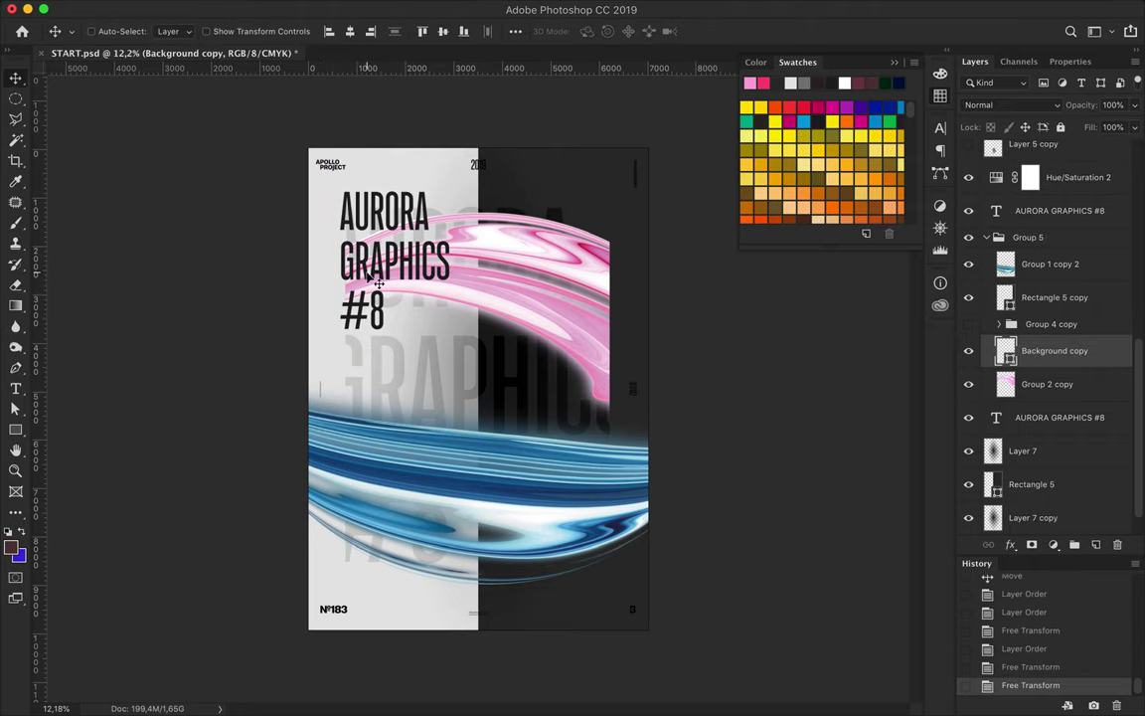
Step: Delete the dark AURORA GRAPHICS #8 title, then raise the strip and move Background copy above Group 5
click(398, 259)
key(Delete)
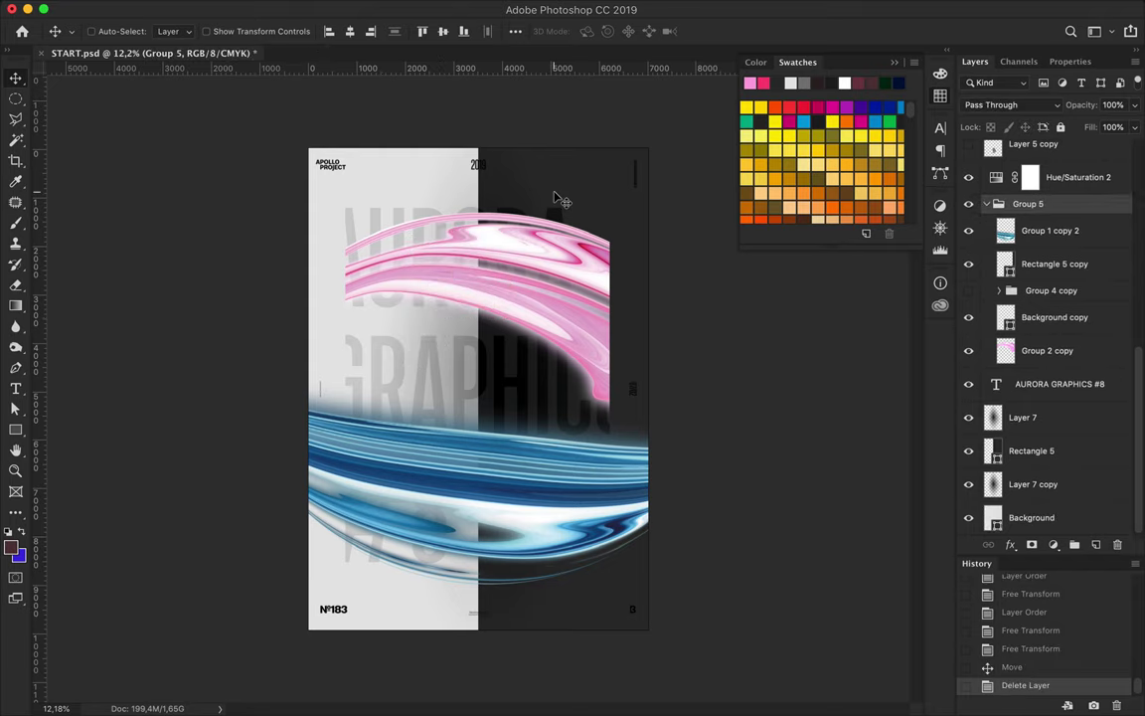
drag(327, 263, 313, 182)
key(ctrl+shift+bracketright)
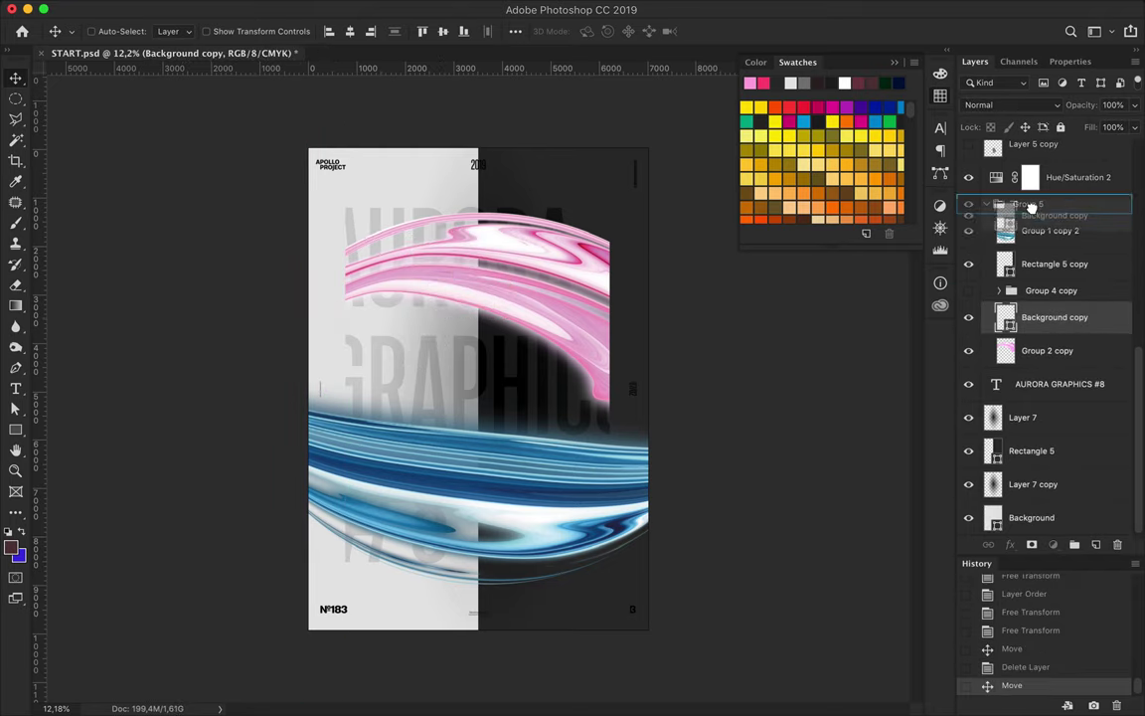
Step: Duplicate the pink swirl above Background copy and mark a large elliptical circle across the poster
drag(1046, 350, 1044, 194)
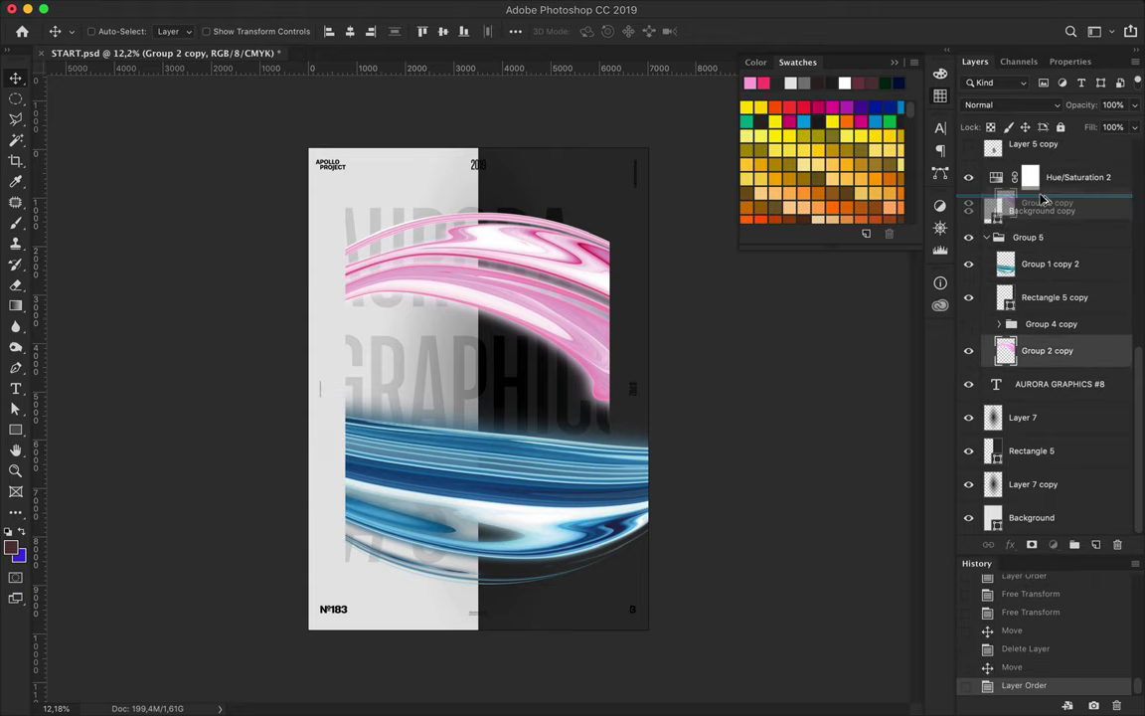
key(m)
drag(479, 154, 891, 640)
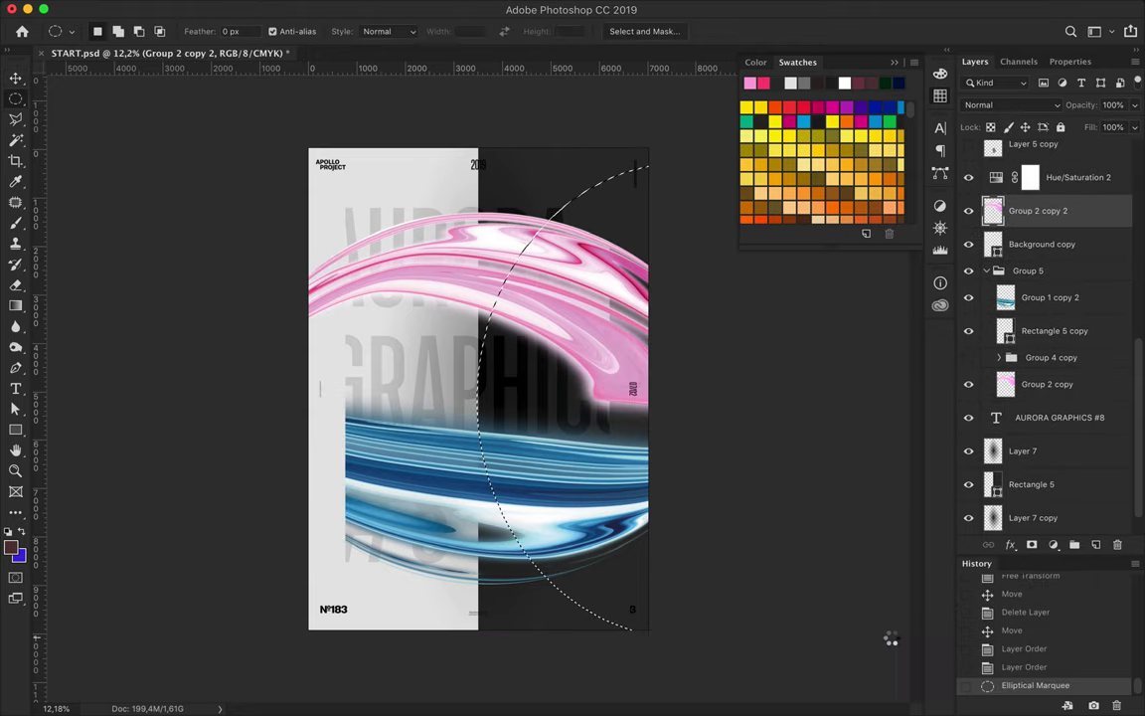
Step: Clear the pink swirl copy inside the circle and across a right-half rectangle, then deselect
key(Delete)
key(shift+m)
drag(479, 142, 743, 404)
key(Delete)
key(ctrl+d)
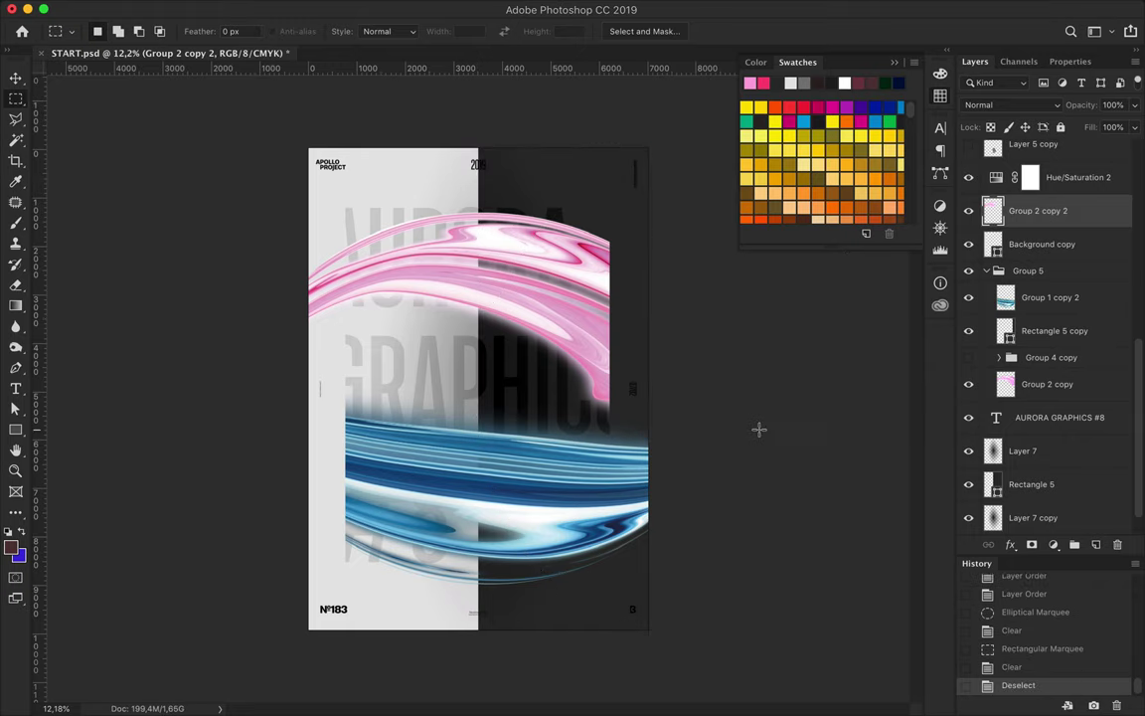
key(v)
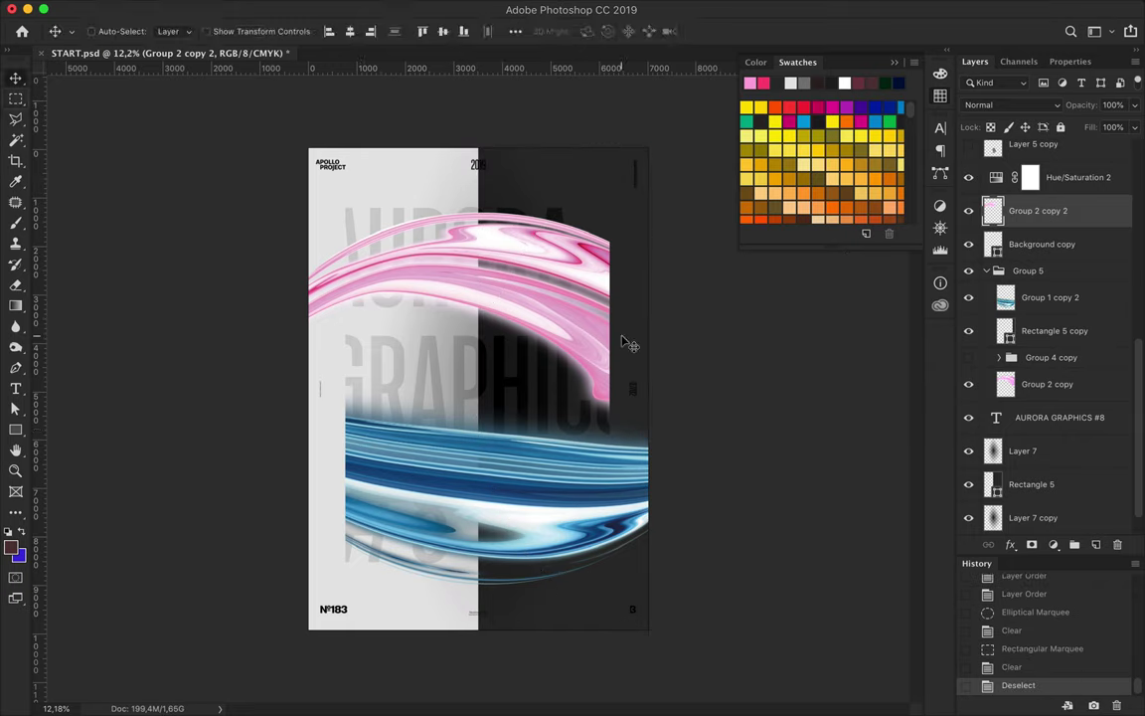
ctrl+click(626, 342)
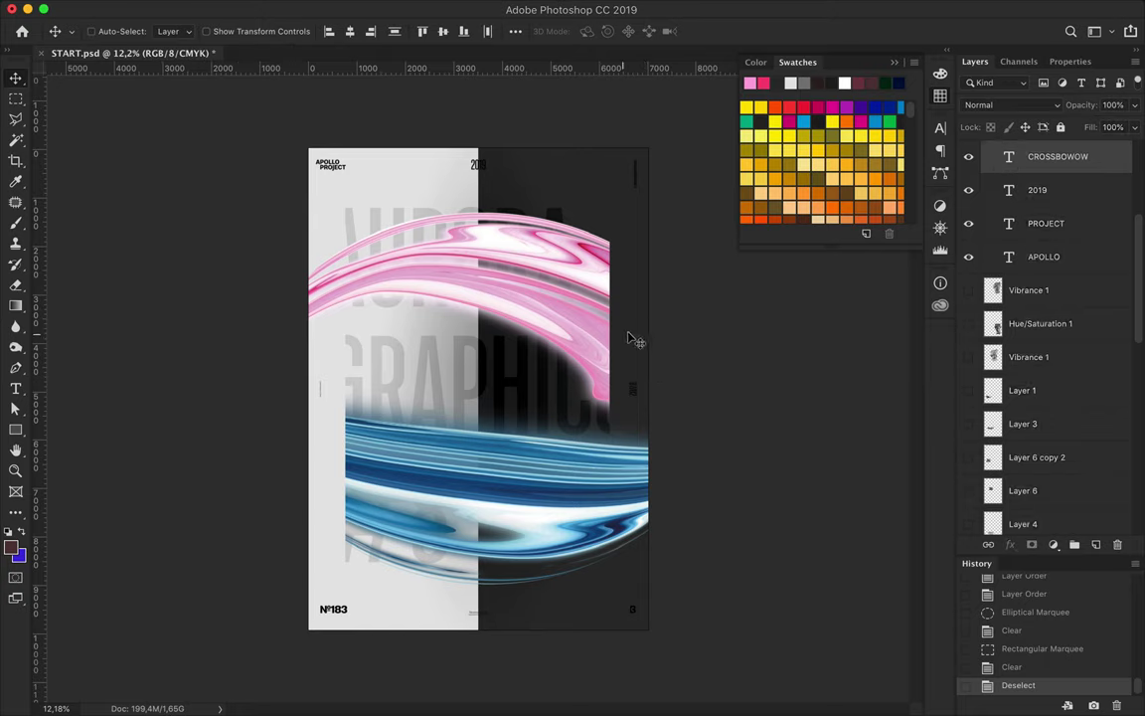
Step: Confirm the small lettering's light grey colour and paint over the Black Numbers corner mark
ctrl+click(627, 341)
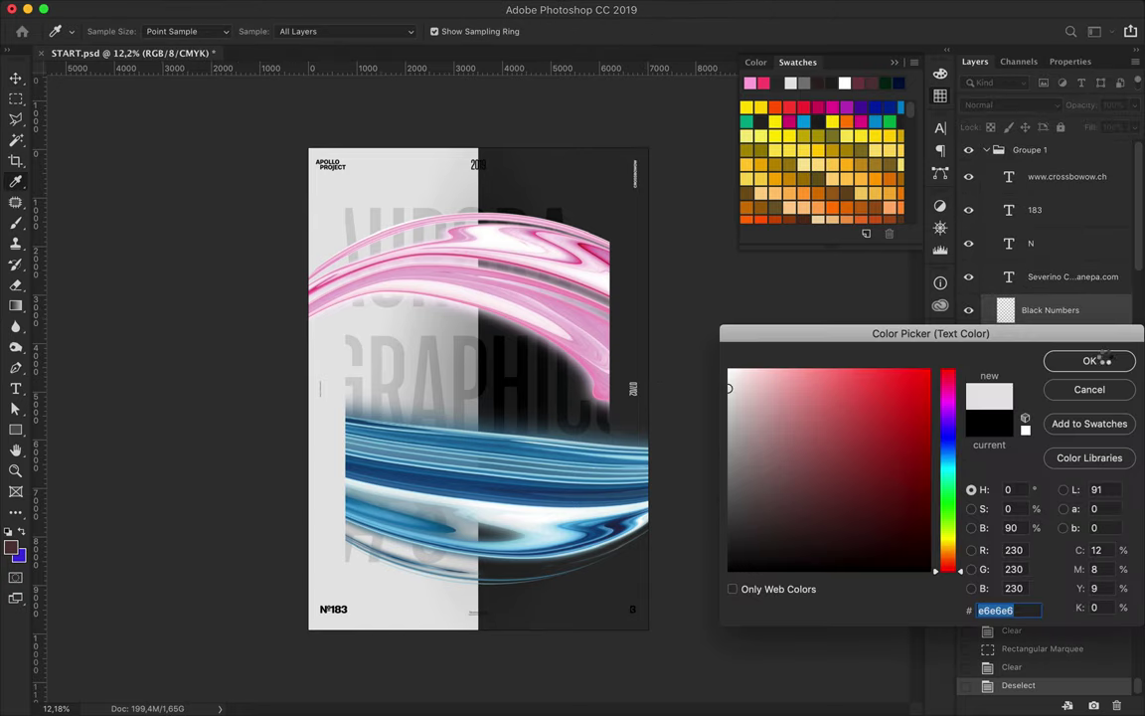
click(1094, 361)
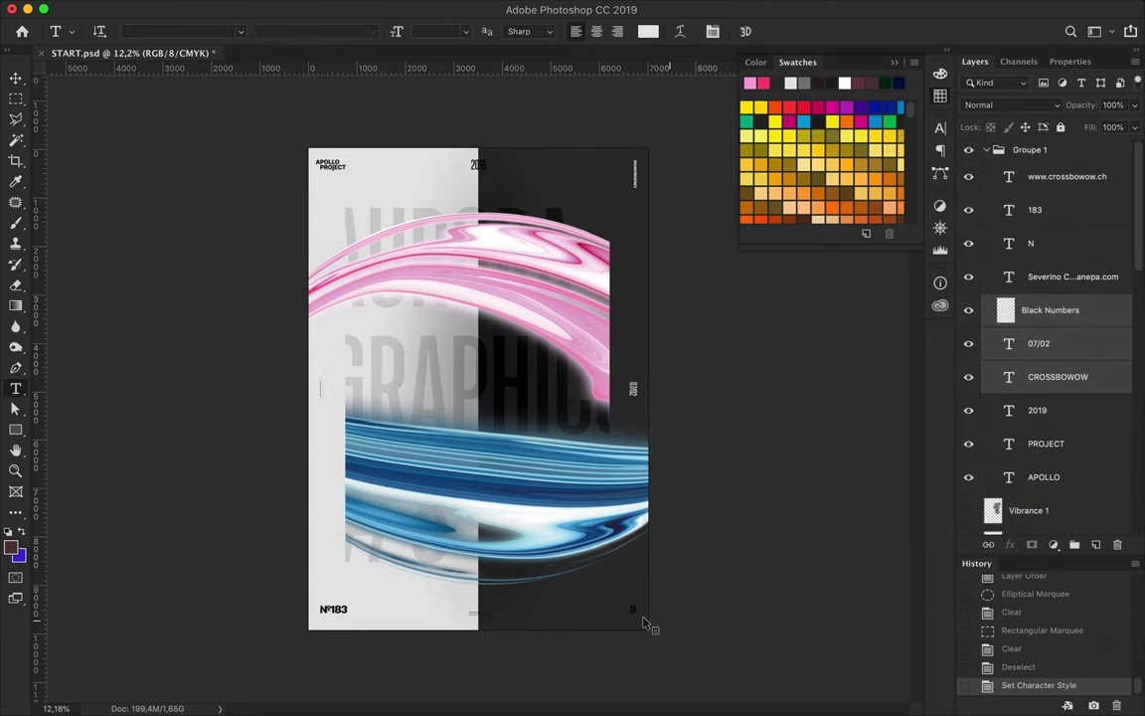
key(v)
ctrl+click(636, 609)
right_click(1006, 159)
click(851, 201)
key(i)
key(b)
click(632, 609)
key(v)
key(ctrl+d)
Step: Recolour the APOLLO, PROJECT, website, 183 and N text layers to dark grey 2b2b2b
ctrl+click(331, 161)
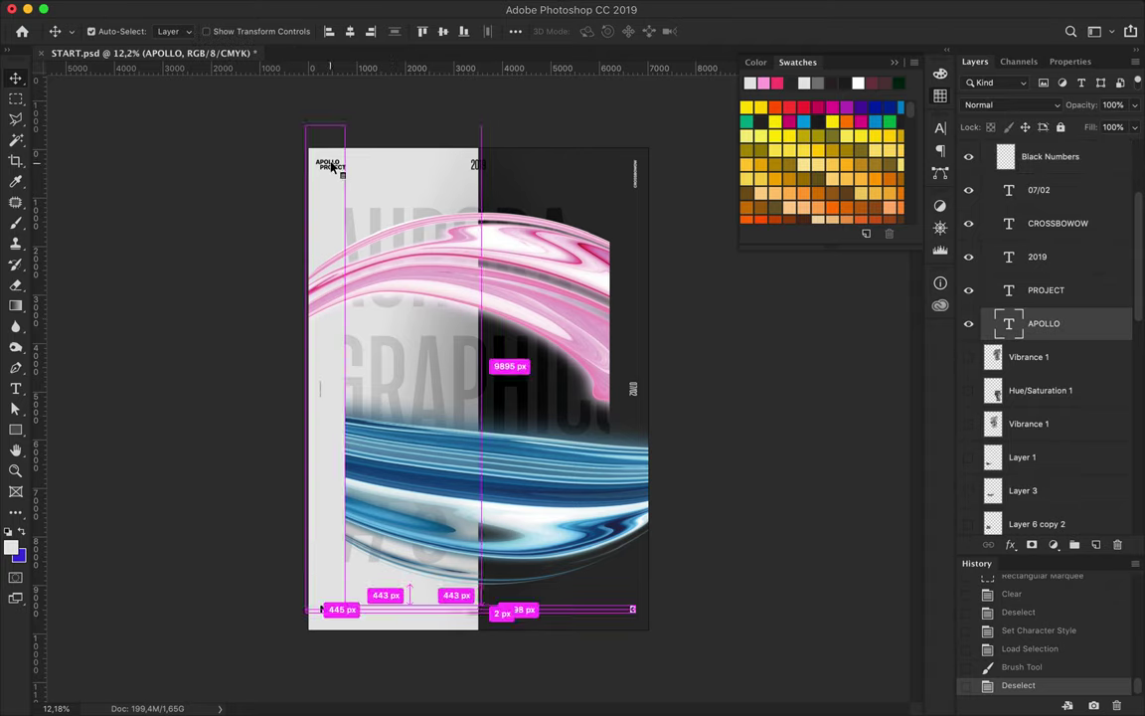
ctrl+shift+click(331, 167)
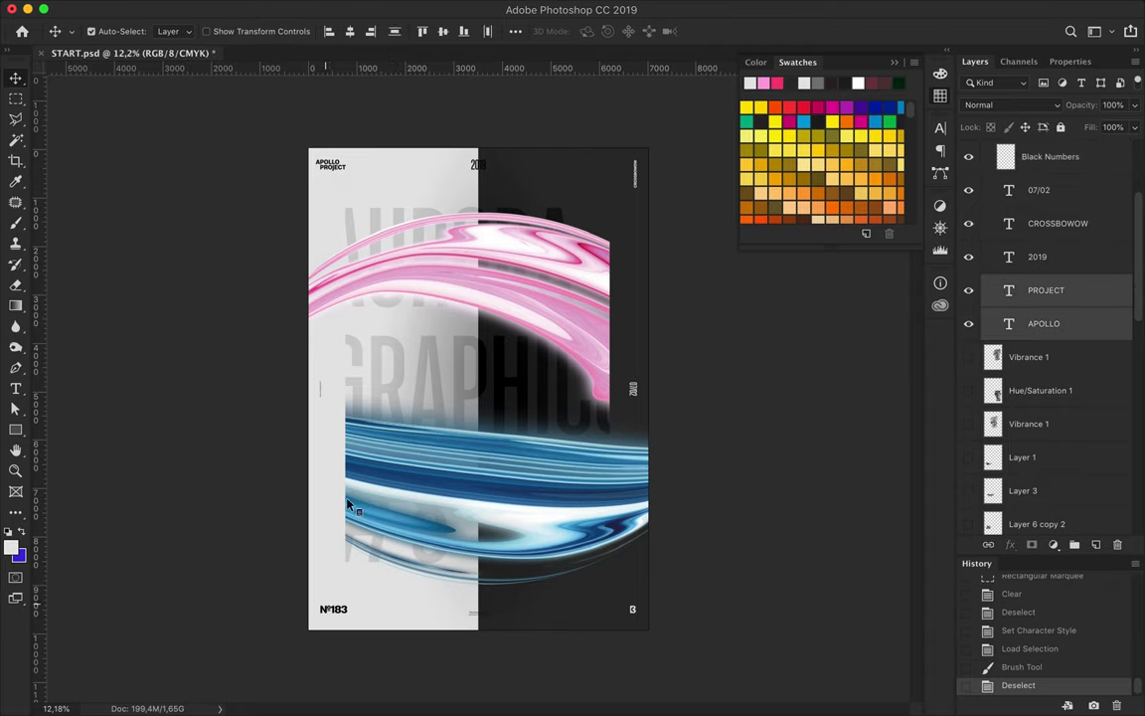
scroll(999, 299, down, 3)
scroll(1063, 249, up, 5)
ctrl+click(1033, 244)
ctrl+click(1038, 210)
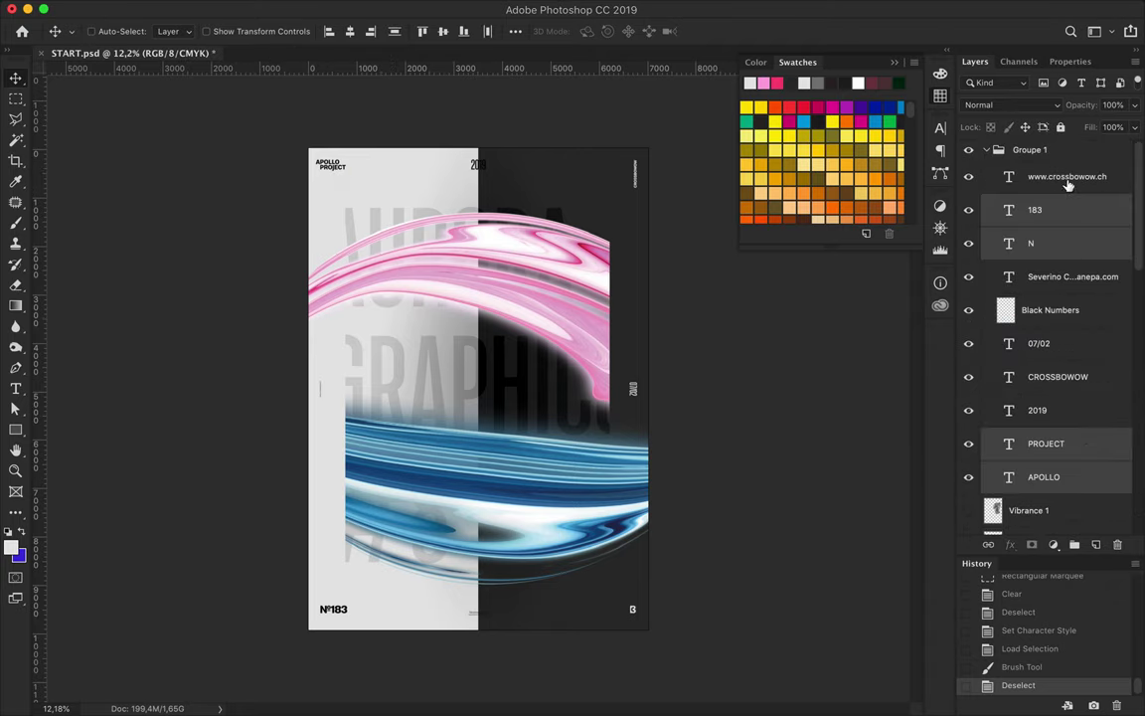
ctrl+click(1066, 179)
double_click(1009, 276)
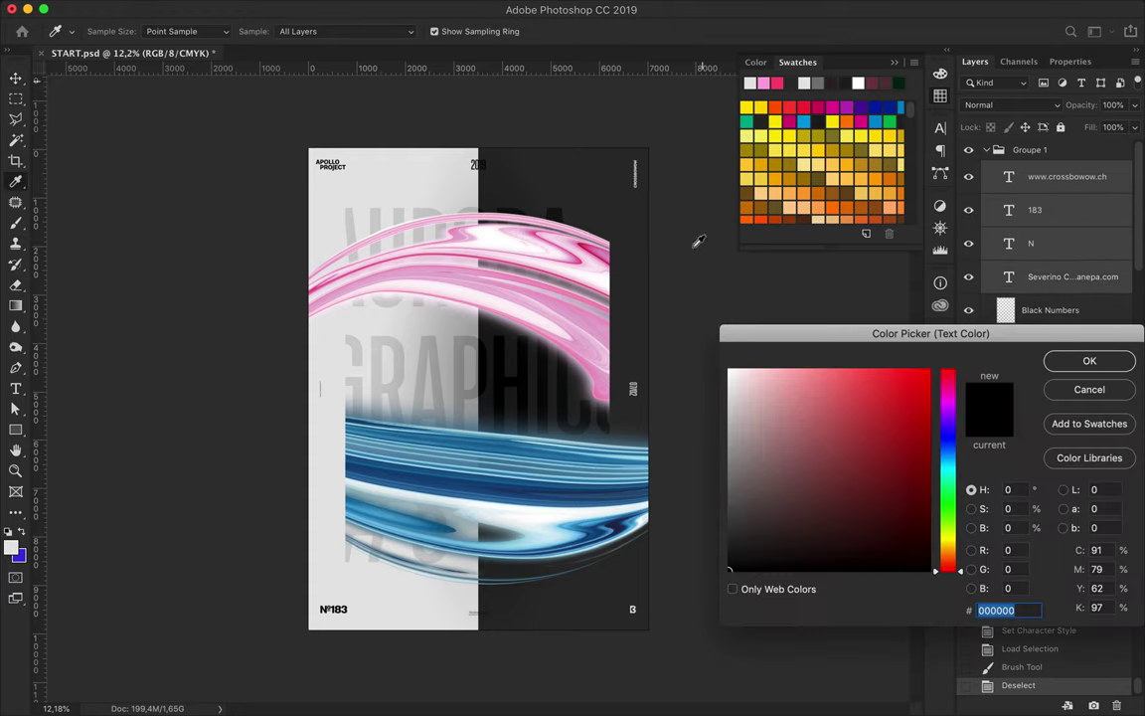
text(2b2b2b)
click(1091, 360)
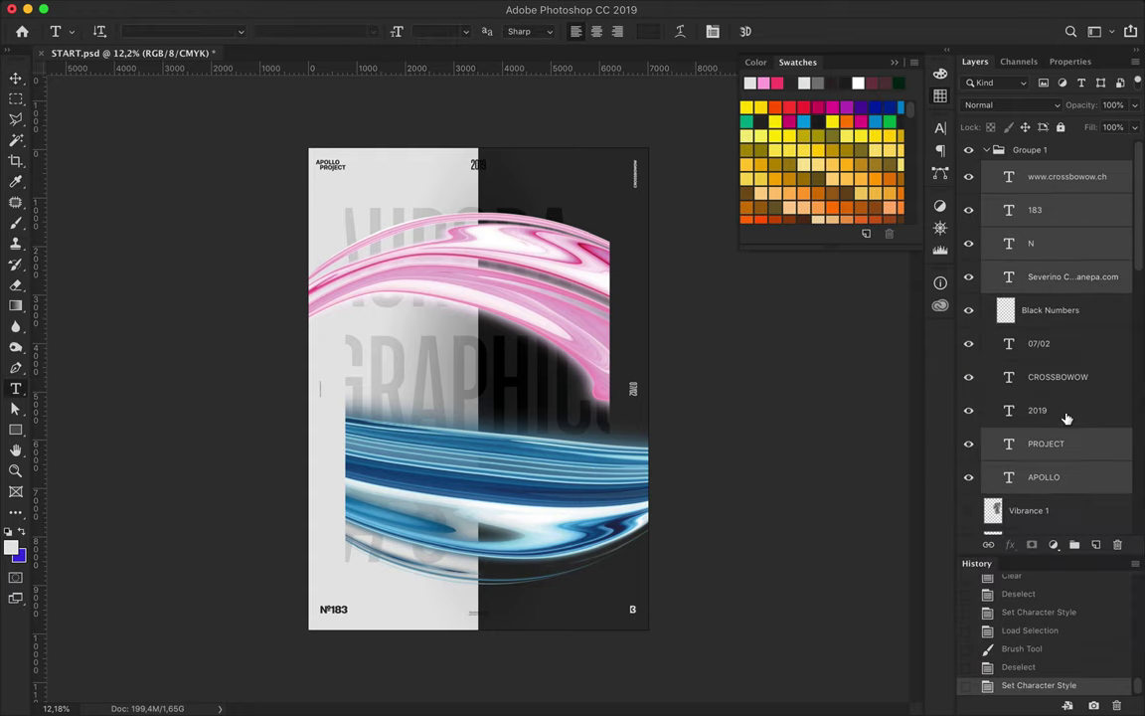
Step: Confirm the 2019 text colour and repaint the Black Numbers corner mark to match
double_click(1009, 409)
key(Return)
key(v)
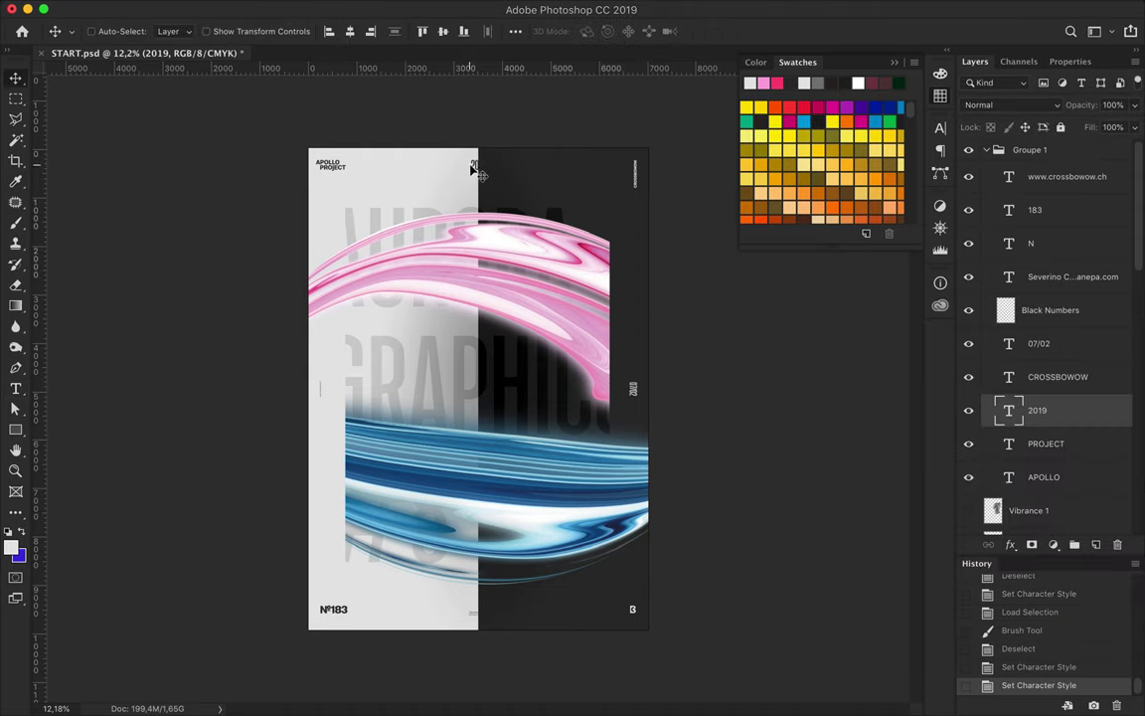
click(331, 611)
super+click(1005, 156)
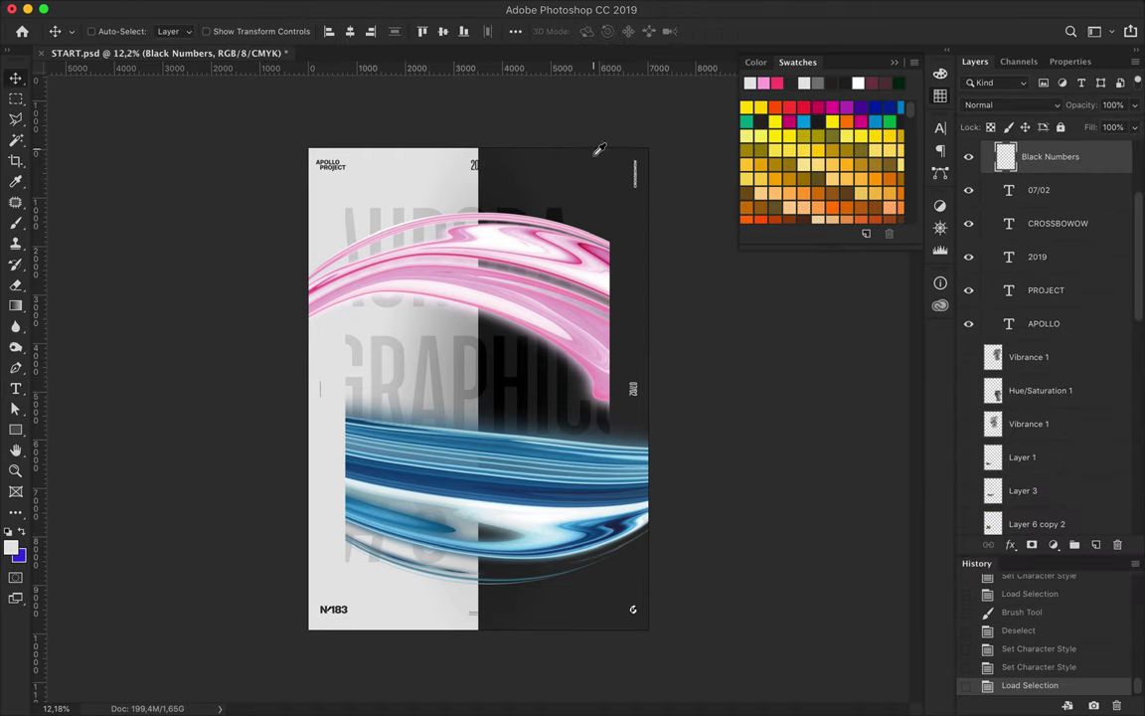
key(b)
click(333, 608)
Step: Move the 2019 text up and rotate it -90° to run vertically beside APOLLO PROJECT
key(v)
key(m)
key(super+d)
key(v)
mouse_move(475, 164)
mouse_down()
mouse_move(502, 152)
mouse_move(430, 121)
mouse_move(480, 139)
mouse_move(467, 107)
mouse_up()
key(super+t)
key(Return)
Step: Copy a text layer and rotate the website credit line vertically near the bottom
scroll(485, 192, up, 1)
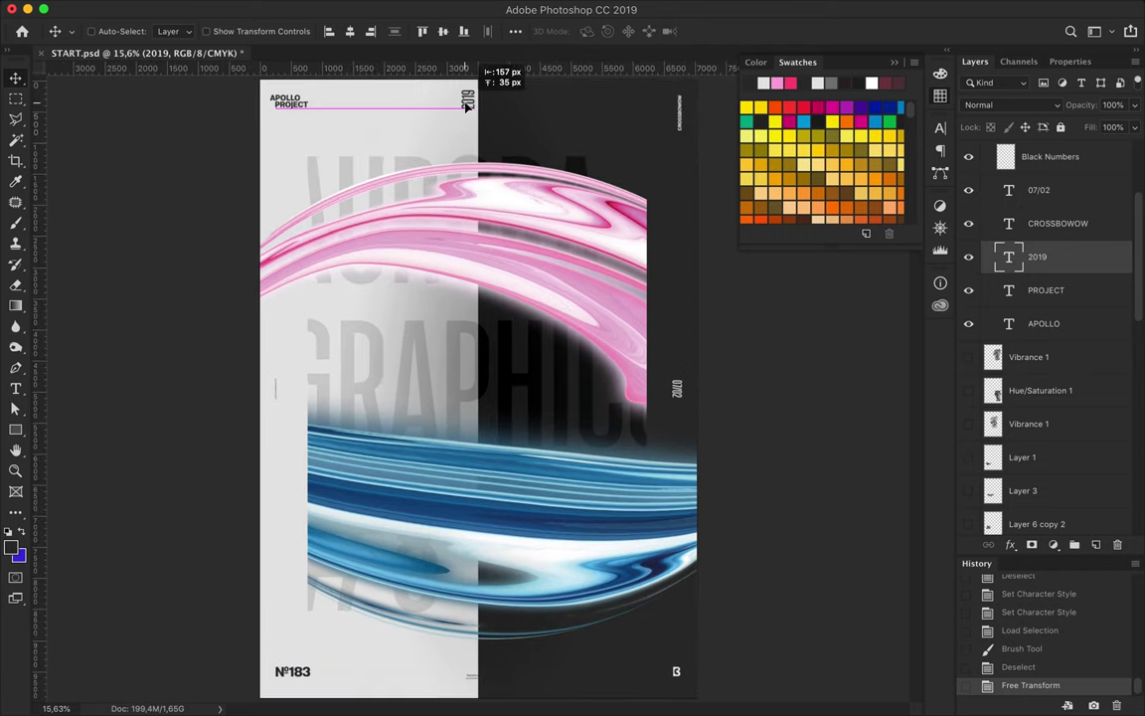
key(super+v)
key(super+t)
drag(438, 609, 470, 672)
key(Return)
super+click(427, 281)
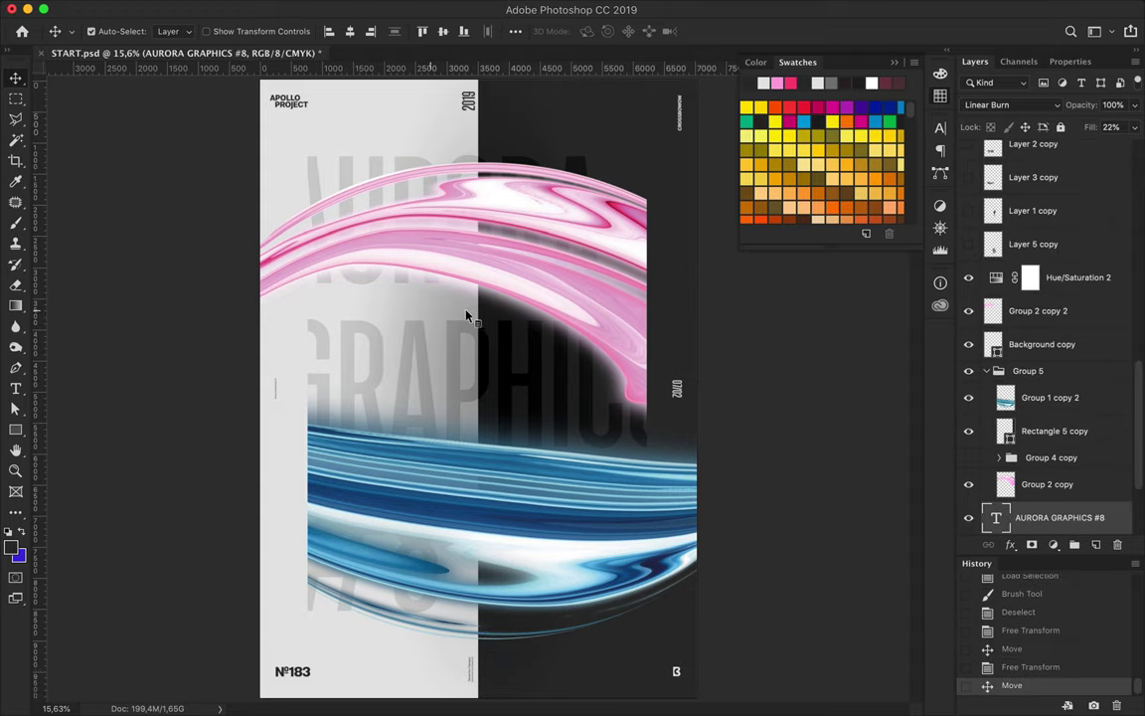
Step: Duplicate the Layer 7 shading, briefly entering and committing the AURORA GRAPHICS text
scroll(1036, 418, down, 2)
click(1036, 419)
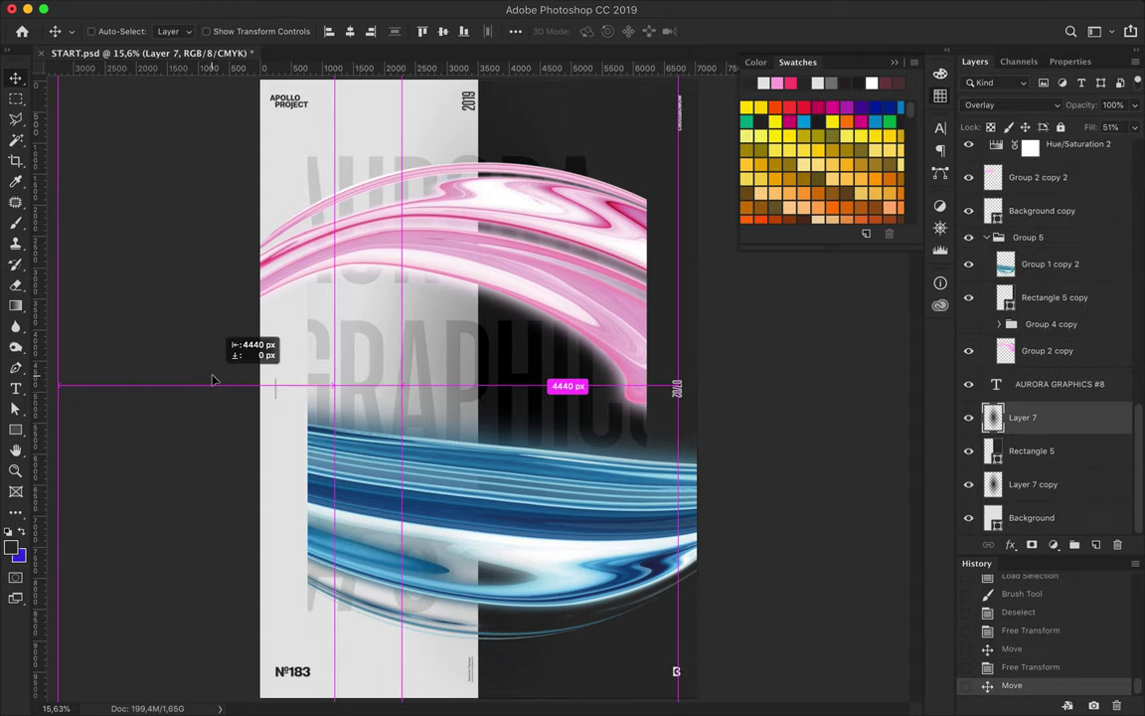
drag(271, 381, 269, 379)
key(t)
click(524, 347)
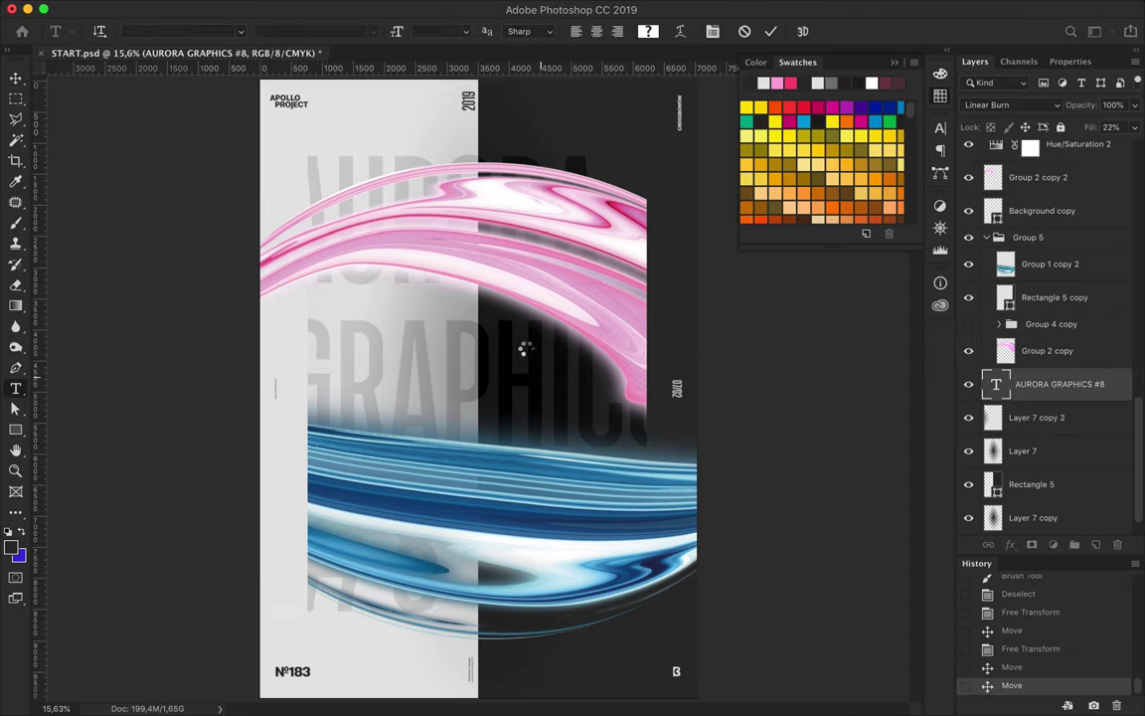
key(Escape)
key(v)
scroll(1034, 490, down, 1)
Step: Make Layer 7 copy 3, shift it, and place it above Group 2 copy
drag(1023, 413, 1006, 384)
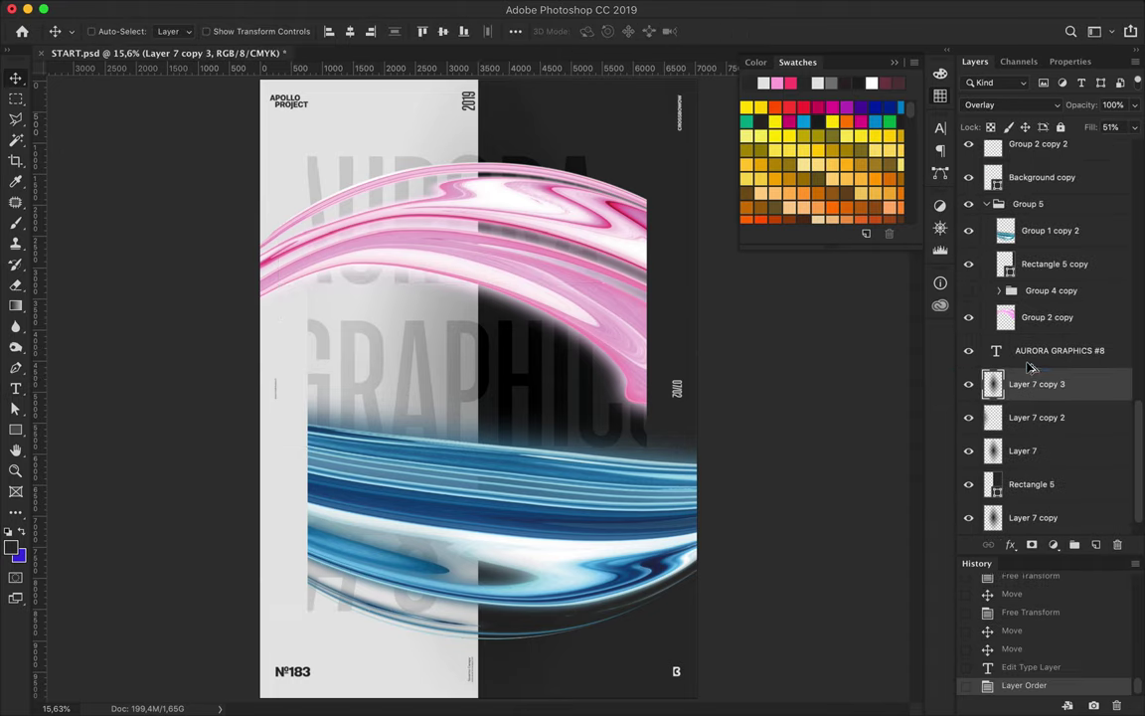
drag(626, 382, 677, 383)
drag(1063, 387, 1029, 342)
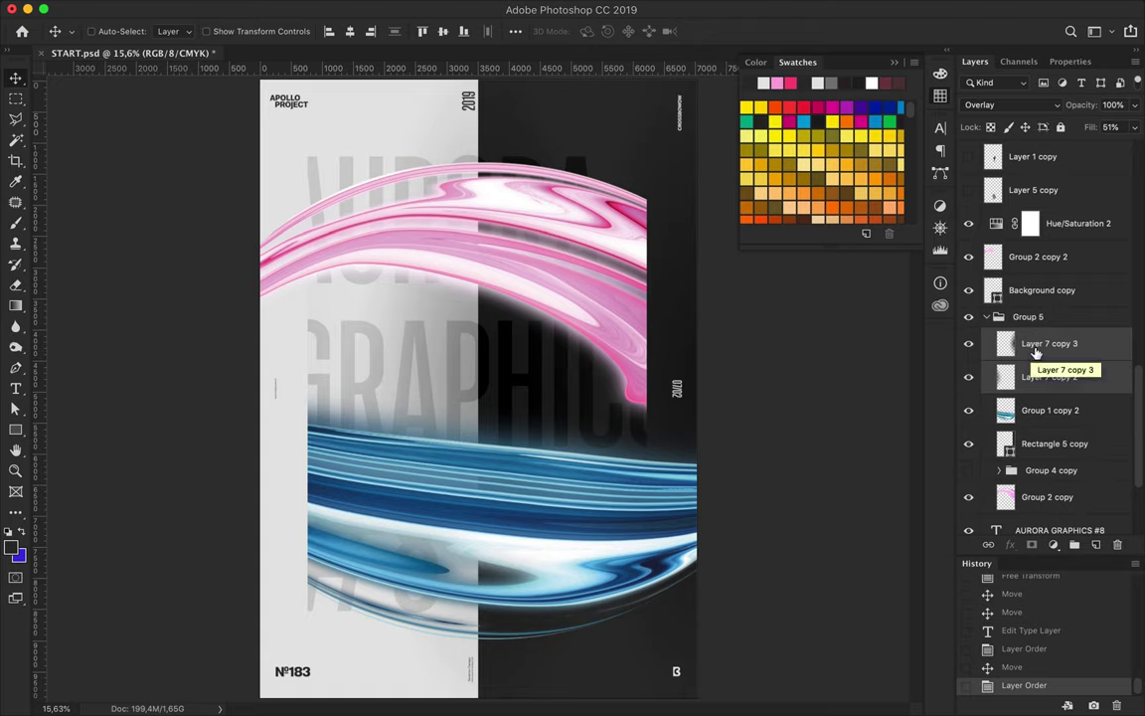
key(ctrl+z)
scroll(1034, 467, down, 2)
drag(1035, 439, 1024, 366)
Step: Clip the shading to the pink swirl in Darken mode and reposition it
alt+click(1016, 388)
click(1049, 109)
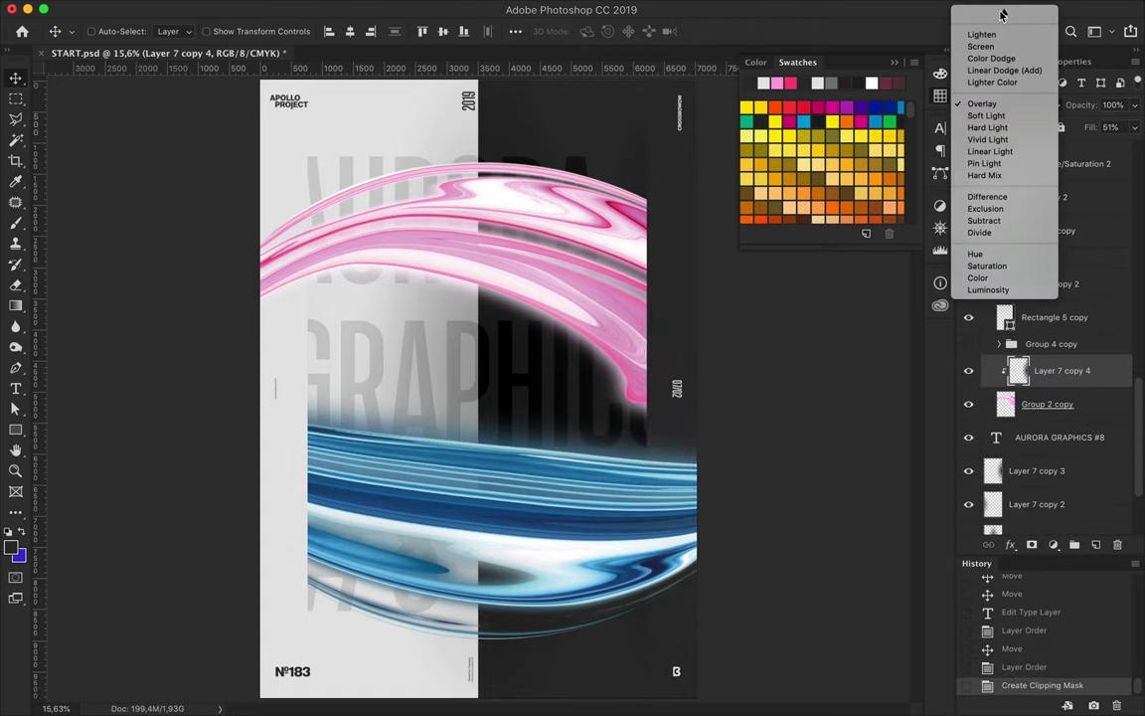
click(982, 47)
mouse_move(695, 342)
mouse_down()
mouse_move(641, 338)
mouse_move(597, 393)
mouse_up()
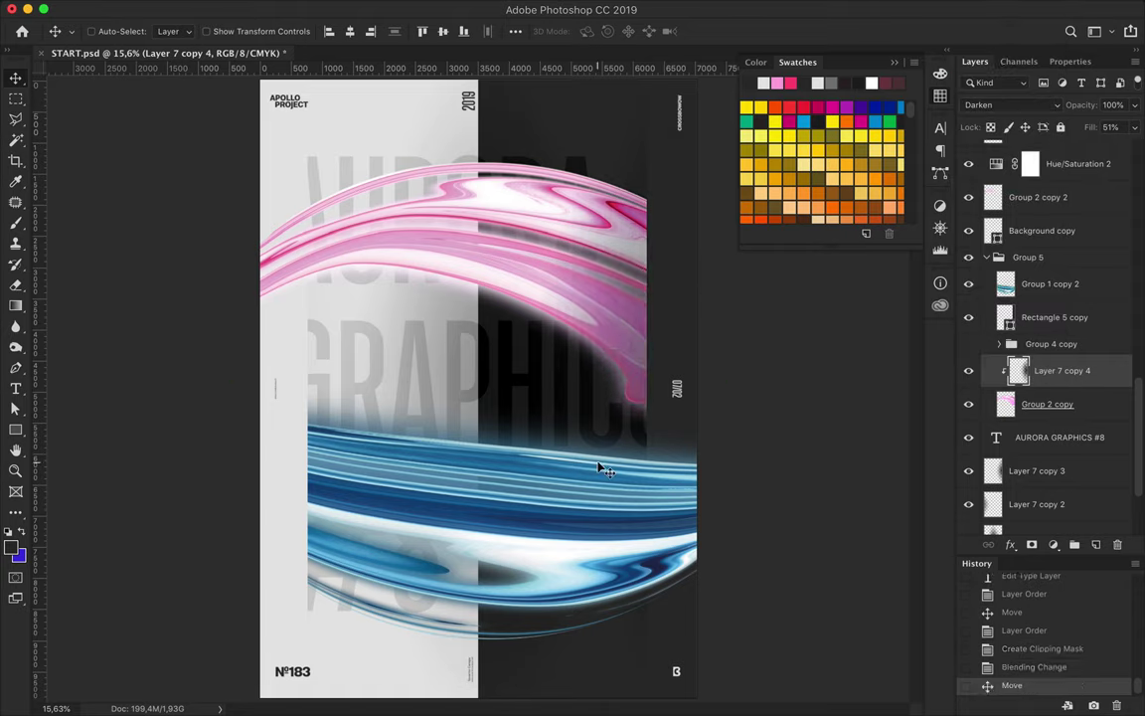
Step: Copy the shading to the top of Group 5, clip it to the blue swirl, and view full screen
drag(1054, 370, 1054, 266)
key(super+alt+g)
drag(343, 348, 328, 356)
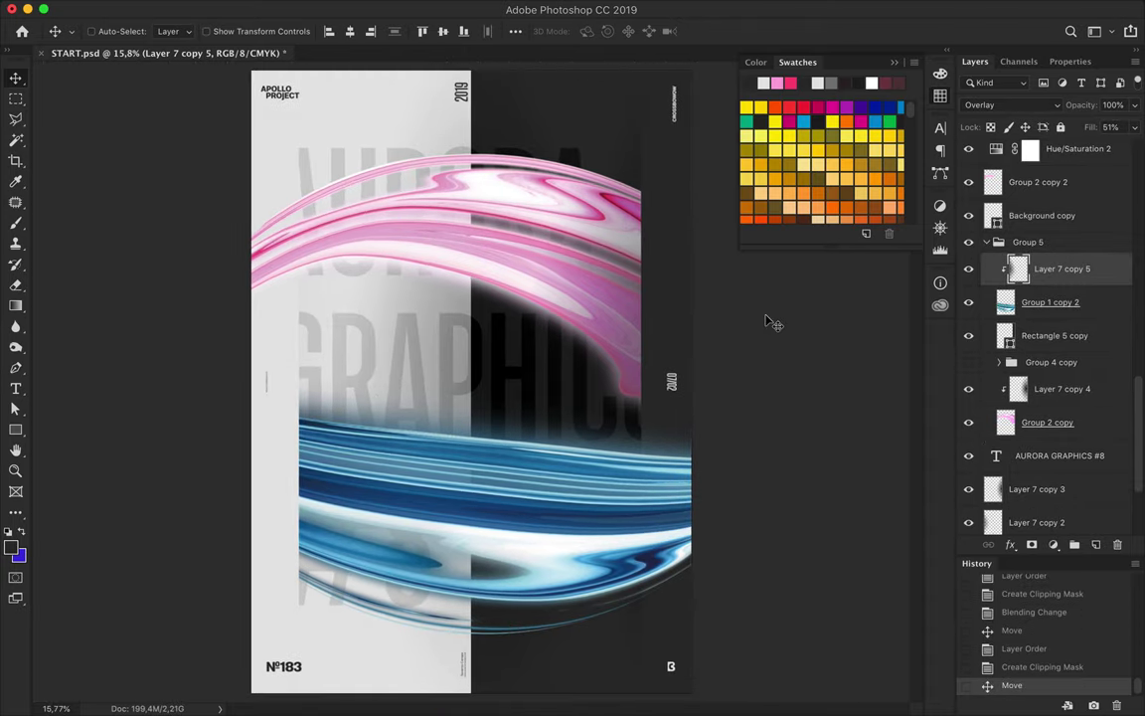
key(f)
key(f)
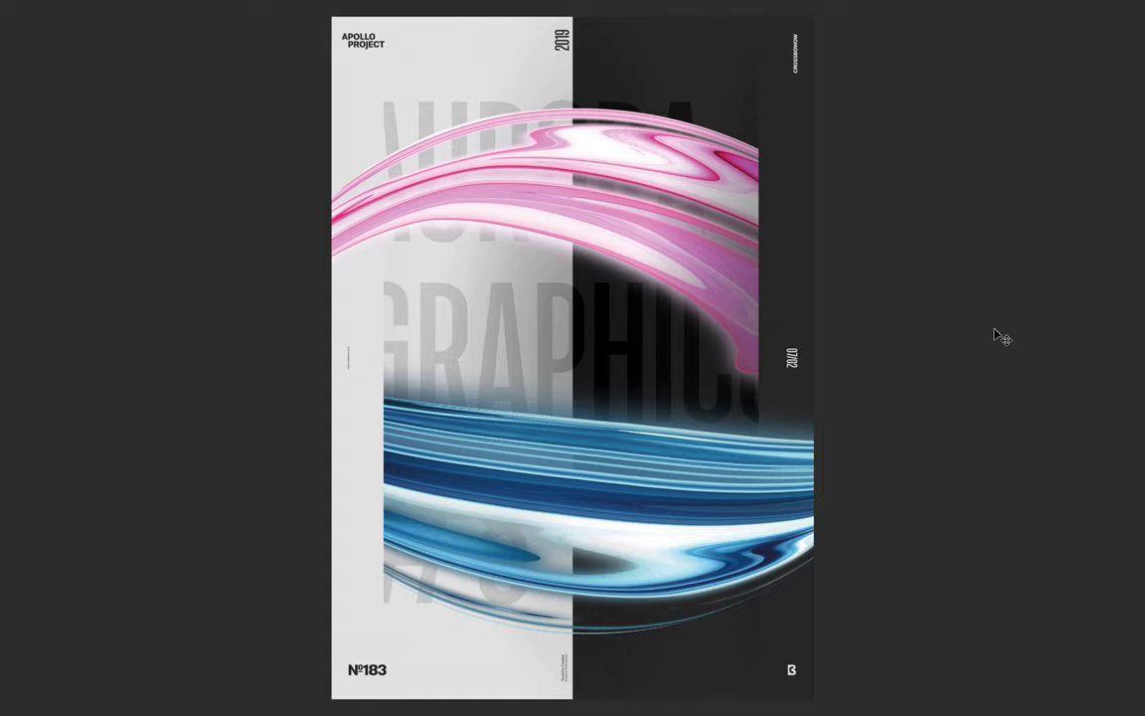